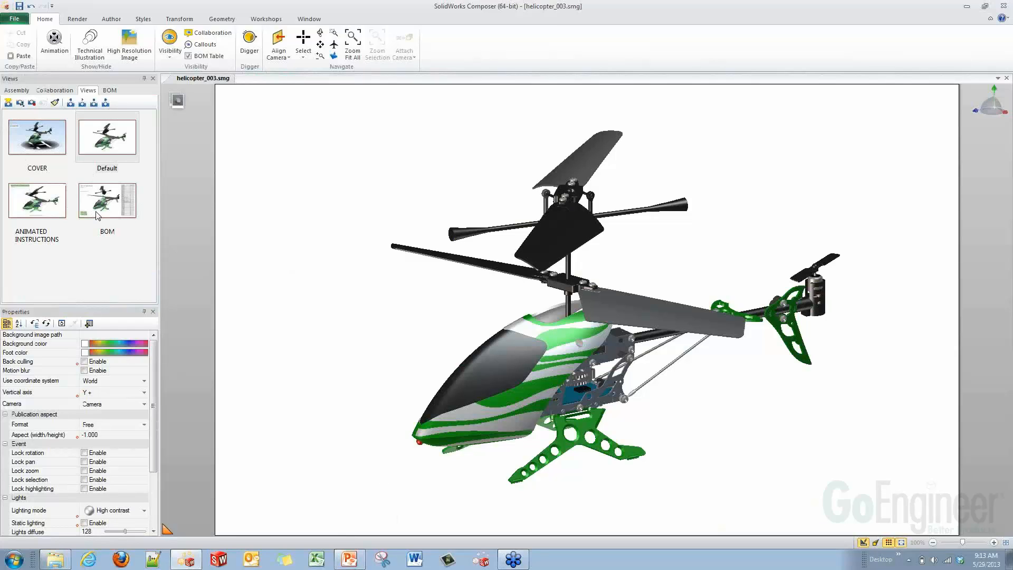
Show the COVER, ANIMATED INSTRUCTIONS and BOM views of the helicopter one after another.
{"action": "left_click", "coordinate": [47, 168]}
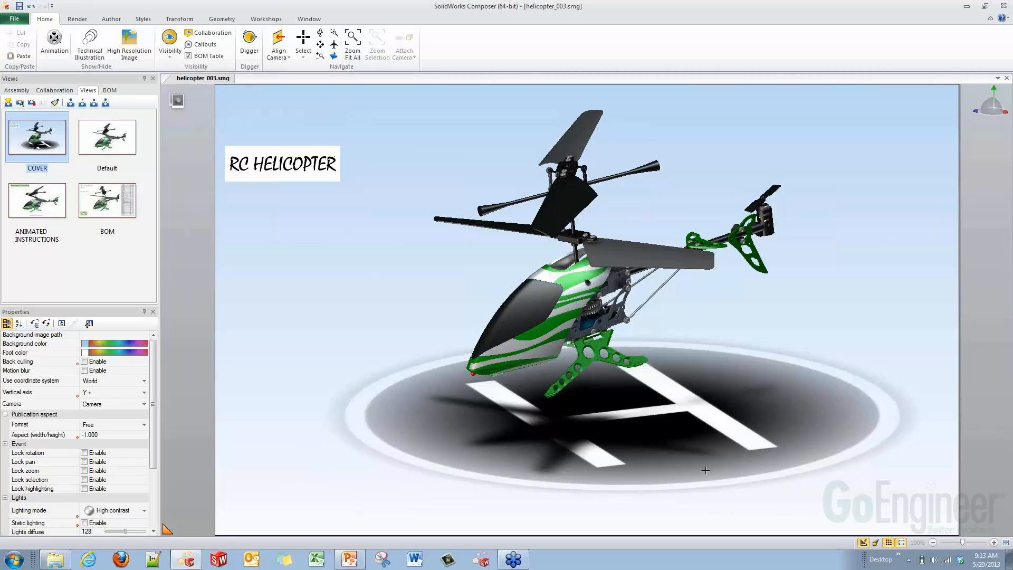
{"action": "left_click", "coordinate": [41, 206]}
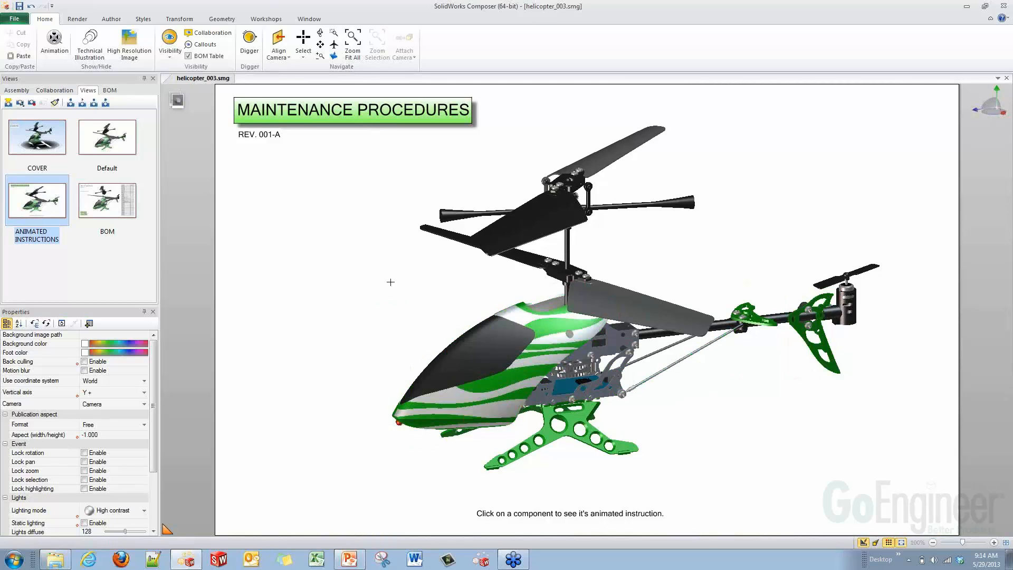
{"action": "left_click", "coordinate": [108, 209]}
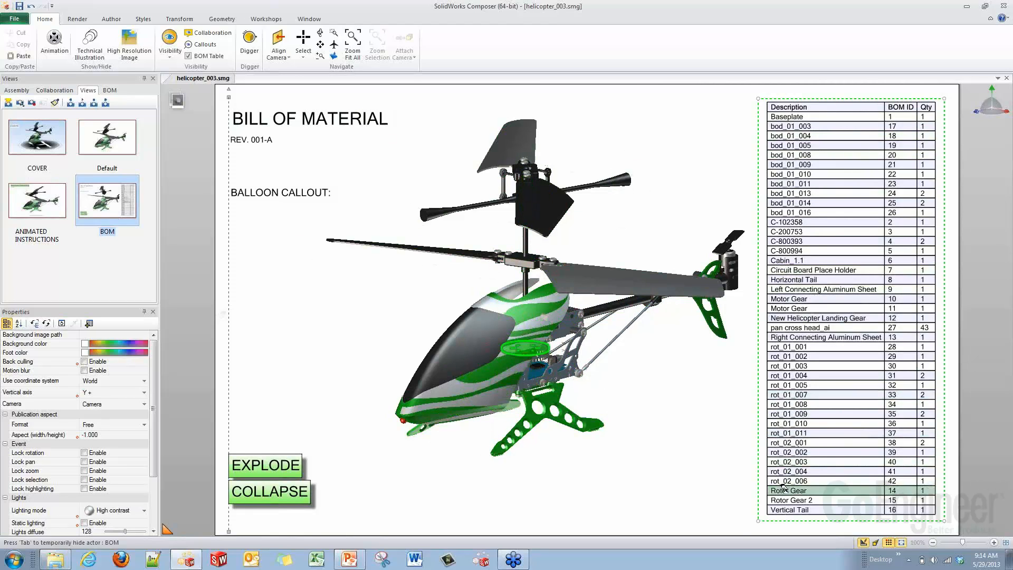
Switch to animation mode to show the timeline of the maintenance procedures.
{"action": "left_click", "coordinate": [267, 20]}
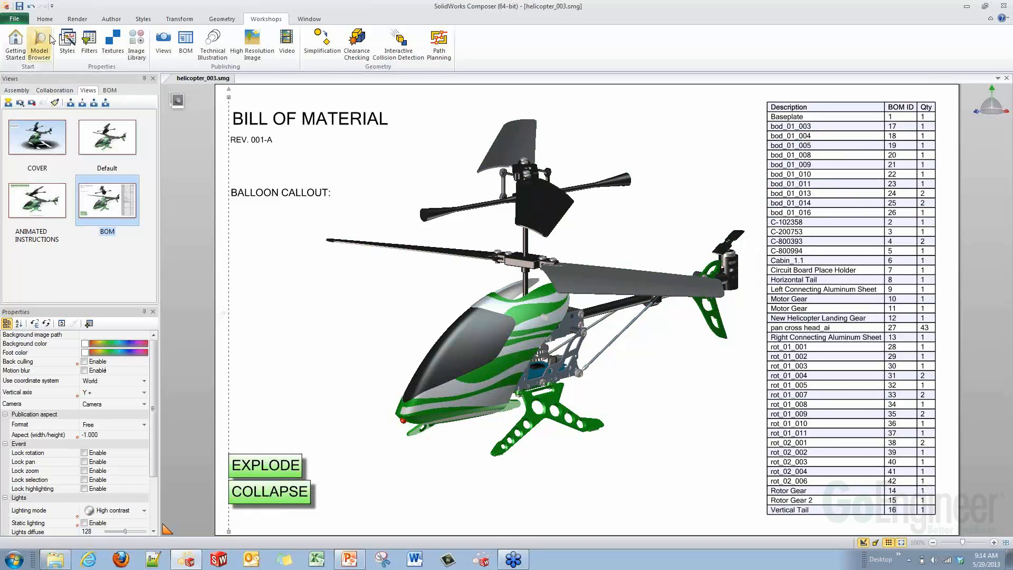
{"action": "left_click", "coordinate": [44, 19]}
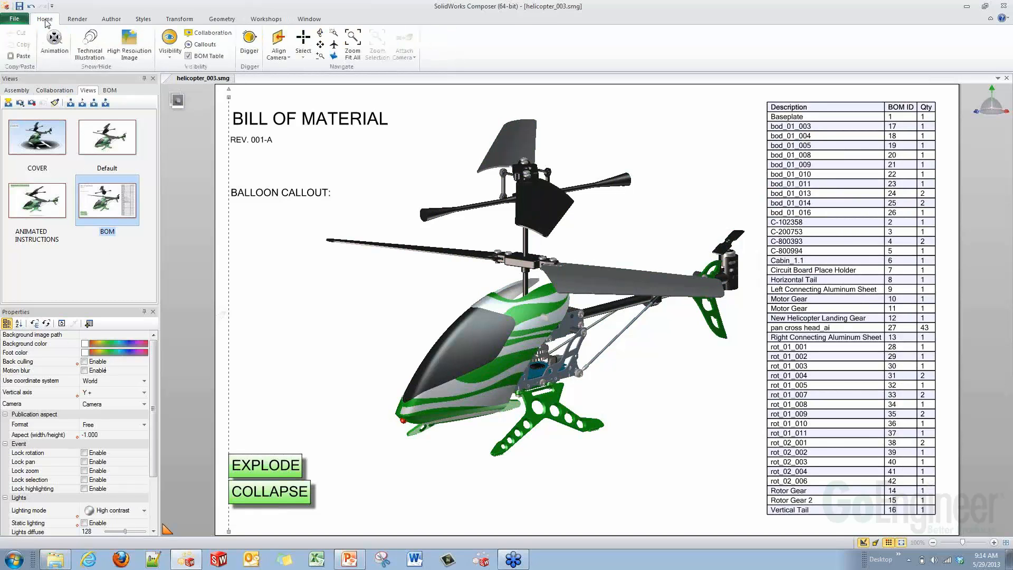
{"action": "left_click", "coordinate": [56, 47]}
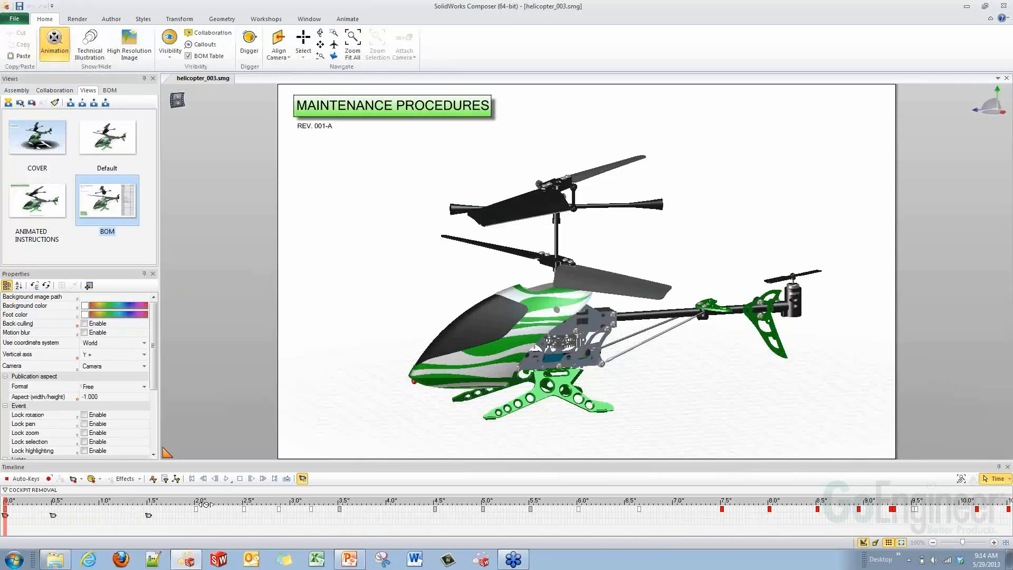
Add a timeline marker named New Segment after the COCKPIT REMOVAL marker, and delete it.
{"action": "double_click", "coordinate": [112, 491]}
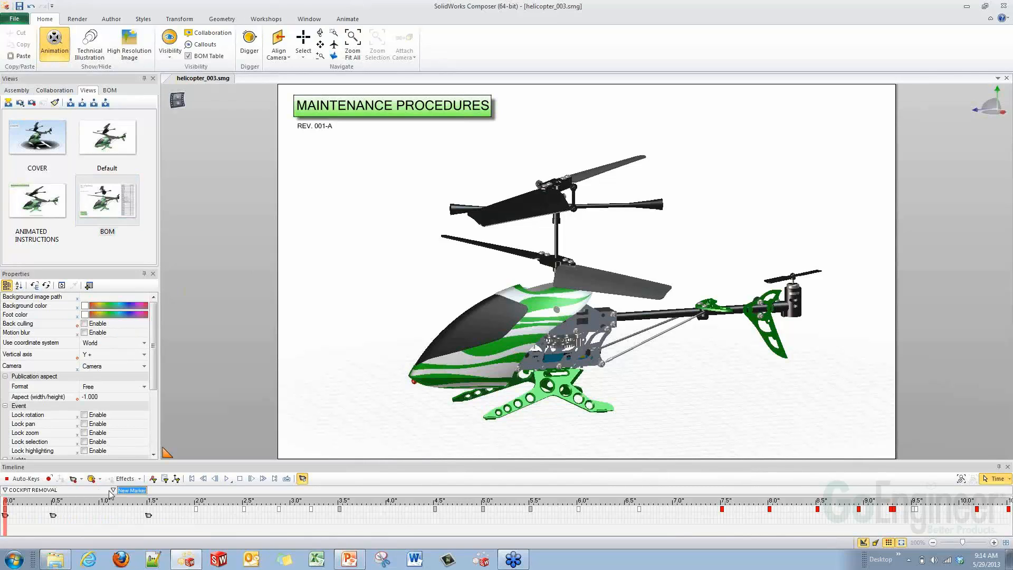
{"action": "type", "text": "New Segment"}
{"action": "right_click", "coordinate": [113, 492]}
{"action": "left_click", "coordinate": [152, 512]}
Play the cockpit removal animation and examine the markers and keys on the timeline up to the end of tail placement.
{"action": "left_click", "coordinate": [226, 478]}
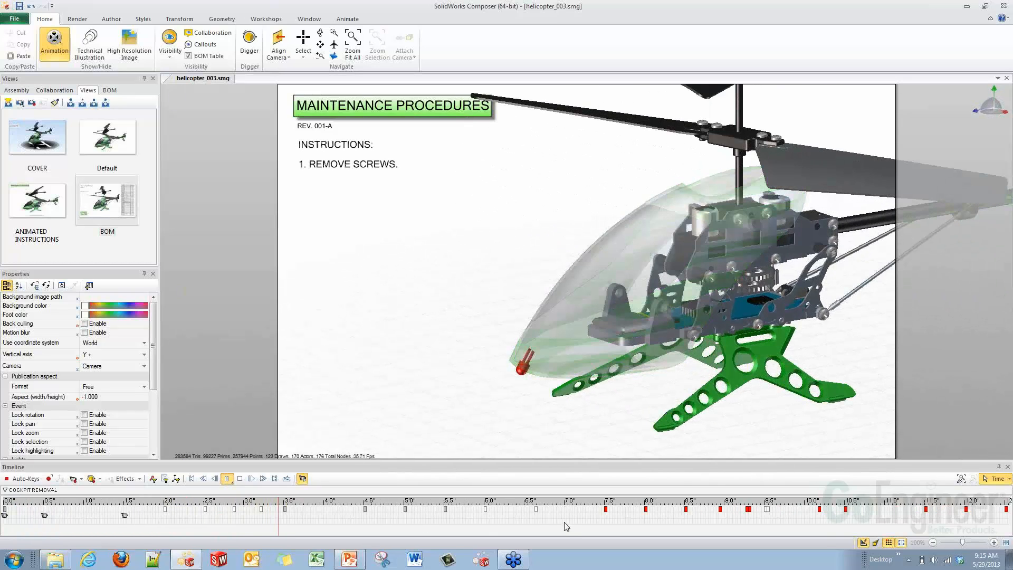
{"action": "scroll", "coordinate": [564, 525], "scroll_direction": "down", "scroll_amount": 4}
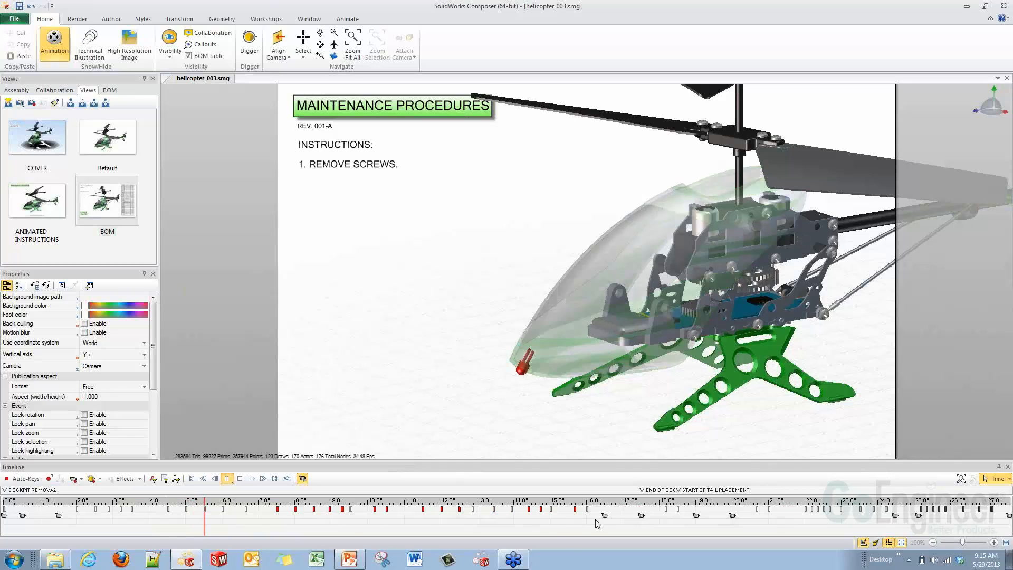
{"action": "scroll", "coordinate": [494, 506], "scroll_direction": "up", "scroll_amount": 2}
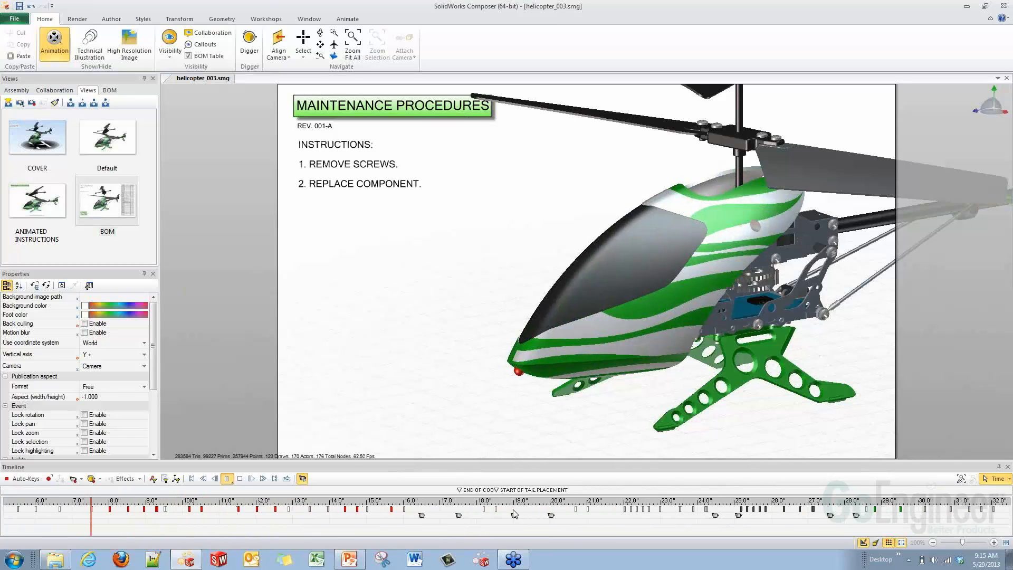
{"action": "scroll", "coordinate": [493, 518], "scroll_direction": "down", "scroll_amount": 2}
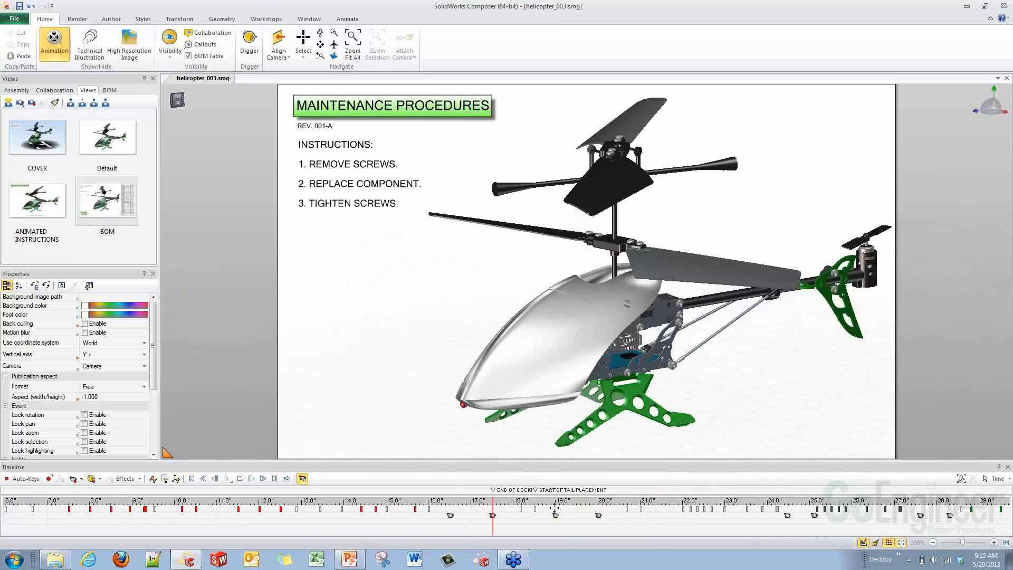
{"action": "middle_click_drag", "start_coordinate": [734, 530], "coordinate": [595, 525]}
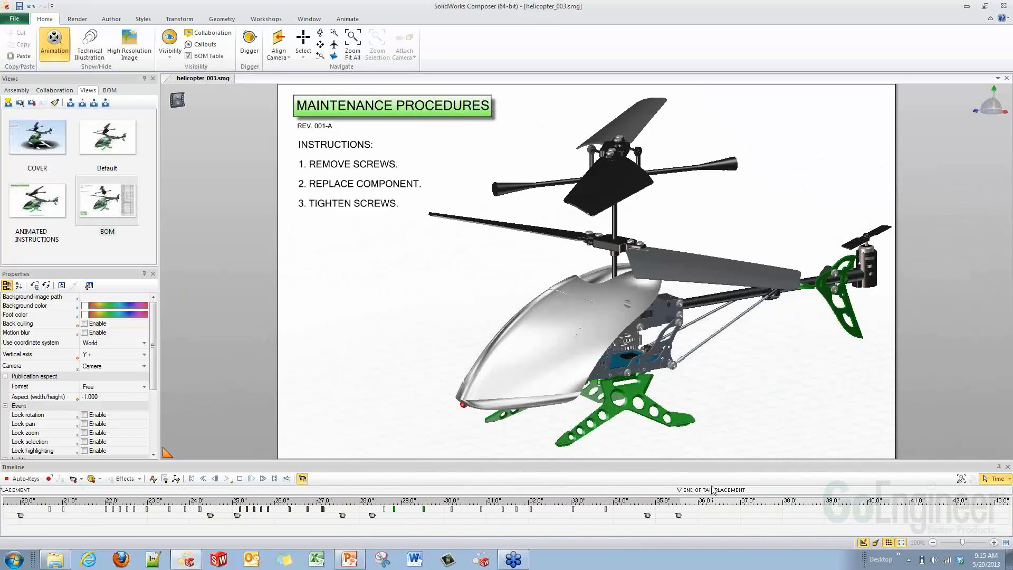
{"action": "middle_click_drag", "start_coordinate": [474, 520], "coordinate": [799, 528]}
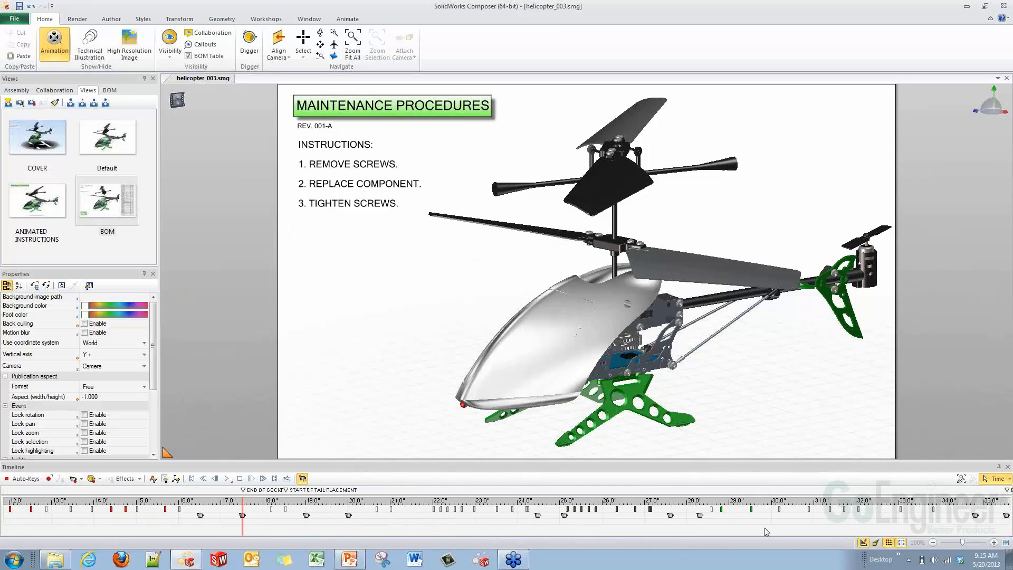
{"action": "middle_click_drag", "start_coordinate": [452, 528], "coordinate": [606, 523]}
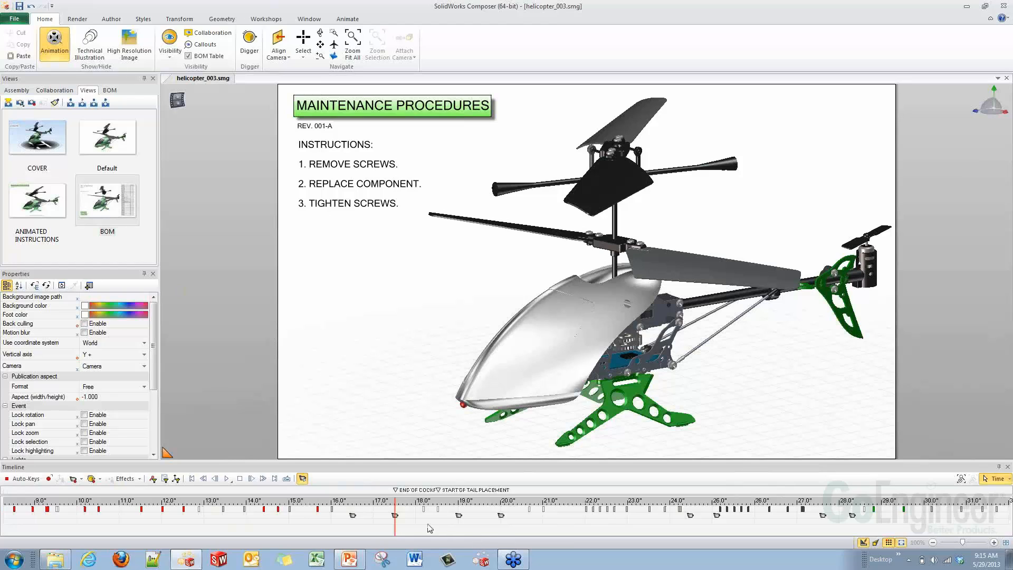
{"action": "scroll", "coordinate": [428, 529], "scroll_direction": "up", "scroll_amount": 5}
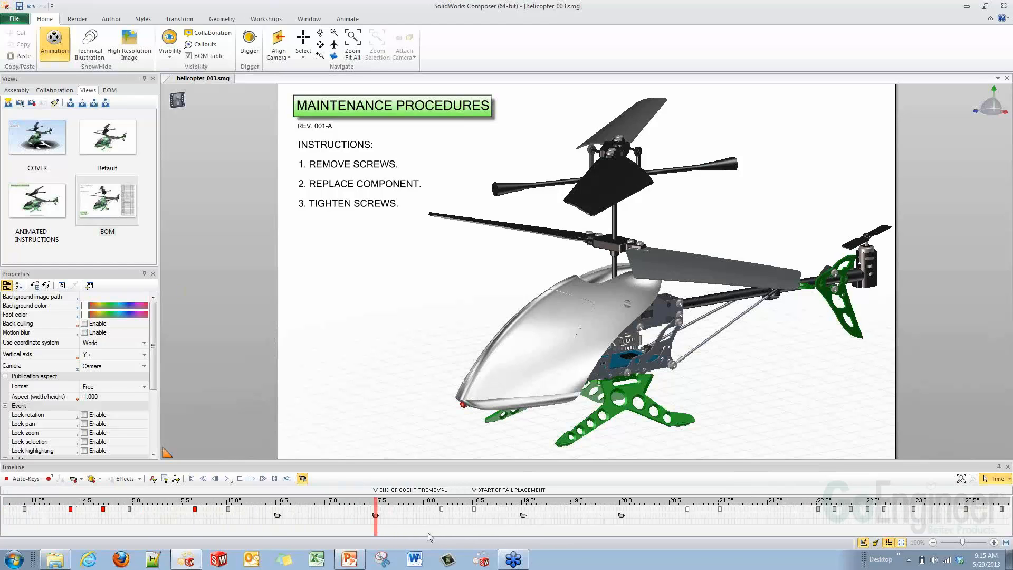
{"action": "scroll", "coordinate": [428, 532], "scroll_direction": "up", "scroll_amount": 3}
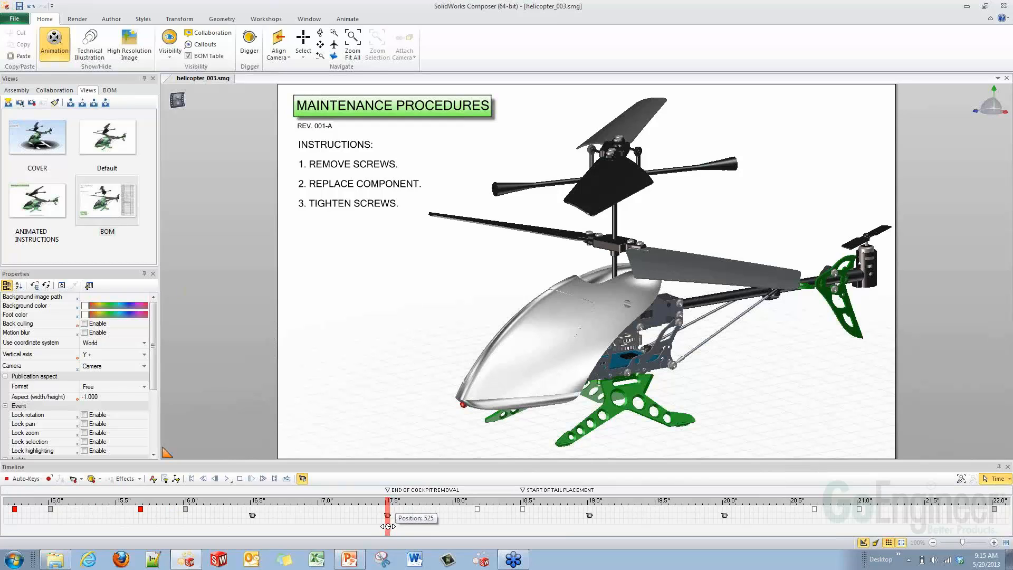
Move the playhead from END OF COCKPIT REMOVAL to the START OF TAIL PLACEMENT marker, and close the timeline.
{"action": "left_click_drag", "start_coordinate": [387, 526], "coordinate": [520, 520]}
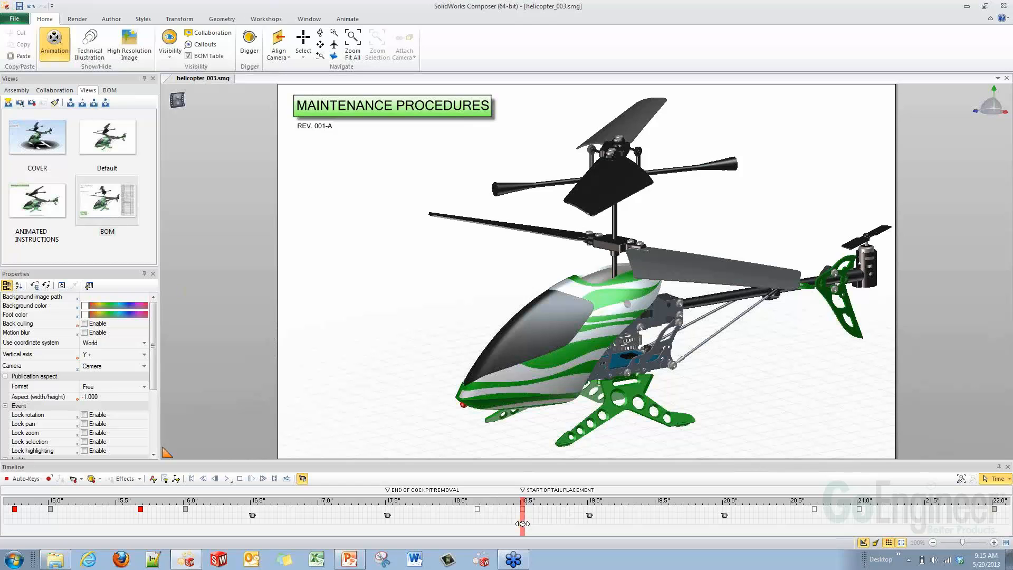
{"action": "mouse_move", "coordinate": [522, 523]}
{"action": "left_mouse_down"}
{"action": "mouse_move", "coordinate": [636, 521]}
{"action": "mouse_move", "coordinate": [522, 522]}
{"action": "left_mouse_up"}
{"action": "scroll", "coordinate": [512, 529], "scroll_direction": "up", "scroll_amount": 2}
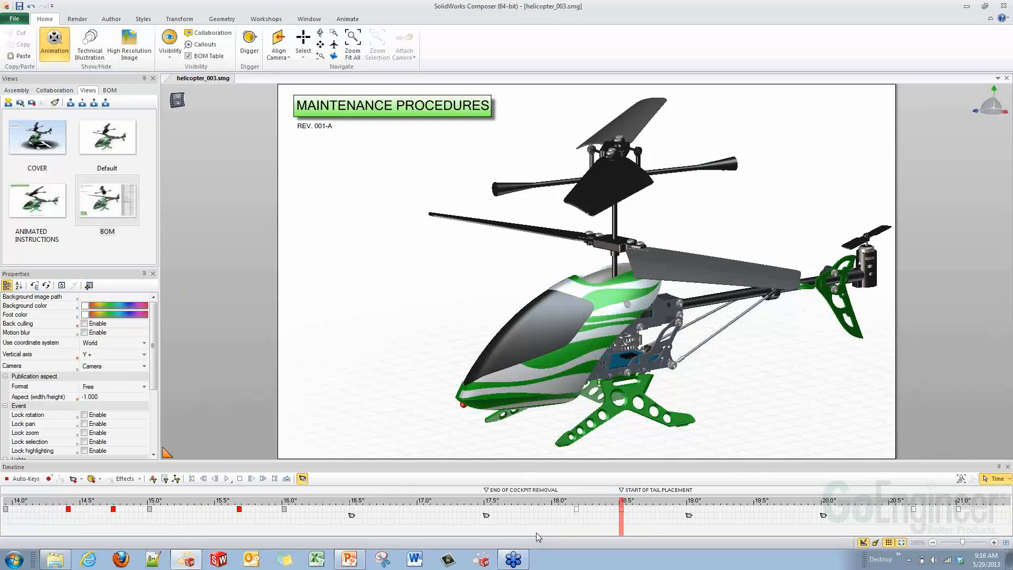
{"action": "left_click", "coordinate": [1007, 467]}
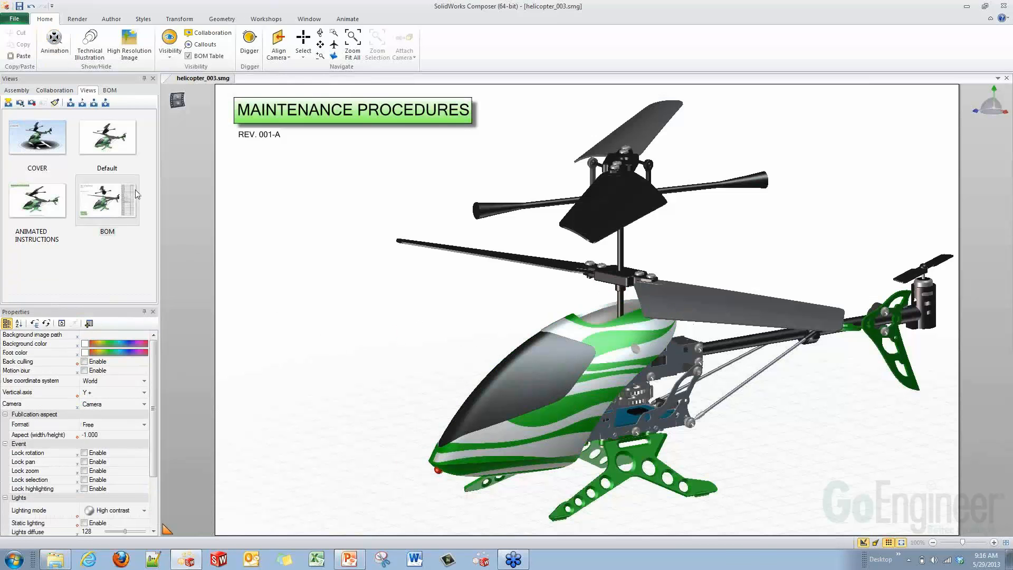
Display the COVER view and clear the selection in the views list.
{"action": "left_click", "coordinate": [47, 145]}
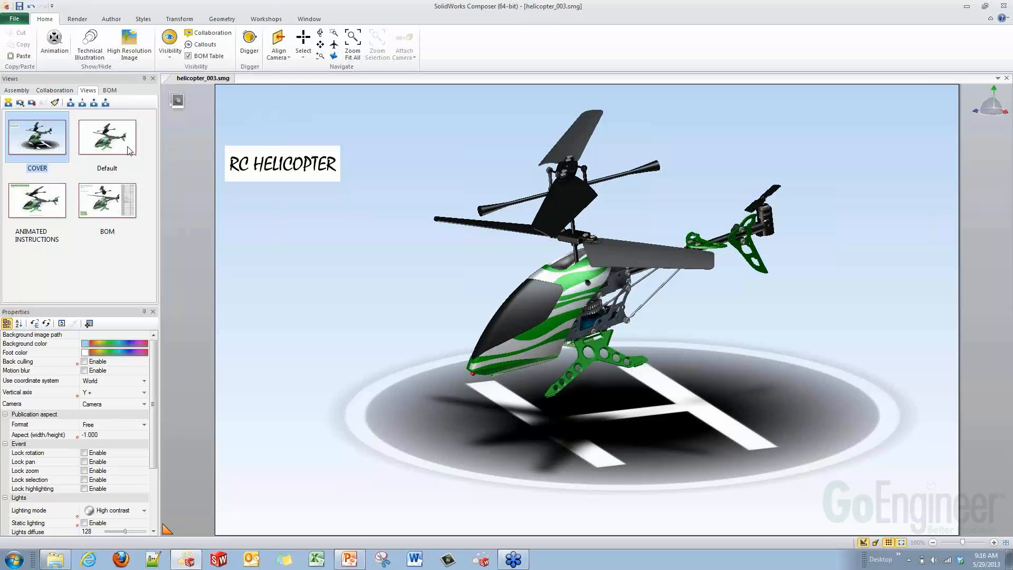
{"action": "left_click", "coordinate": [105, 208]}
{"action": "left_click", "coordinate": [44, 204]}
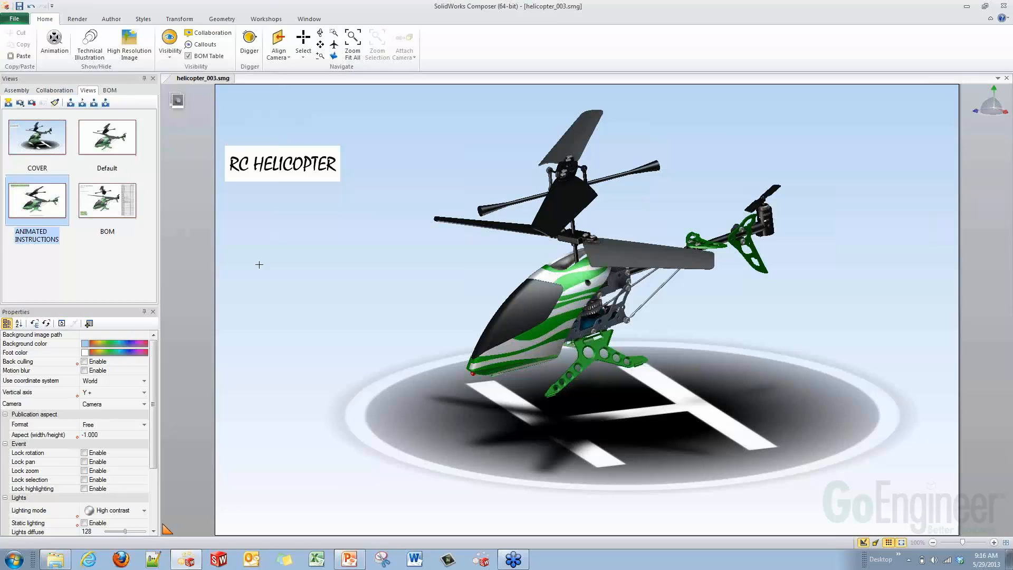
{"action": "left_click", "coordinate": [240, 118]}
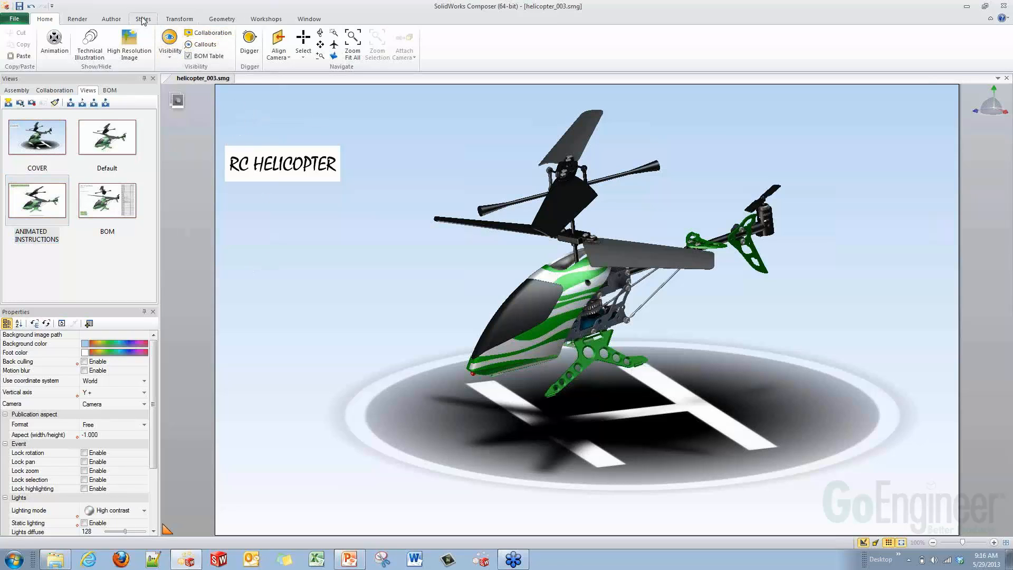
Place a 2D image panel about 73 wide and 21 high above the RC HELICOPTER title.
{"action": "left_click", "coordinate": [109, 19]}
{"action": "left_click", "coordinate": [201, 33]}
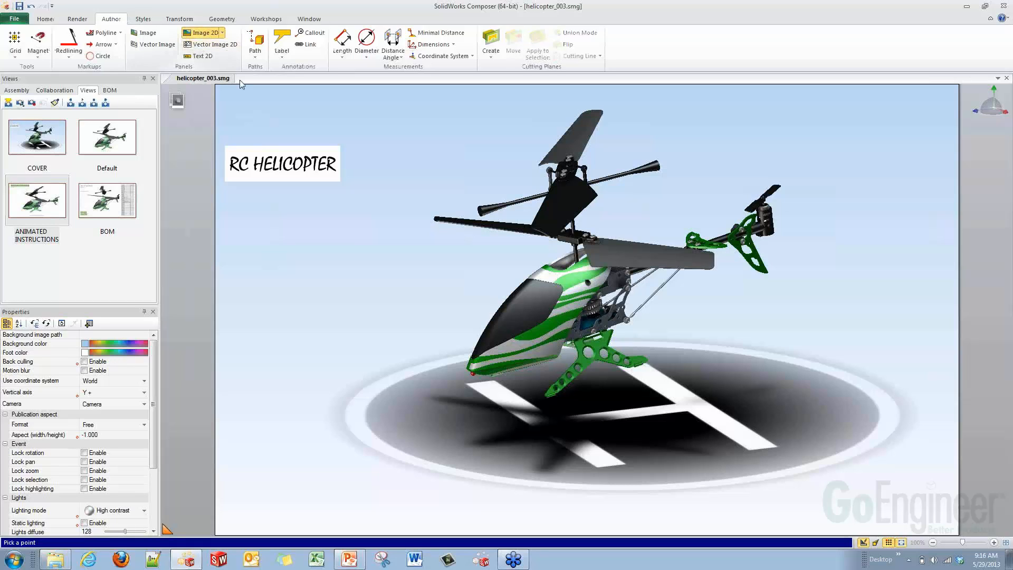
{"action": "left_click", "coordinate": [227, 95]}
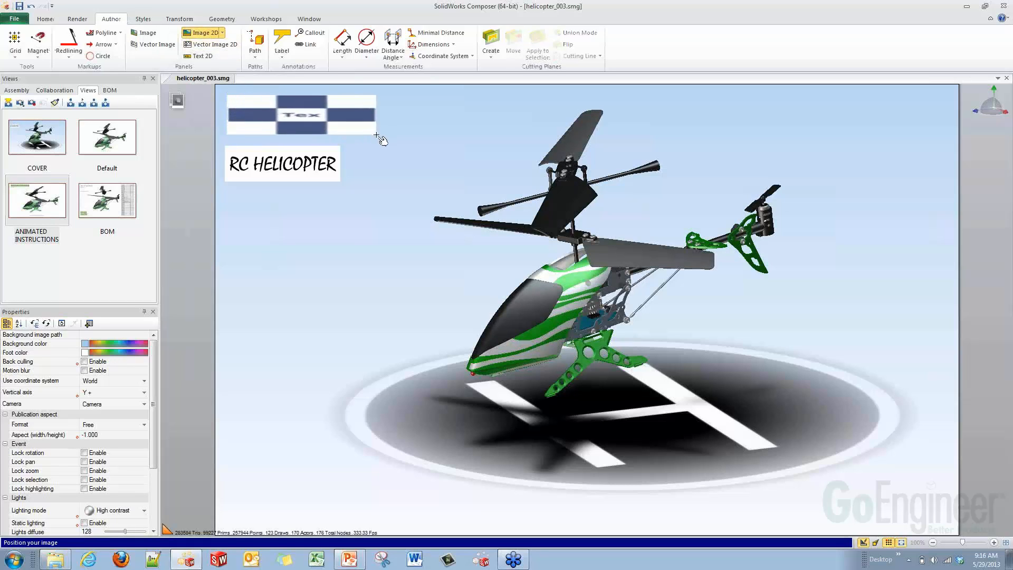
{"action": "left_click", "coordinate": [379, 138]}
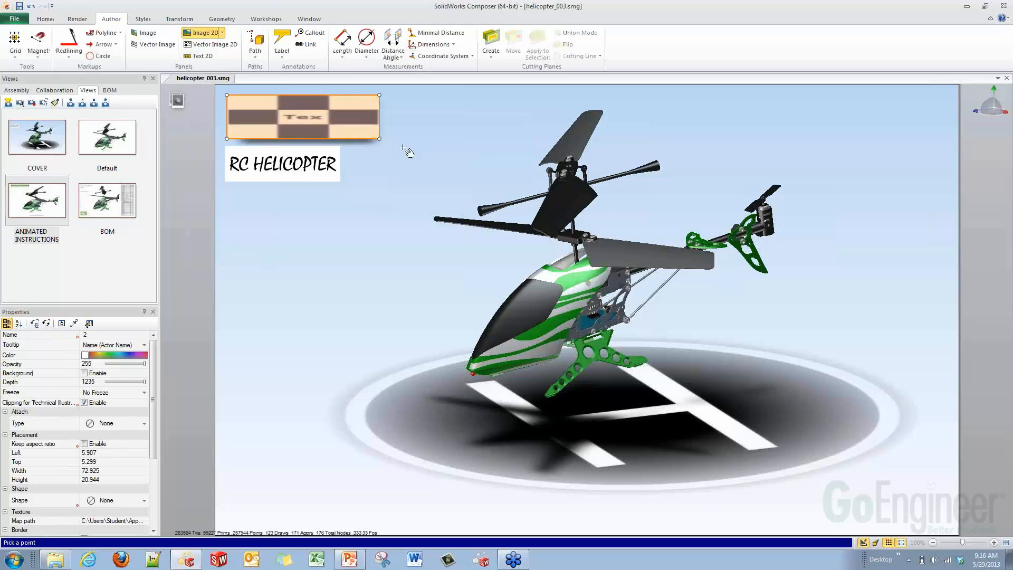
Set the image panel's map path to logo.jpg, and nudge and enlarge the logo to about 76 wide and 23 high.
{"action": "left_click_drag", "start_coordinate": [155, 372], "coordinate": [152, 434]}
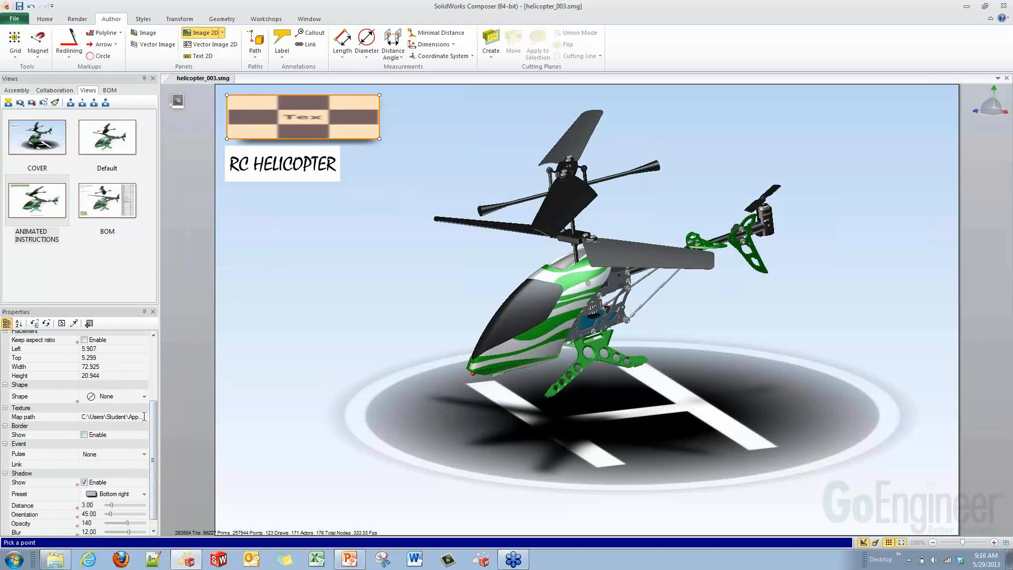
{"action": "left_click", "coordinate": [144, 416]}
{"action": "left_click", "coordinate": [417, 304]}
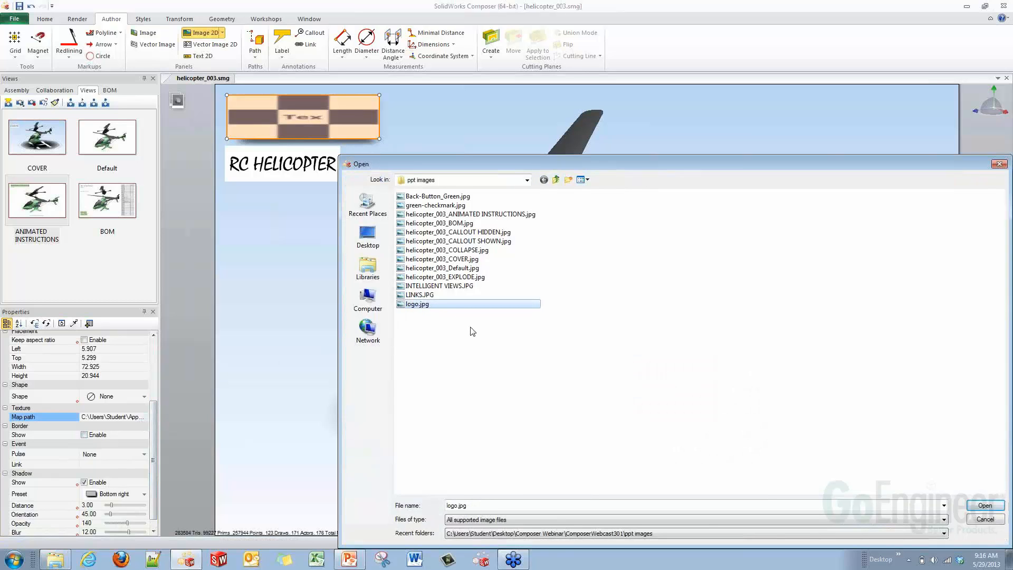
{"action": "left_click", "coordinate": [984, 506]}
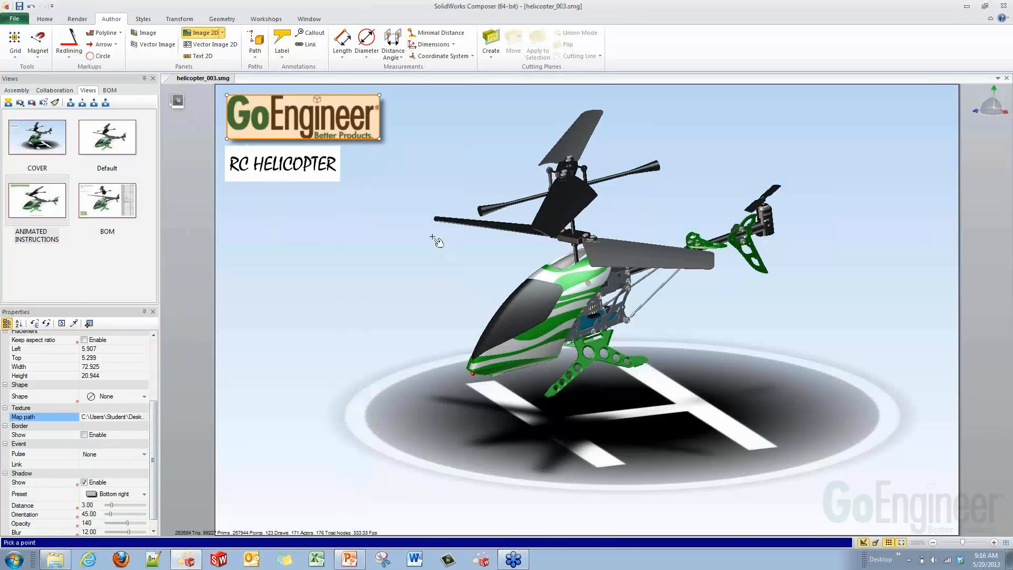
{"action": "key", "text": "Escape"}
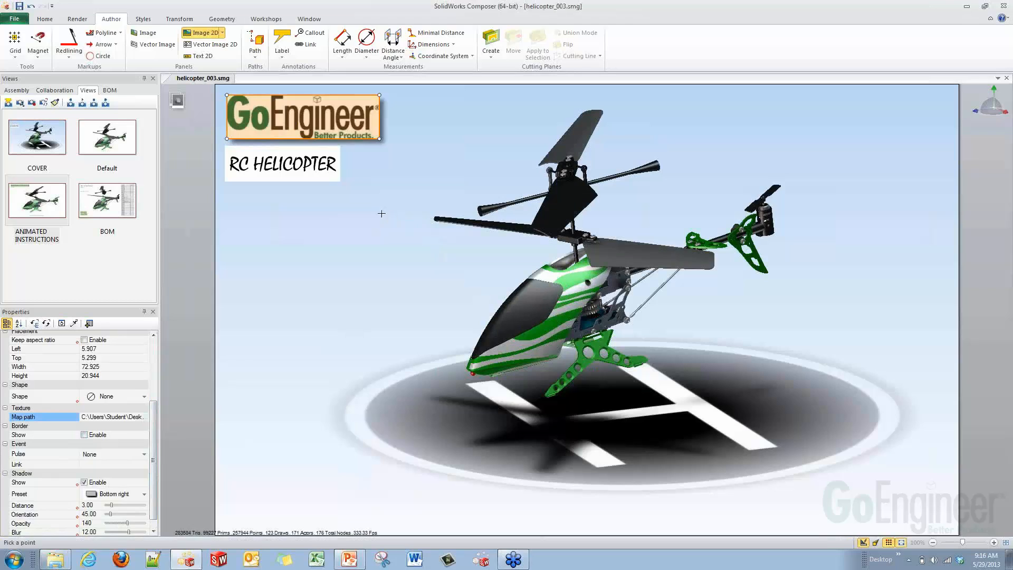
{"action": "left_click_drag", "start_coordinate": [318, 125], "coordinate": [317, 124]}
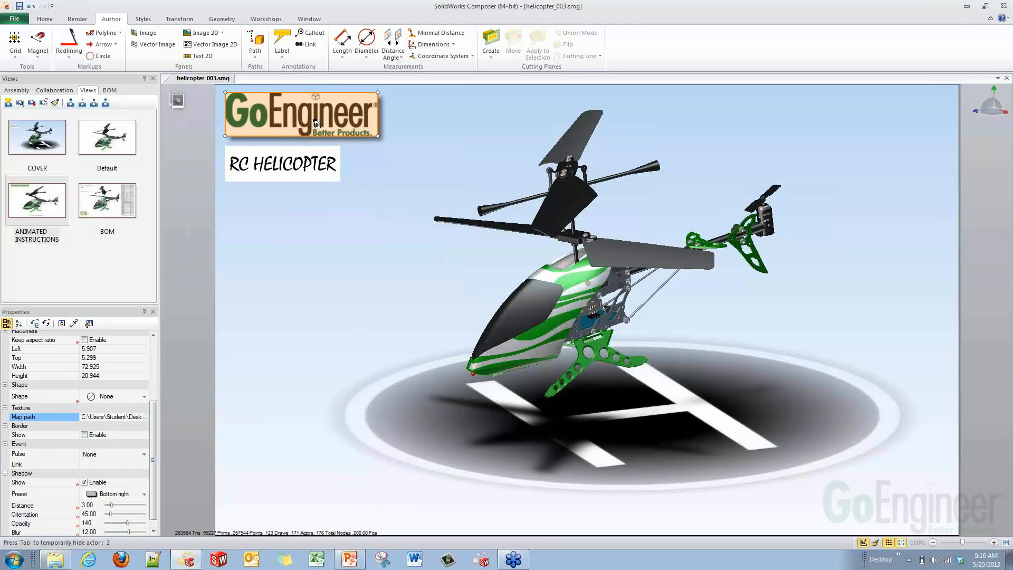
{"action": "left_click_drag", "start_coordinate": [378, 136], "coordinate": [384, 142]}
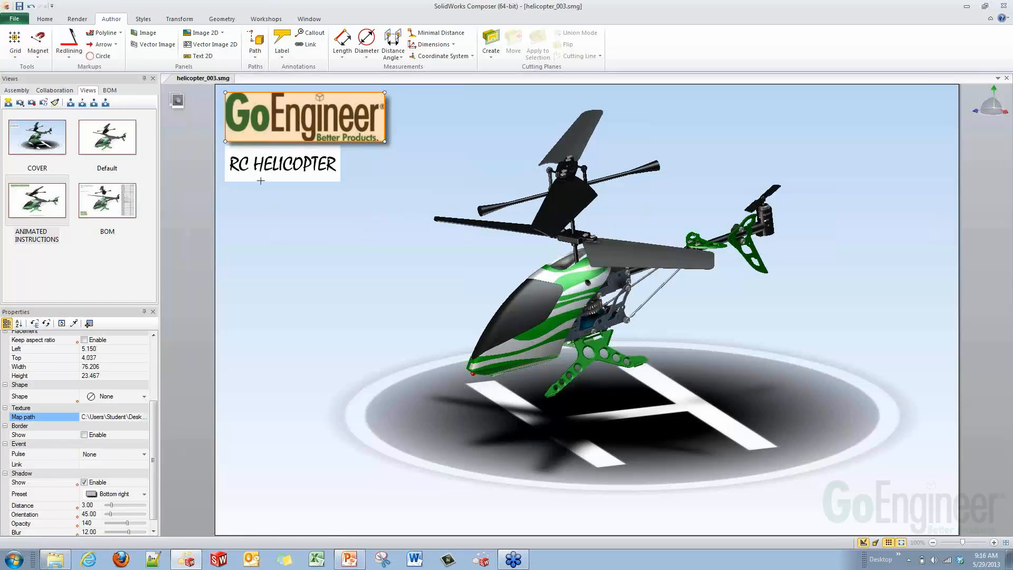
Review the logo's Event properties, including the Pulse durations, and choose None for Pulse.
{"action": "scroll", "coordinate": [153, 452], "scroll_direction": "down", "scroll_amount": 1}
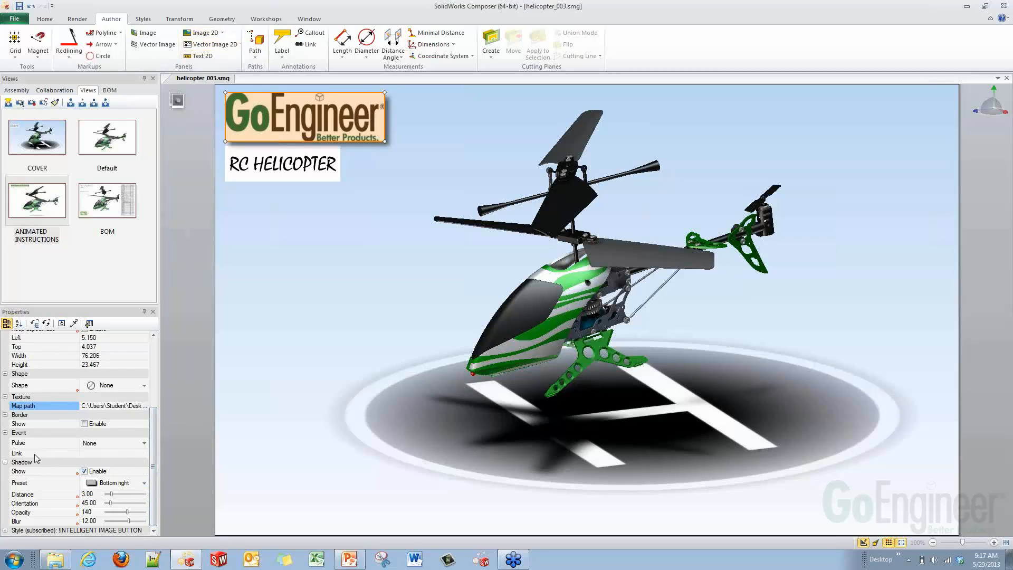
{"action": "left_click", "coordinate": [16, 433]}
{"action": "scroll", "coordinate": [8, 456], "scroll_direction": "up", "scroll_amount": 1}
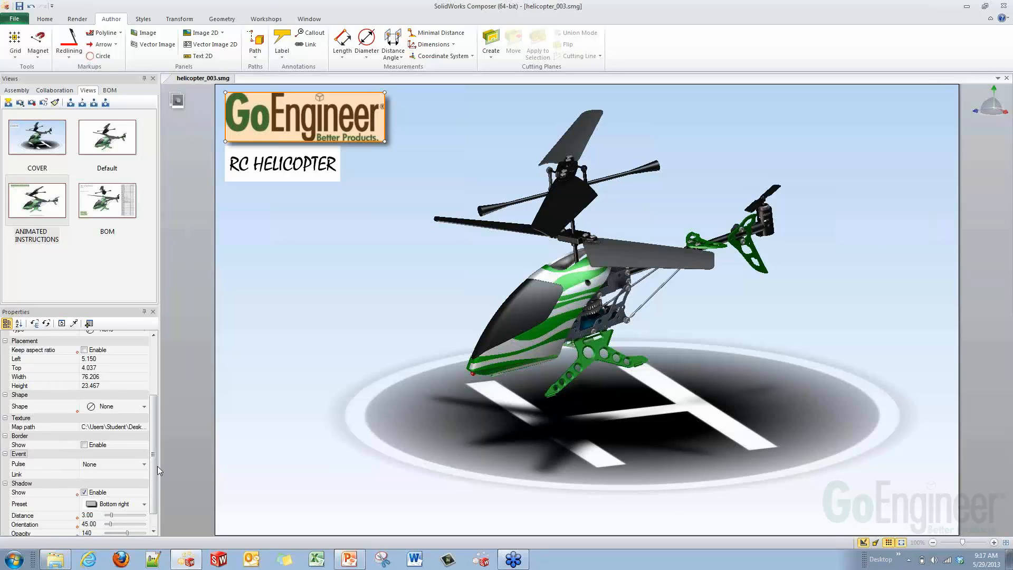
{"action": "left_click", "coordinate": [144, 464]}
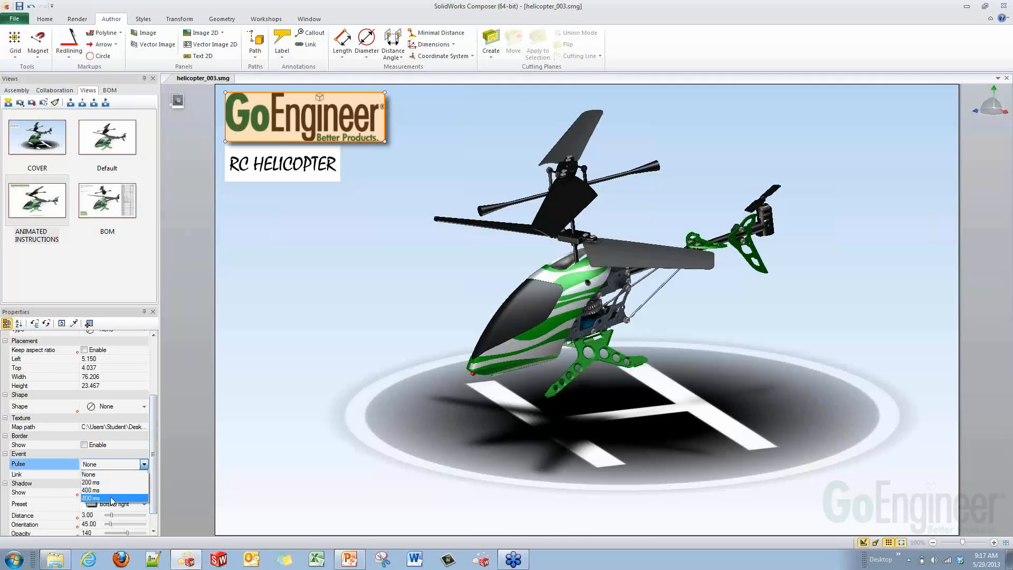
{"action": "left_click", "coordinate": [102, 474]}
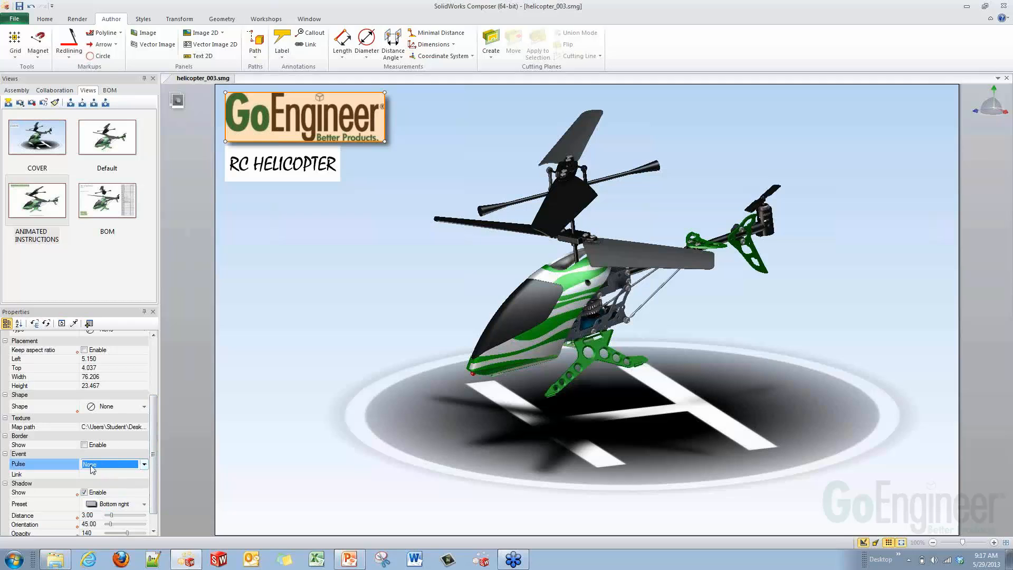
{"action": "left_click", "coordinate": [318, 119]}
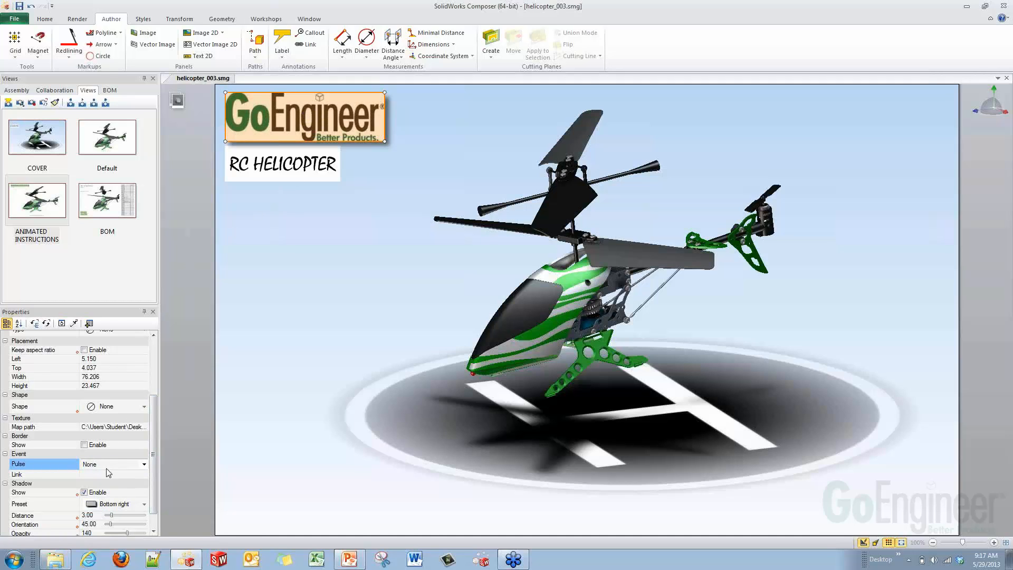
{"action": "left_click", "coordinate": [142, 474]}
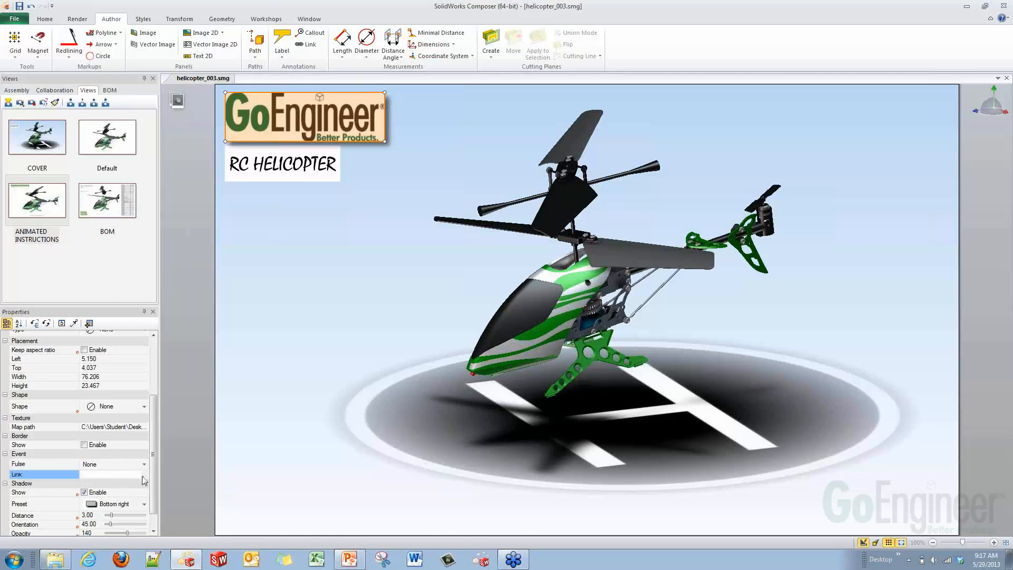
{"action": "left_click", "coordinate": [143, 474]}
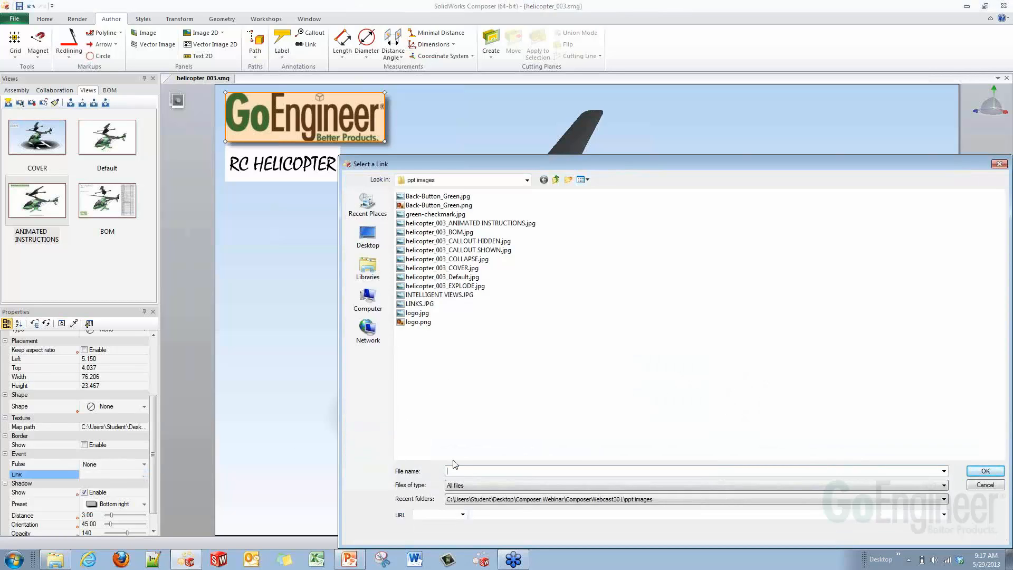
{"action": "left_click", "coordinate": [463, 514]}
{"action": "left_click", "coordinate": [448, 505]}
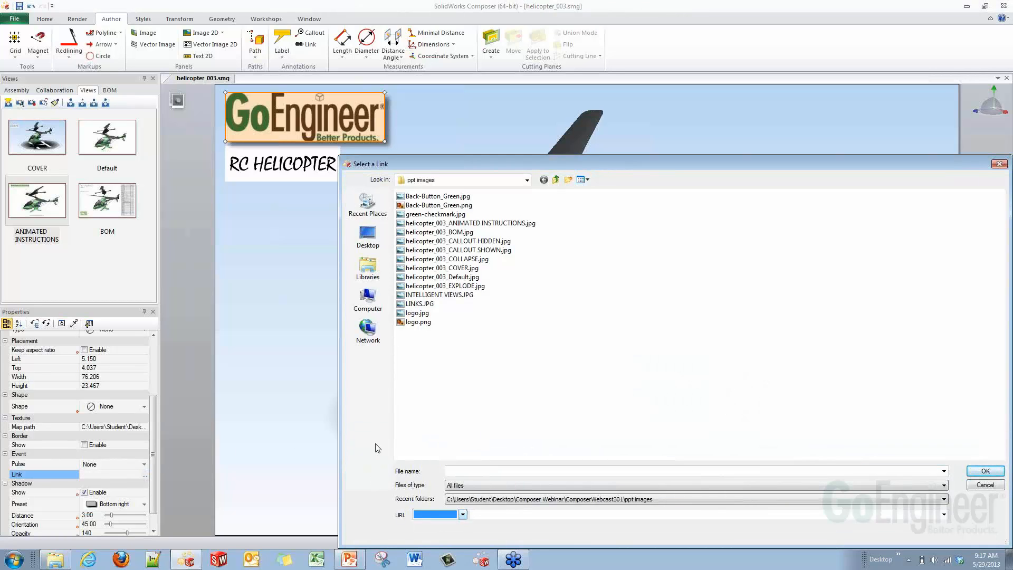
{"action": "left_click", "coordinate": [462, 514]}
{"action": "left_click", "coordinate": [429, 433]}
{"action": "left_click", "coordinate": [501, 515]}
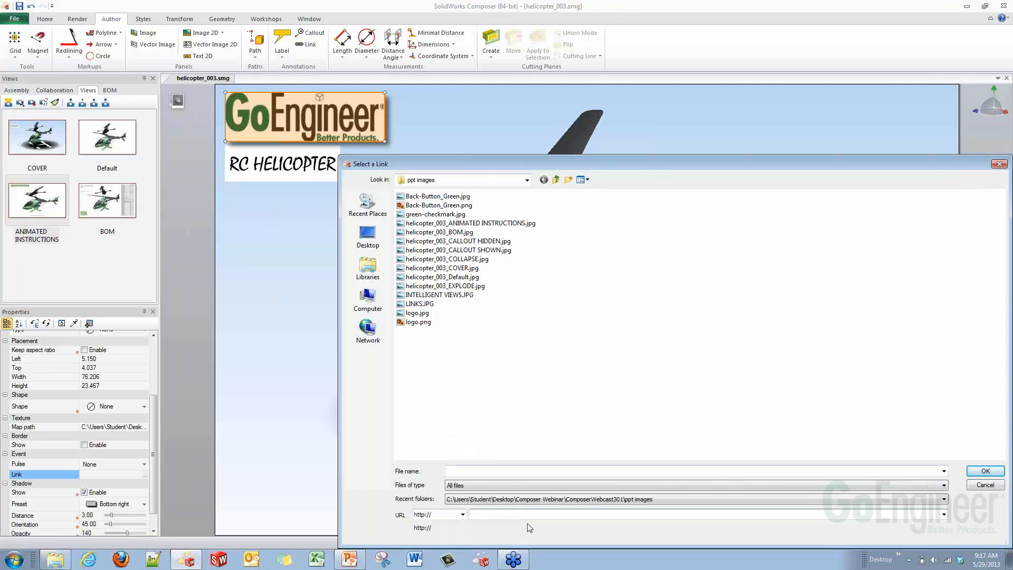
{"action": "type", "text": "www.goengineer.com"}
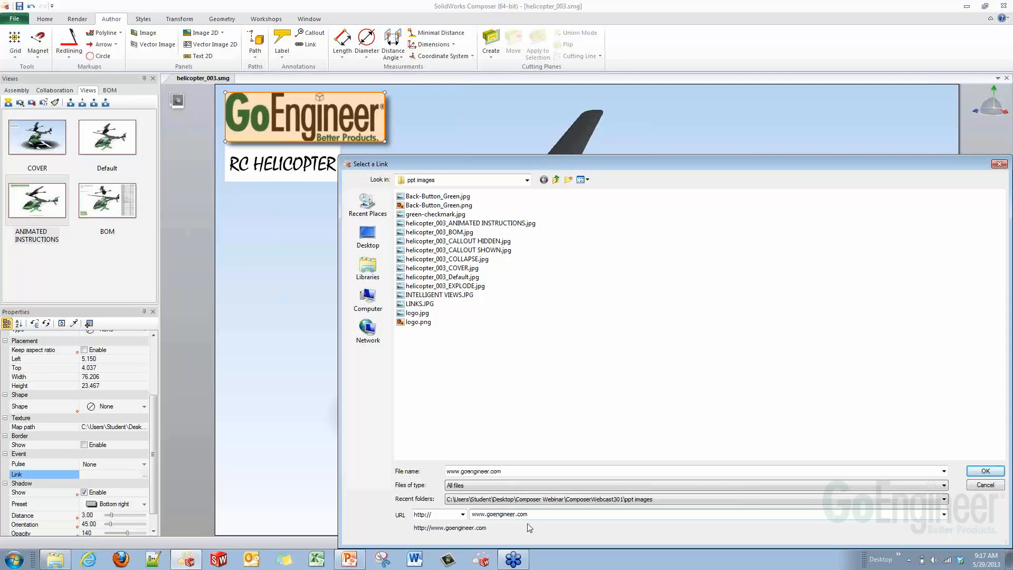
{"action": "left_click", "coordinate": [987, 471]}
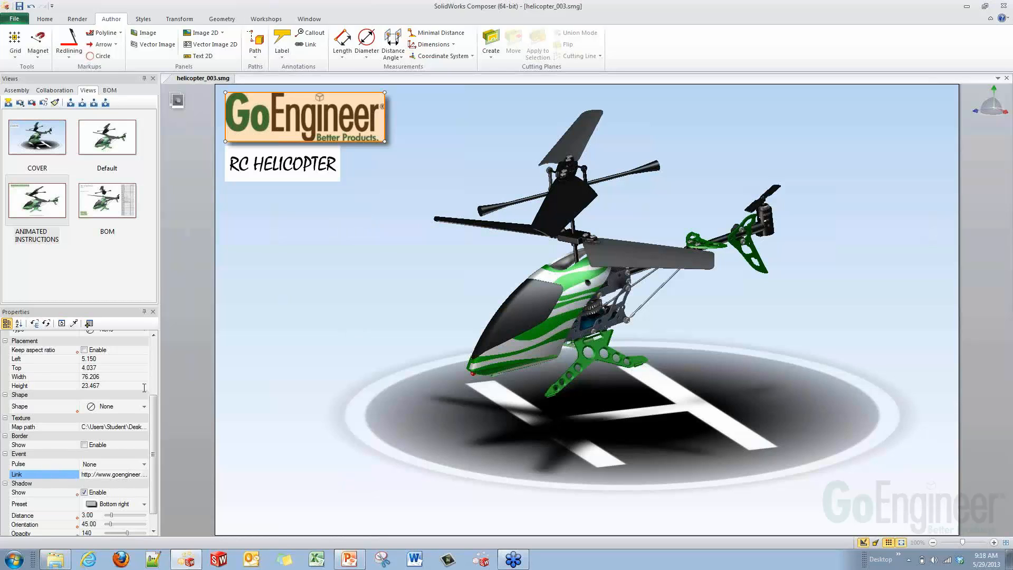
Update the COVER view with the added logo, and clear the selection in the viewport.
{"action": "left_click", "coordinate": [41, 145]}
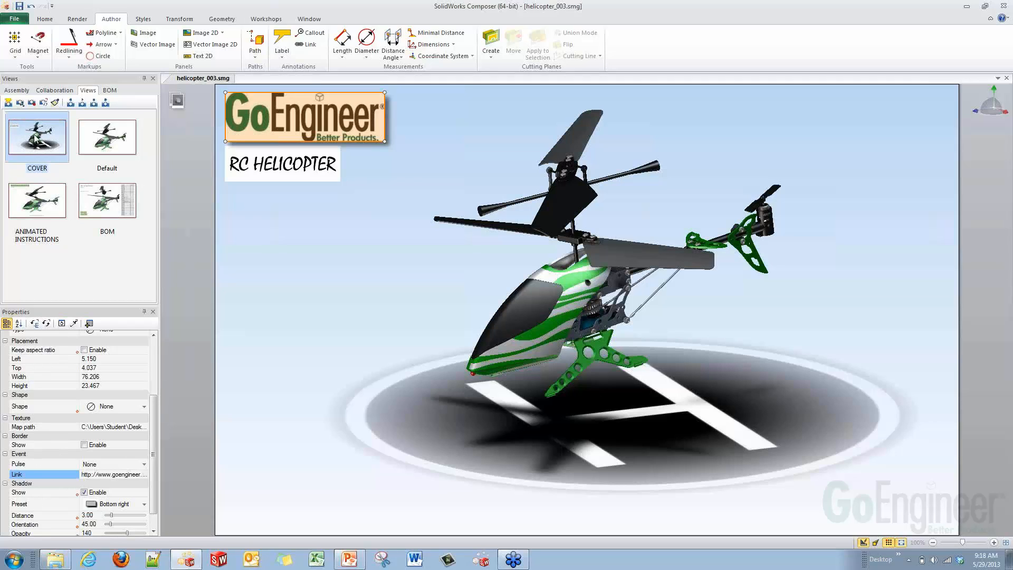
{"action": "left_click", "coordinate": [43, 104]}
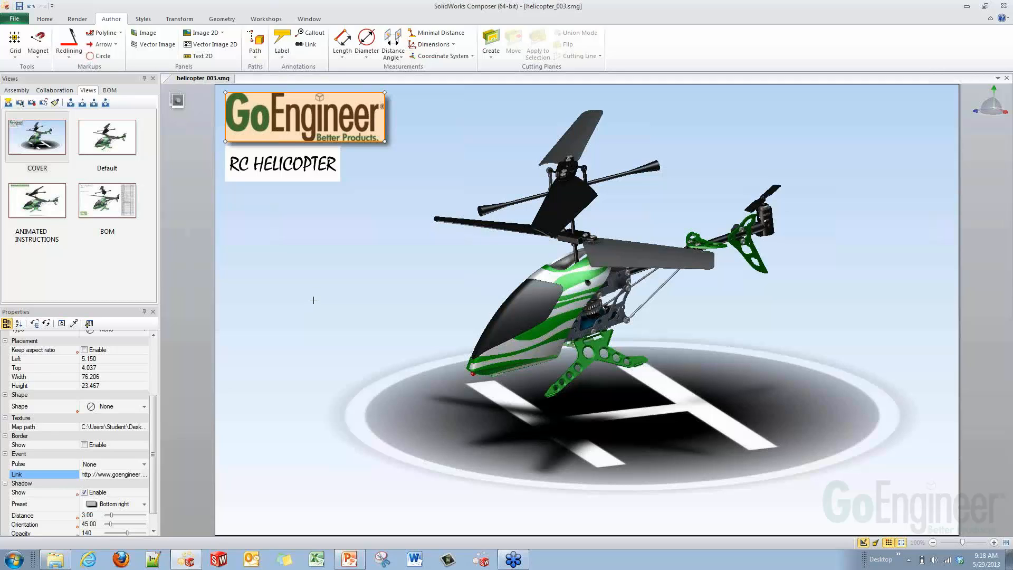
{"action": "left_click", "coordinate": [314, 297]}
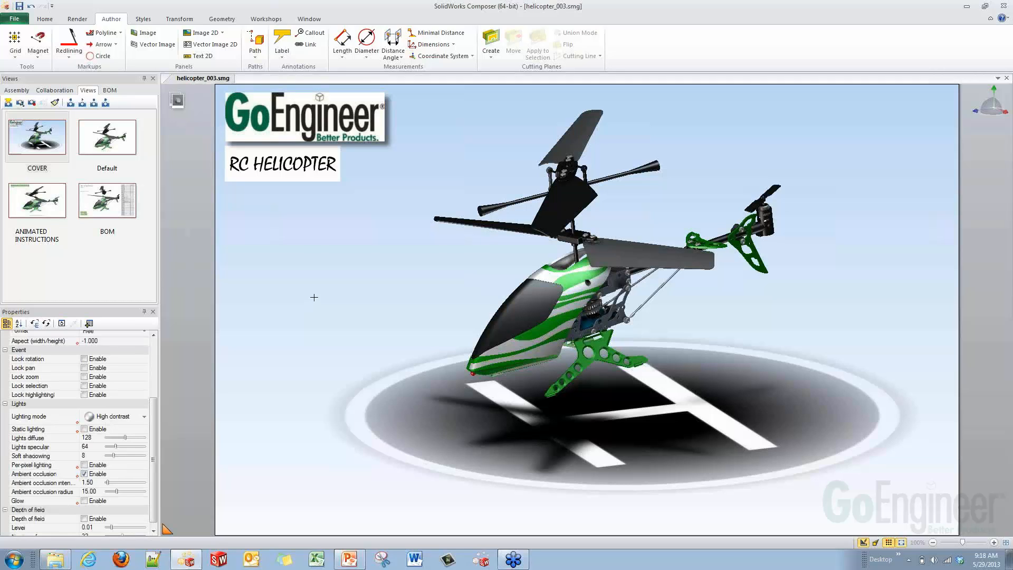
Turn off Design mode, test the logo's web link, and close the browser window it opens.
{"action": "left_click", "coordinate": [863, 541]}
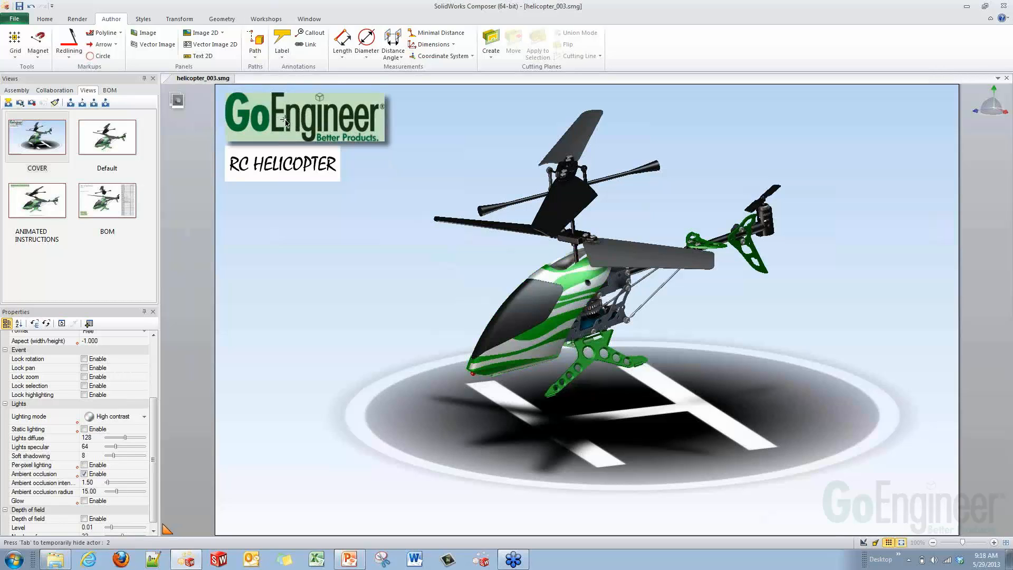
{"action": "left_click", "coordinate": [302, 123]}
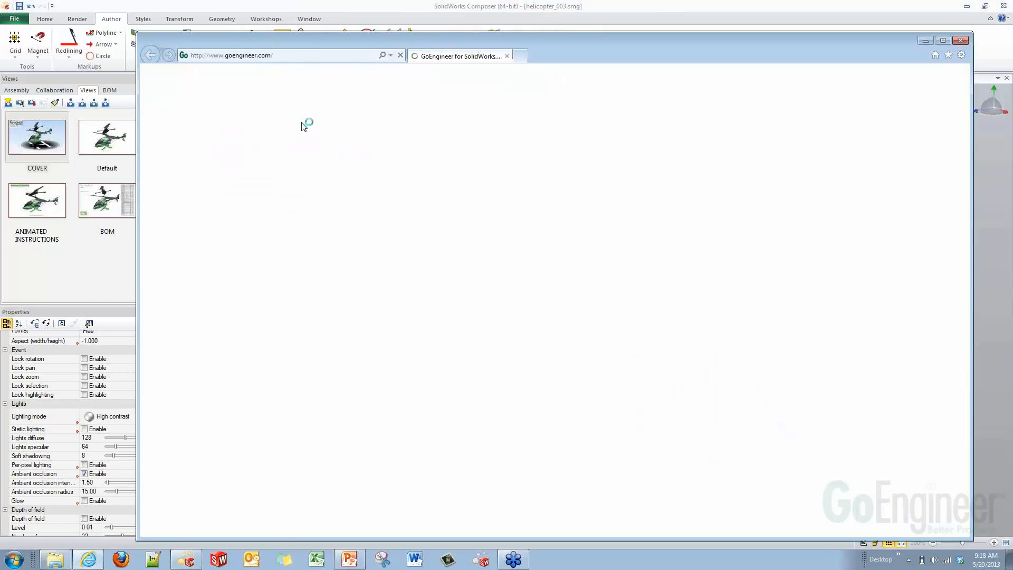
{"action": "left_click", "coordinate": [960, 41]}
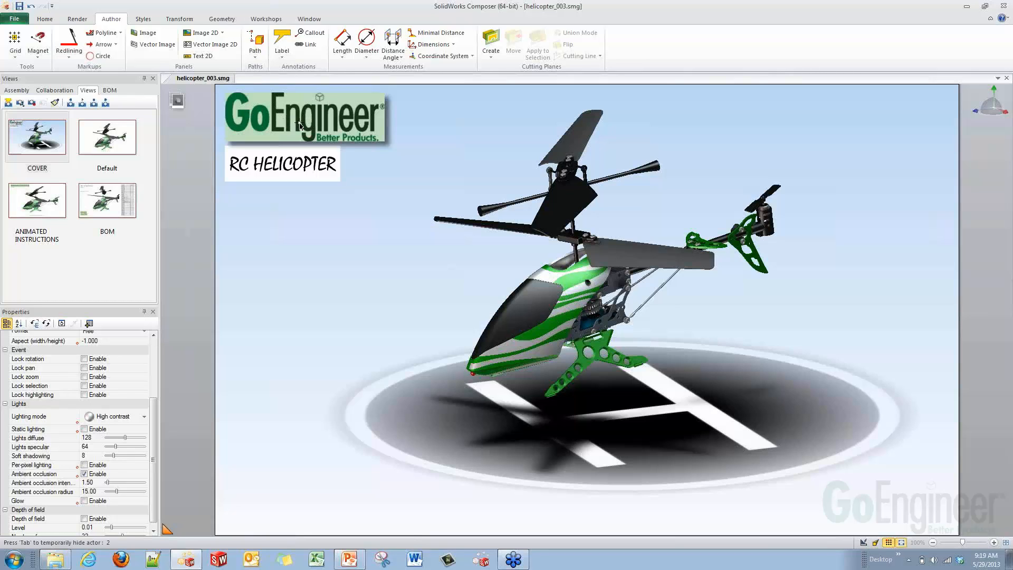
Turn Design mode back on, move the logo slightly up to a top position of about 2.8, and deselect it.
{"action": "left_click", "coordinate": [863, 542]}
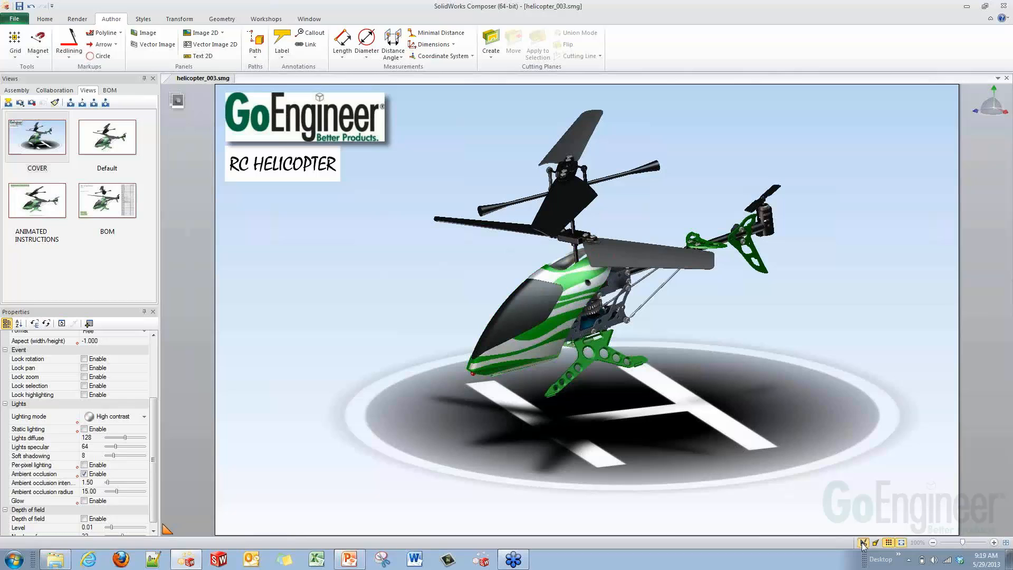
{"action": "left_click", "coordinate": [300, 107]}
{"action": "left_click_drag", "start_coordinate": [300, 107], "coordinate": [294, 106]}
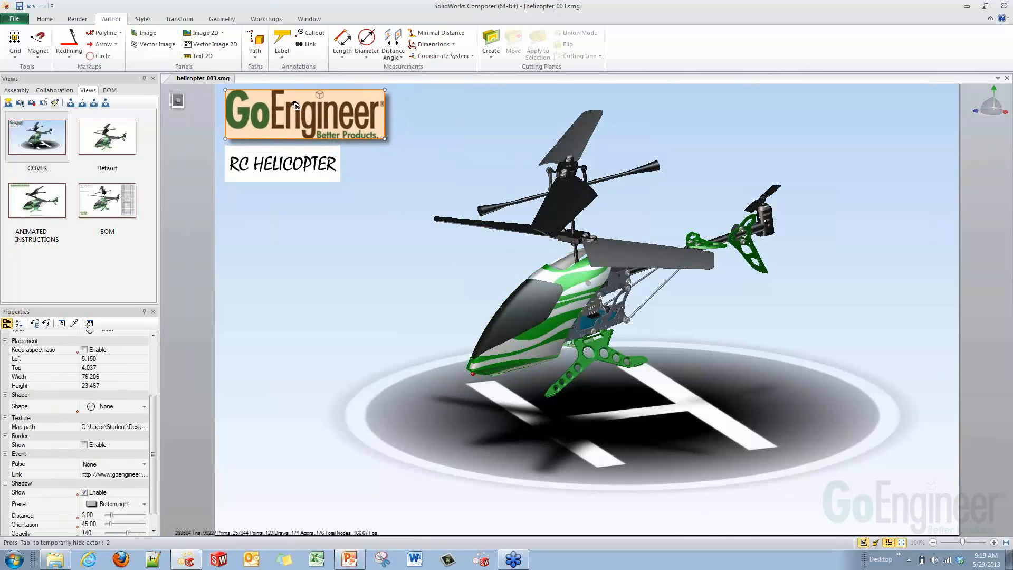
{"action": "left_click", "coordinate": [317, 281]}
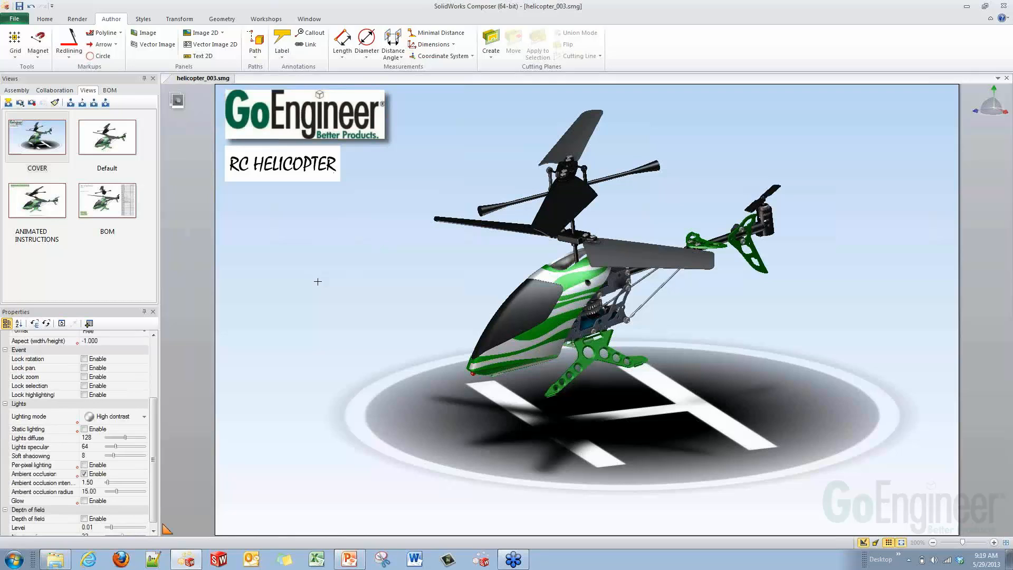
Examine the Link value in the logo's Event properties, and deselect the logo.
{"action": "left_click", "coordinate": [861, 541]}
{"action": "left_click", "coordinate": [310, 115]}
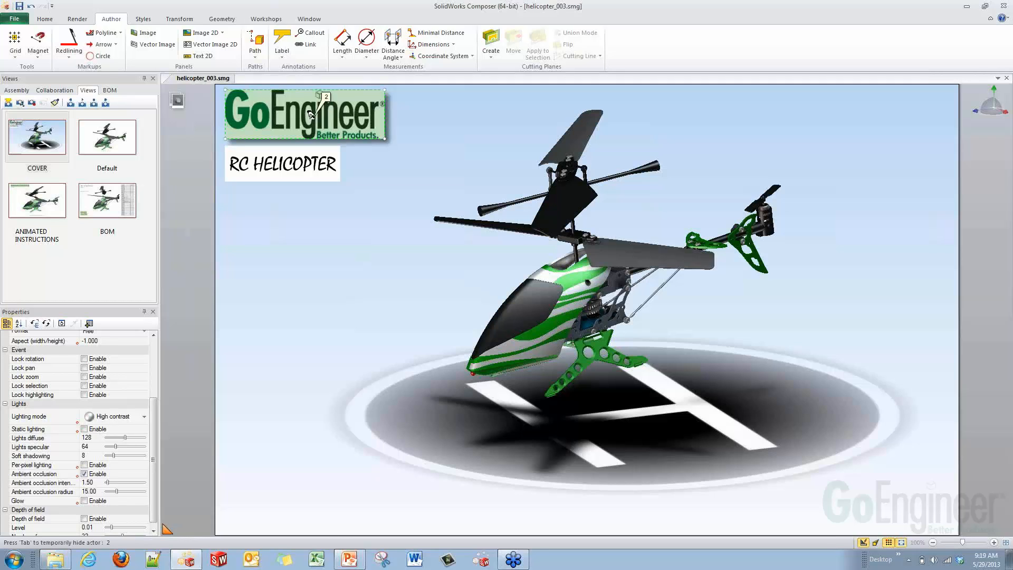
{"action": "left_click", "coordinate": [310, 115]}
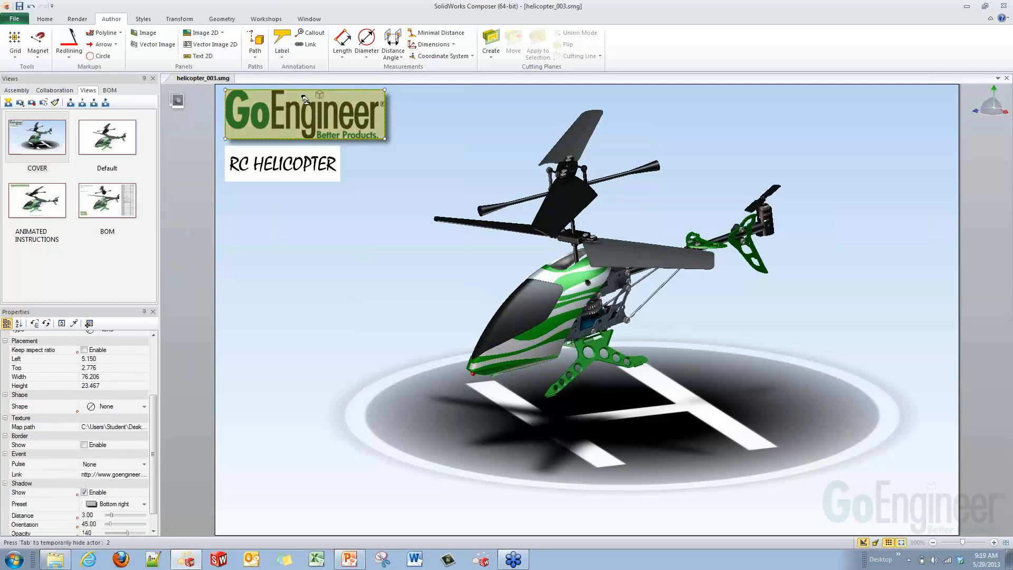
{"action": "scroll", "coordinate": [154, 452], "scroll_direction": "down", "scroll_amount": 1}
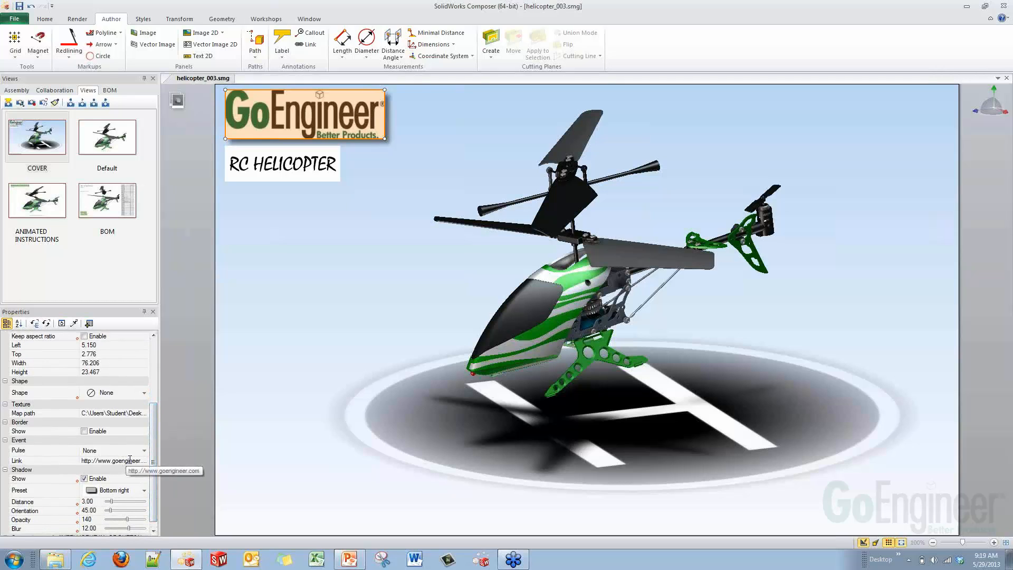
{"action": "left_click", "coordinate": [354, 277]}
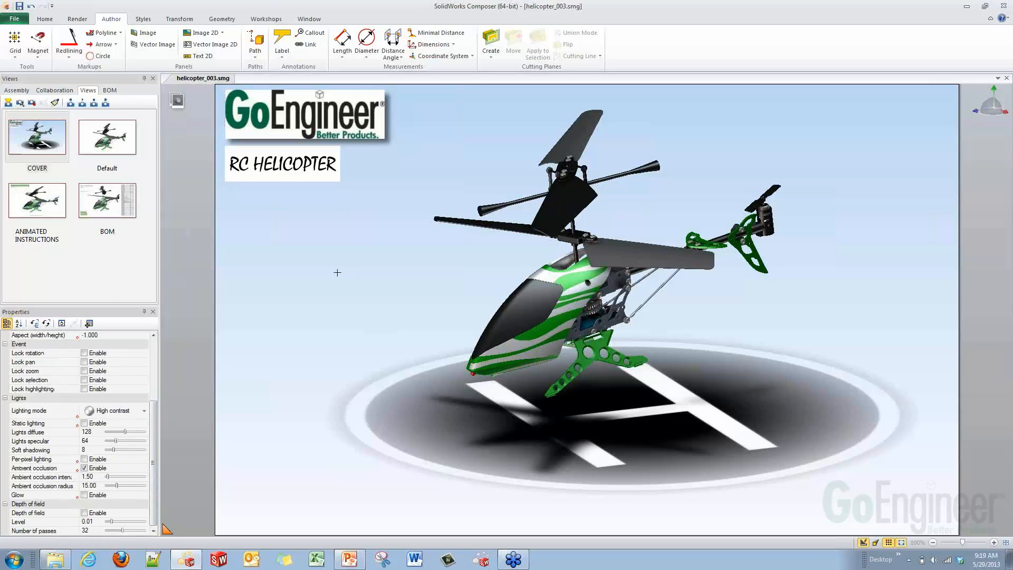
{"action": "left_click", "coordinate": [41, 208]}
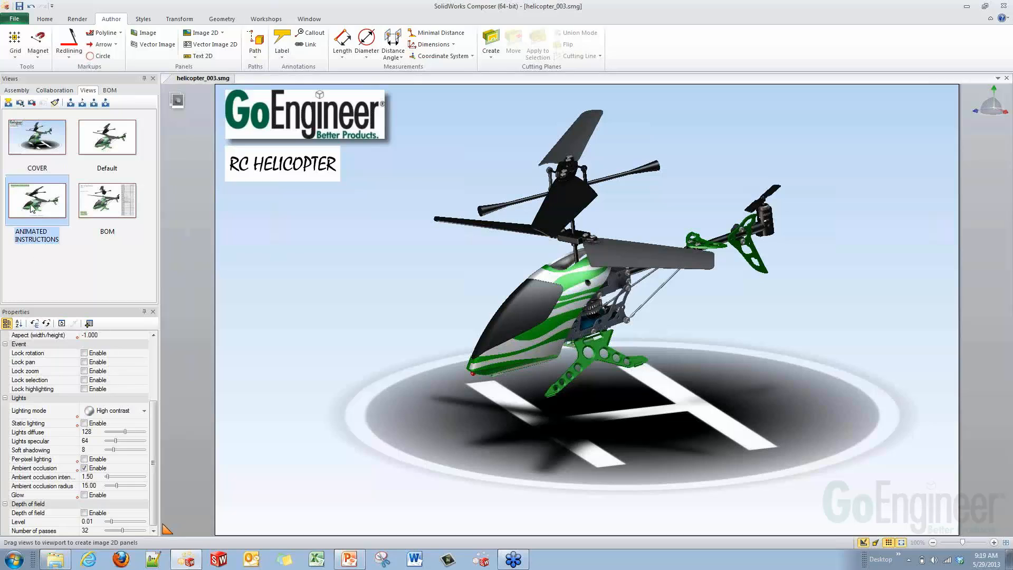
{"action": "left_click_drag", "start_coordinate": [37, 203], "coordinate": [221, 416]}
{"action": "left_click_drag", "start_coordinate": [294, 469], "coordinate": [340, 443]}
{"action": "left_click", "coordinate": [83, 280]}
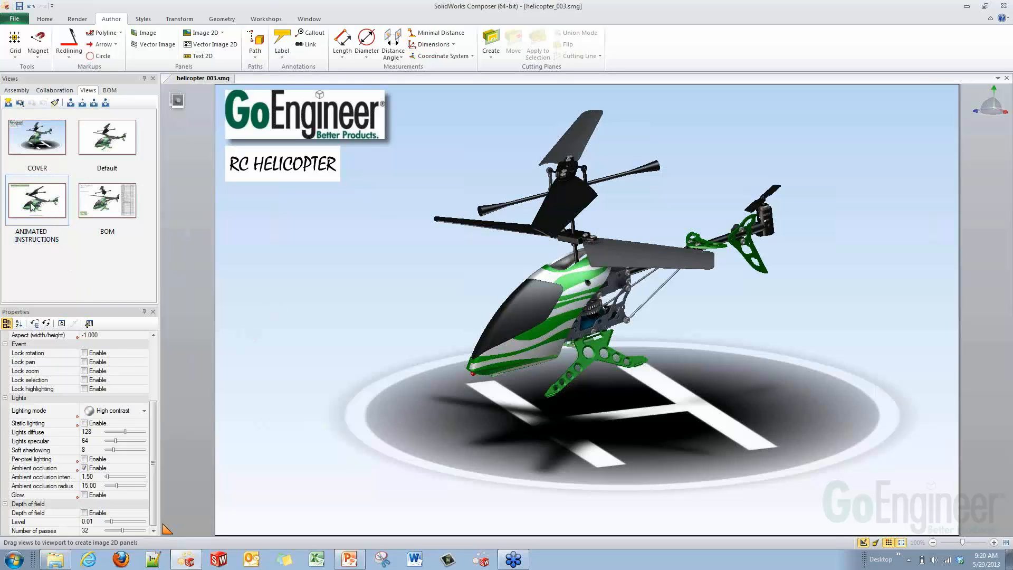
Place the ANIMATED INSTRUCTIONS view as an image panel about 59 wide, left of the helicopter, and review its Event link.
{"action": "left_click_drag", "start_coordinate": [33, 203], "coordinate": [293, 344]}
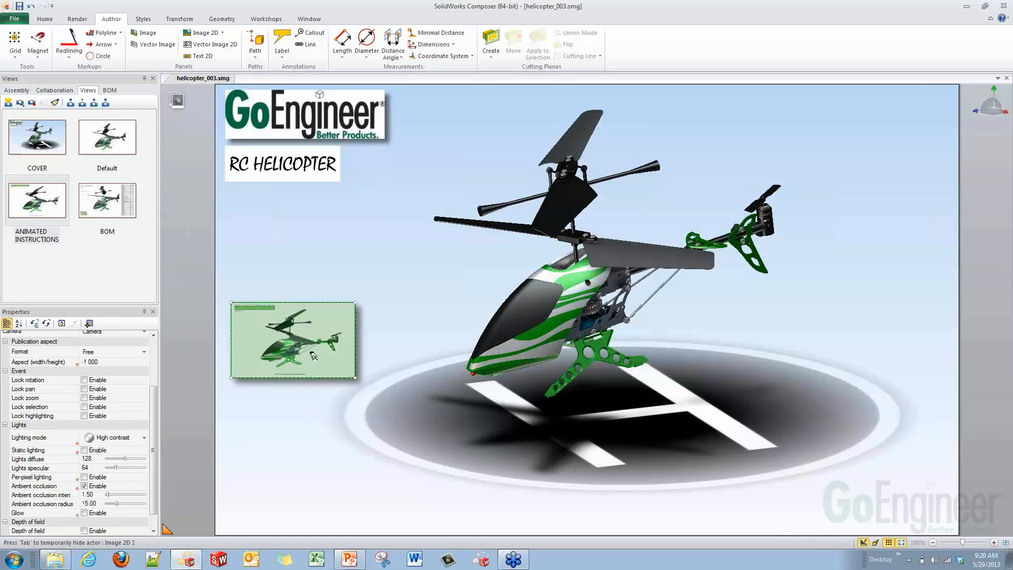
{"action": "left_click", "coordinate": [295, 345]}
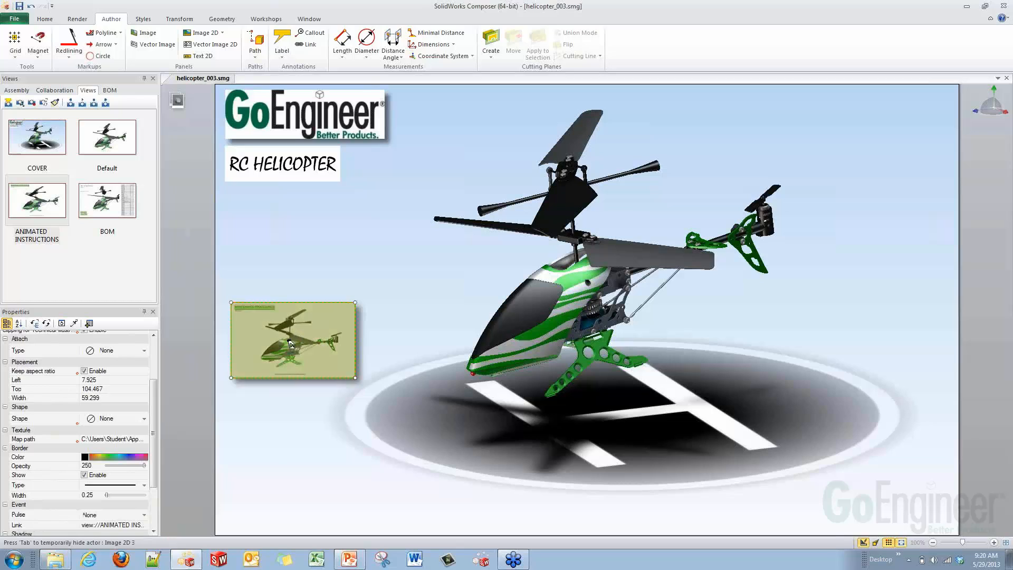
{"action": "scroll", "coordinate": [156, 437], "scroll_direction": "down", "scroll_amount": 3}
{"action": "left_click_drag", "start_coordinate": [156, 437], "coordinate": [159, 470]}
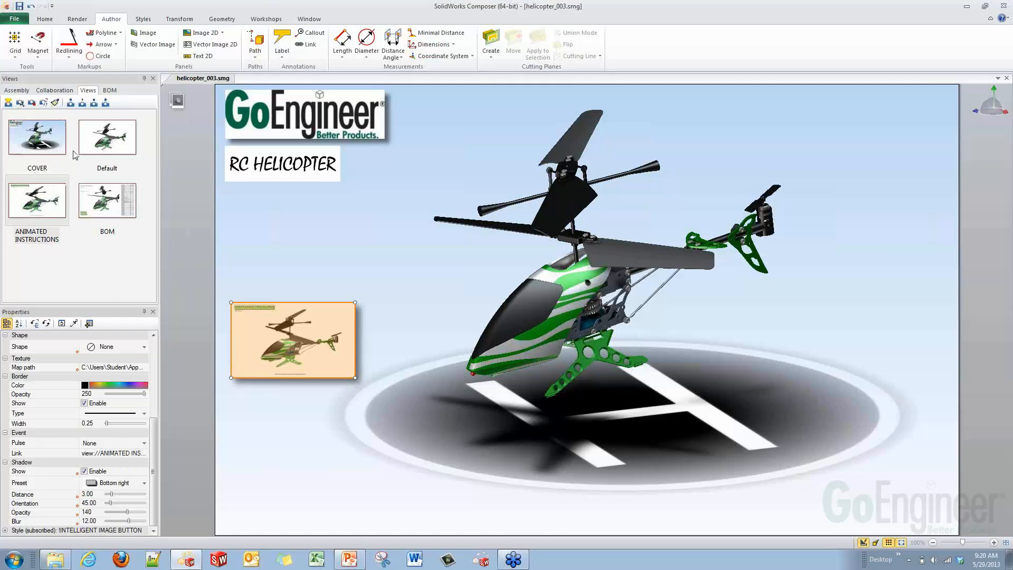
Place the BOM view as an image panel right of the helicopter, and arrange both view panels on either side of the landing pad.
{"action": "left_click_drag", "start_coordinate": [105, 216], "coordinate": [172, 296]}
{"action": "left_click_drag", "start_coordinate": [838, 424], "coordinate": [828, 393]}
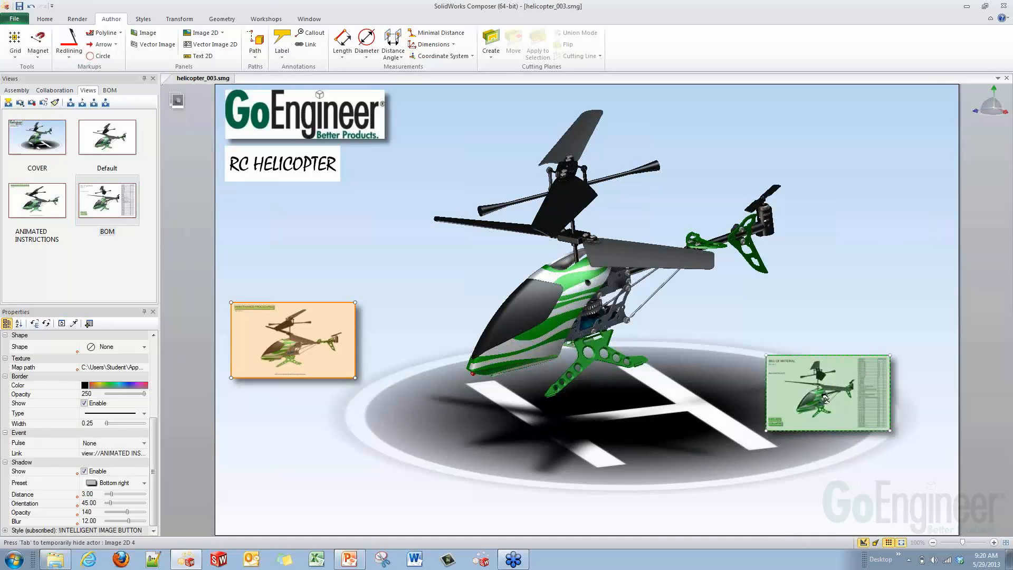
{"action": "left_click_drag", "start_coordinate": [796, 398], "coordinate": [793, 361]}
{"action": "left_click_drag", "start_coordinate": [296, 342], "coordinate": [366, 399]}
{"action": "left_click_drag", "start_coordinate": [817, 359], "coordinate": [799, 404]}
{"action": "mouse_move", "coordinate": [359, 397]}
{"action": "left_mouse_down"}
{"action": "mouse_move", "coordinate": [345, 377]}
{"action": "mouse_move", "coordinate": [348, 388]}
{"action": "left_mouse_up"}
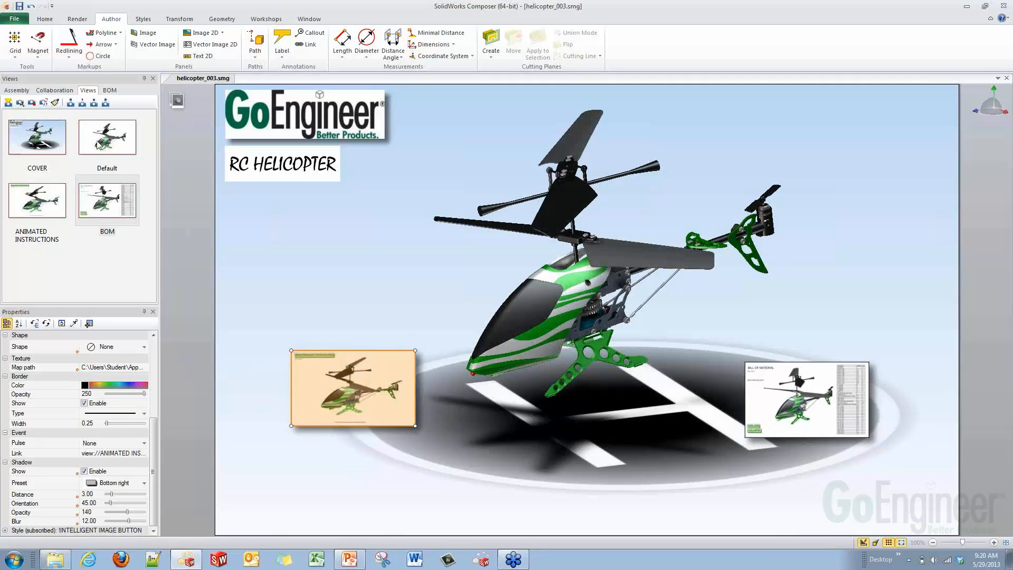
Show the COVER - WORK INSTRUCTIONS TEXT panel from the collaboration tree.
{"action": "left_click", "coordinate": [51, 90]}
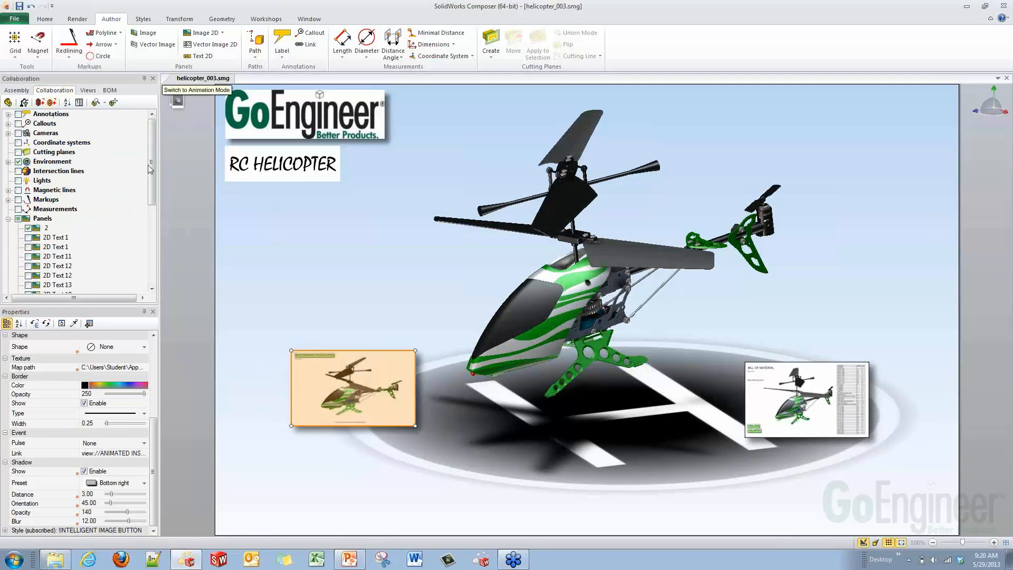
{"action": "left_click_drag", "start_coordinate": [149, 166], "coordinate": [149, 236]}
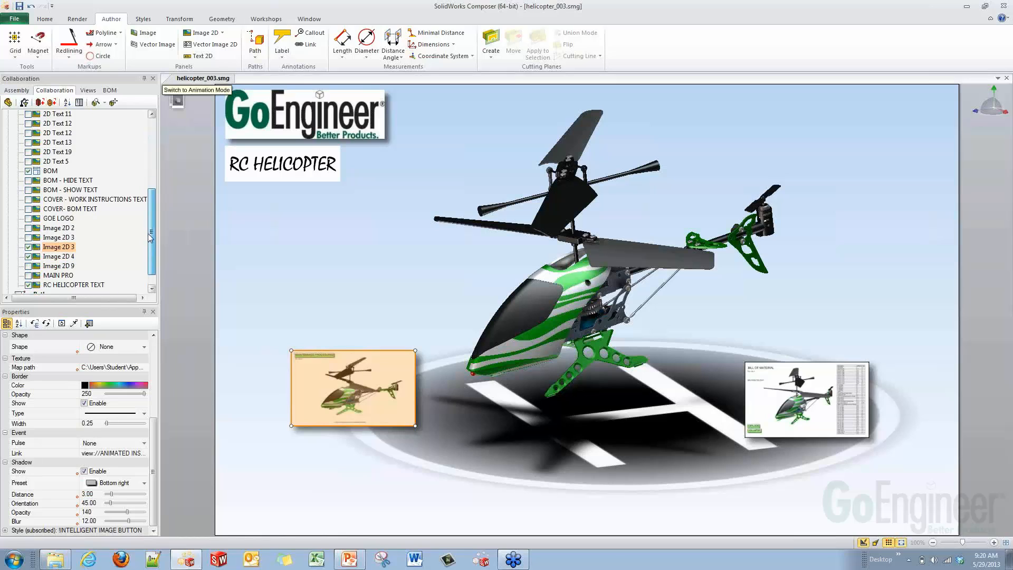
{"action": "left_click", "coordinate": [29, 199]}
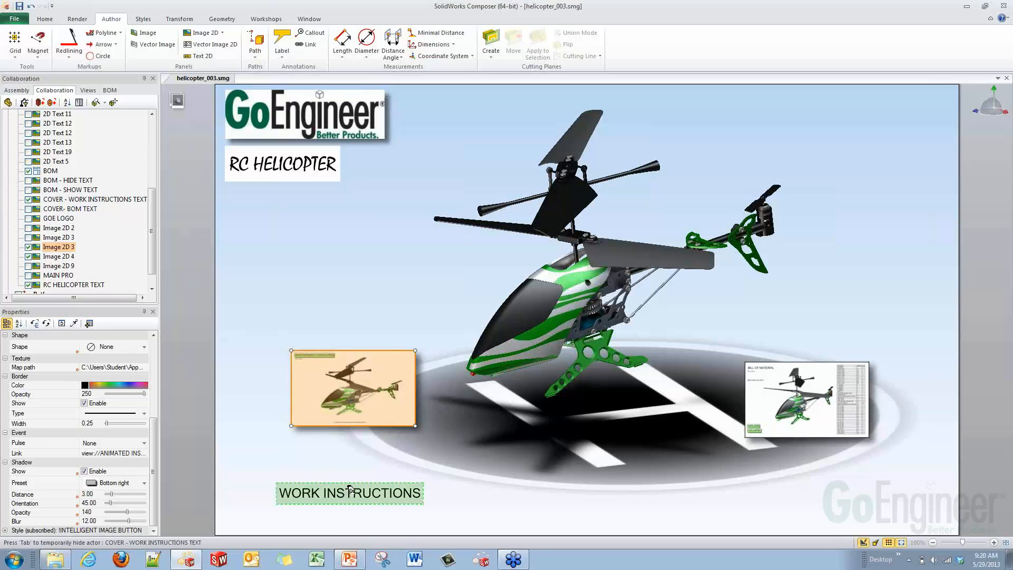
Duplicate the WORK INSTRUCTIONS text panel and place the copy below the BOM image panel.
{"action": "left_click", "coordinate": [383, 493]}
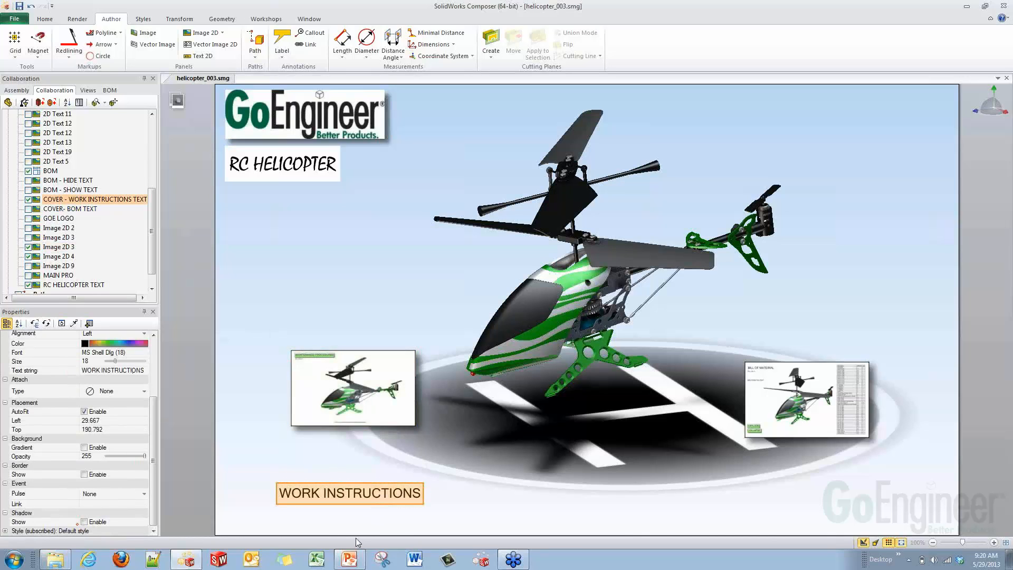
{"action": "key", "text": "ctrl+c"}
{"action": "key", "text": "ctrl+v"}
{"action": "left_click_drag", "start_coordinate": [369, 519], "coordinate": [807, 500]}
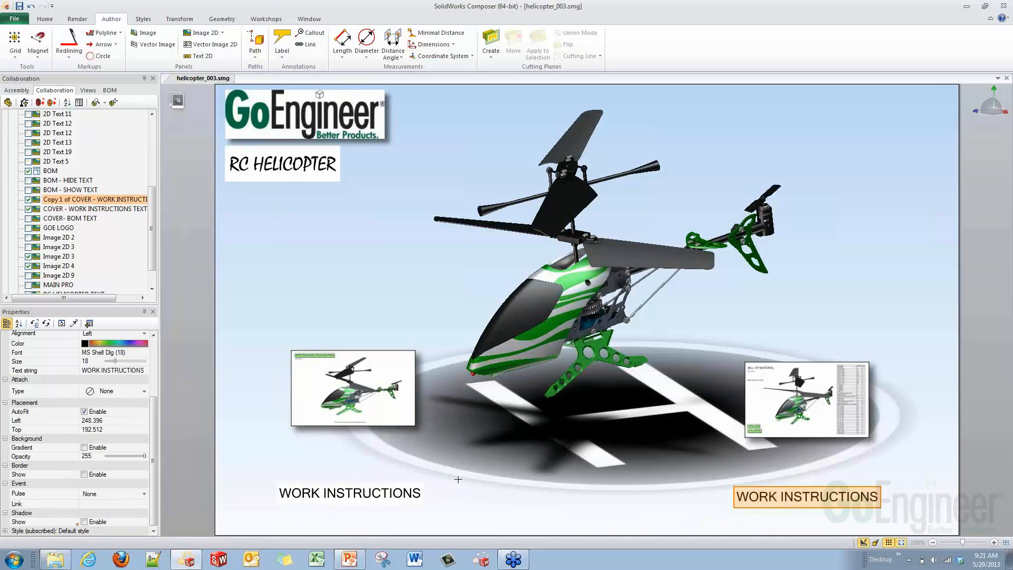
Change the copied text panel's text string to BILL OF MATERIAL.
{"action": "left_click", "coordinate": [146, 371]}
{"action": "left_click", "coordinate": [136, 262]}
{"action": "key", "text": "ctrl+a"}
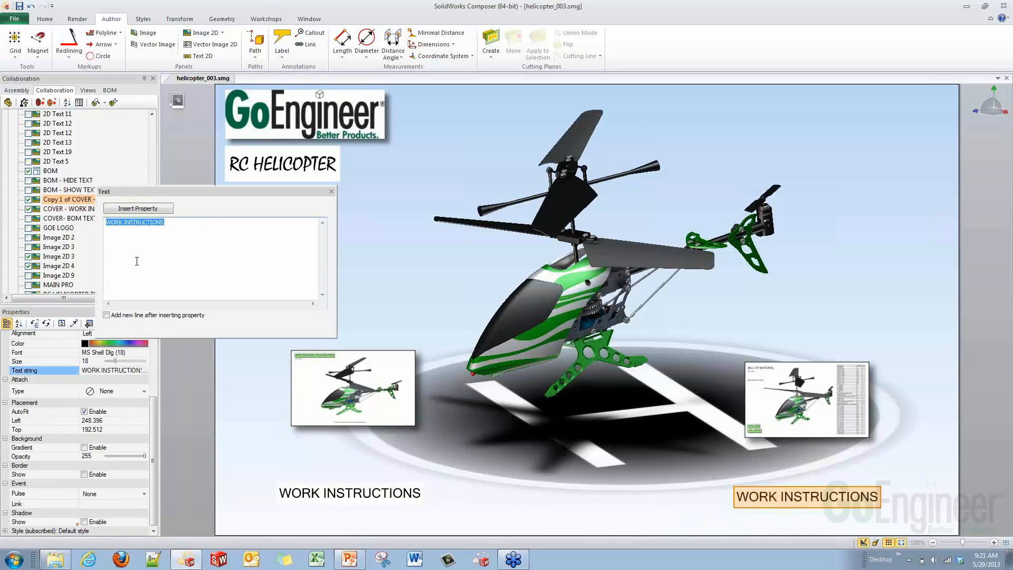
{"action": "type", "text": "BIL"}
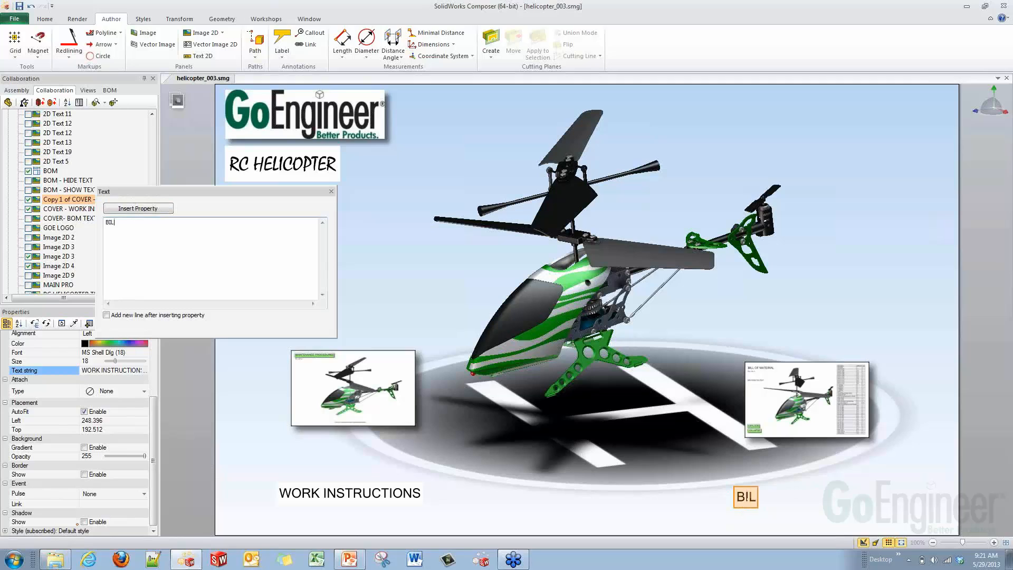
{"action": "type", "text": "L OF MATERIAL"}
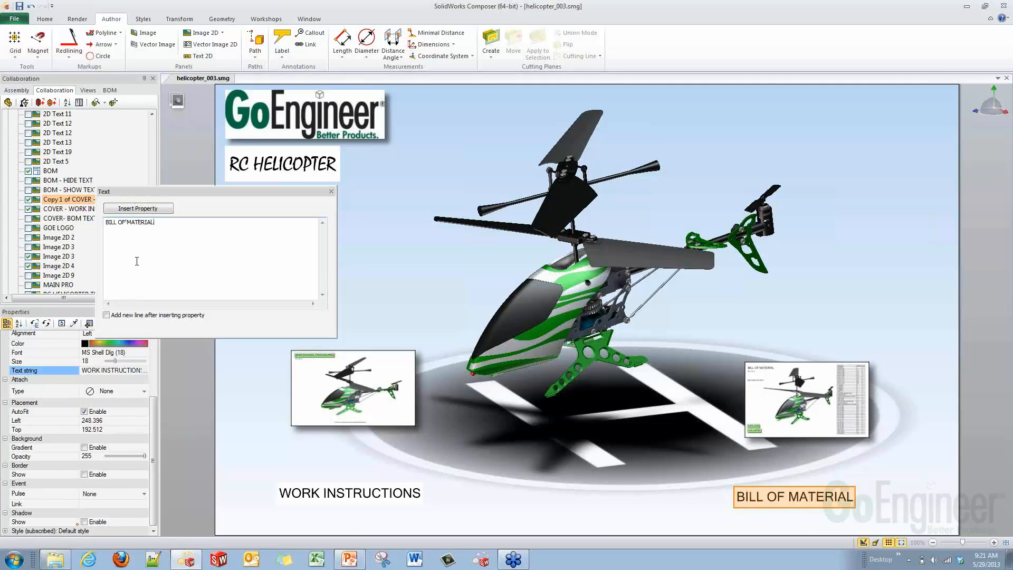
Place the BILL OF MATERIAL label beneath the BOM image, and enlarge that image panel to a width of about 81.
{"action": "left_click", "coordinate": [330, 192]}
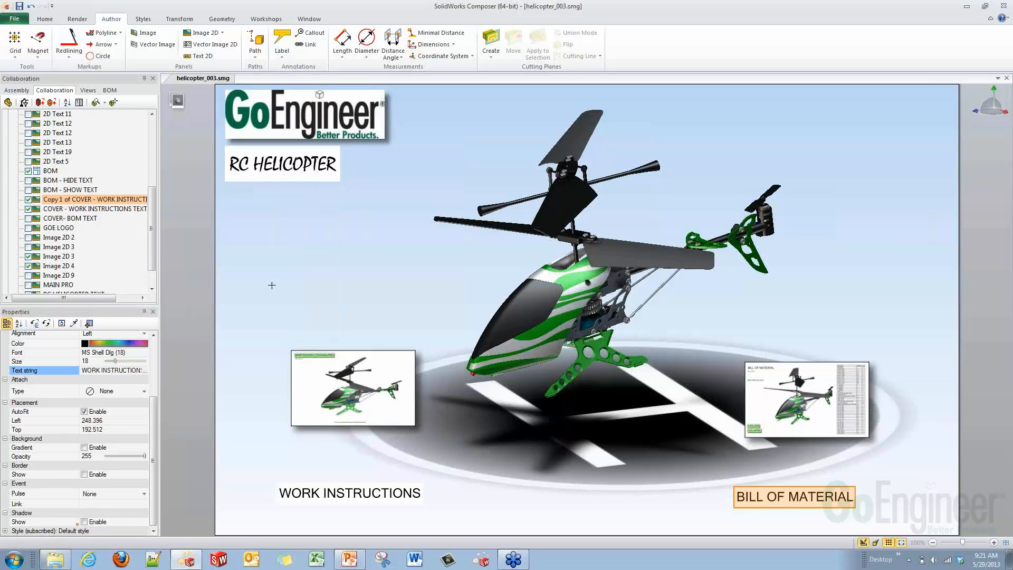
{"action": "left_click_drag", "start_coordinate": [792, 494], "coordinate": [833, 490]}
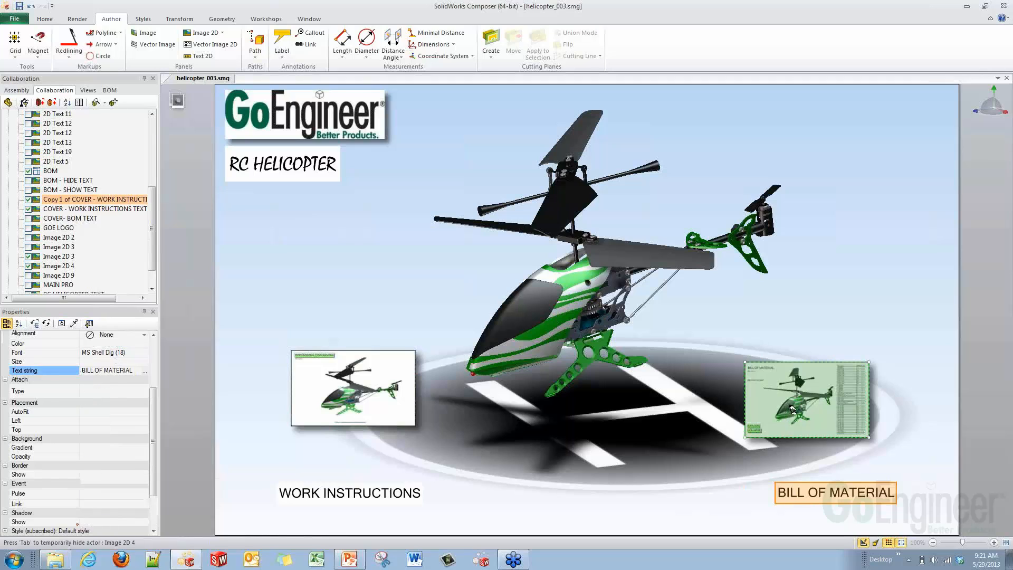
{"action": "mouse_move", "coordinate": [784, 431]}
{"action": "left_mouse_down"}
{"action": "mouse_move", "coordinate": [793, 436]}
{"action": "mouse_move", "coordinate": [781, 438]}
{"action": "left_mouse_up"}
{"action": "left_click_drag", "start_coordinate": [863, 446], "coordinate": [906, 471]}
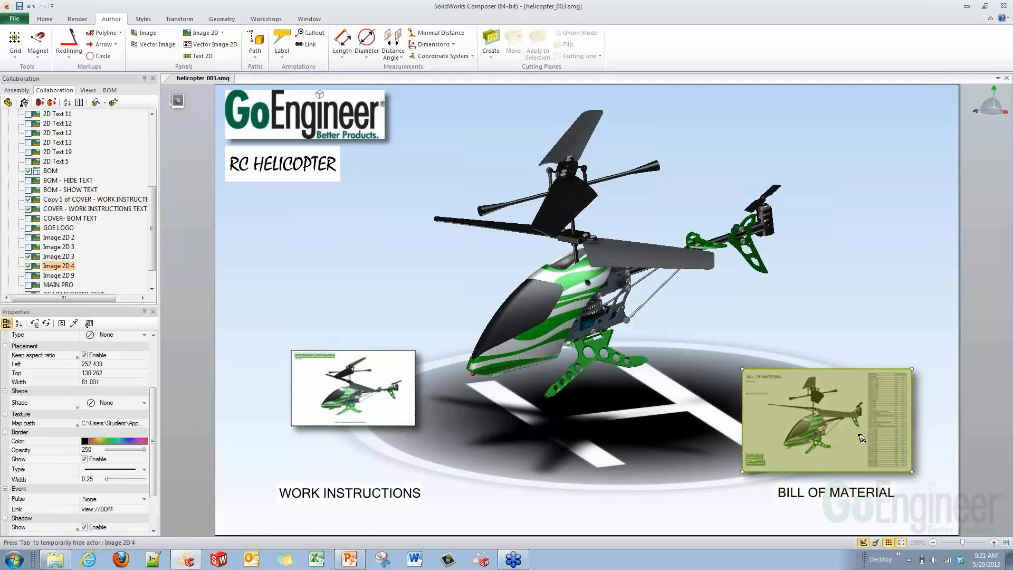
{"action": "left_click_drag", "start_coordinate": [845, 427], "coordinate": [851, 426]}
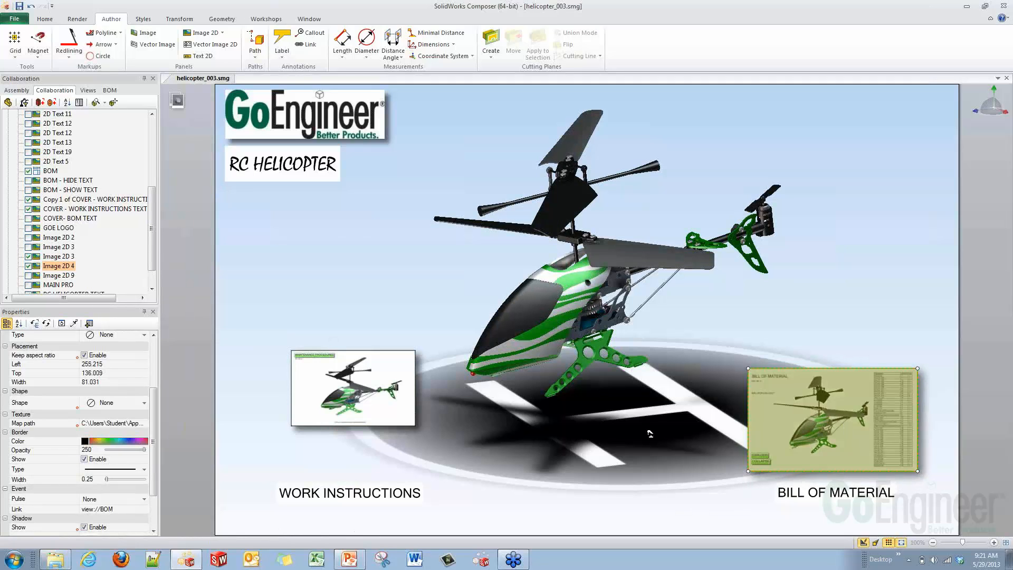
Enlarge the work instructions image panel to a width of about 83 and position it just above its label.
{"action": "left_click", "coordinate": [390, 411]}
{"action": "left_click_drag", "start_coordinate": [390, 411], "coordinate": [437, 472]}
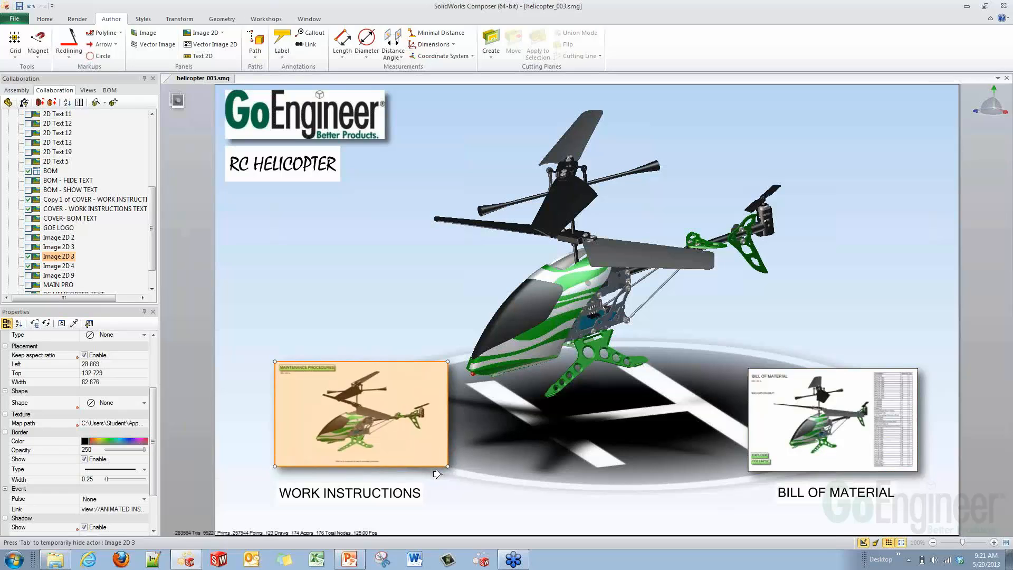
{"action": "left_click_drag", "start_coordinate": [380, 417], "coordinate": [371, 424]}
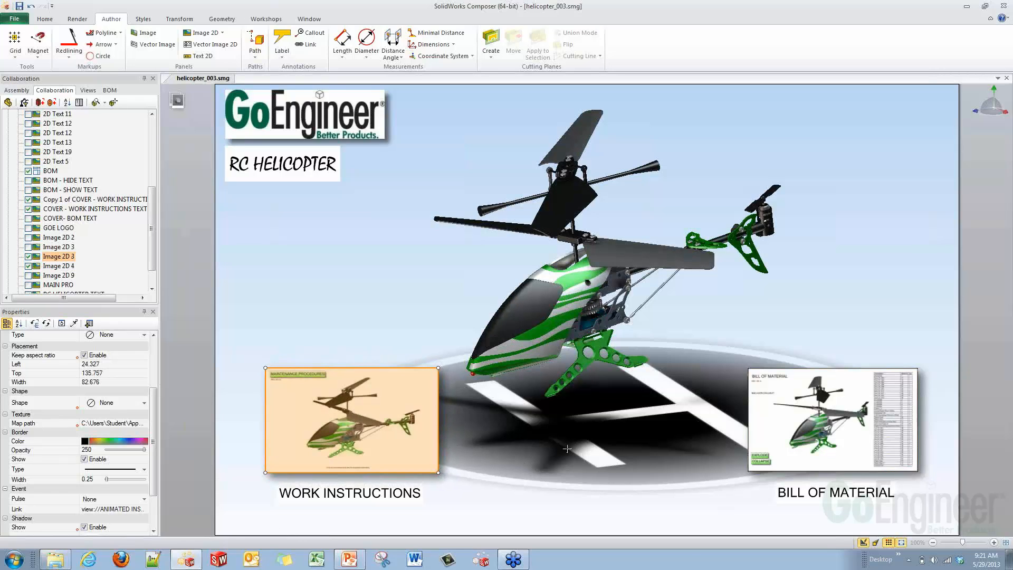
Shift the BOM image panel and its BILL OF MATERIAL label slightly to the left.
{"action": "mouse_move", "coordinate": [567, 448]}
{"action": "left_mouse_down"}
{"action": "mouse_move", "coordinate": [604, 456]}
{"action": "mouse_move", "coordinate": [569, 450]}
{"action": "left_mouse_up"}
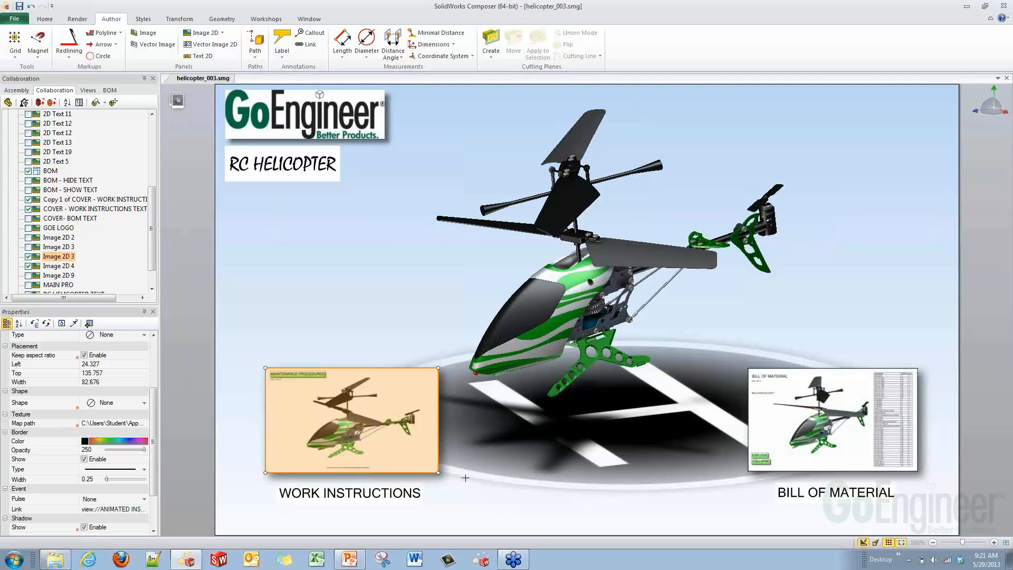
{"action": "left_click", "coordinate": [776, 432]}
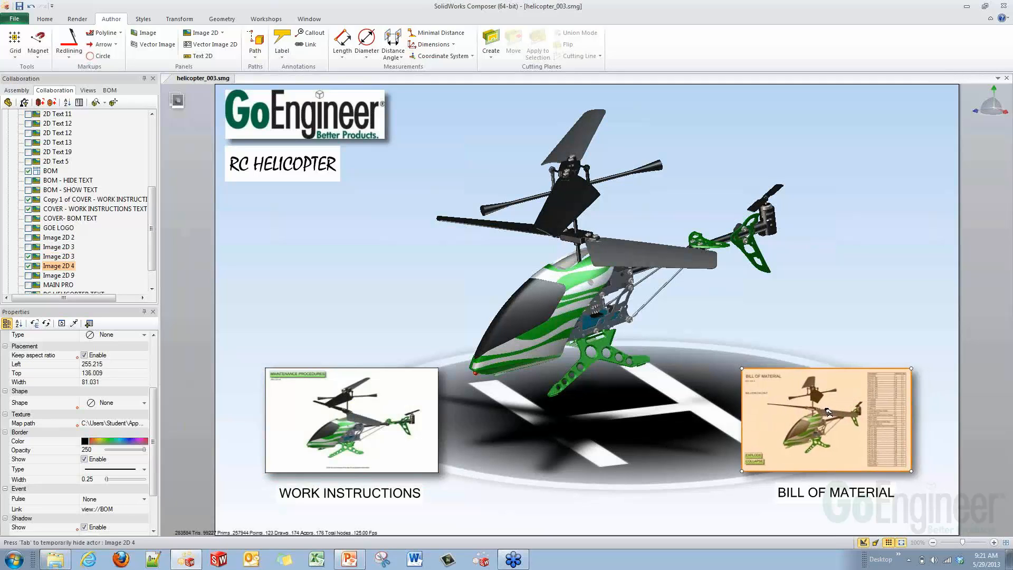
{"action": "left_click", "coordinate": [832, 490]}
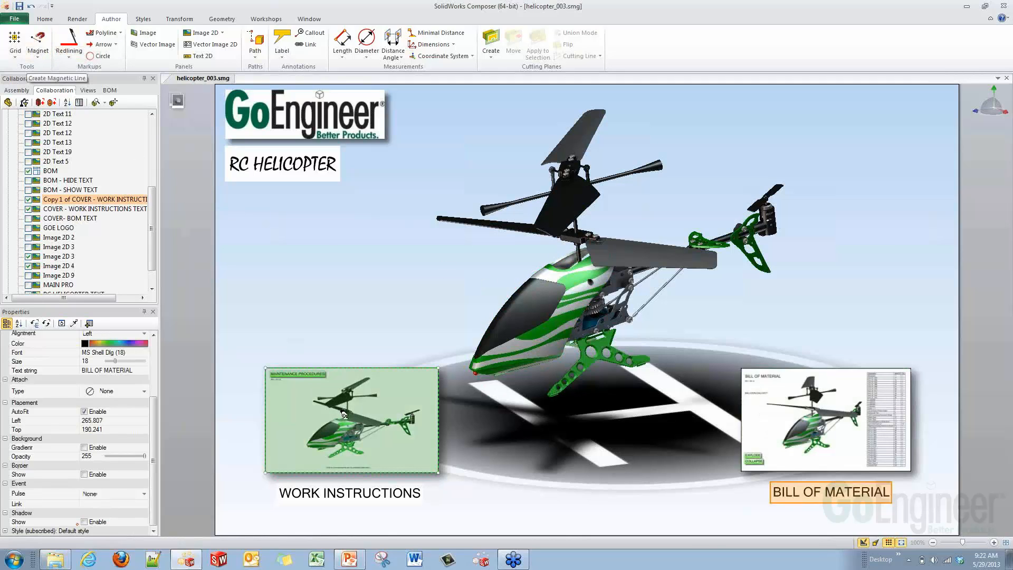
Set the work instructions image panel's placement to Left 30 and Top 140.
{"action": "left_click", "coordinate": [327, 419]}
{"action": "scroll", "coordinate": [147, 424], "scroll_direction": "up", "scroll_amount": 2}
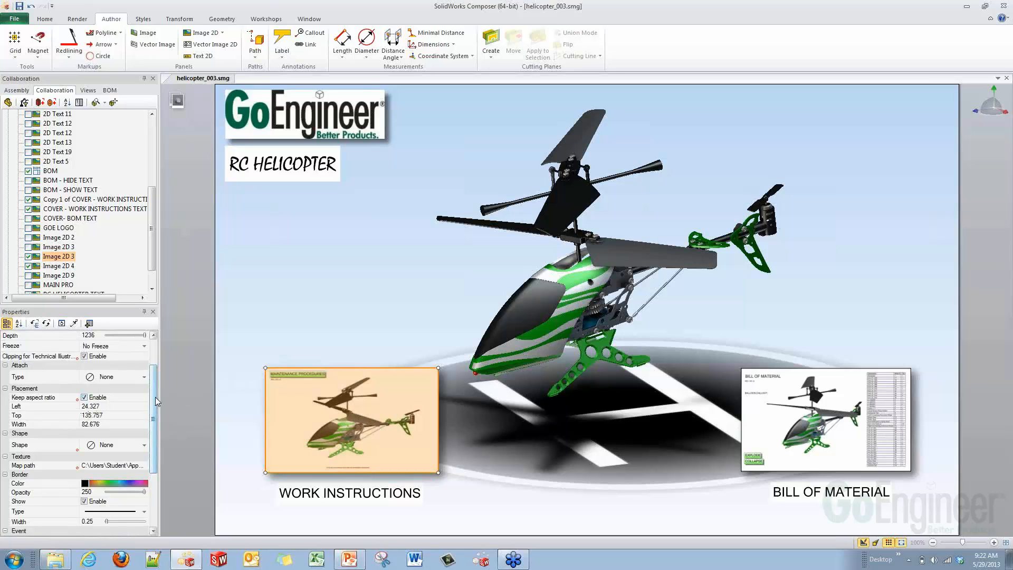
{"action": "scroll", "coordinate": [154, 397], "scroll_direction": "down", "scroll_amount": 1}
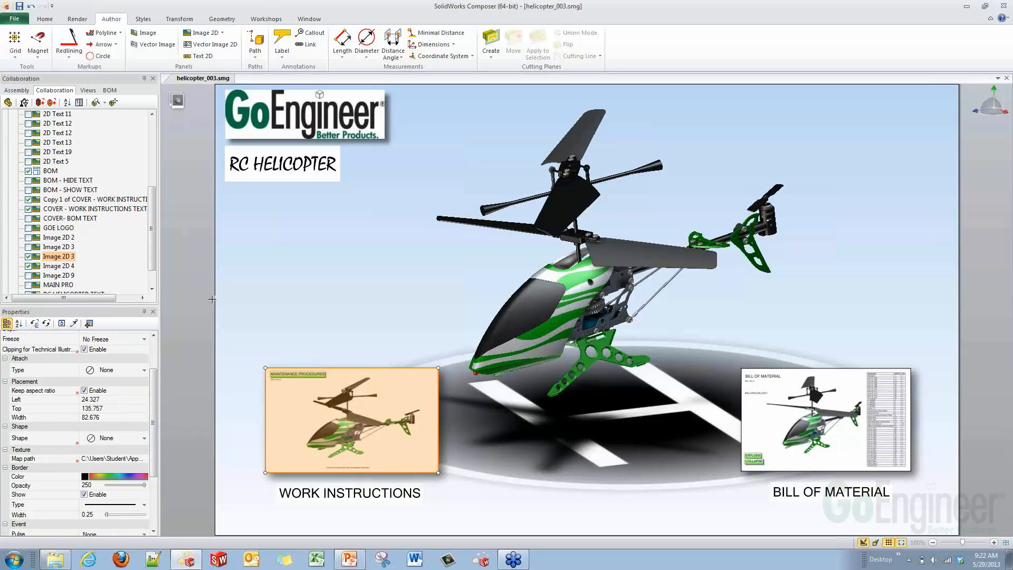
{"action": "left_click", "coordinate": [77, 400]}
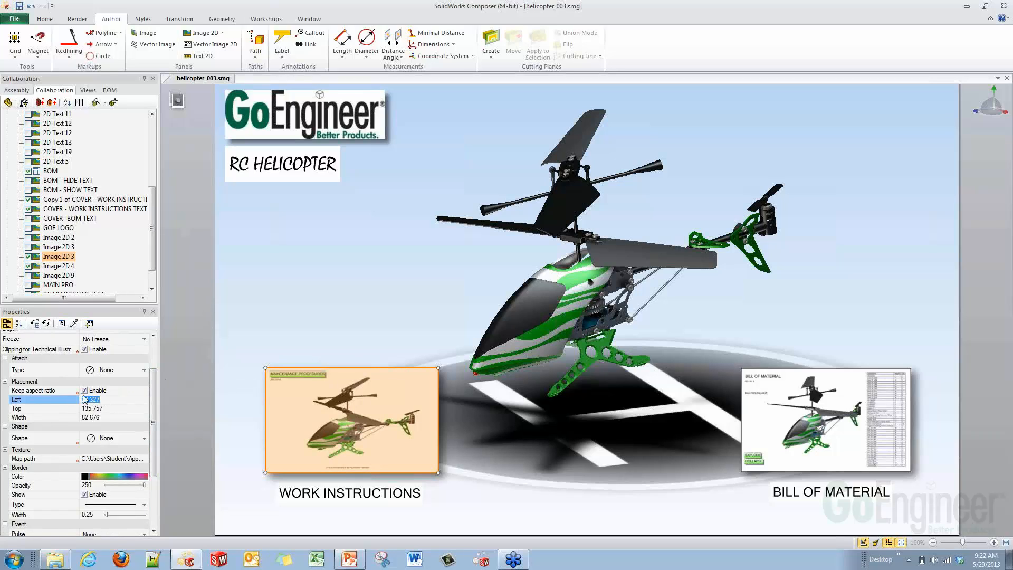
{"action": "type", "text": "30"}
{"action": "key", "text": "Return"}
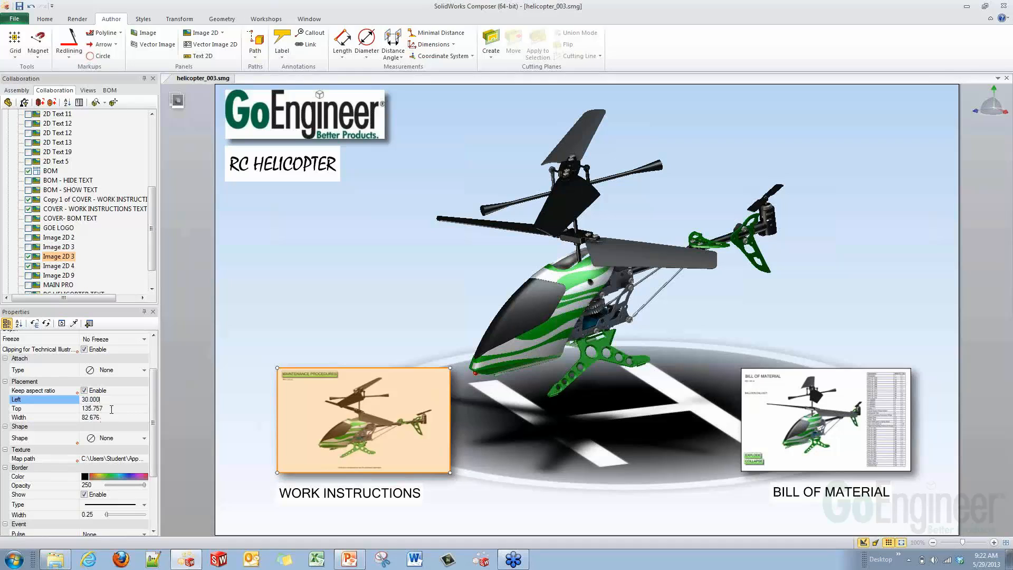
{"action": "left_click_drag", "start_coordinate": [111, 409], "coordinate": [92, 410]}
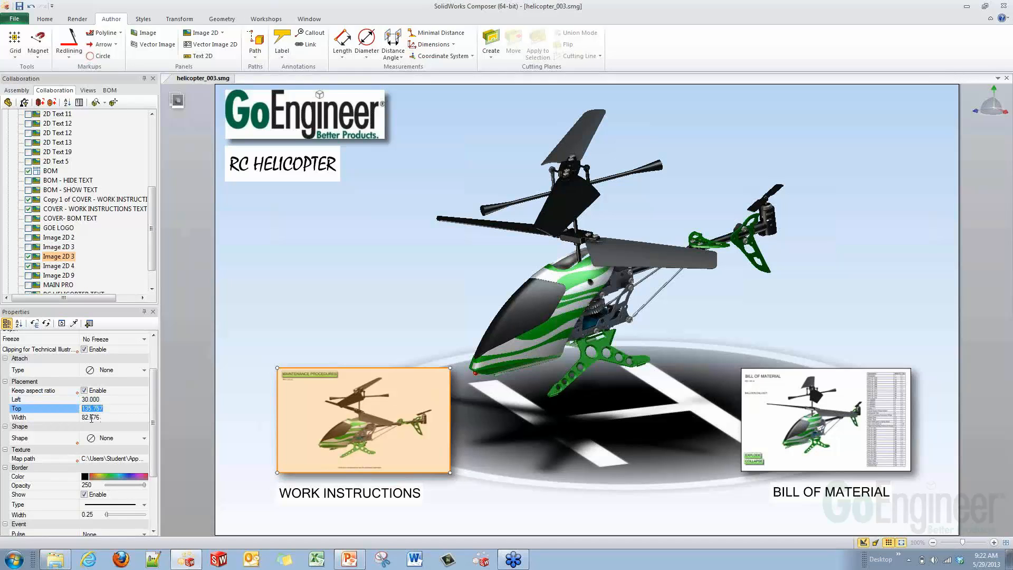
{"action": "type", "text": "140.000"}
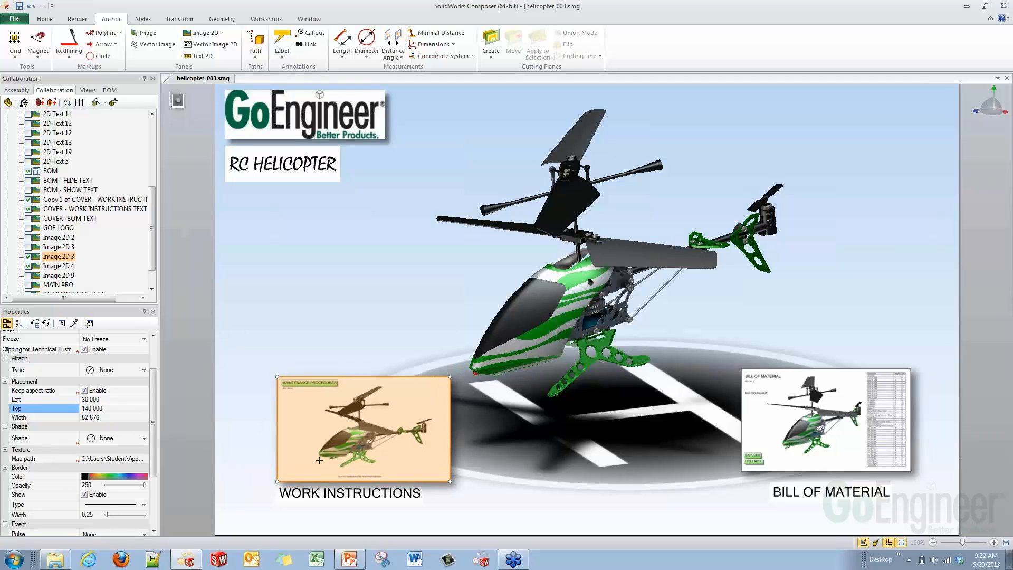
Set the BOM image panel's placement to Left 245 and Top 130.
{"action": "left_click", "coordinate": [792, 441]}
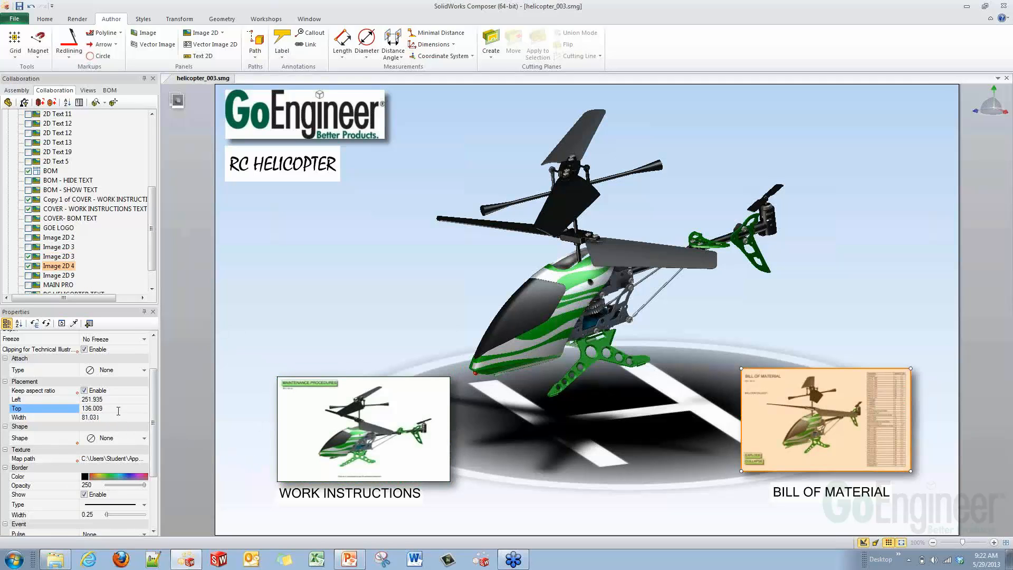
{"action": "left_click", "coordinate": [86, 398]}
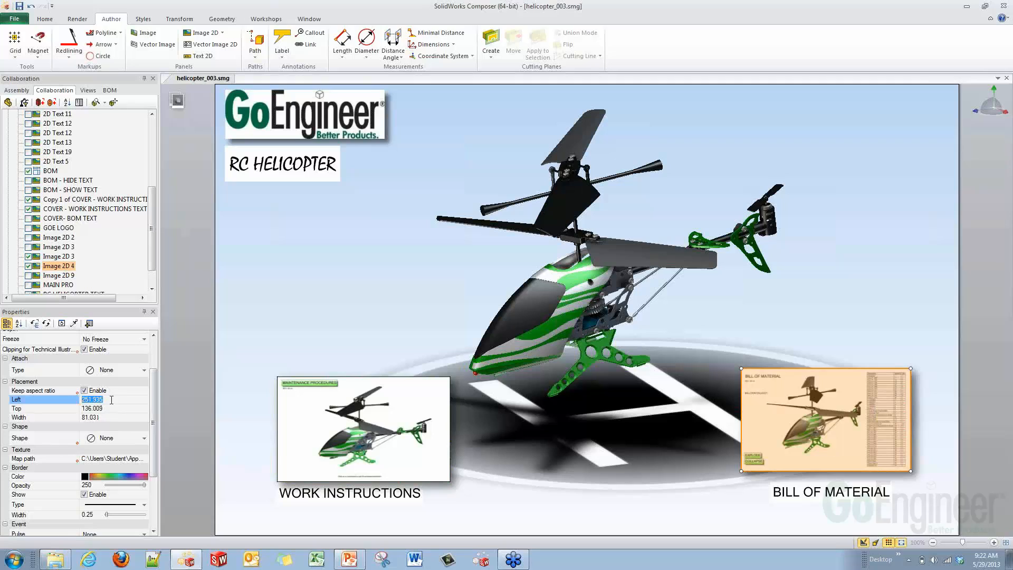
{"action": "type", "text": "245.000"}
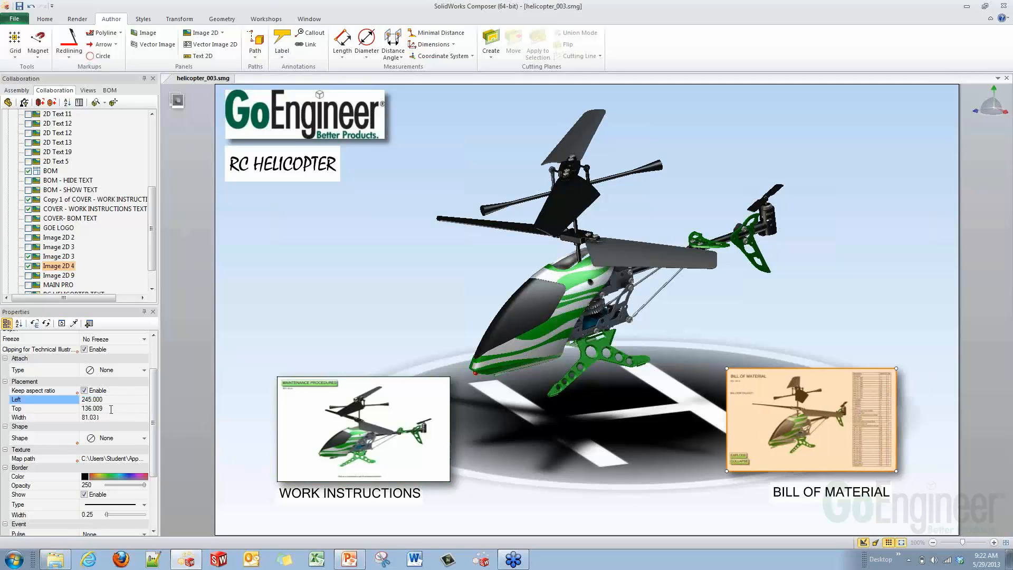
{"action": "left_click", "coordinate": [79, 408]}
{"action": "type", "text": "130"}
{"action": "key", "text": "Return"}
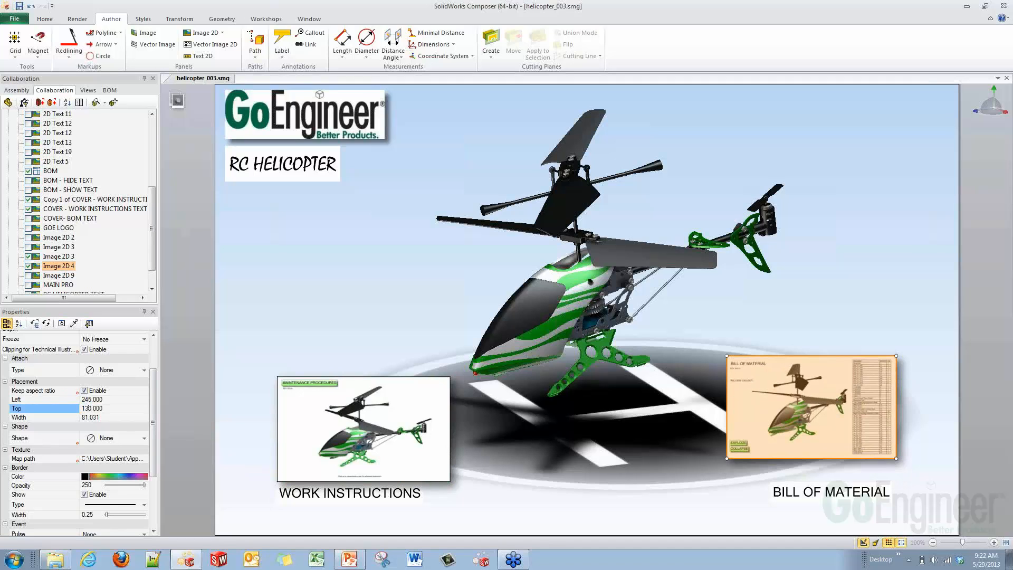
Align the BOM image panel with the work instructions image by setting its Top placement to 140.
{"action": "left_click", "coordinate": [348, 417]}
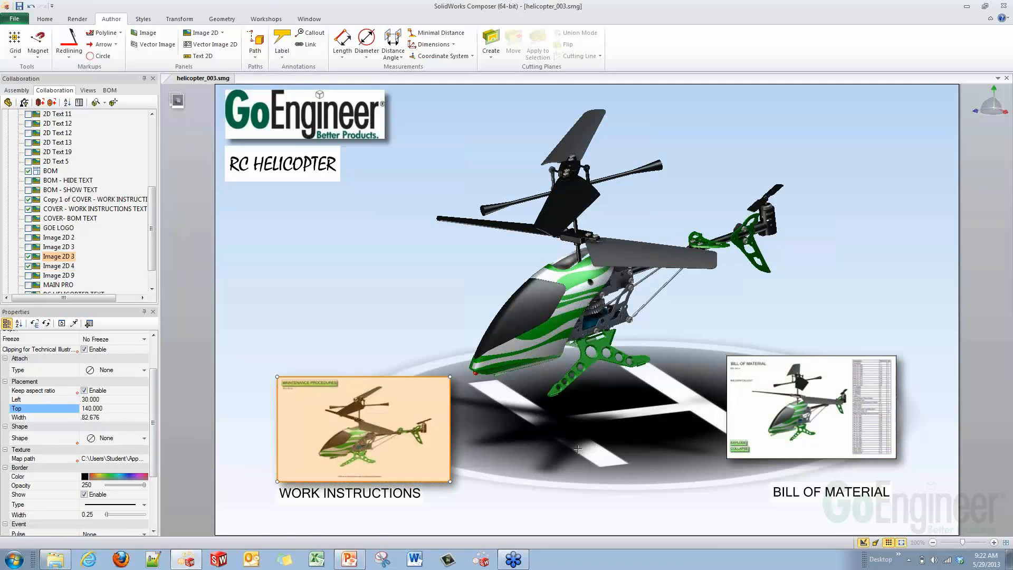
{"action": "left_click", "coordinate": [798, 418]}
{"action": "double_click", "coordinate": [113, 409]}
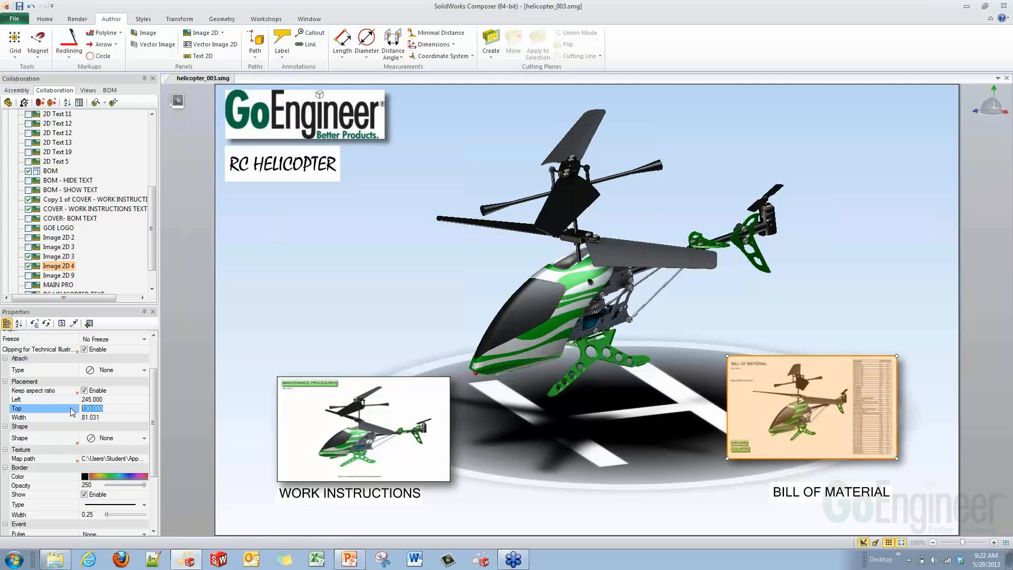
{"action": "type", "text": "140"}
{"action": "key", "text": "Return"}
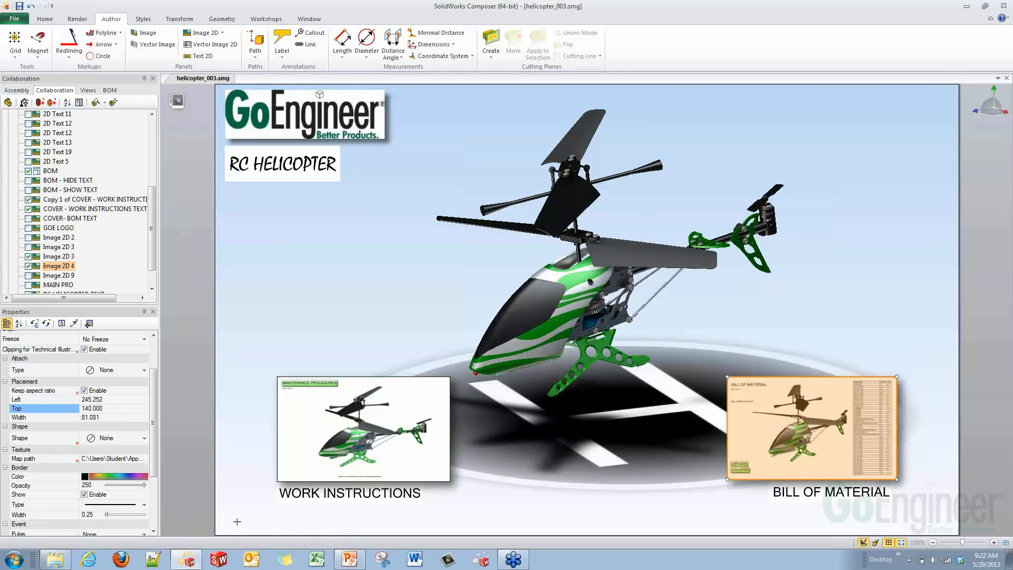
Reposition the WORK INSTRUCTIONS and BILL OF MATERIAL labels so each is centered below its image panel.
{"action": "left_click", "coordinate": [368, 498]}
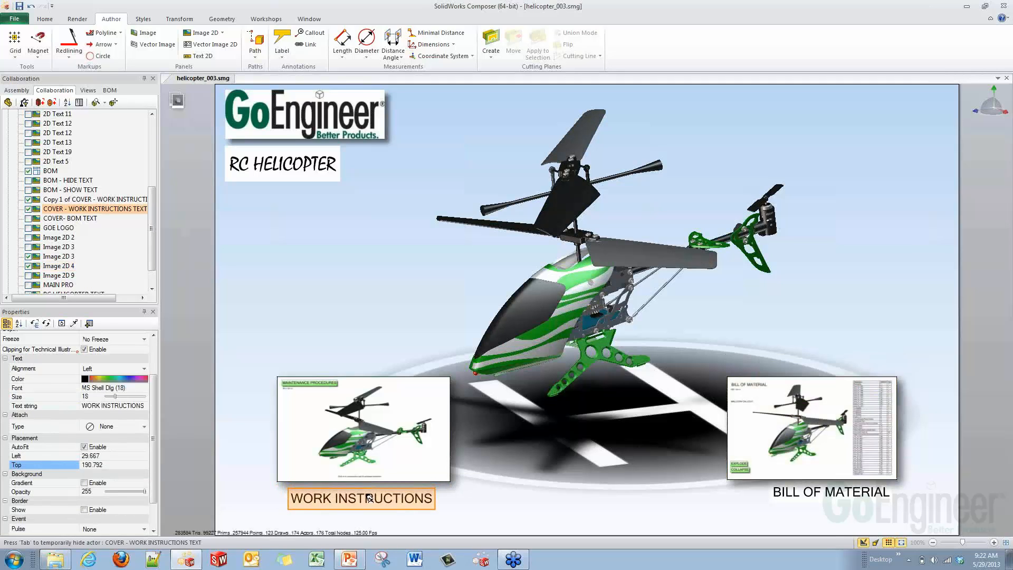
{"action": "left_click_drag", "start_coordinate": [827, 497], "coordinate": [812, 502]}
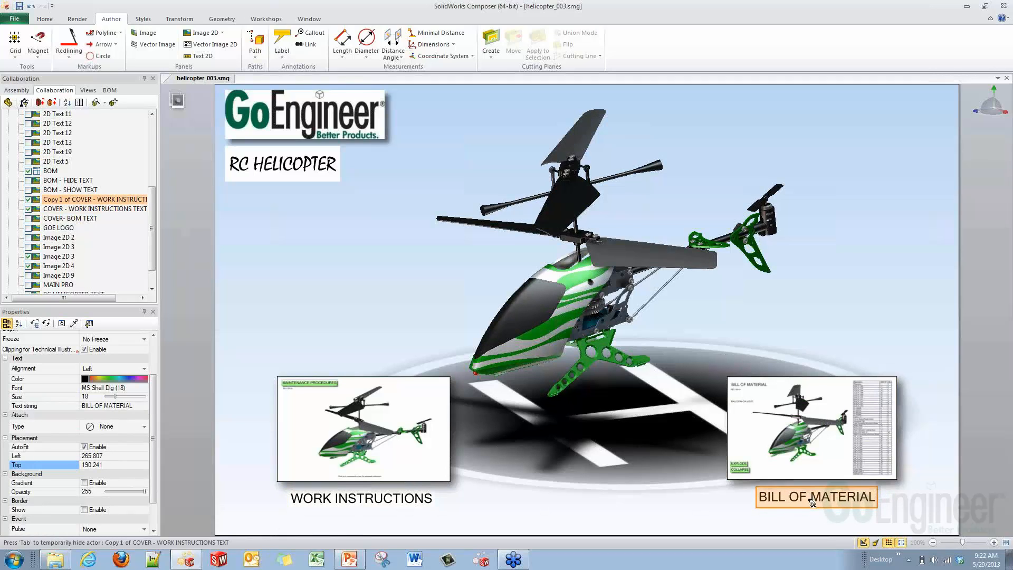
{"action": "left_click", "coordinate": [568, 519]}
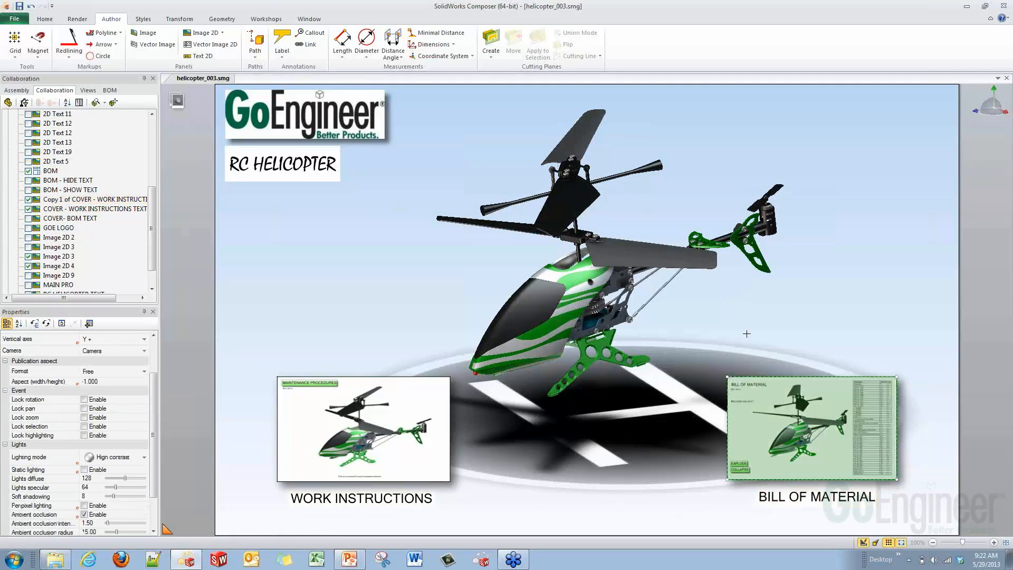
Update the COVER view with the current scene.
{"action": "left_click", "coordinate": [87, 91]}
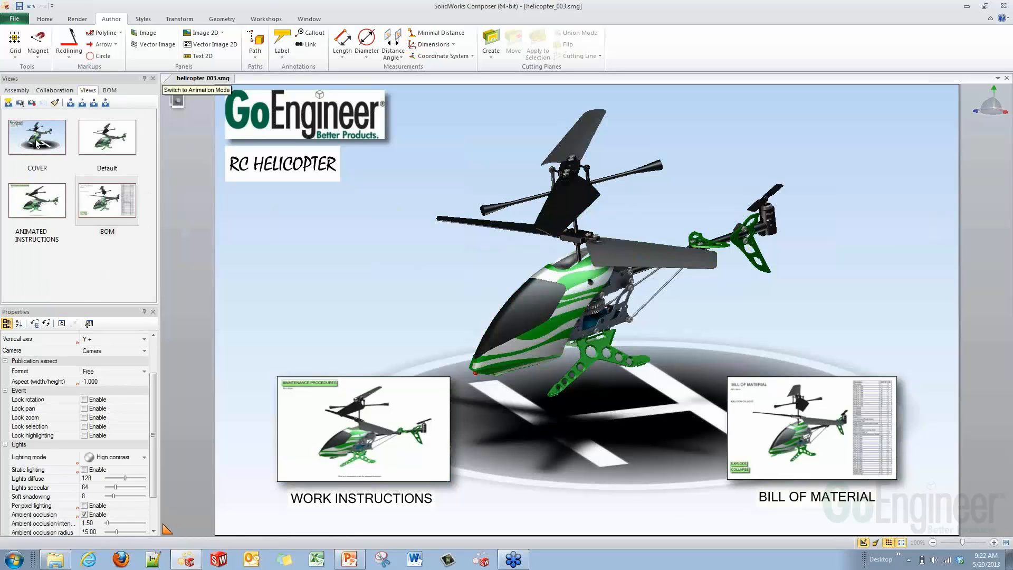
{"action": "left_click", "coordinate": [39, 136]}
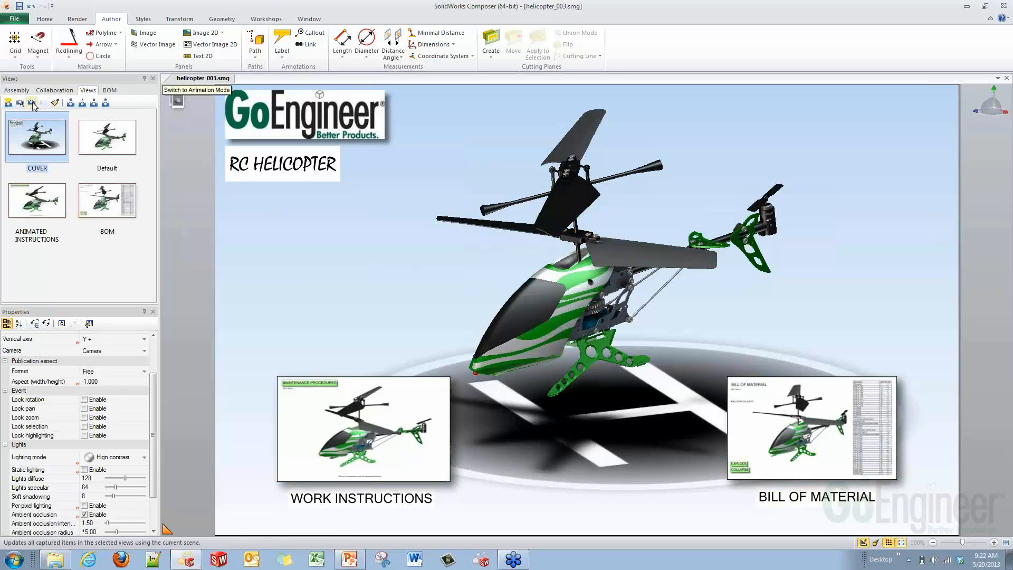
{"action": "left_click", "coordinate": [32, 103]}
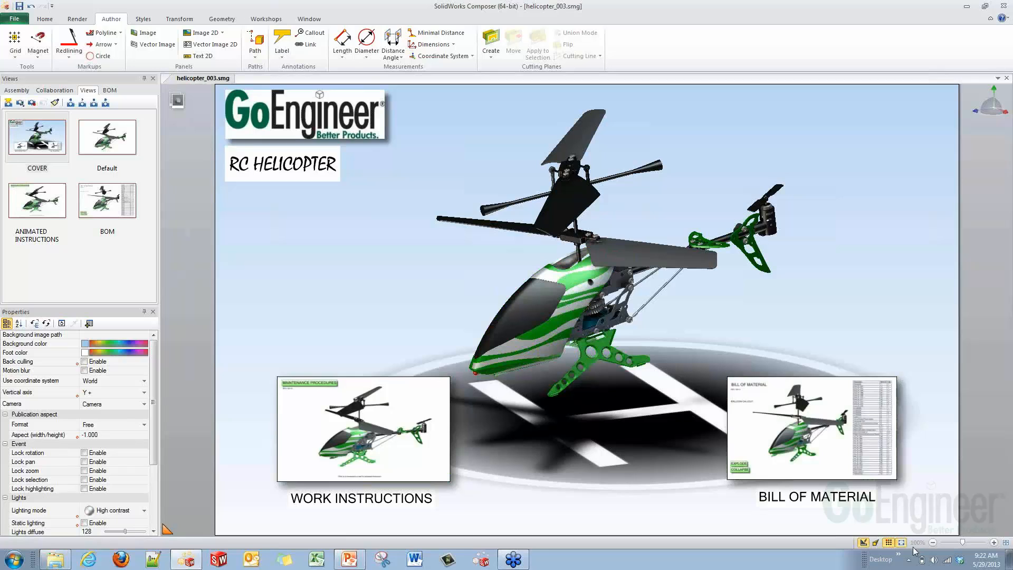
Turn off design mode to test the work instructions image's link, and return to the COVER view.
{"action": "left_click", "coordinate": [861, 543]}
{"action": "left_click", "coordinate": [407, 466]}
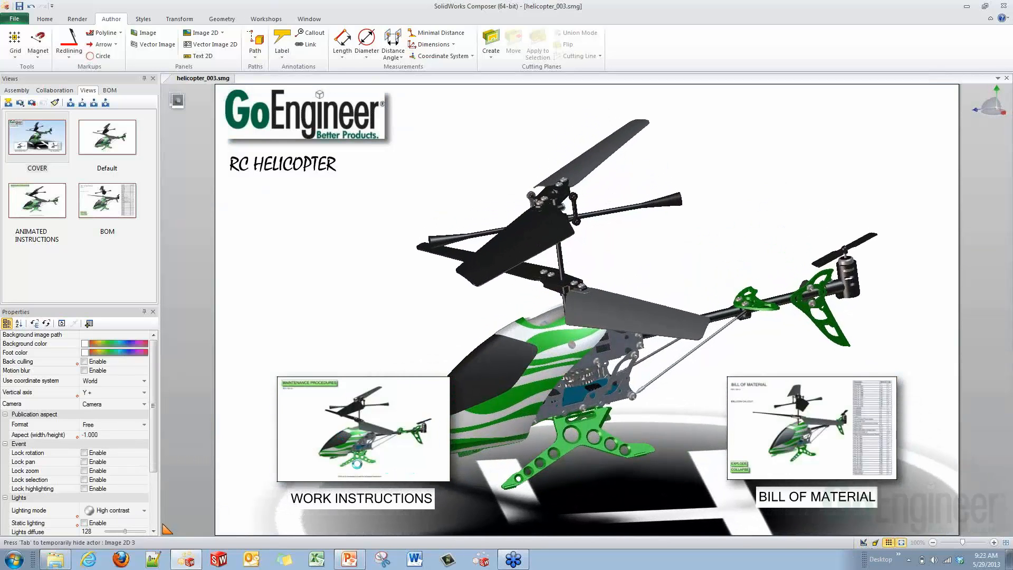
{"action": "left_click", "coordinate": [46, 150]}
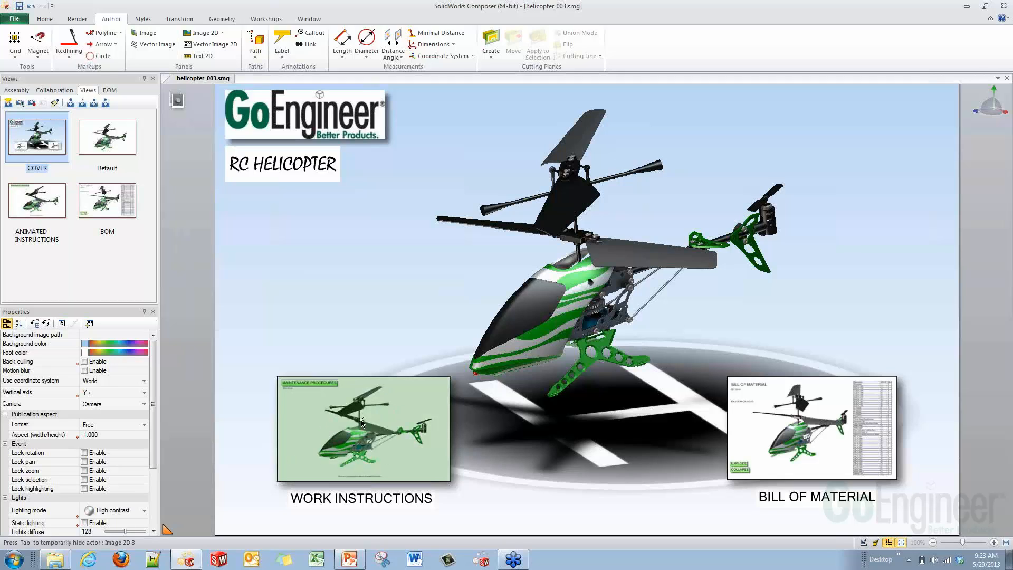
Show the ANIMATED INSTRUCTIONS view and look through the list of collaboration actors.
{"action": "left_click", "coordinate": [34, 206]}
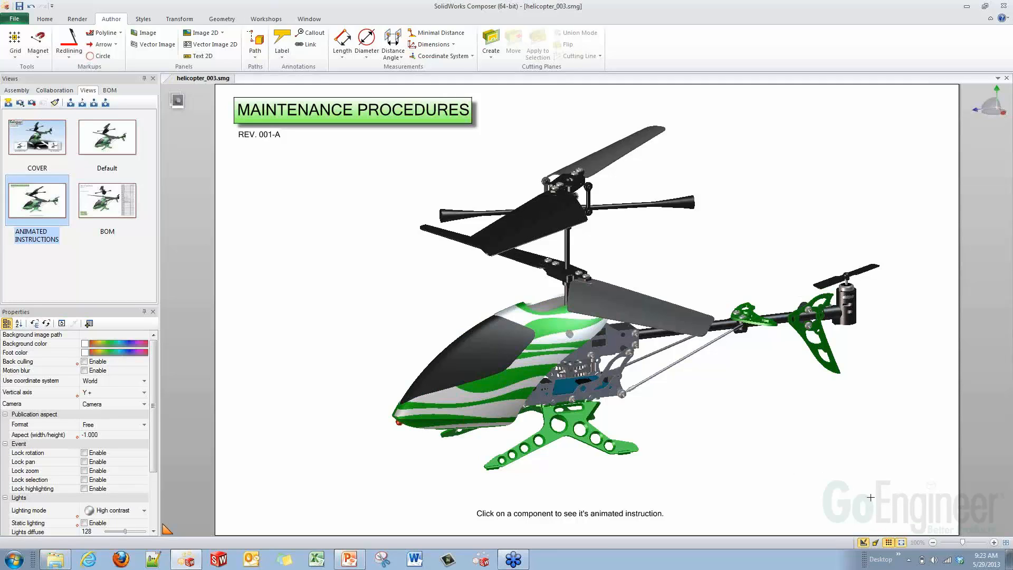
{"action": "left_click", "coordinate": [54, 90]}
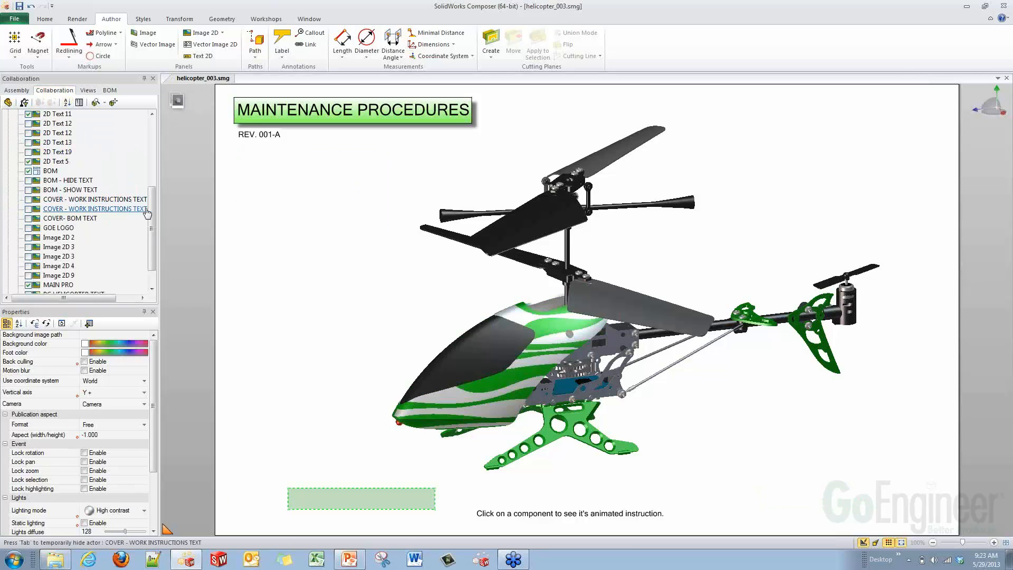
{"action": "mouse_move", "coordinate": [156, 207]}
{"action": "left_mouse_down"}
{"action": "mouse_move", "coordinate": [154, 138]}
{"action": "mouse_move", "coordinate": [159, 204]}
{"action": "left_mouse_up"}
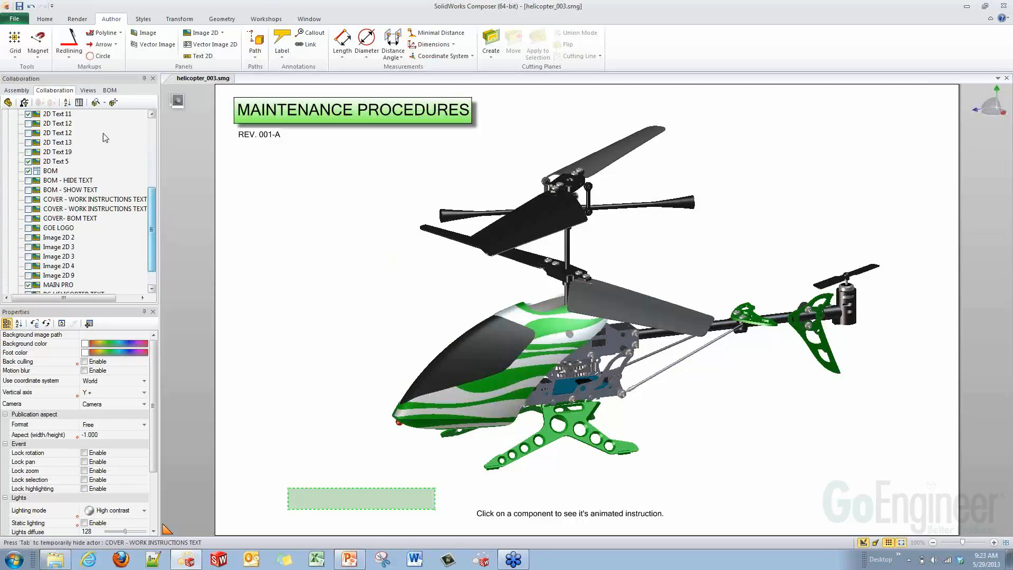
{"action": "left_click", "coordinate": [88, 92]}
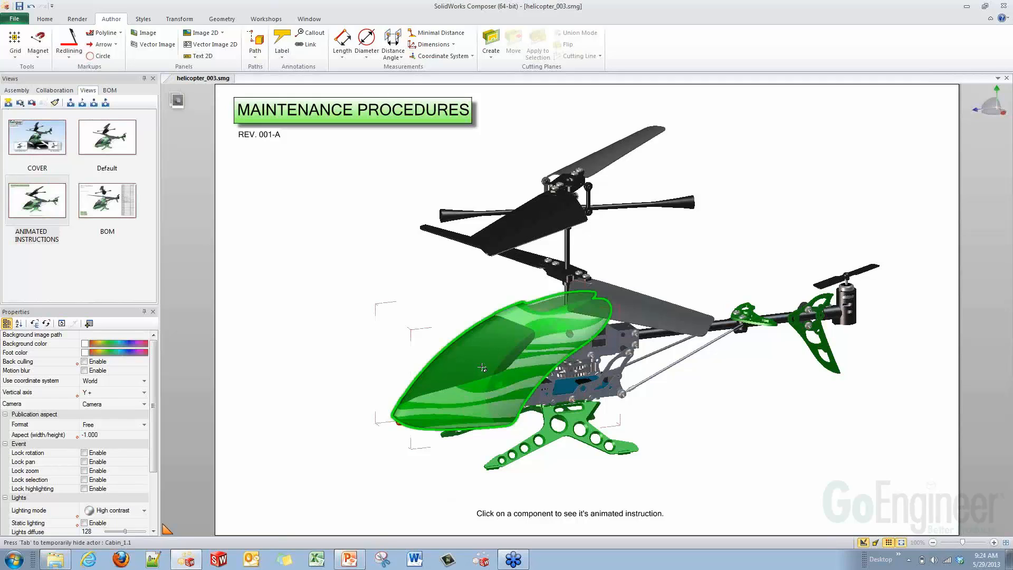
Select the helicopter's cabin and inspect the Link entry among its event properties.
{"action": "left_click", "coordinate": [482, 368]}
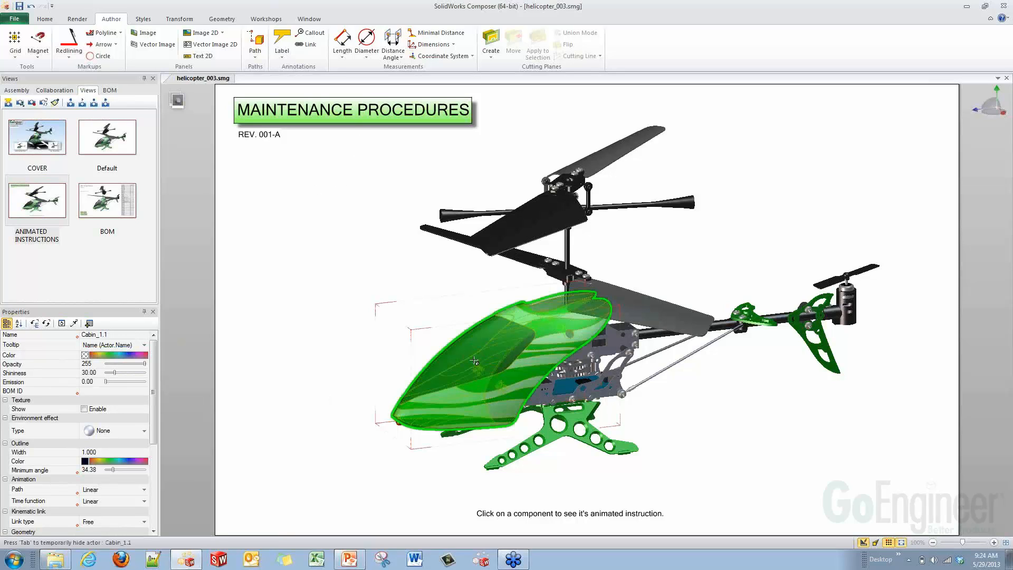
{"action": "left_click_drag", "start_coordinate": [152, 403], "coordinate": [154, 475]}
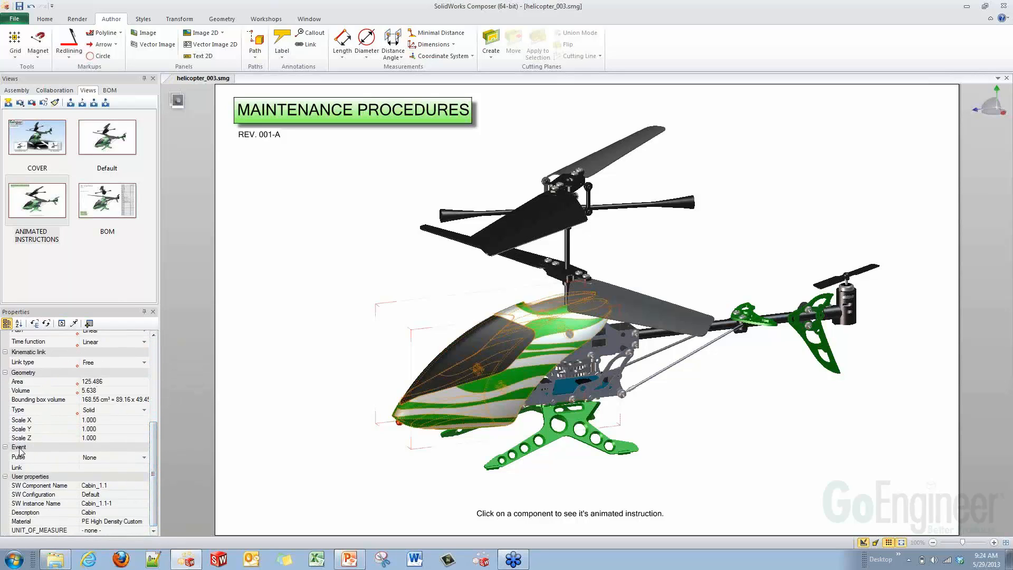
{"action": "left_click", "coordinate": [122, 468]}
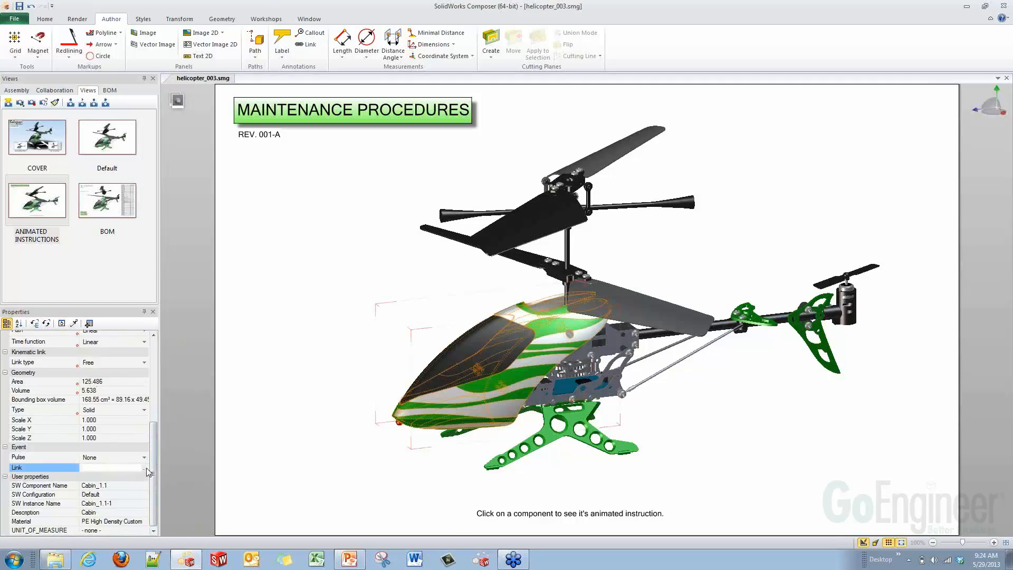
{"action": "left_click", "coordinate": [253, 466]}
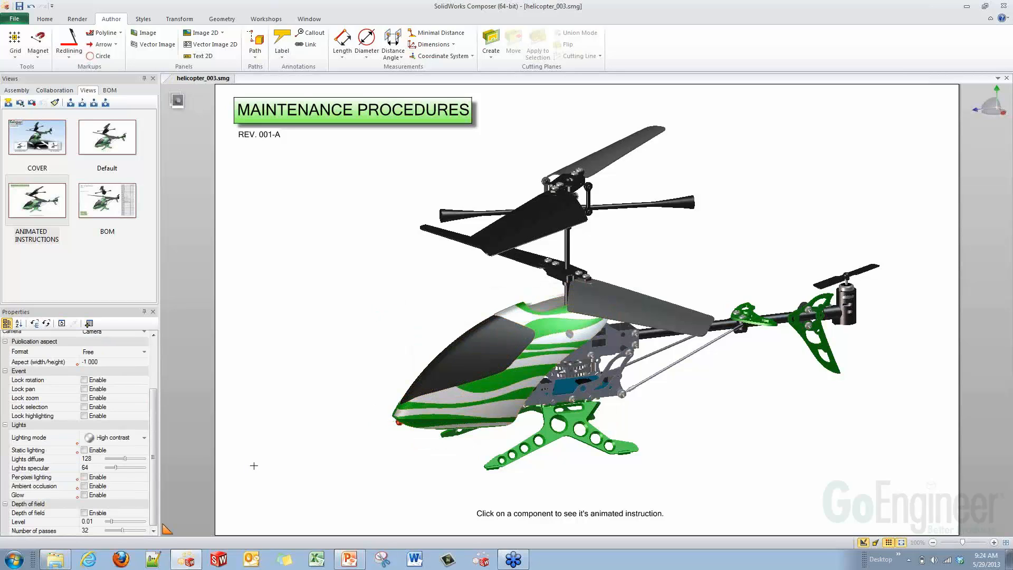
Review the cockpit removal and tail placement markers by scrubbing the timeline to its start in animation mode, and return to view mode.
{"action": "left_click", "coordinate": [45, 20]}
{"action": "left_click", "coordinate": [54, 42]}
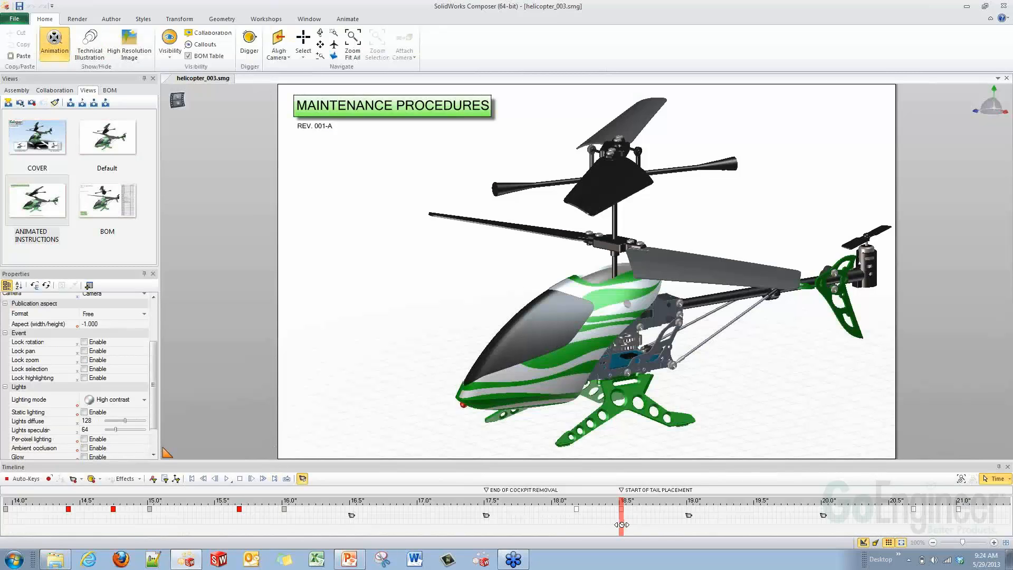
{"action": "left_click_drag", "start_coordinate": [622, 524], "coordinate": [425, 532]}
{"action": "scroll", "coordinate": [426, 530], "scroll_direction": "down", "scroll_amount": 3}
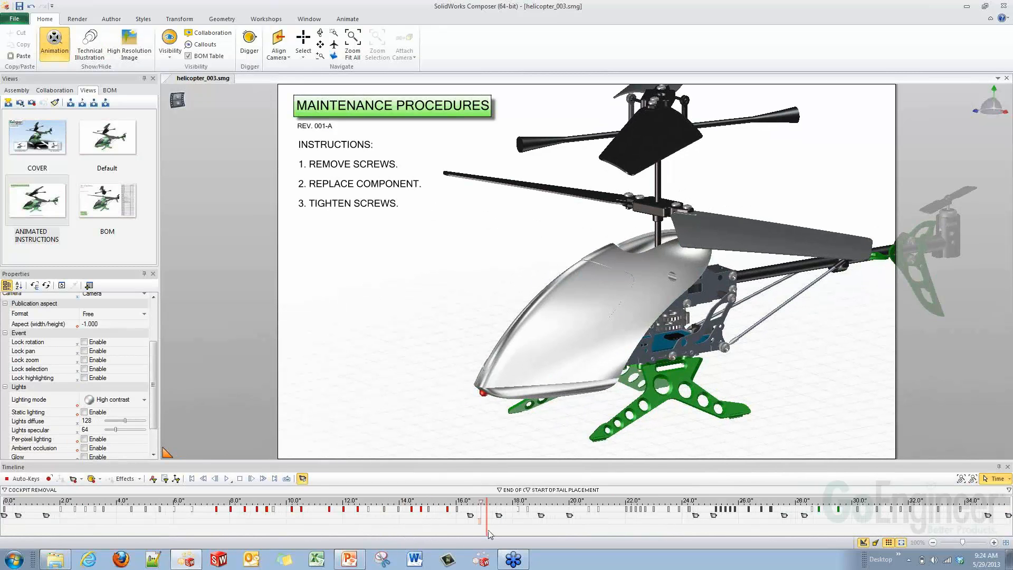
{"action": "left_click_drag", "start_coordinate": [487, 530], "coordinate": [8, 522]}
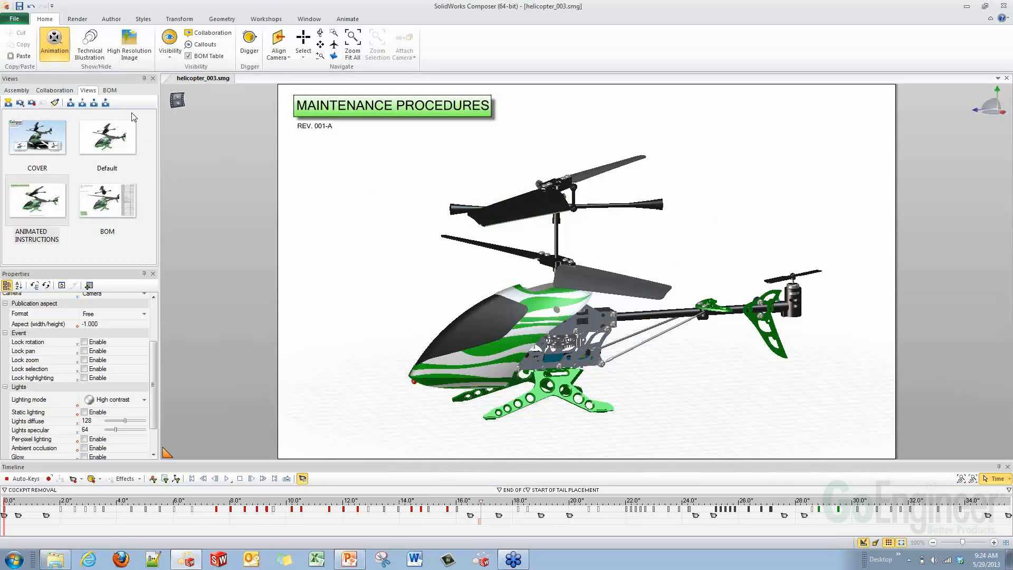
{"action": "left_click", "coordinate": [177, 100]}
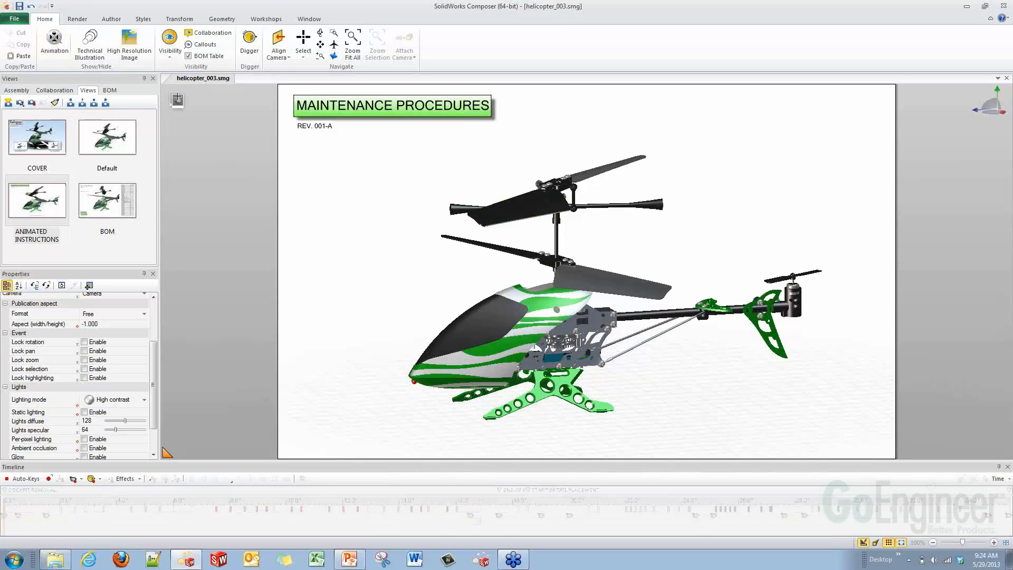
In the ANIMATED INSTRUCTIONS view, link the cabin to the COCKPIT REMOVAL marker using the playmarkersequence:// protocol.
{"action": "left_click", "coordinate": [30, 207]}
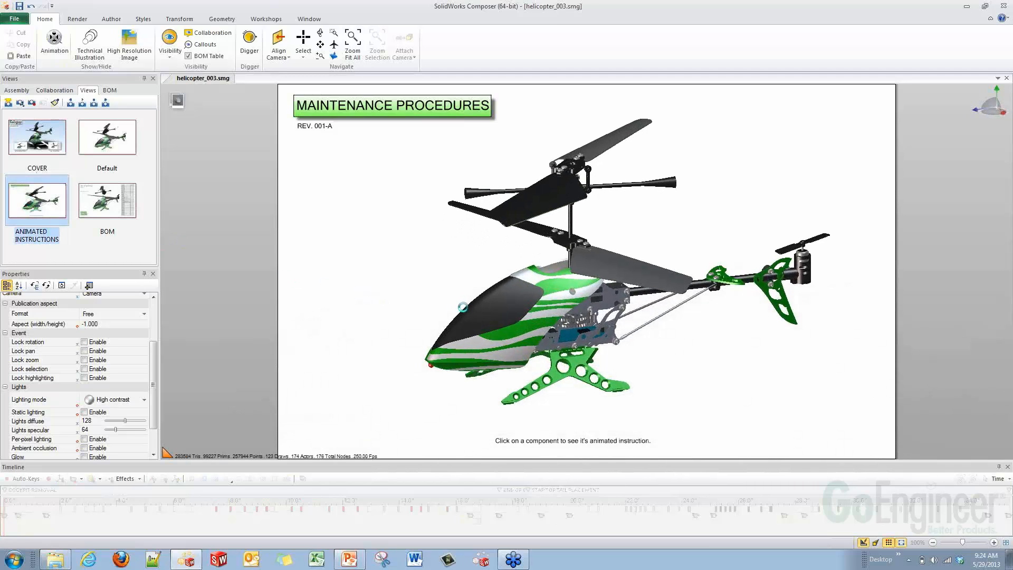
{"action": "left_click", "coordinate": [495, 324]}
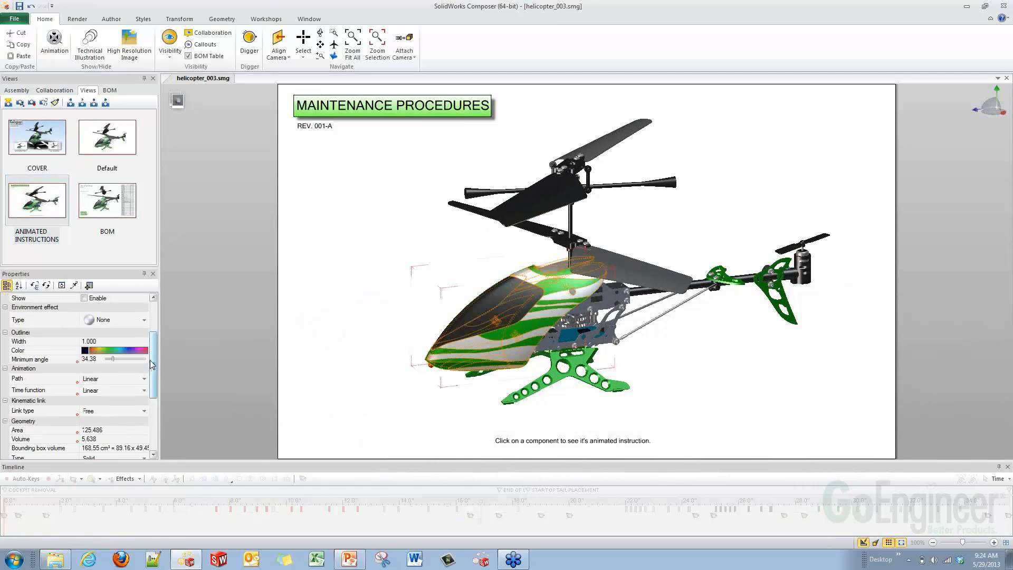
{"action": "left_click_drag", "start_coordinate": [154, 364], "coordinate": [154, 412]}
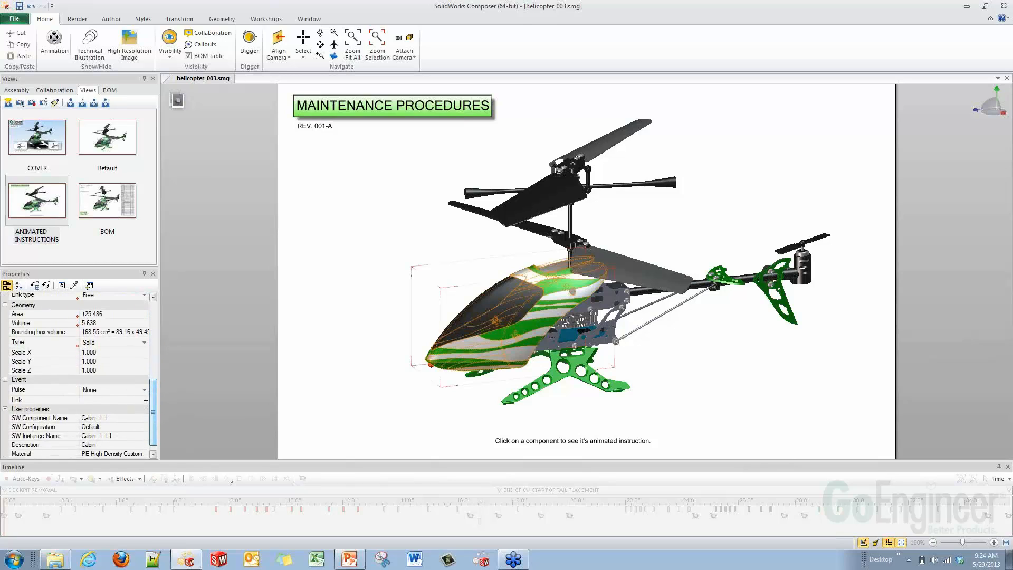
{"action": "left_click", "coordinate": [144, 400]}
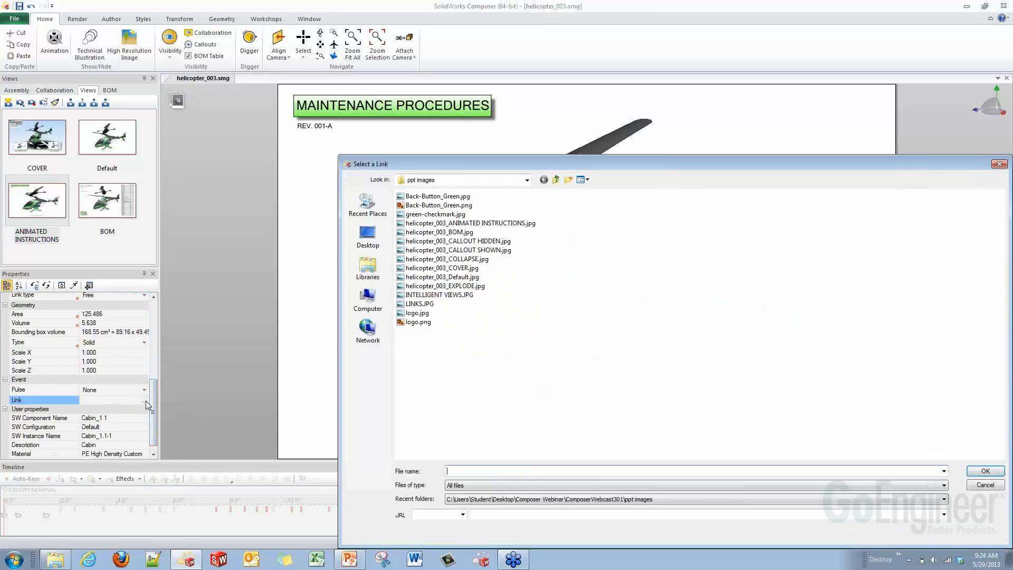
{"action": "left_click", "coordinate": [462, 516]}
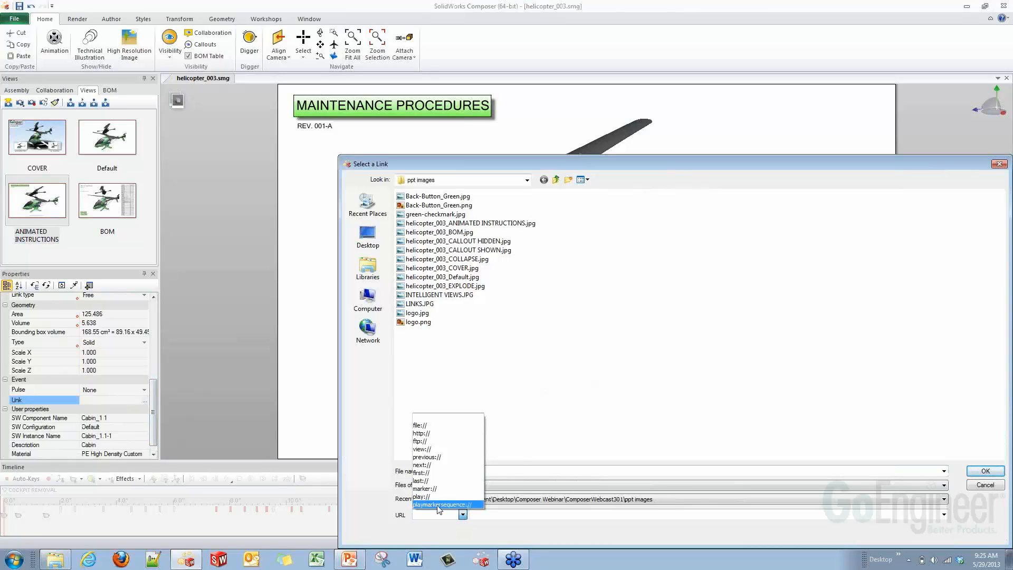
{"action": "left_click", "coordinate": [440, 505]}
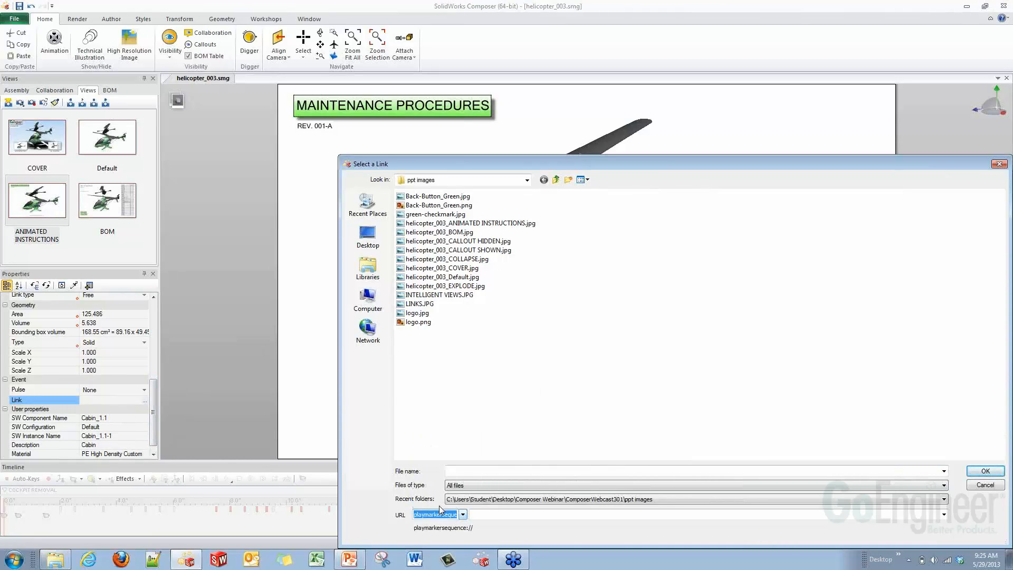
{"action": "left_click", "coordinate": [944, 514]}
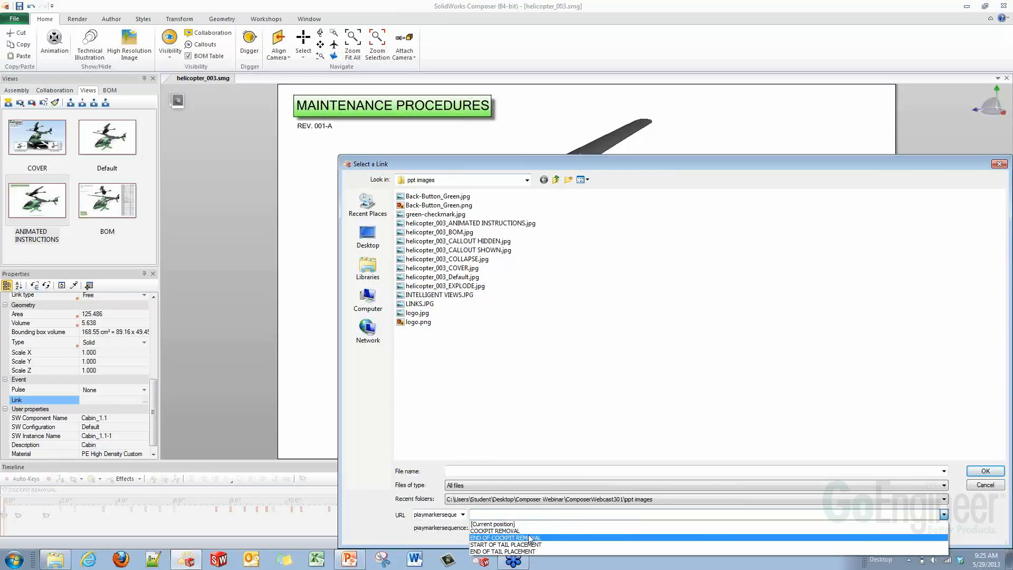
{"action": "key", "text": "Up"}
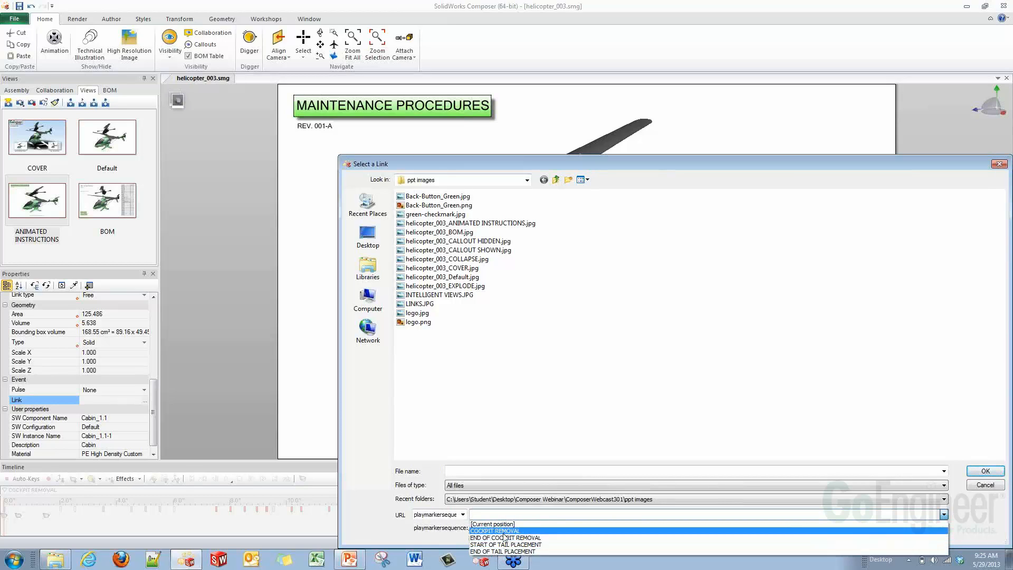
{"action": "left_click", "coordinate": [505, 532]}
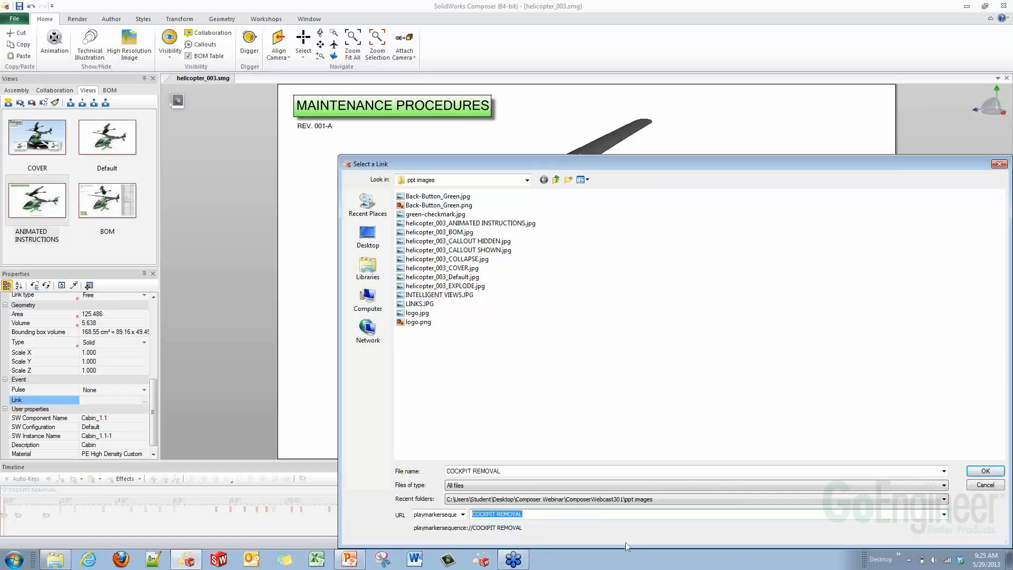
{"action": "left_click", "coordinate": [984, 471]}
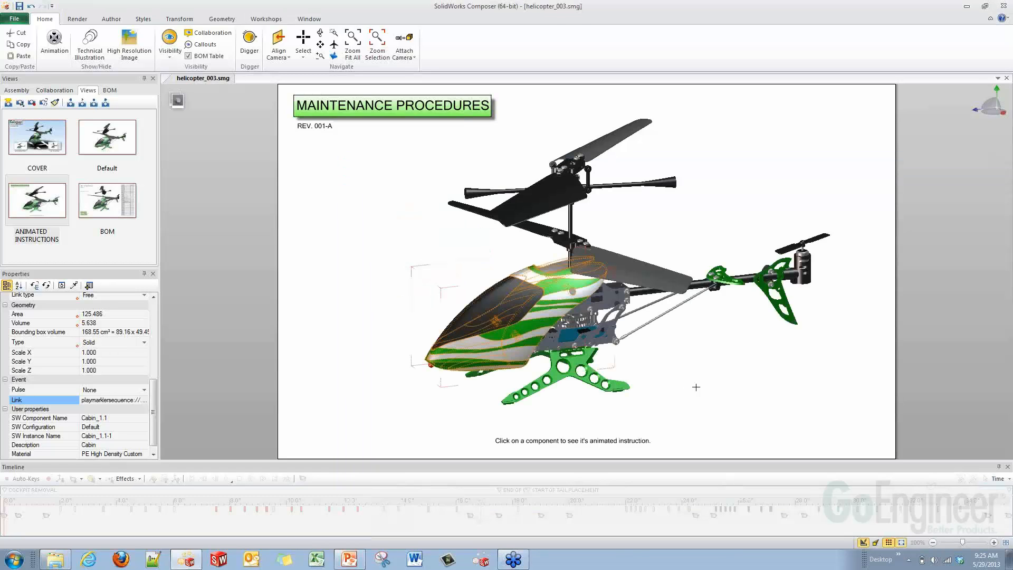
Link the green vertical tail to the START OF TAIL PLACEMENT marker using the playmarkersequence:// protocol.
{"action": "left_click", "coordinate": [777, 322]}
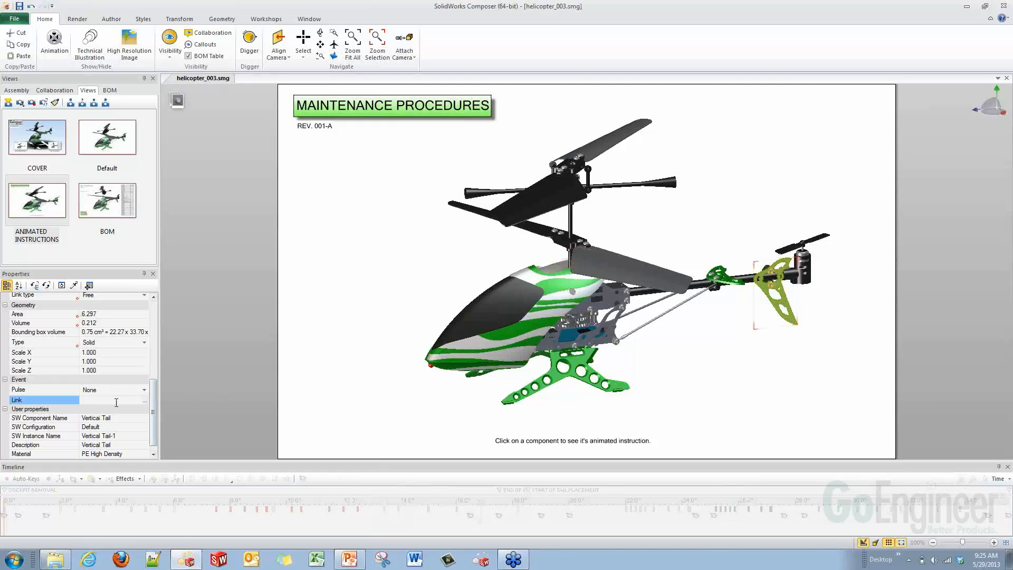
{"action": "left_click", "coordinate": [147, 401]}
{"action": "left_click", "coordinate": [463, 515]}
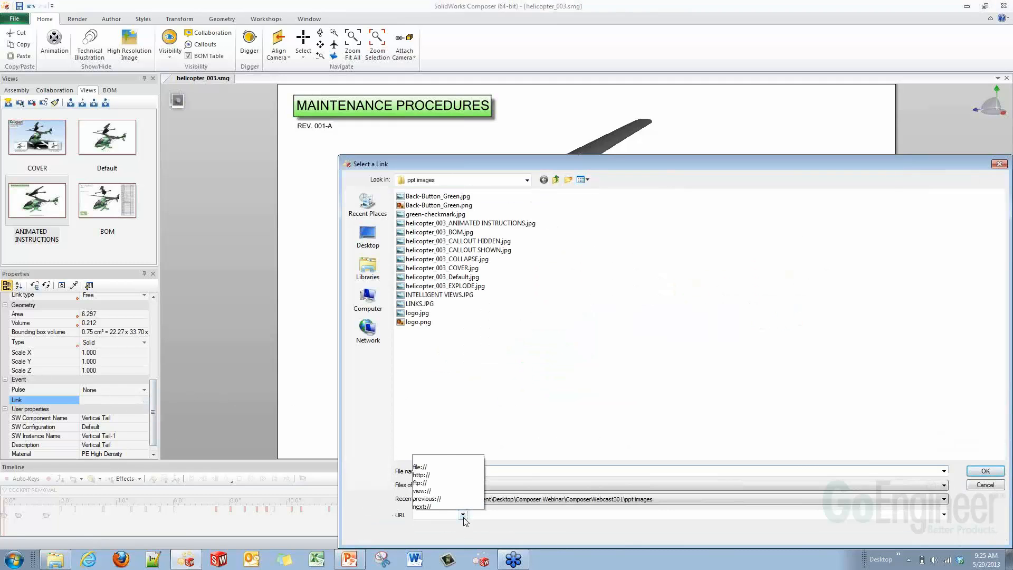
{"action": "left_click", "coordinate": [455, 505]}
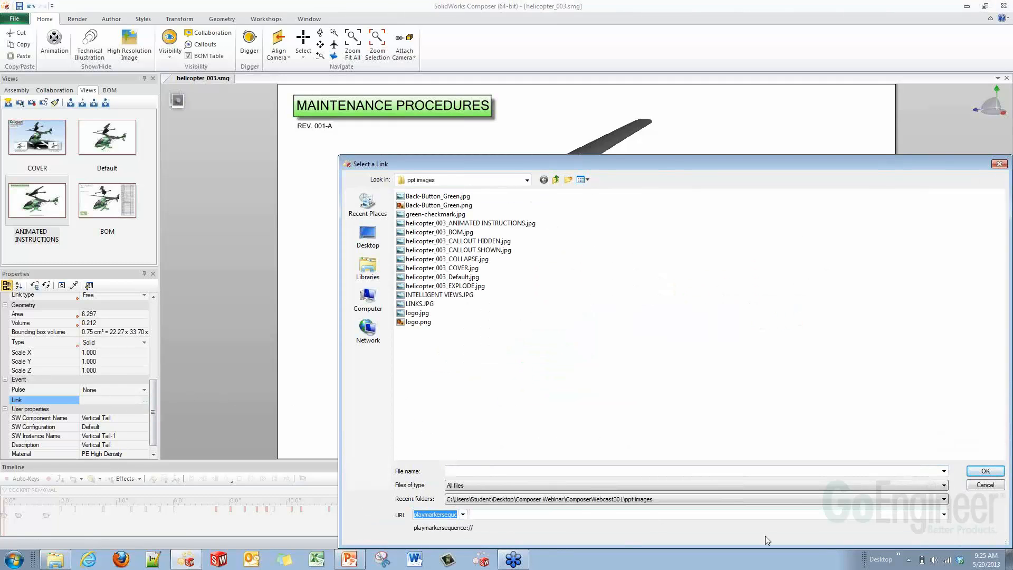
{"action": "left_click", "coordinate": [944, 514]}
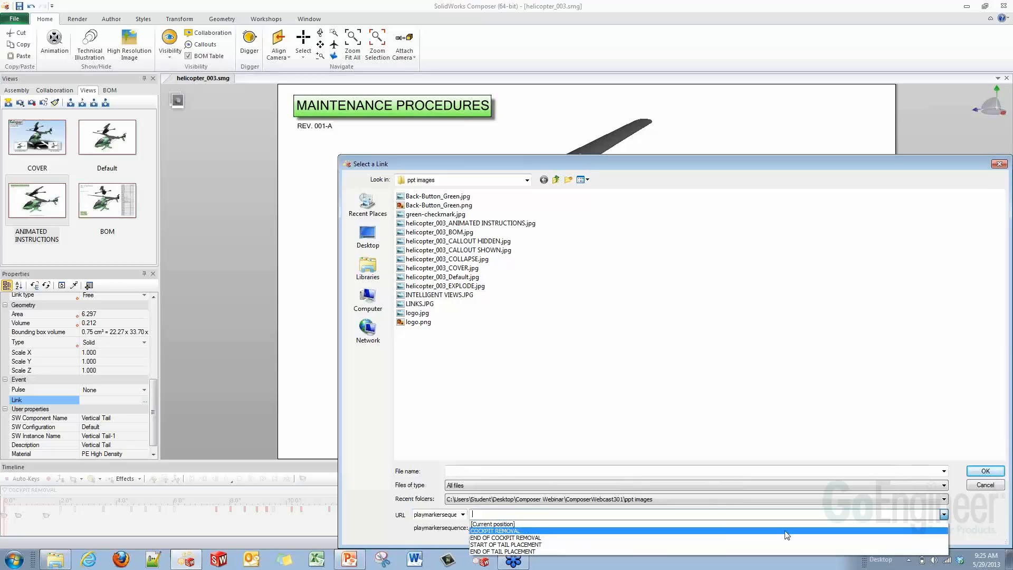
{"action": "left_click", "coordinate": [520, 544]}
{"action": "left_click", "coordinate": [982, 471]}
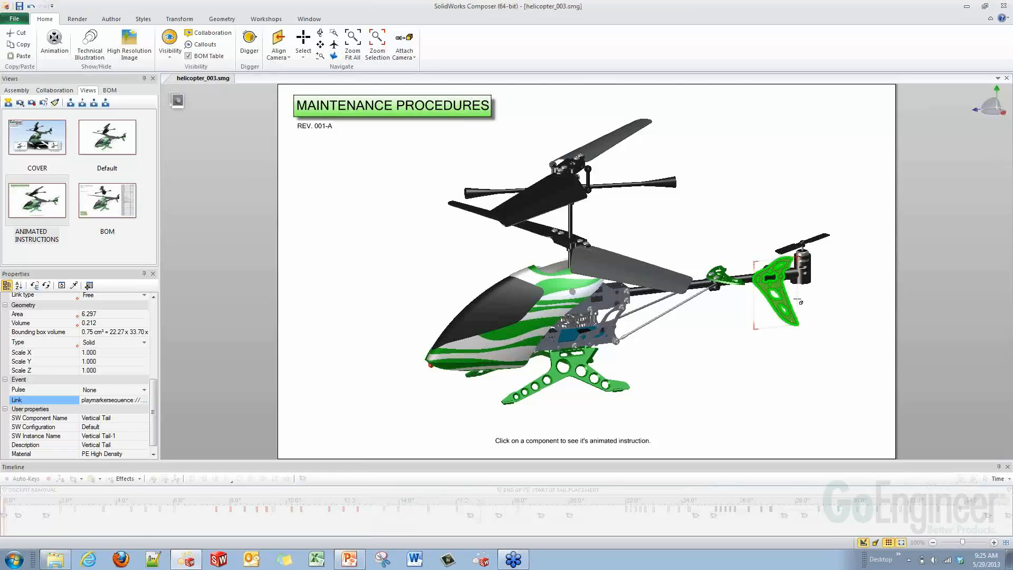
Select the cabin together with the vertical tail and set their event Pulse to 800 ms.
{"action": "left_click", "coordinate": [144, 391]}
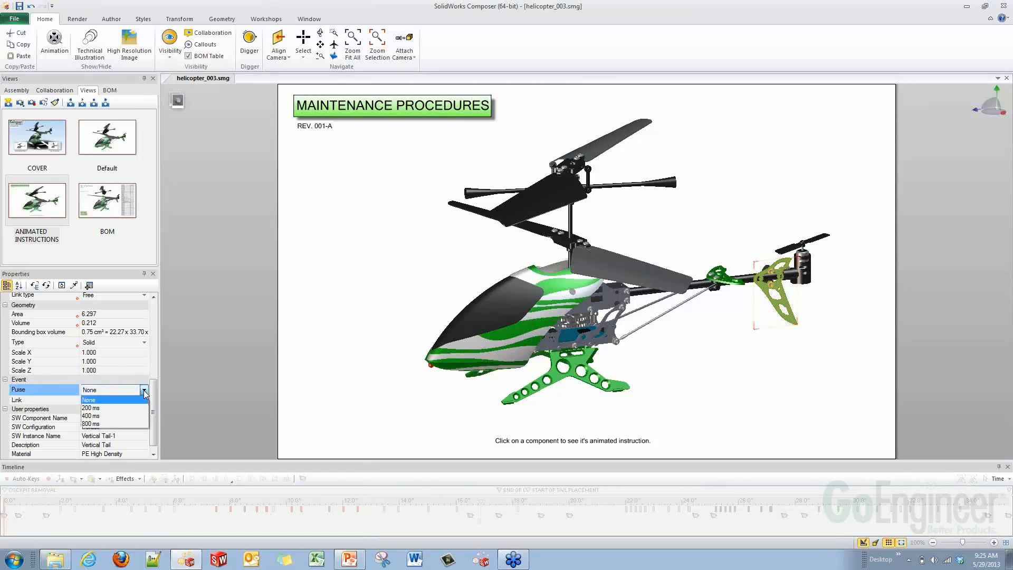
{"action": "left_click", "coordinate": [393, 375]}
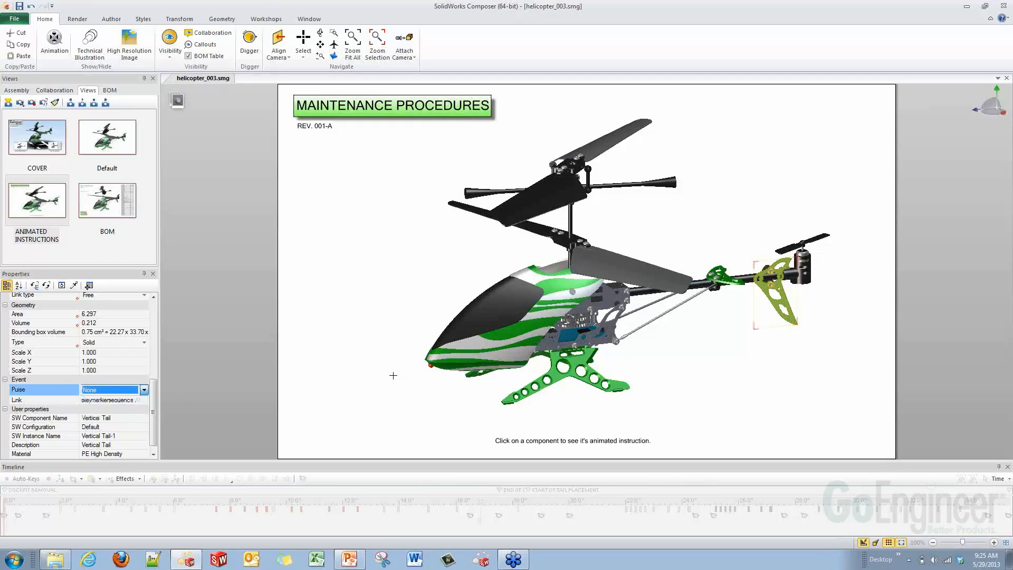
{"action": "left_click", "coordinate": [467, 364]}
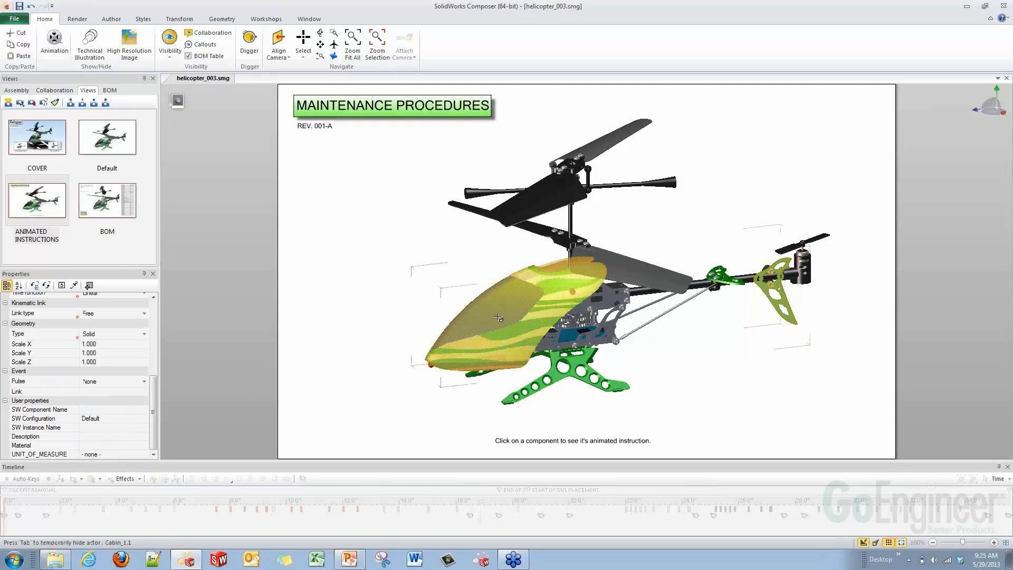
{"action": "left_click", "coordinate": [144, 381]}
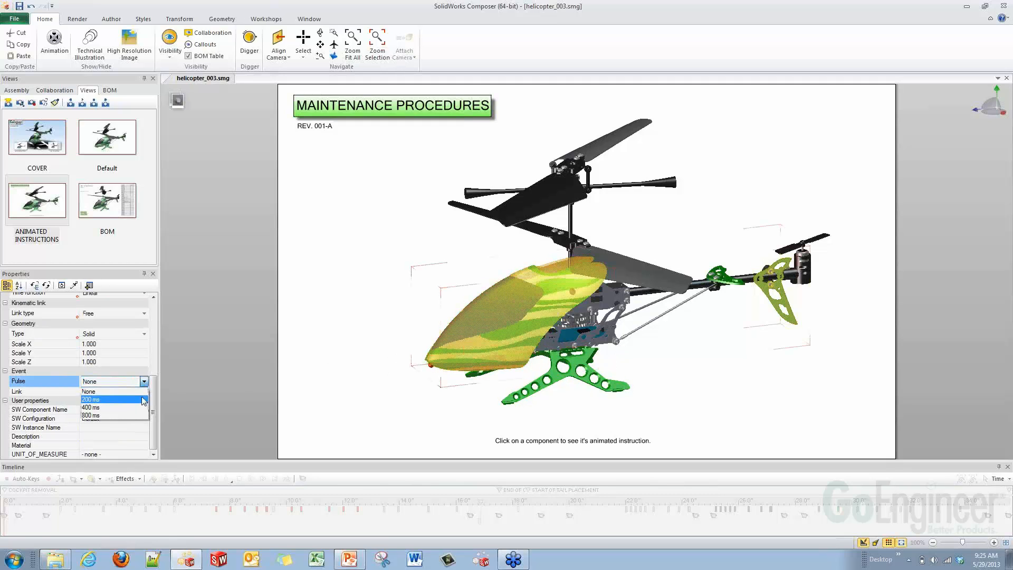
{"action": "left_click", "coordinate": [92, 416]}
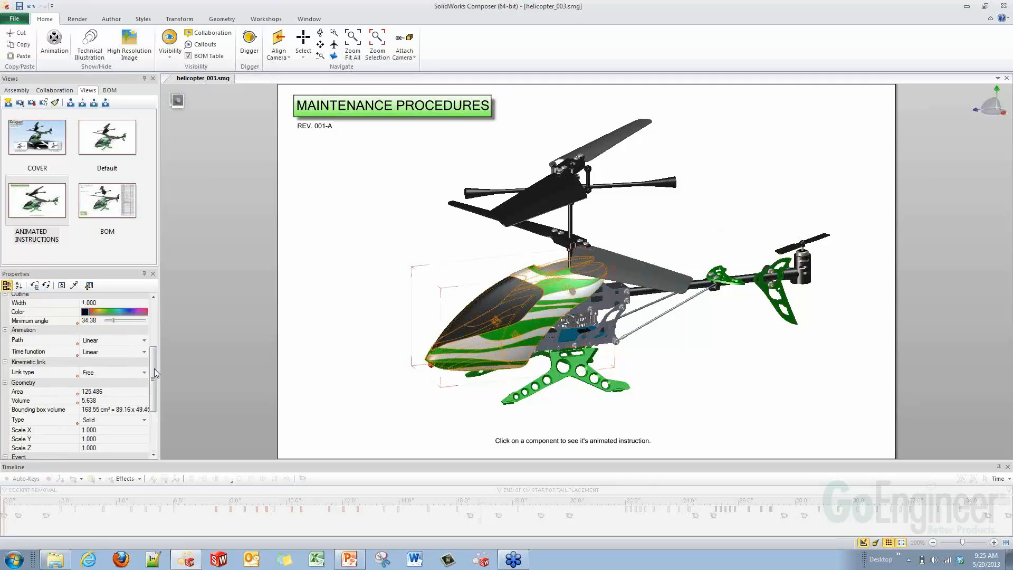
Check the cabin's pulse and link properties, and update the ANIMATED INSTRUCTIONS view with the current scene.
{"action": "left_click_drag", "start_coordinate": [154, 372], "coordinate": [154, 411]}
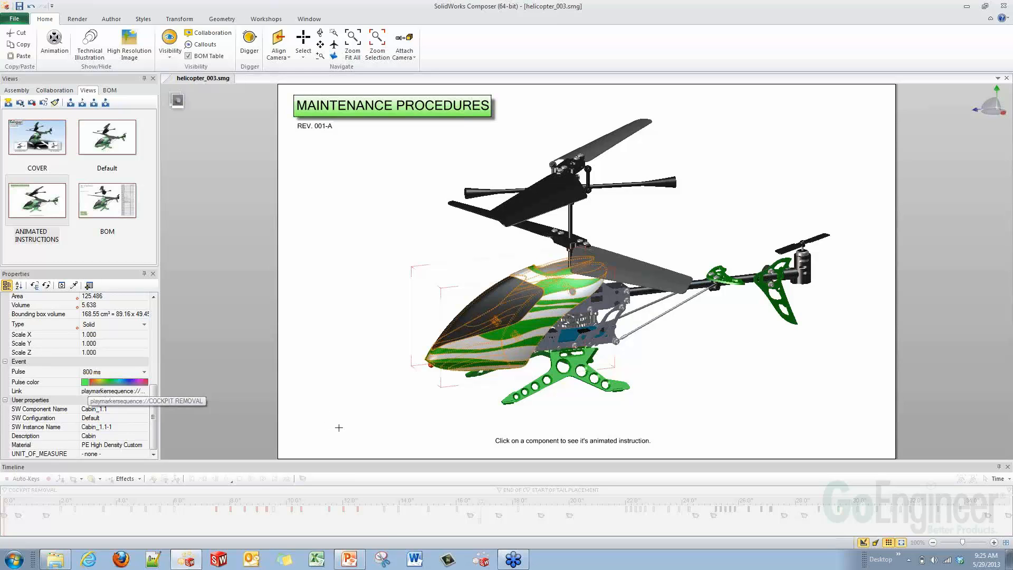
{"action": "left_click", "coordinate": [350, 386]}
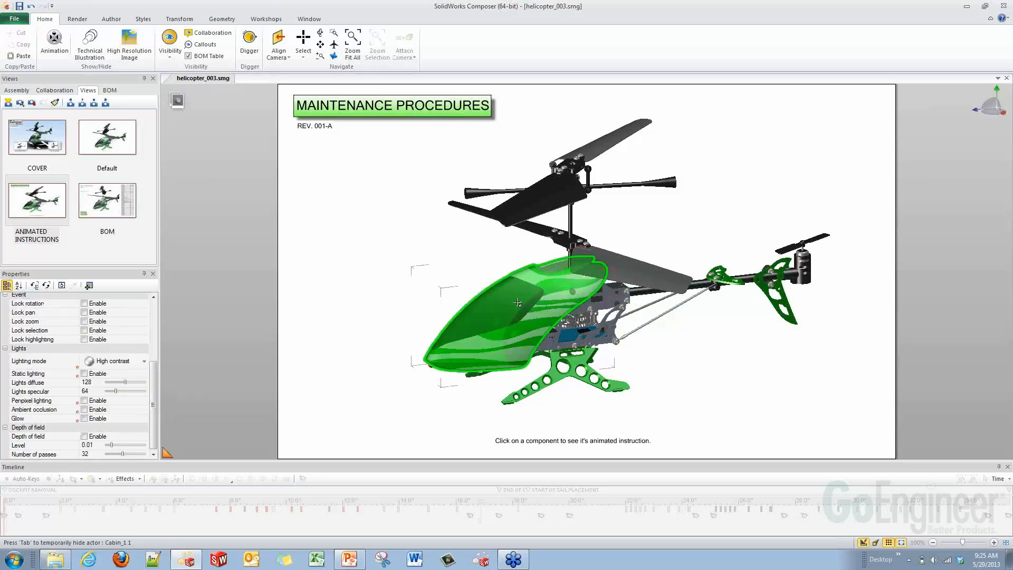
{"action": "left_click", "coordinate": [33, 105]}
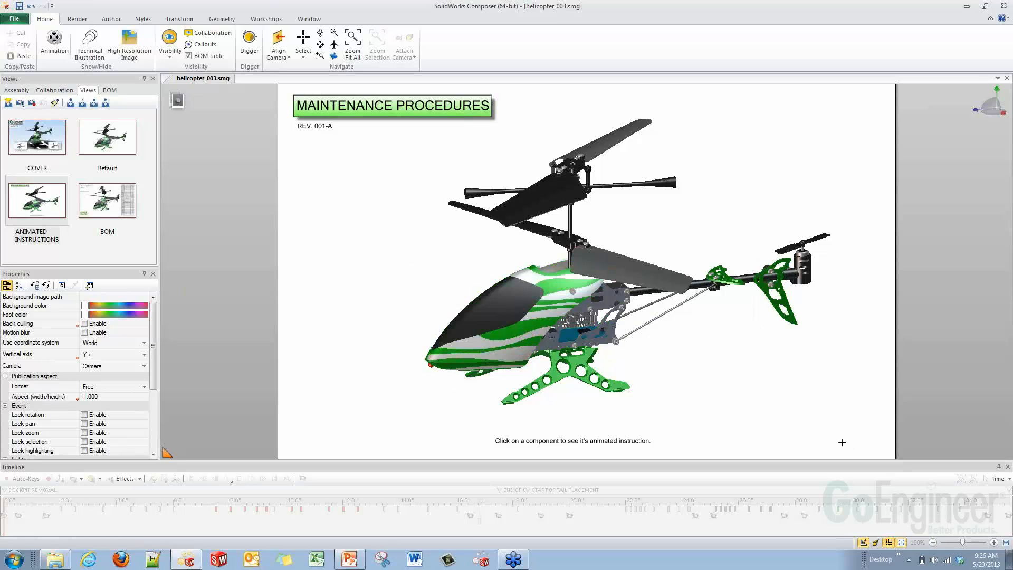
Draw a 2D image about 33 mm wide and 14 mm high in the lower-right corner of the page.
{"action": "left_click", "coordinate": [112, 20]}
{"action": "left_click", "coordinate": [204, 34]}
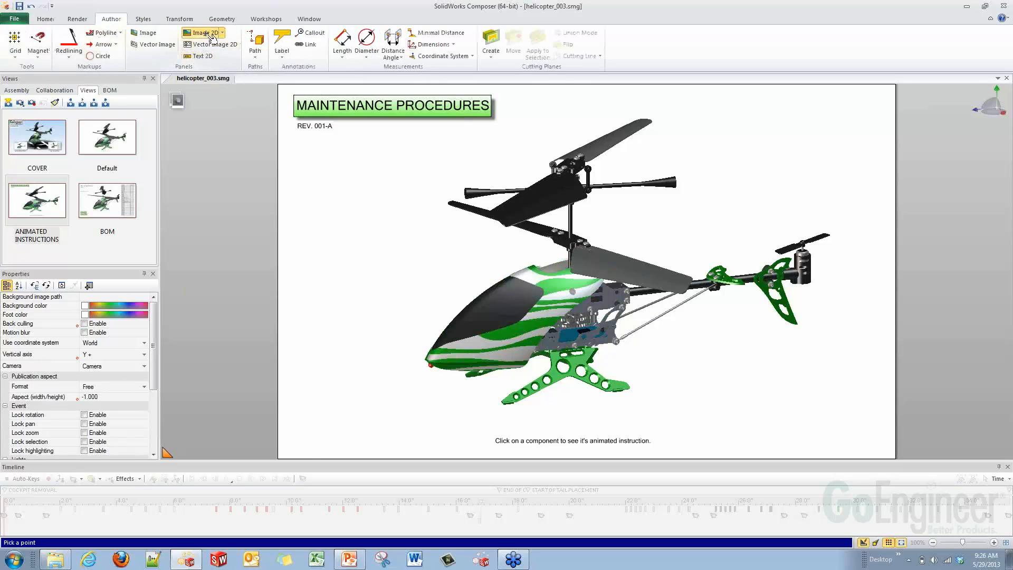
{"action": "left_click_drag", "start_coordinate": [842, 436], "coordinate": [875, 450]}
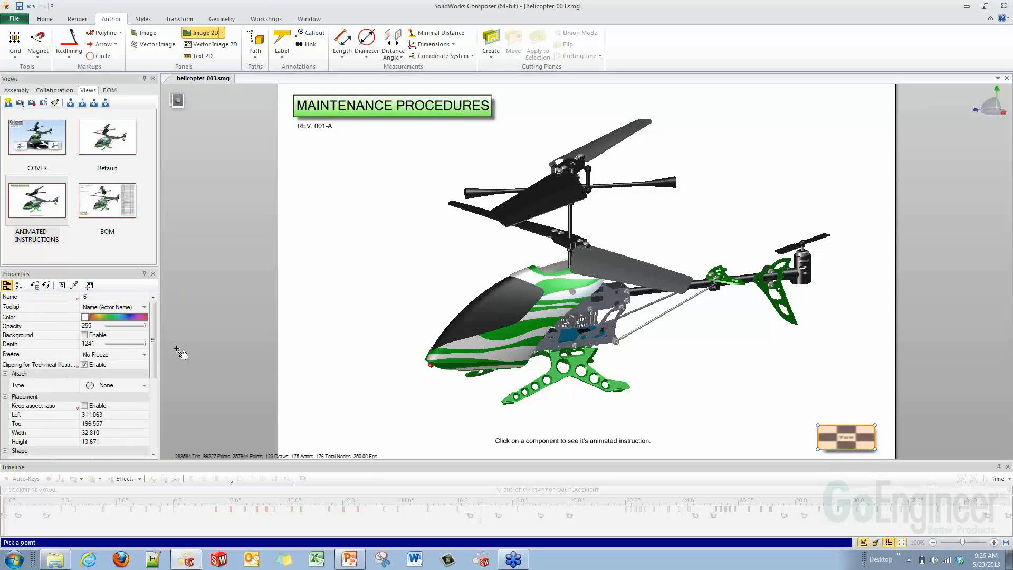
Set the new 2D image's texture map path to Back-Button_Green.jpg from the ppt images folder.
{"action": "left_click_drag", "start_coordinate": [157, 340], "coordinate": [153, 385]}
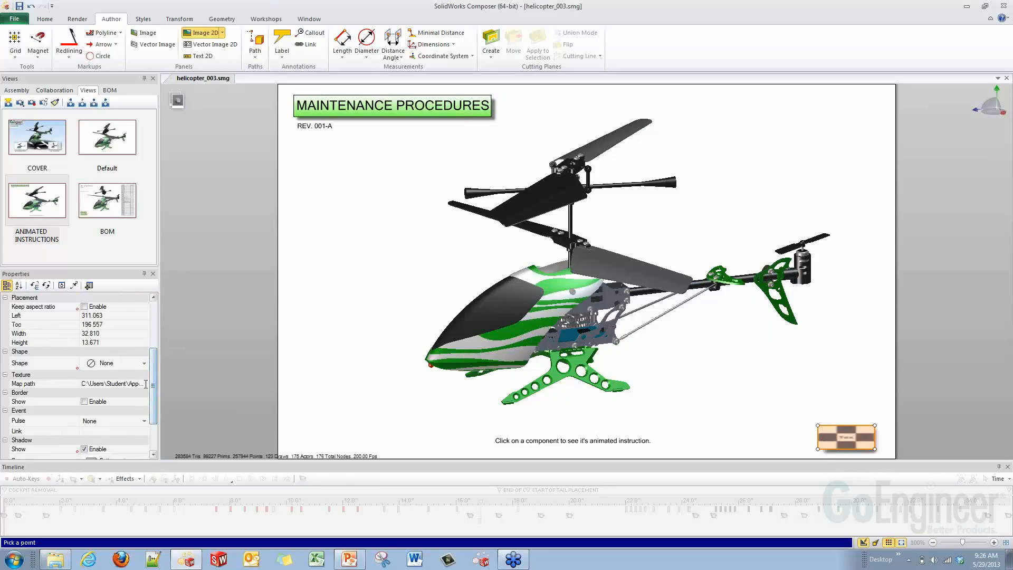
{"action": "left_click", "coordinate": [148, 383]}
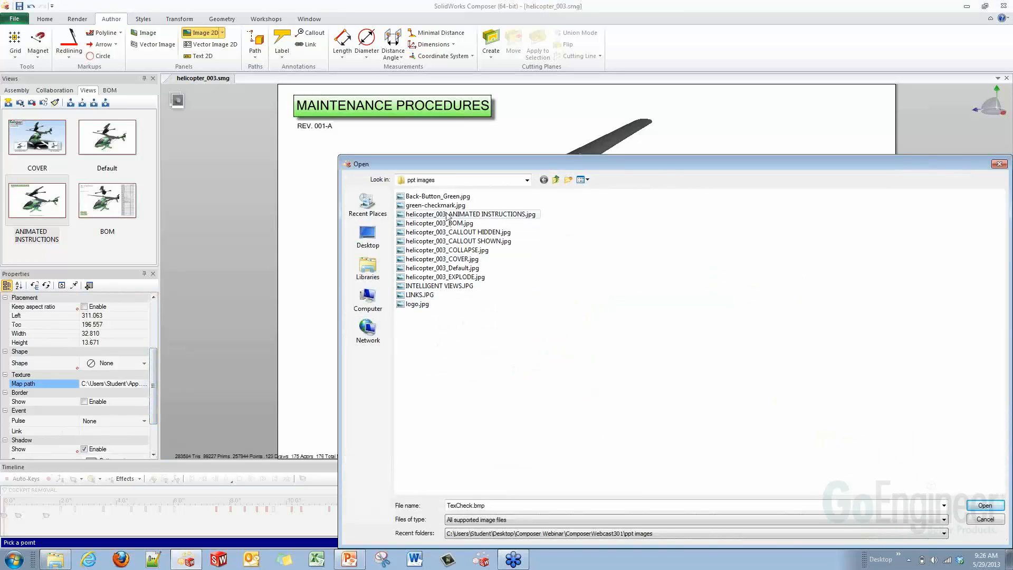
{"action": "left_click", "coordinate": [457, 199]}
{"action": "left_click", "coordinate": [985, 505]}
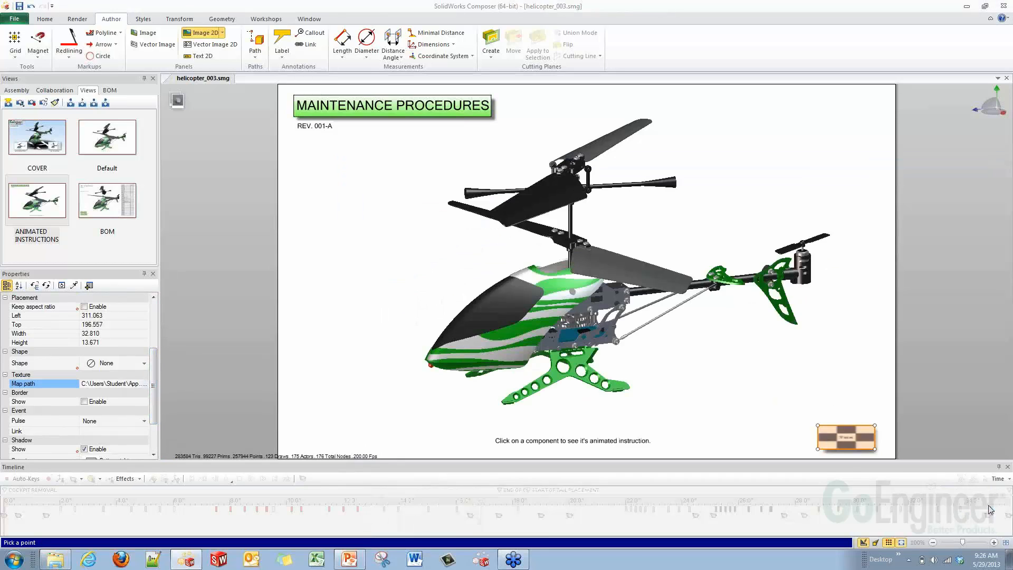
{"action": "key", "text": "Escape"}
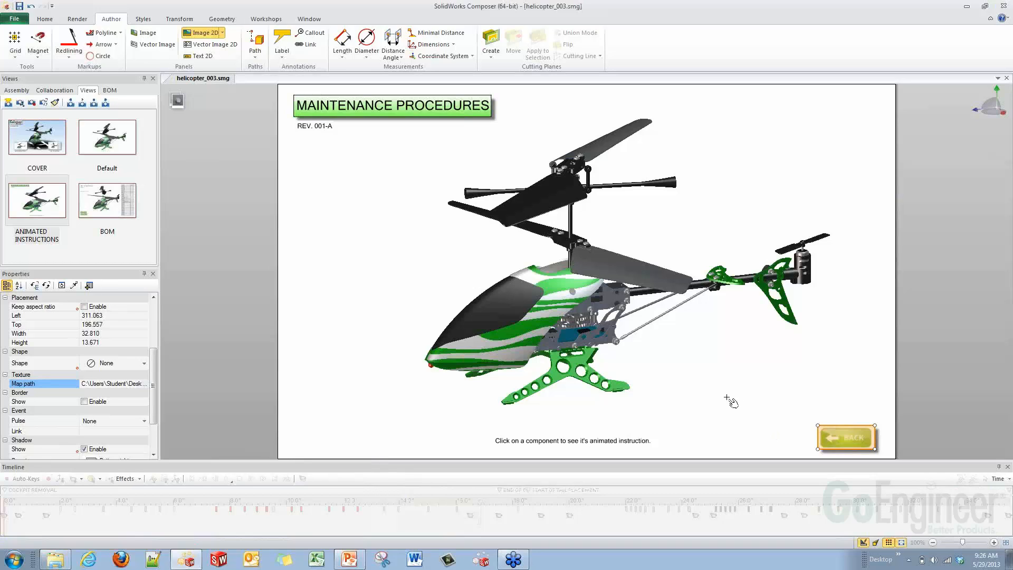
Shift the BACK image slightly upward on the page and turn off its shadow.
{"action": "left_click", "coordinate": [728, 387]}
{"action": "left_click", "coordinate": [851, 441]}
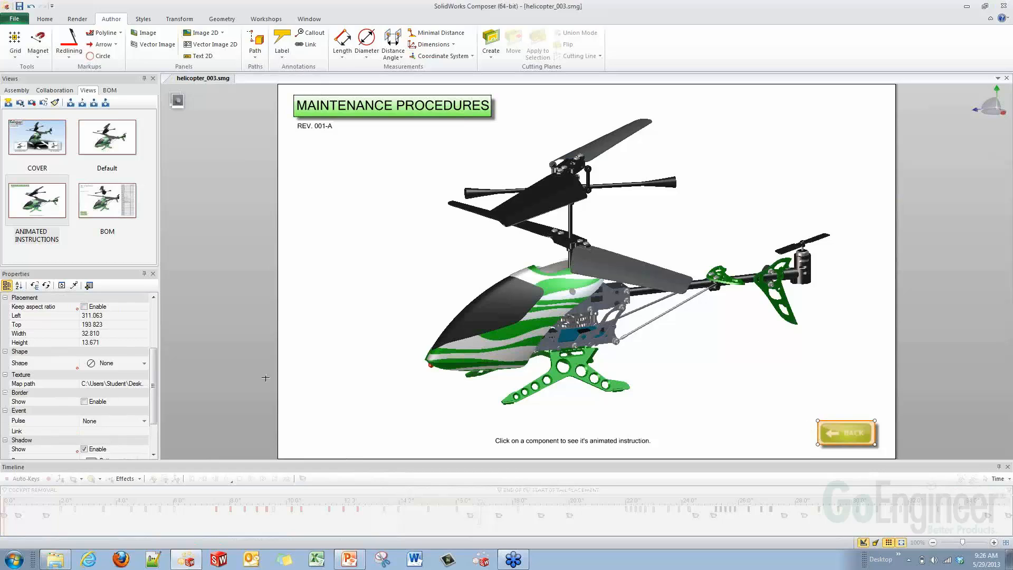
{"action": "scroll", "coordinate": [112, 405], "scroll_direction": "down", "scroll_amount": 2}
{"action": "left_click", "coordinate": [85, 394]}
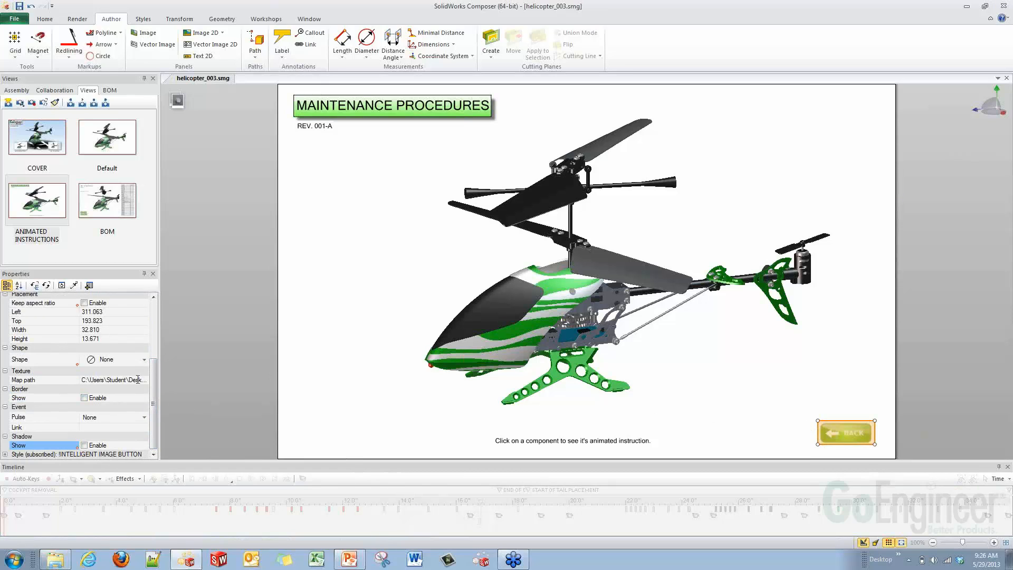
Link the BACK image to the COVER view using the view:// protocol, and update the ANIMATED INSTRUCTIONS view.
{"action": "left_click", "coordinate": [141, 426]}
{"action": "left_click", "coordinate": [144, 427]}
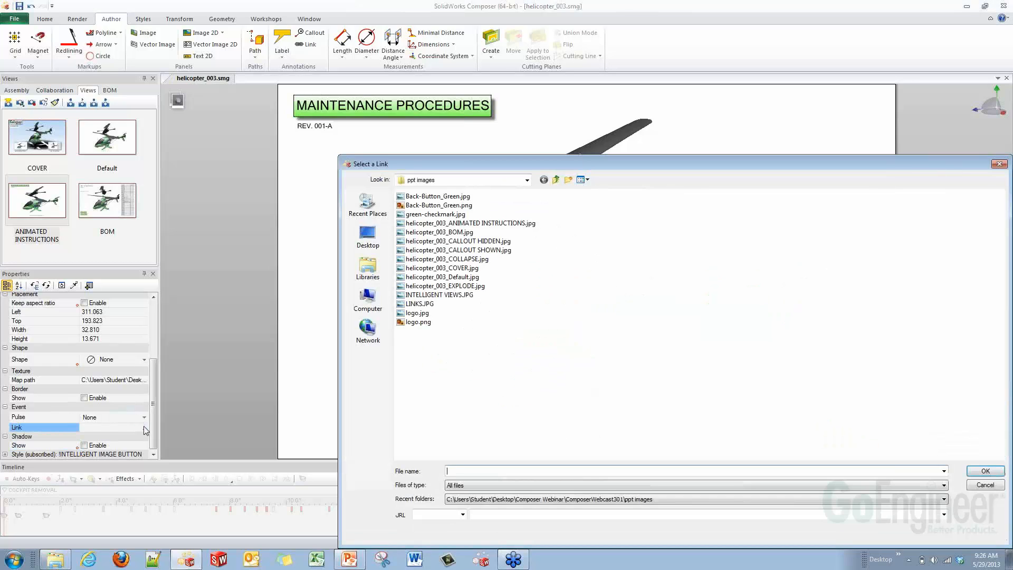
{"action": "left_click", "coordinate": [462, 514]}
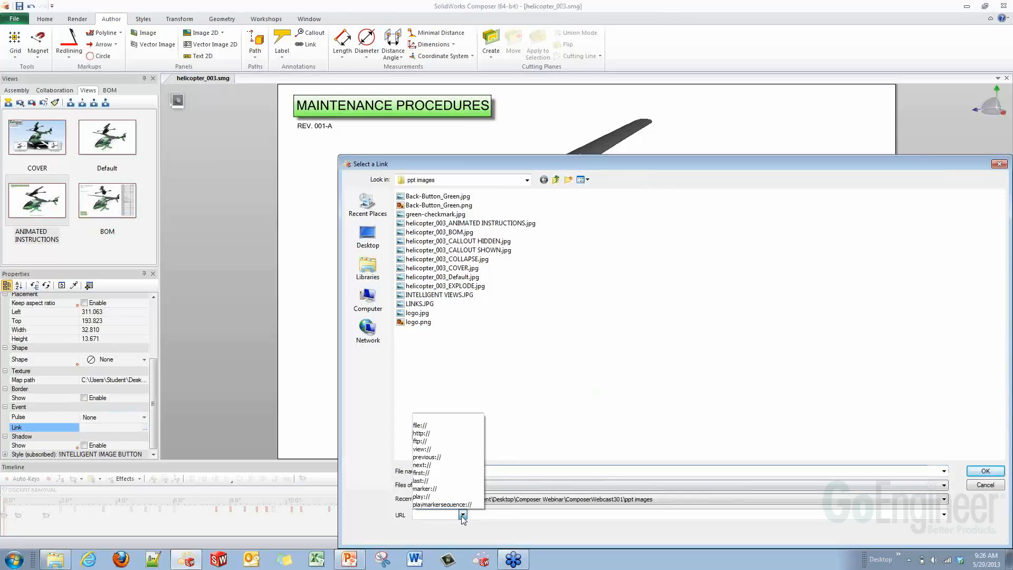
{"action": "left_click", "coordinate": [438, 450]}
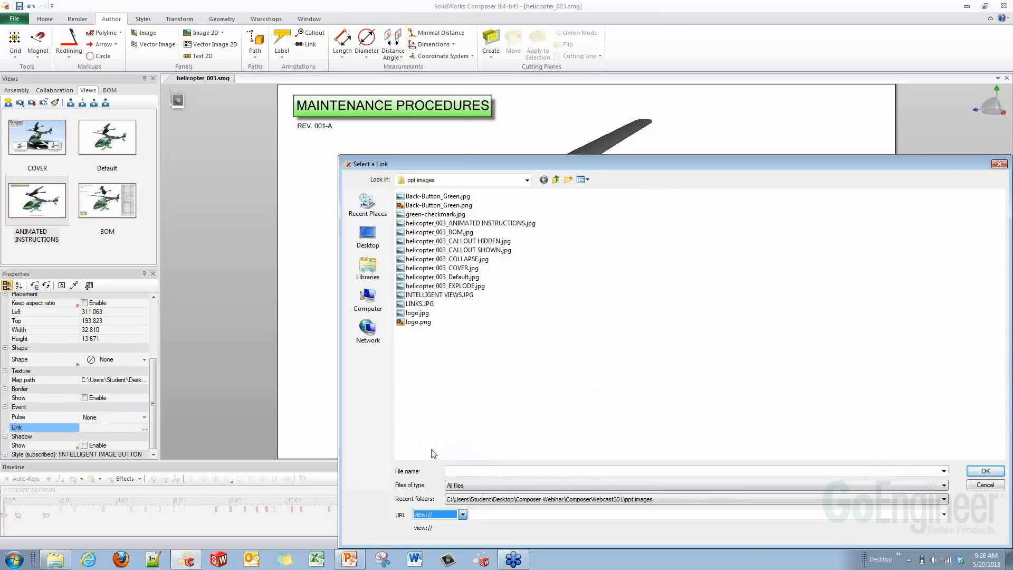
{"action": "left_click", "coordinate": [943, 514]}
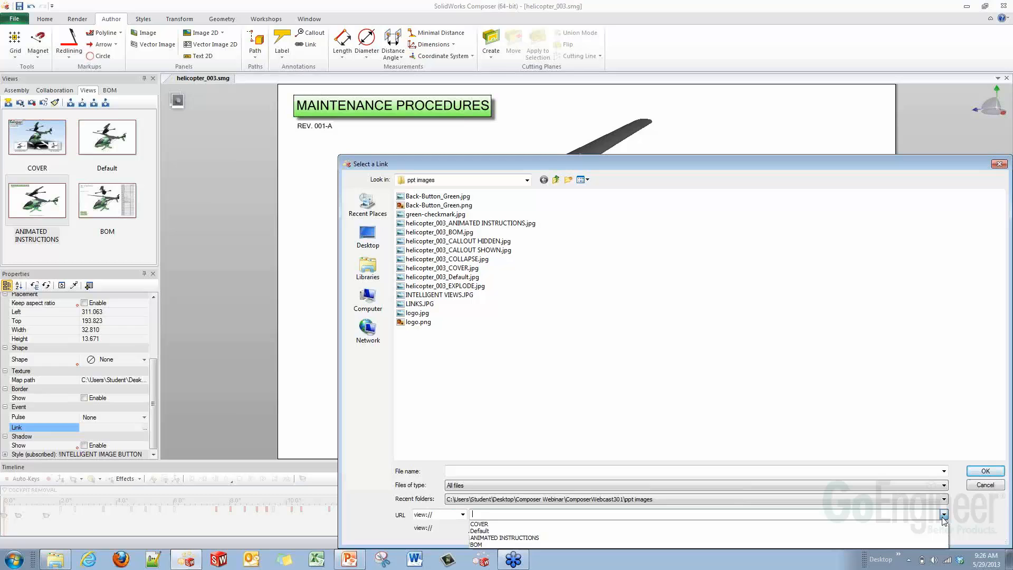
{"action": "left_click", "coordinate": [479, 525]}
{"action": "left_click", "coordinate": [984, 470]}
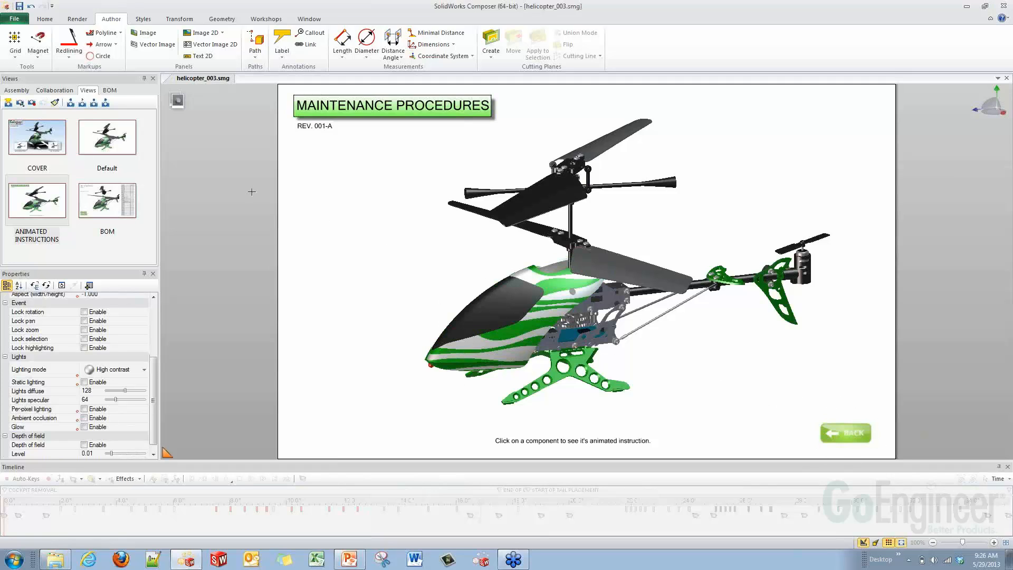
{"action": "left_click", "coordinate": [53, 197]}
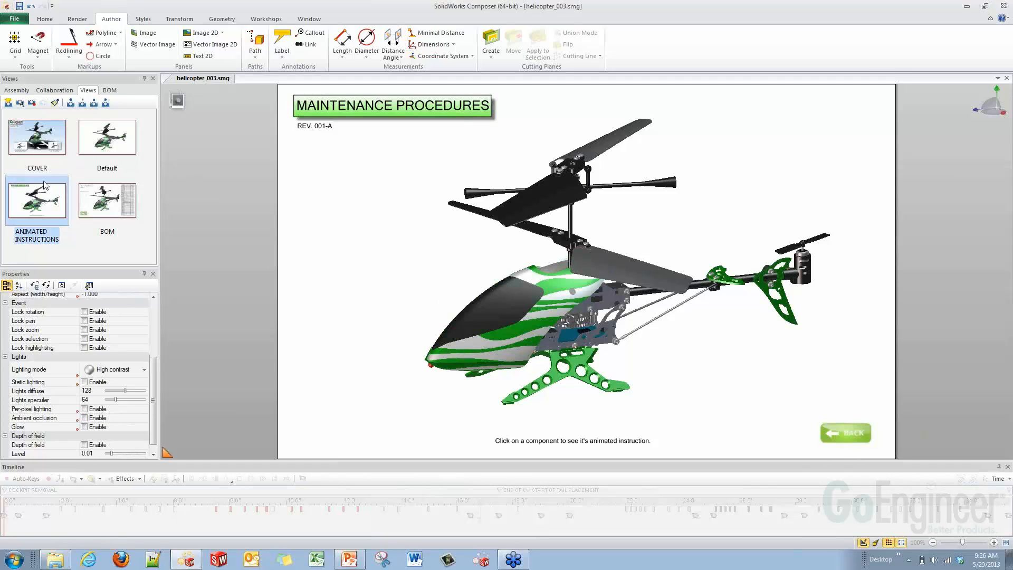
{"action": "left_click", "coordinate": [32, 104]}
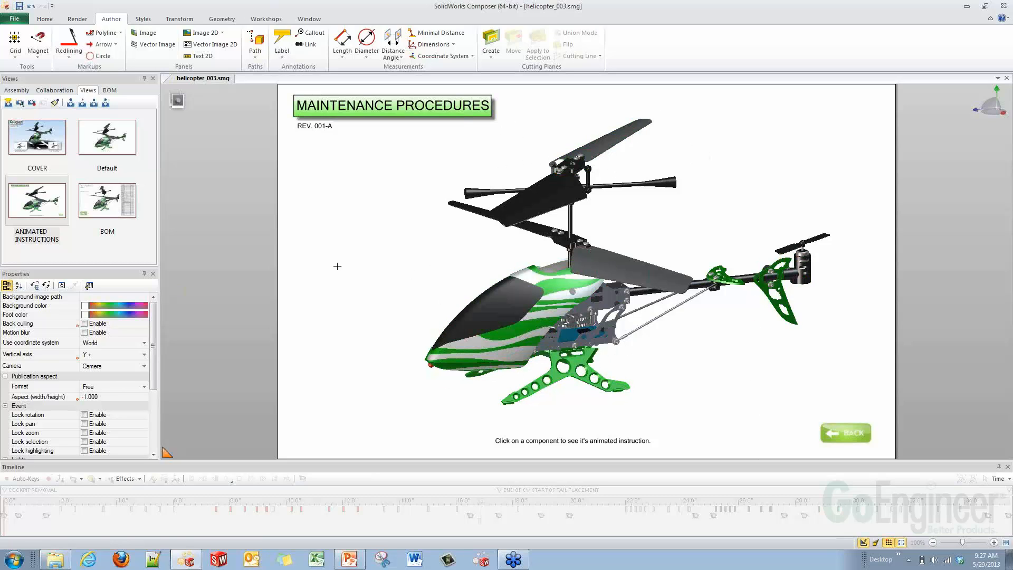
Show the BOM view and select all components of the helicopter.
{"action": "left_click", "coordinate": [102, 205]}
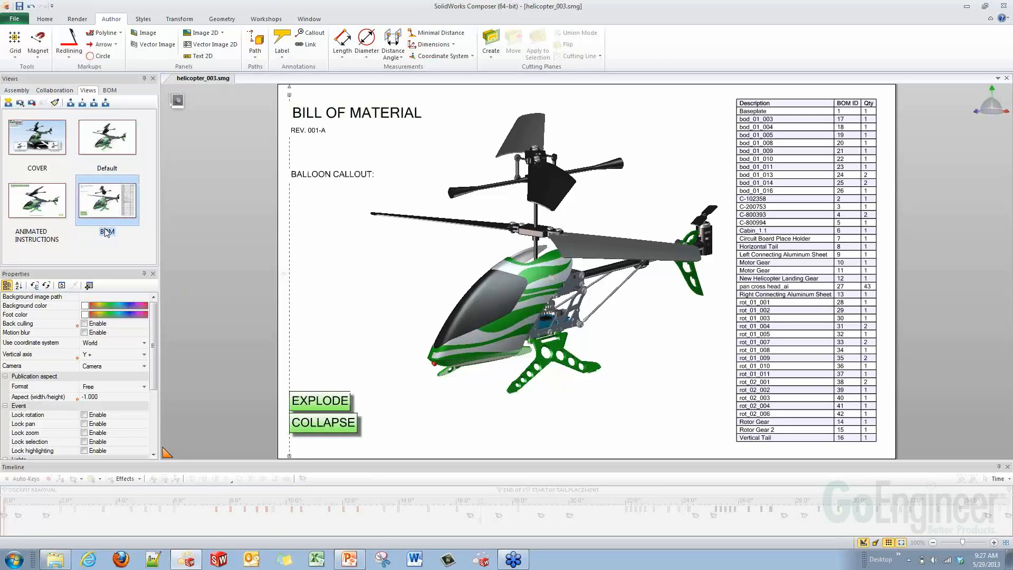
{"action": "left_click_drag", "start_coordinate": [495, 316], "coordinate": [601, 322]}
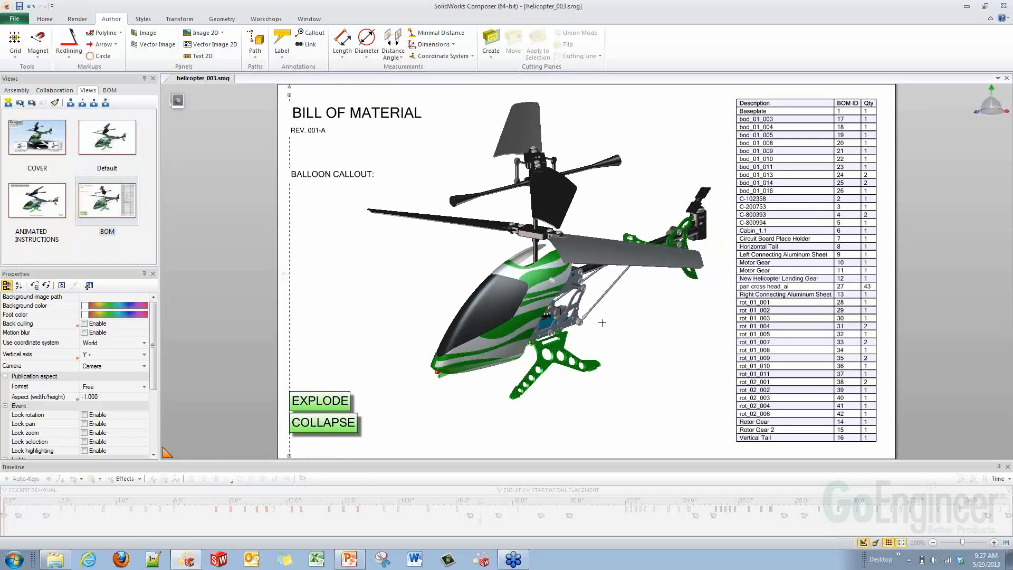
{"action": "scroll", "coordinate": [577, 320], "scroll_direction": "down", "scroll_amount": 1}
{"action": "right_click_drag", "start_coordinate": [578, 320], "coordinate": [578, 291]}
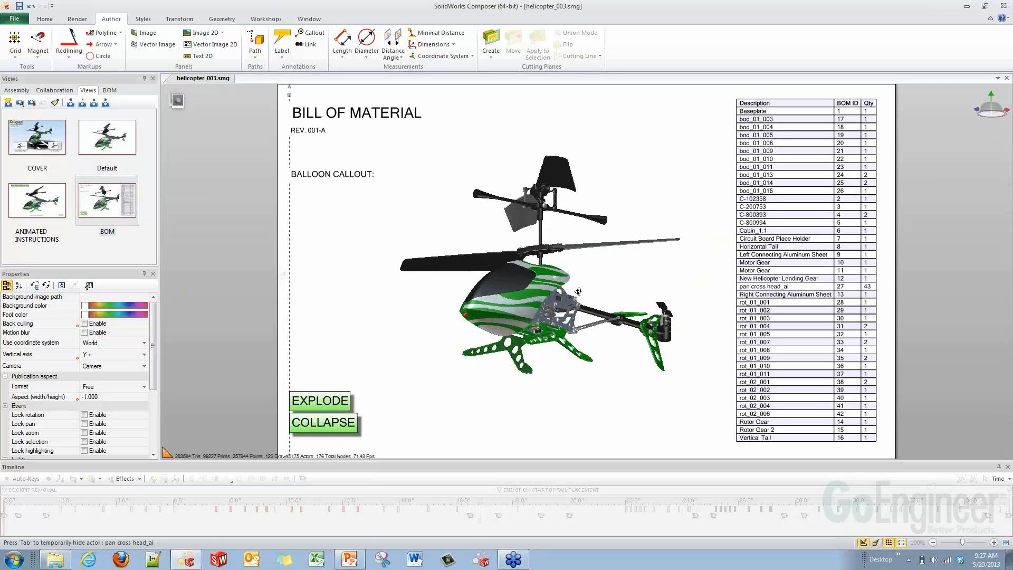
{"action": "left_click_drag", "start_coordinate": [578, 291], "coordinate": [585, 315]}
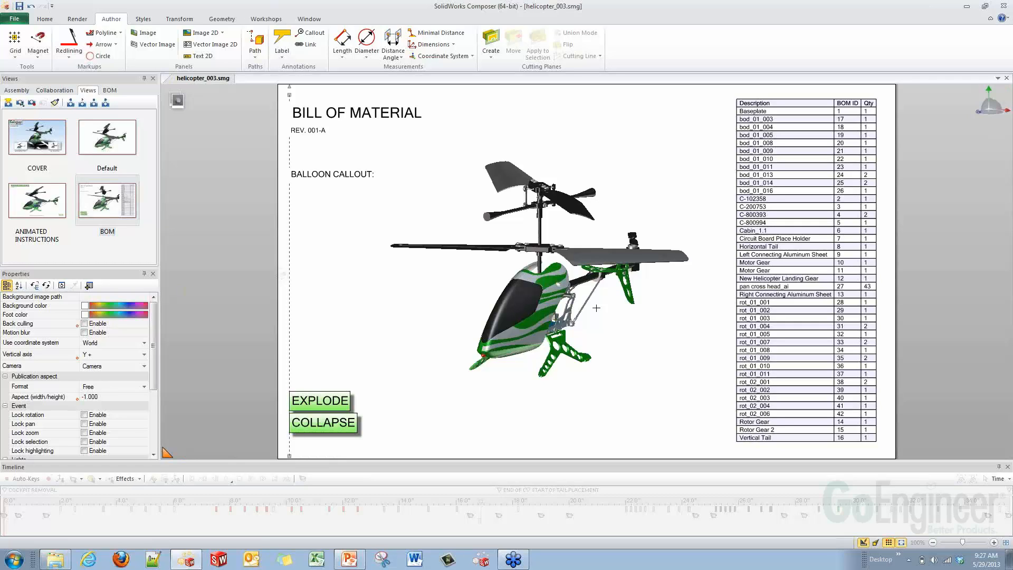
{"action": "left_click_drag", "start_coordinate": [576, 319], "coordinate": [536, 329]}
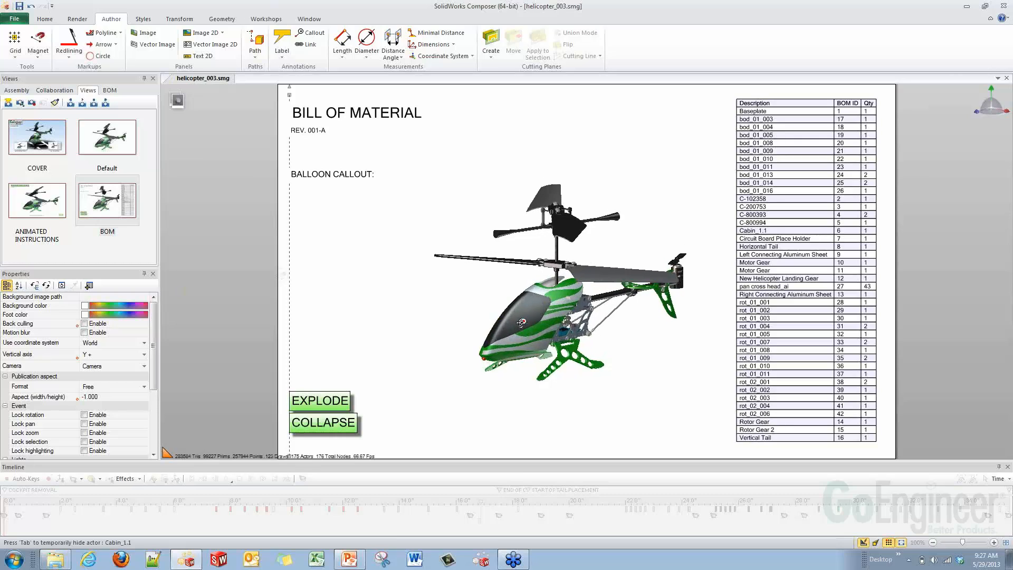
{"action": "left_click_drag", "start_coordinate": [421, 164], "coordinate": [685, 411]}
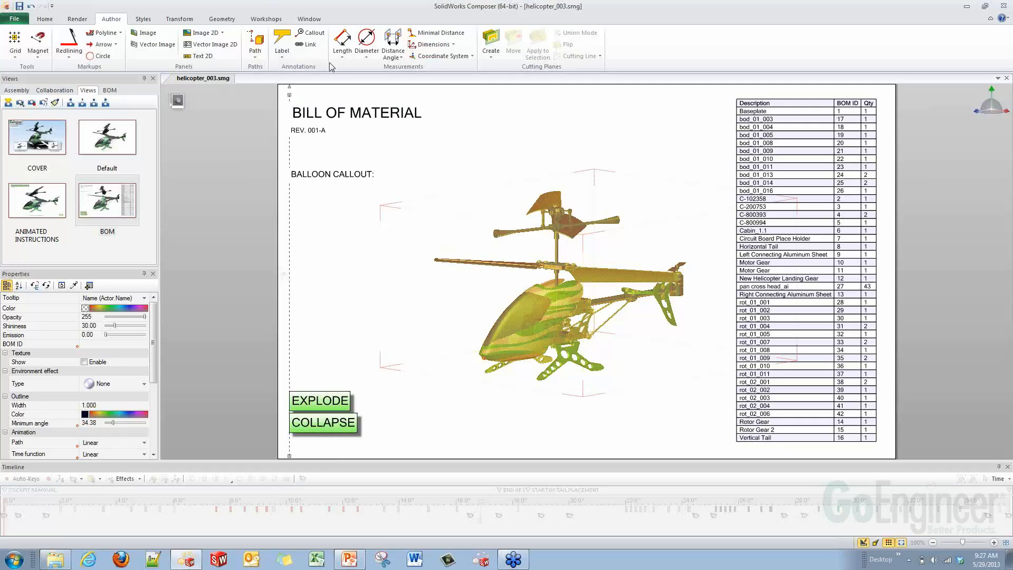
Open the Views workshop and close the Timeline to enlarge the drawing area.
{"action": "left_click", "coordinate": [267, 20]}
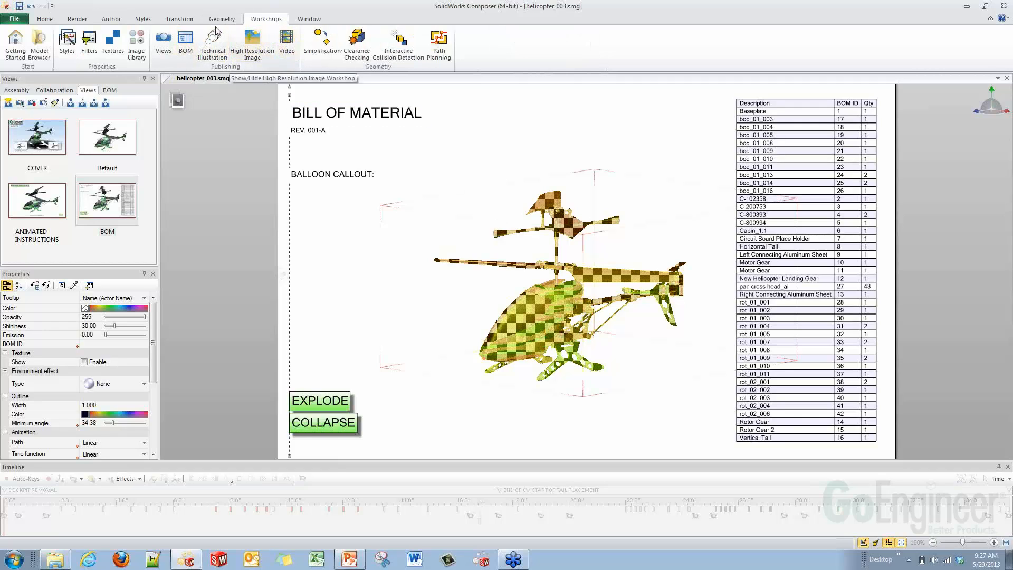
{"action": "left_click", "coordinate": [164, 49]}
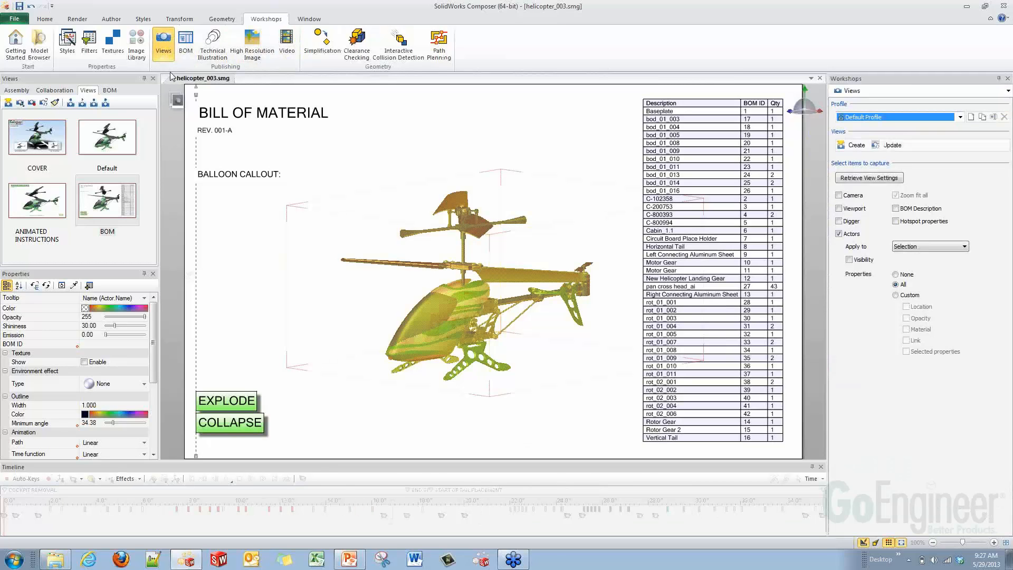
{"action": "left_click", "coordinate": [820, 466]}
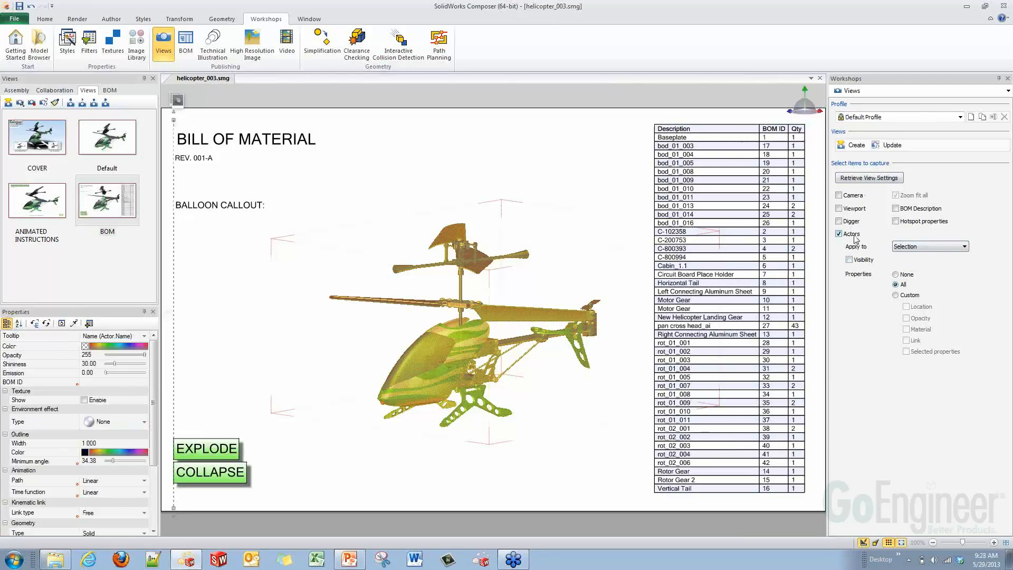
Configure view capture to record only the custom Location property of the selected actors, plus the BOM description.
{"action": "left_click", "coordinate": [943, 249]}
{"action": "left_click", "coordinate": [943, 249]}
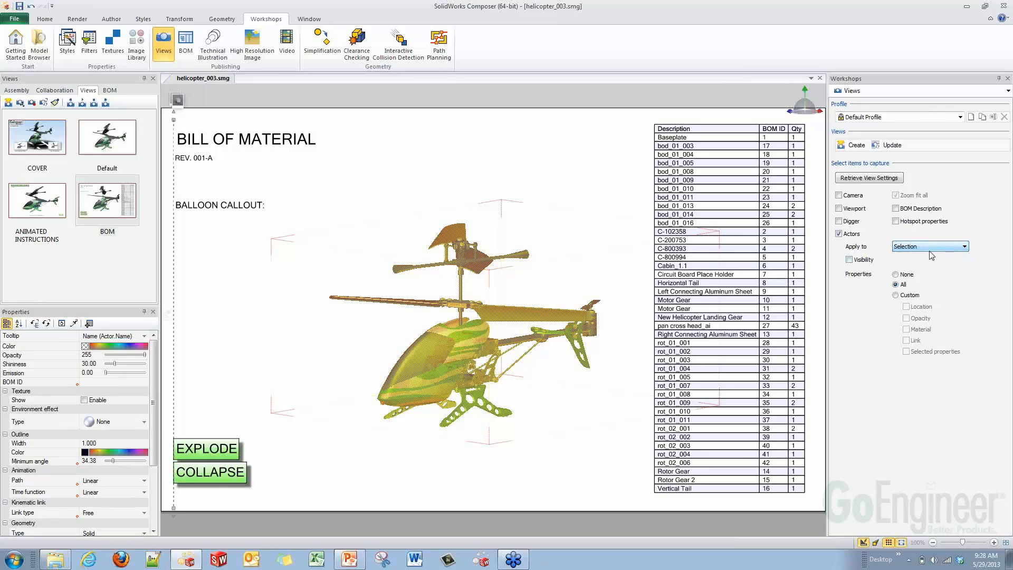
{"action": "left_click", "coordinate": [895, 296]}
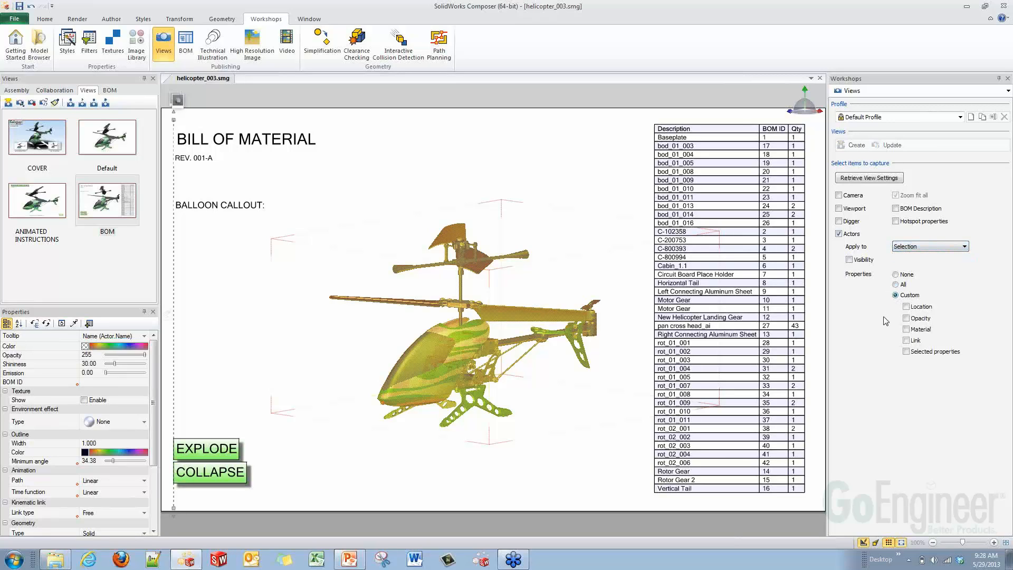
{"action": "left_click", "coordinate": [906, 307]}
{"action": "left_click", "coordinate": [895, 209]}
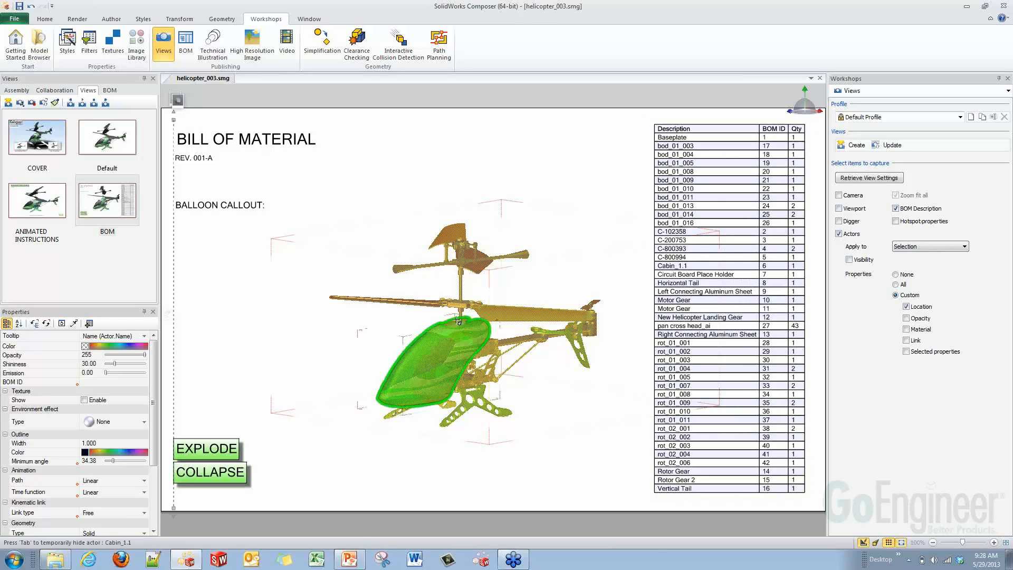
Create a custom view from the selected components and rename it COLLAPSE.
{"action": "left_click", "coordinate": [854, 147]}
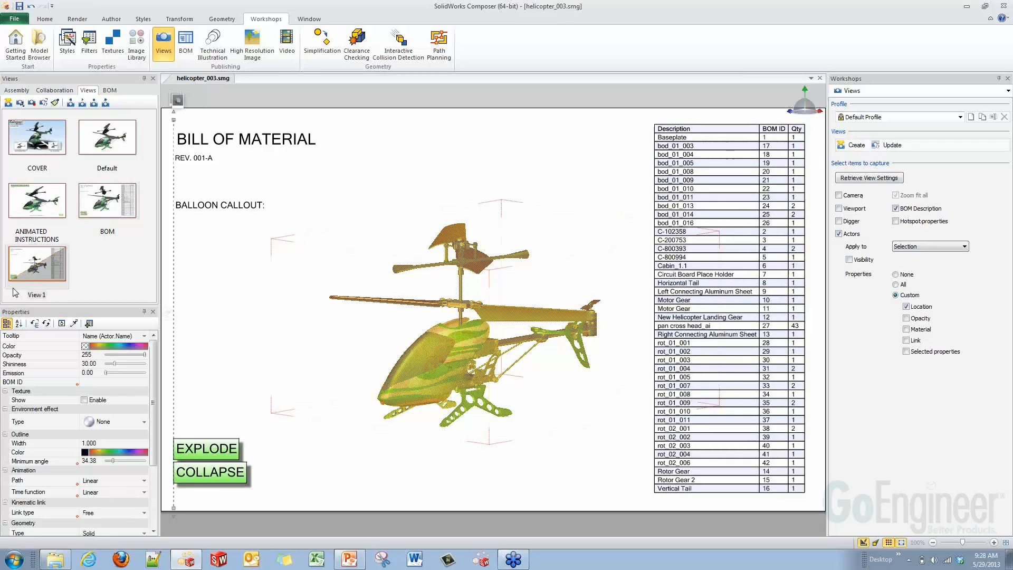
{"action": "double_click", "coordinate": [38, 294]}
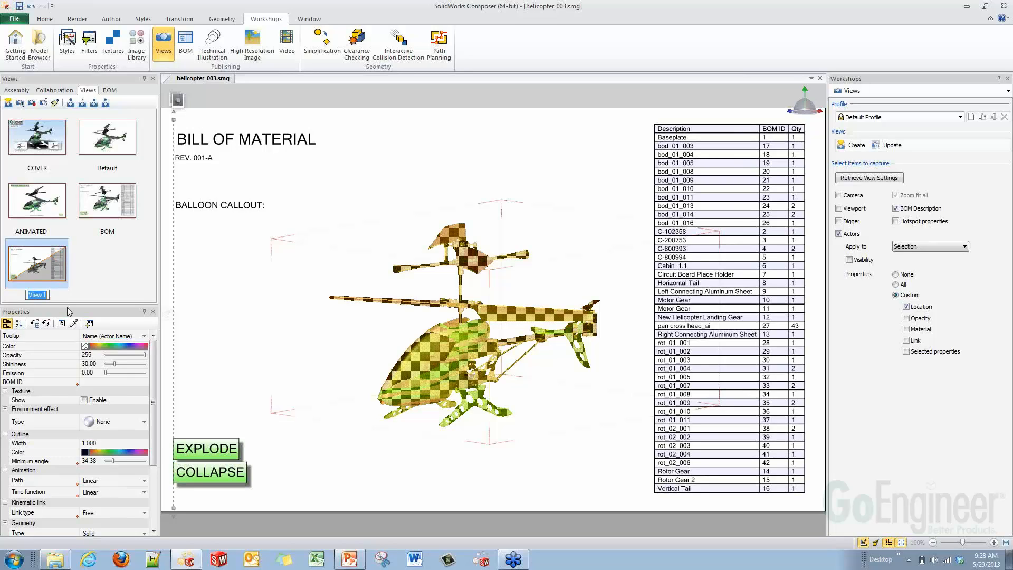
{"action": "type", "text": "COLLAPSE"}
Reselect the whole helicopter and explode its components linearly along the vertical axis.
{"action": "left_click", "coordinate": [427, 490]}
{"action": "right_click_drag", "start_coordinate": [466, 458], "coordinate": [423, 445]}
{"action": "left_click_drag", "start_coordinate": [330, 210], "coordinate": [647, 463]}
{"action": "right_click_drag", "start_coordinate": [561, 469], "coordinate": [548, 458]}
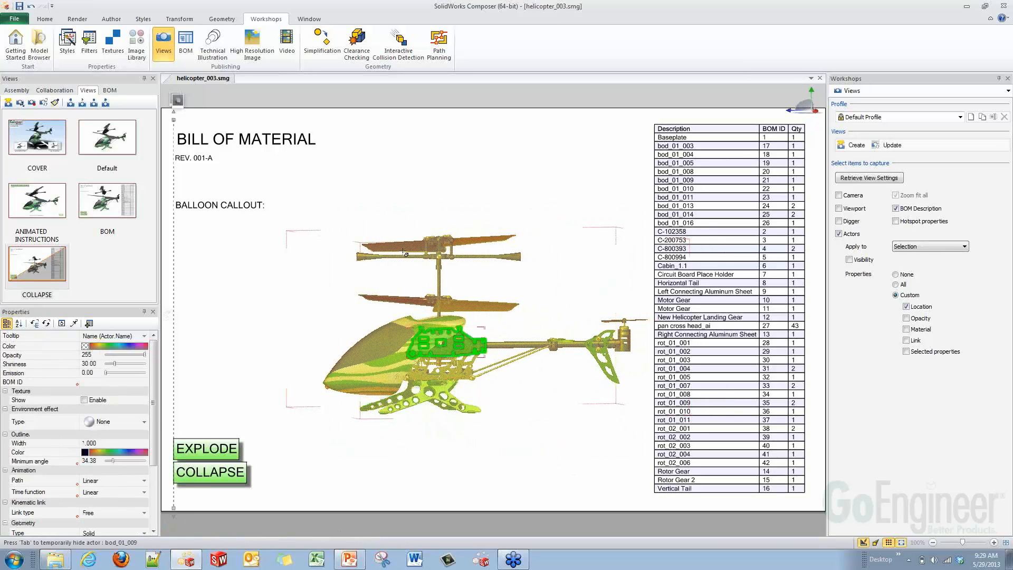
{"action": "left_click", "coordinate": [180, 19]}
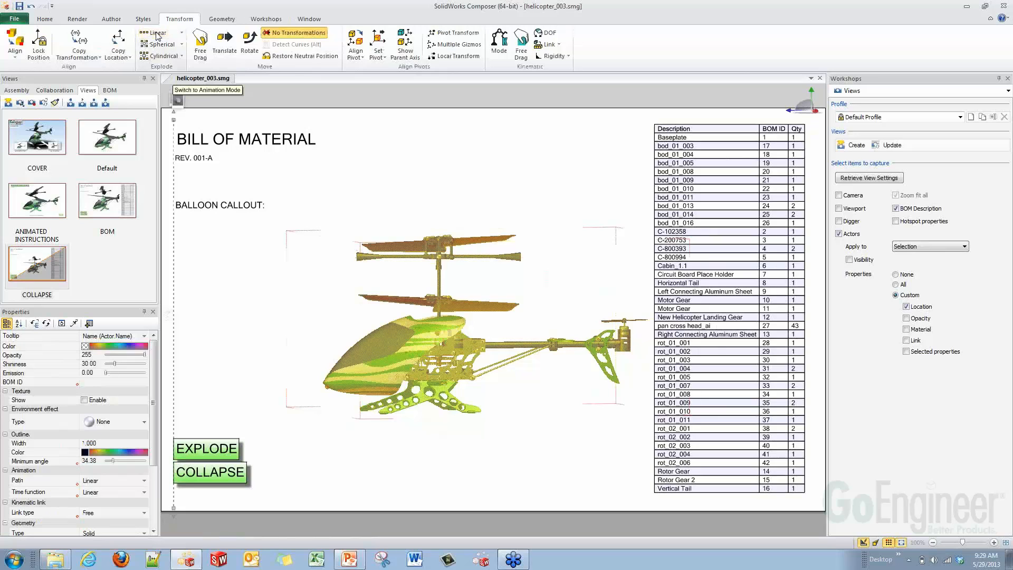
{"action": "left_click", "coordinate": [158, 33]}
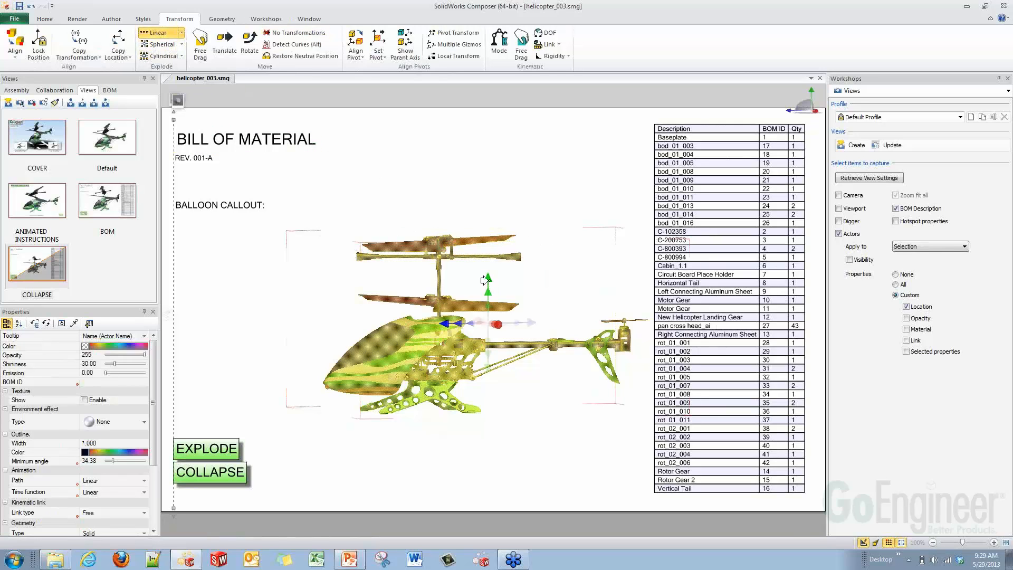
{"action": "left_click_drag", "start_coordinate": [483, 280], "coordinate": [488, 314]}
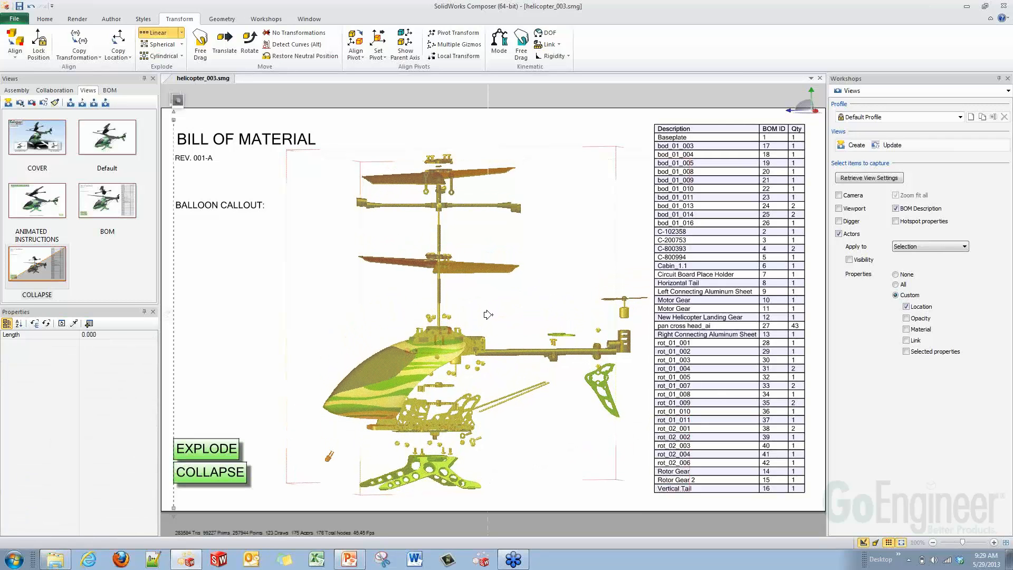
Create another custom view capturing the exploded component locations and the BOM description.
{"action": "right_click_drag", "start_coordinate": [502, 352], "coordinate": [511, 359]}
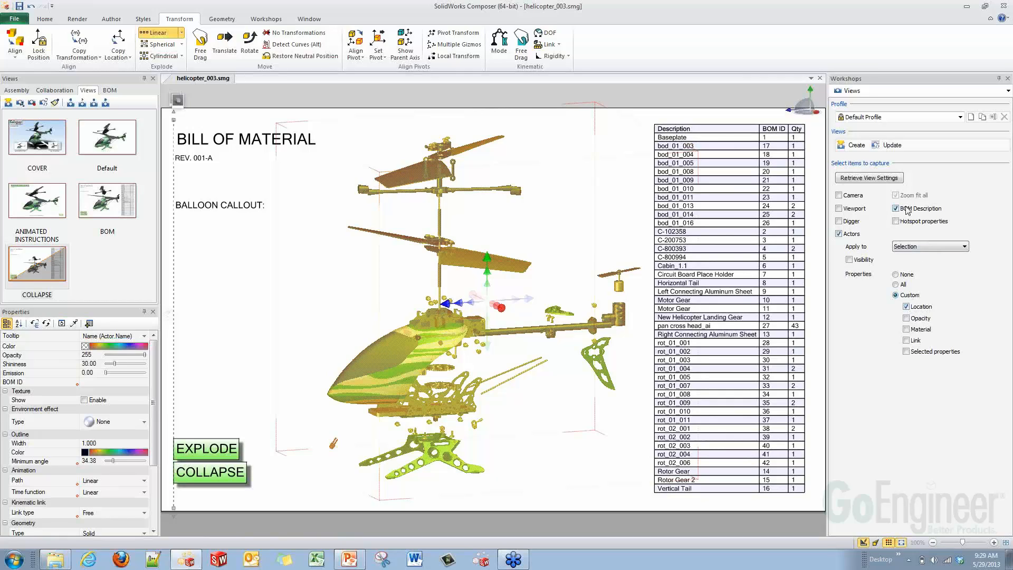
{"action": "left_click", "coordinate": [853, 144]}
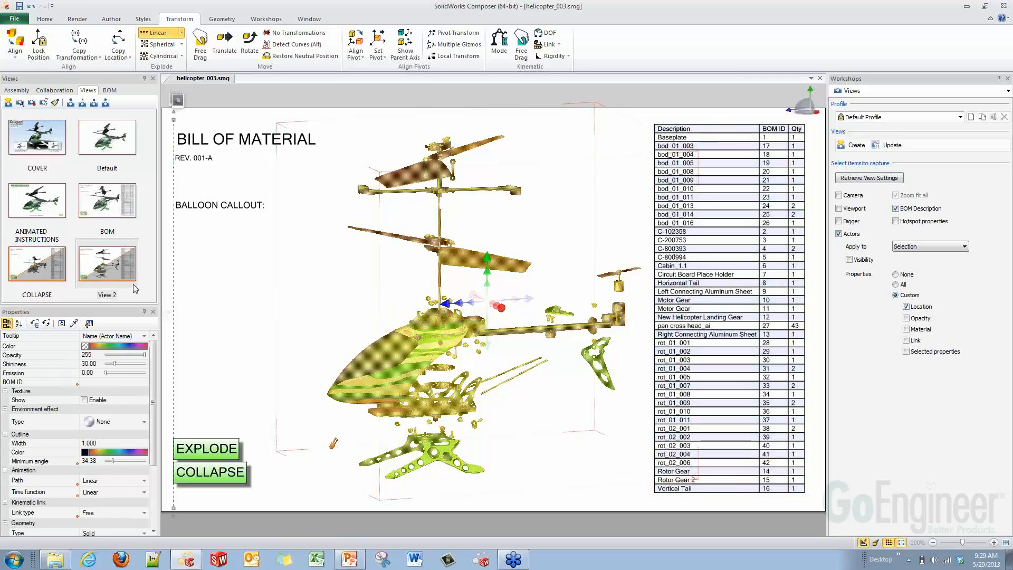
Rename the newly captured exploded view EXPLODE.
{"action": "left_click", "coordinate": [107, 295]}
{"action": "left_click", "coordinate": [107, 295]}
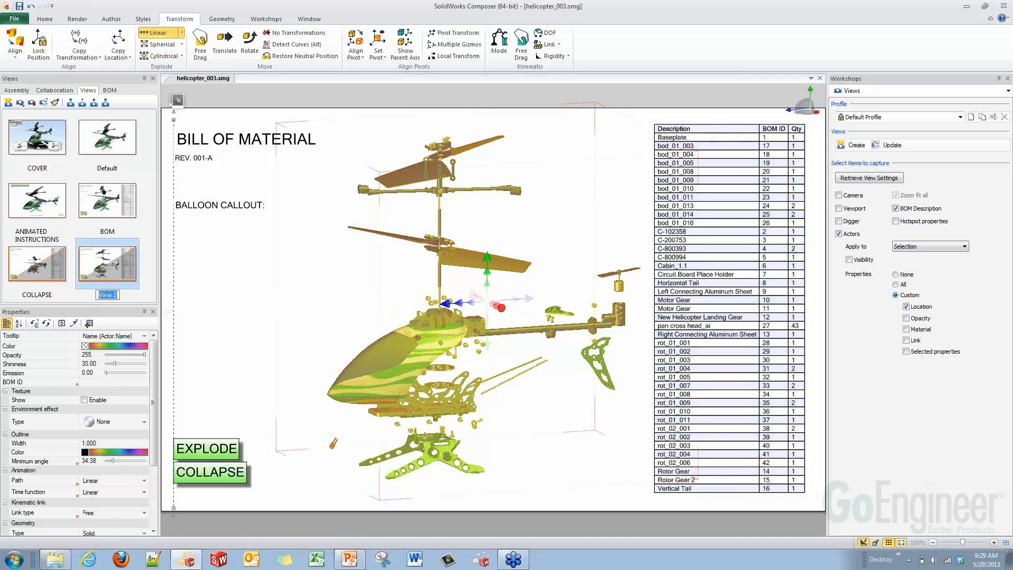
{"action": "key", "text": "BackSpace"}
{"action": "type", "text": "EXPLODE"}
{"action": "left_click", "coordinate": [191, 306]}
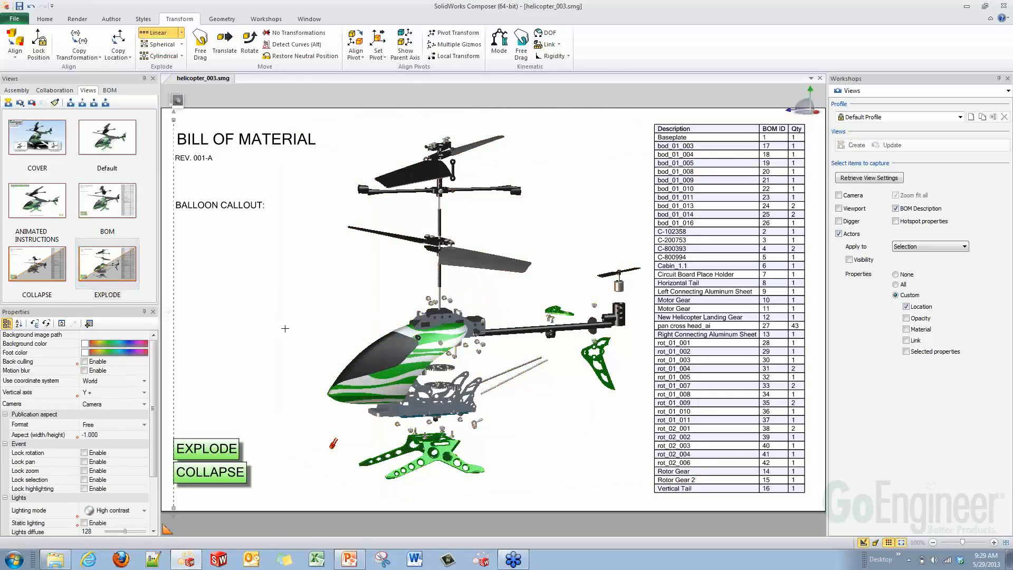
Test the COLLAPSE and EXPLODE custom views by applying them alternately to the helicopter from several camera angles.
{"action": "left_click_drag", "start_coordinate": [293, 328], "coordinate": [320, 332]}
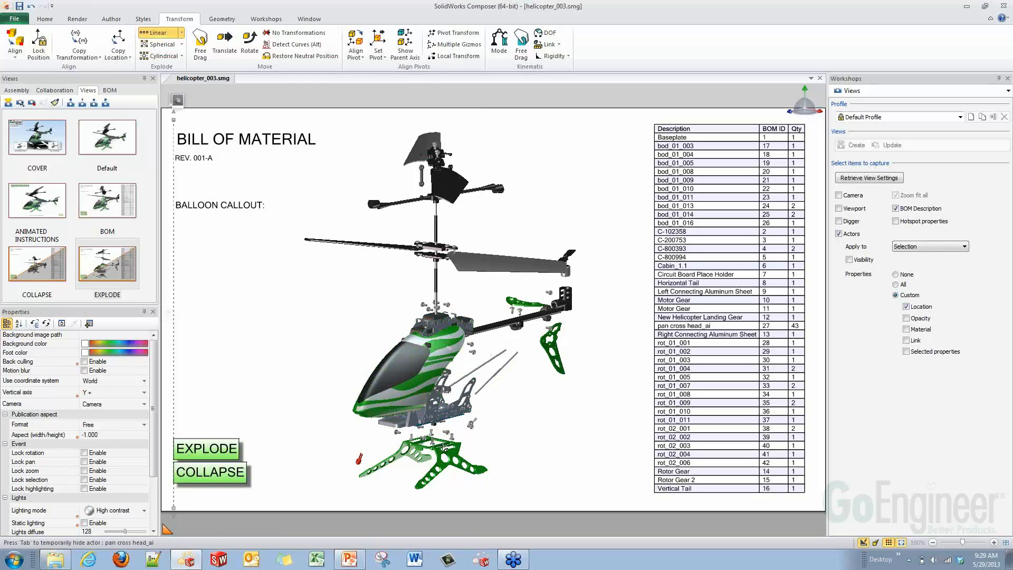
{"action": "left_click_drag", "start_coordinate": [463, 431], "coordinate": [474, 343]}
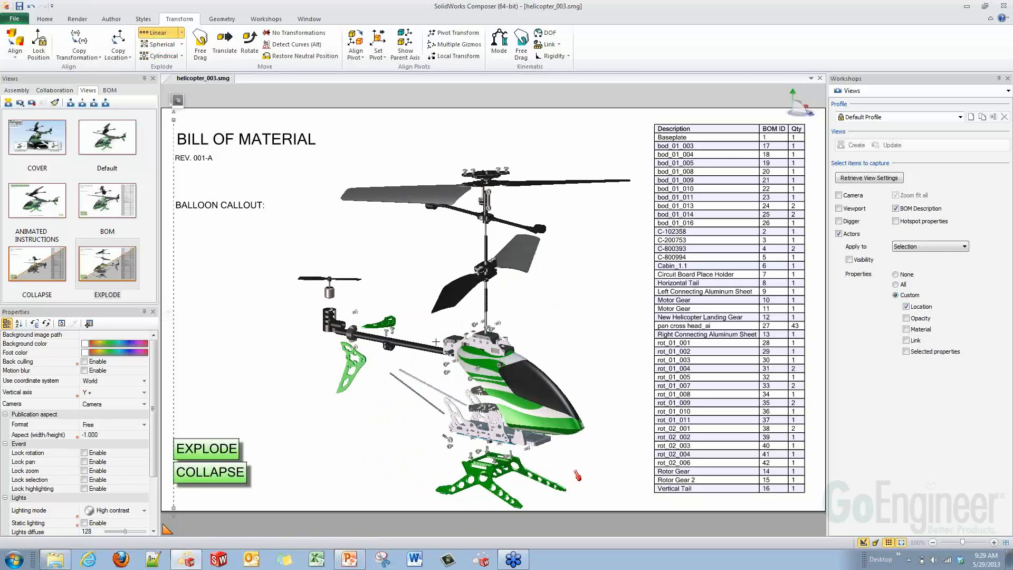
{"action": "middle_click_drag", "start_coordinate": [474, 343], "coordinate": [502, 369]}
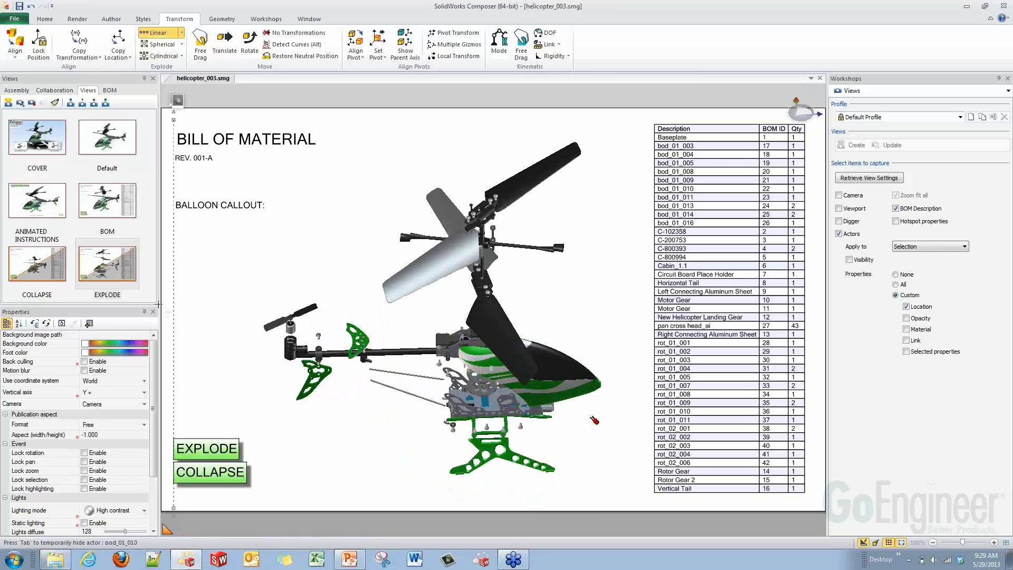
{"action": "left_click", "coordinate": [34, 268]}
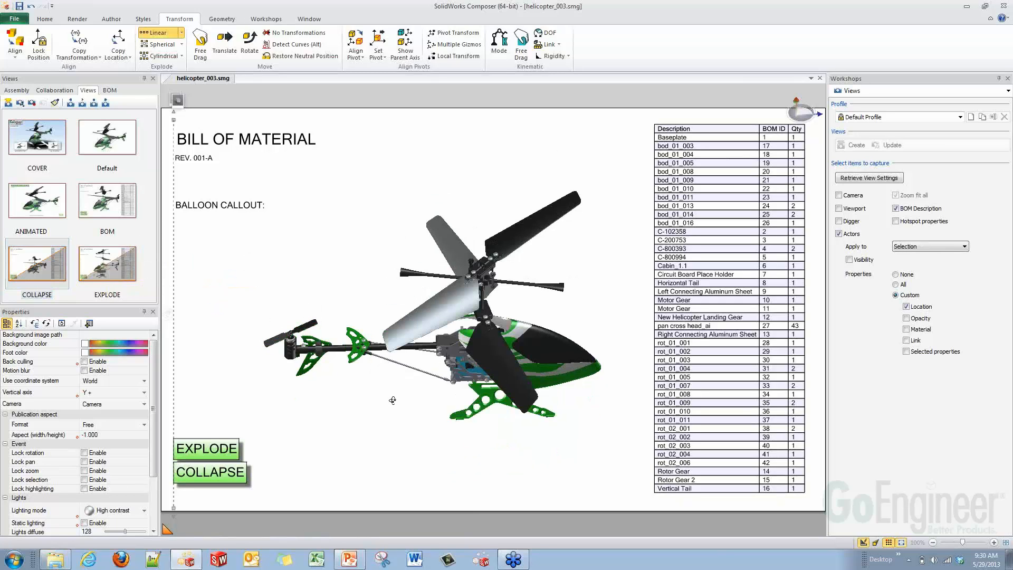
{"action": "left_click_drag", "start_coordinate": [107, 264], "coordinate": [306, 335]}
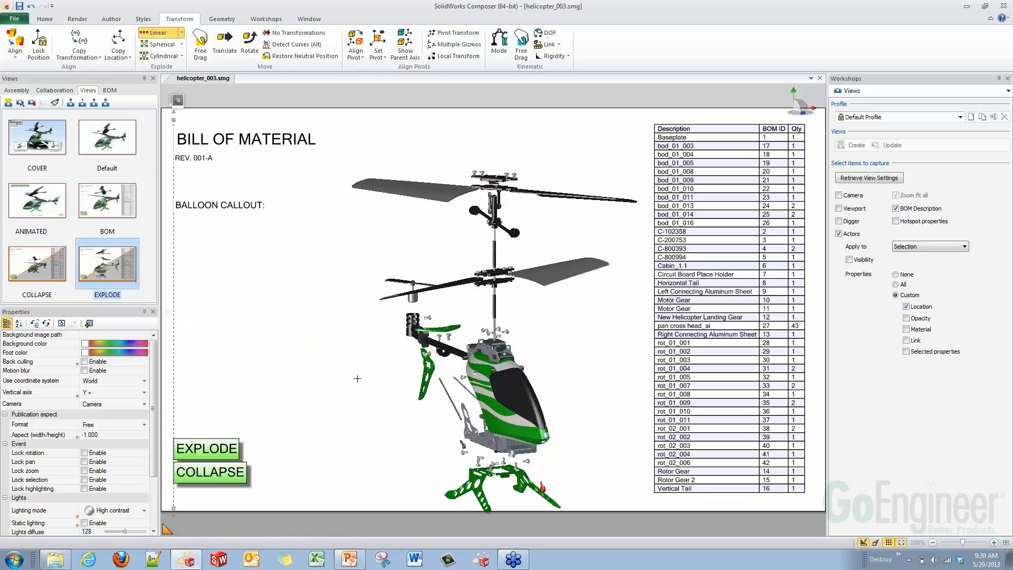
{"action": "middle_click_drag", "start_coordinate": [360, 365], "coordinate": [347, 507]}
{"action": "left_click", "coordinate": [30, 263]}
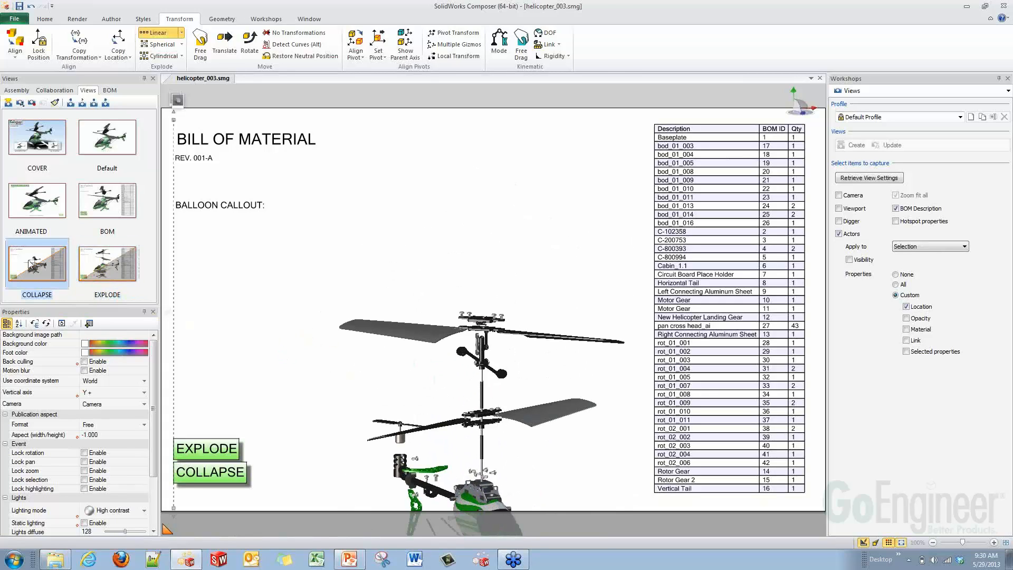
{"action": "left_click_drag", "start_coordinate": [30, 263], "coordinate": [232, 353]}
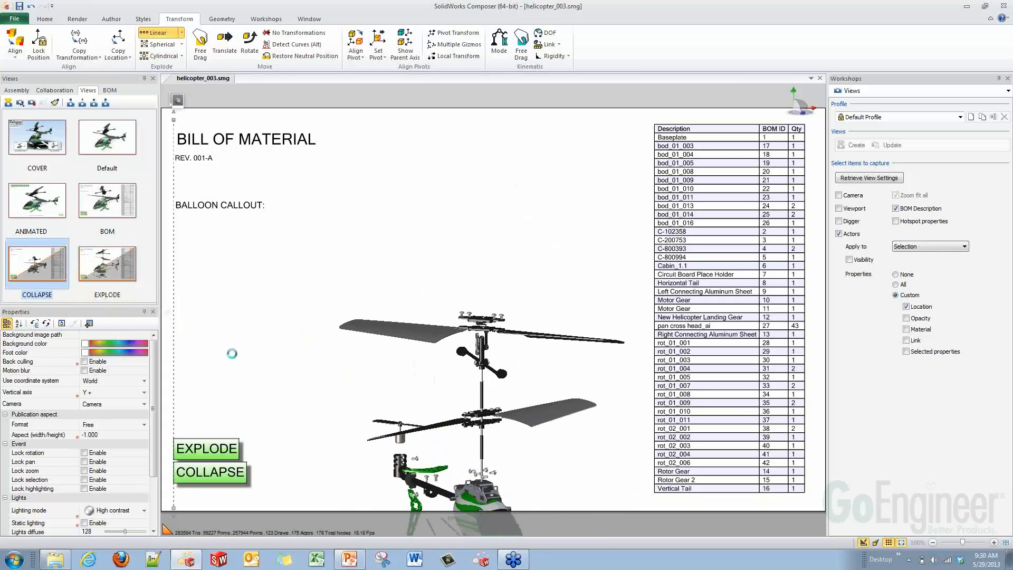
{"action": "left_click", "coordinate": [103, 267]}
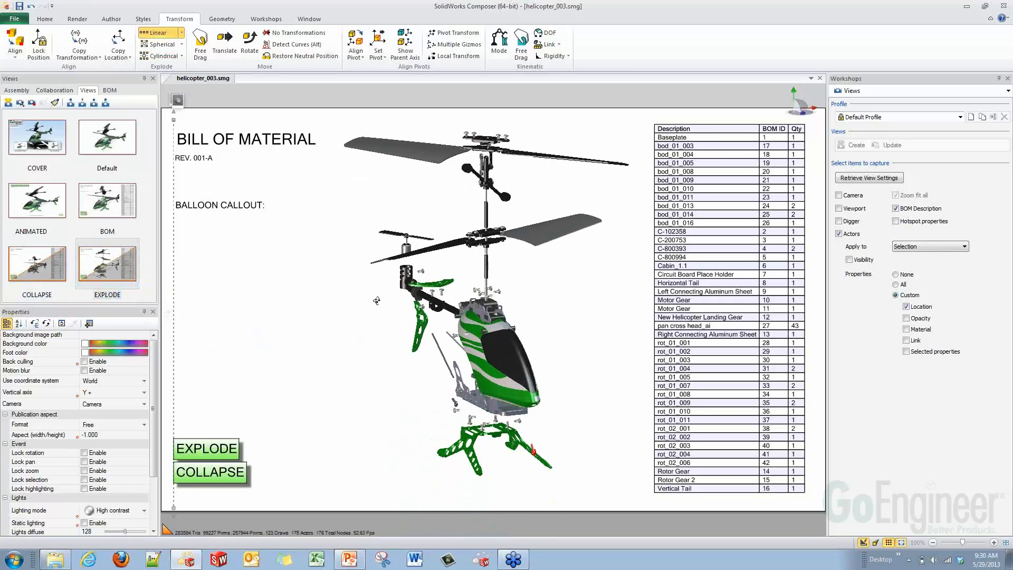
{"action": "right_click_drag", "start_coordinate": [322, 299], "coordinate": [318, 299]}
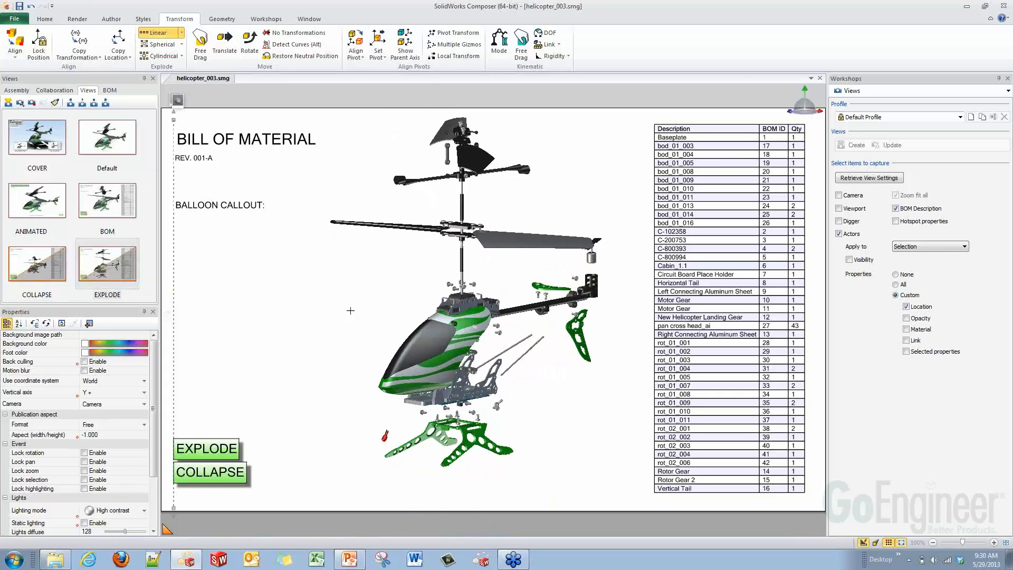
{"action": "middle_click_drag", "start_coordinate": [370, 315], "coordinate": [370, 328]}
{"action": "left_click_drag", "start_coordinate": [46, 270], "coordinate": [240, 349]}
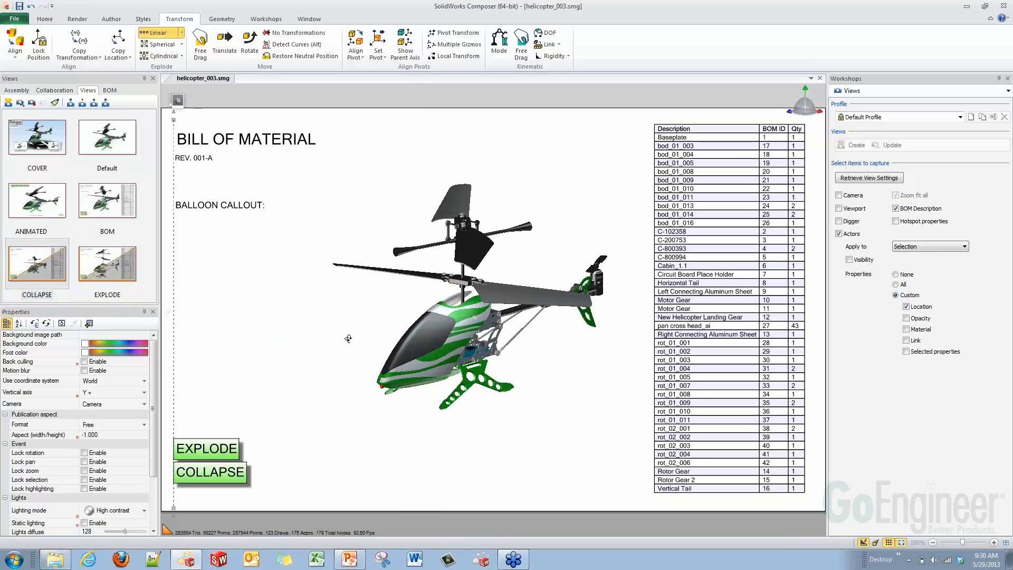
{"action": "left_click", "coordinate": [116, 273]}
{"action": "left_click_drag", "start_coordinate": [116, 273], "coordinate": [303, 355]}
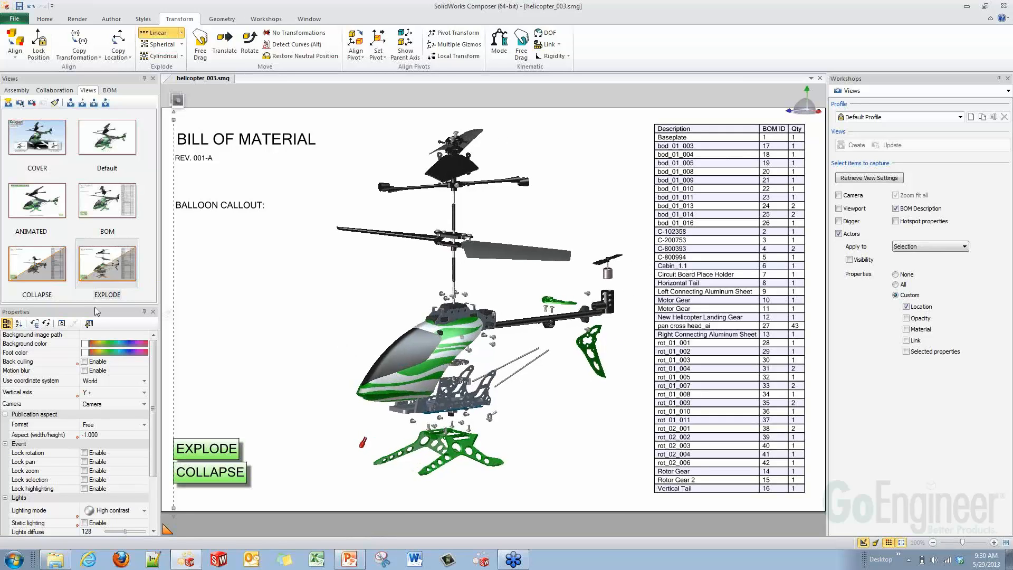
Apply the COLLAPSE view to the helicopter and create BOM callouts for all of its components, with transformations disabled.
{"action": "left_click_drag", "start_coordinate": [36, 263], "coordinate": [237, 344]}
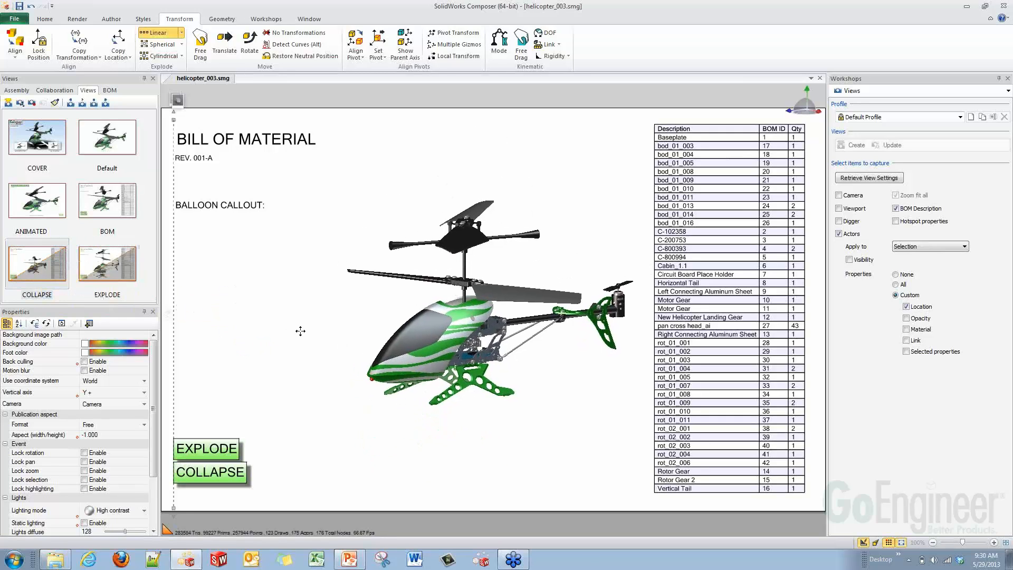
{"action": "left_click_drag", "start_coordinate": [325, 175], "coordinate": [529, 450]}
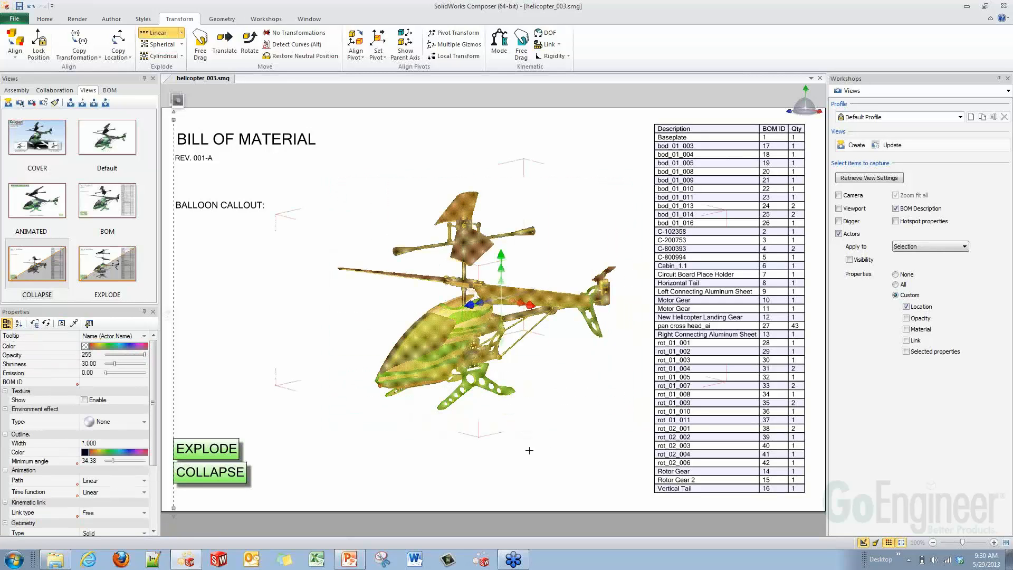
{"action": "left_click", "coordinate": [296, 34]}
{"action": "left_click_drag", "start_coordinate": [509, 407], "coordinate": [558, 434]}
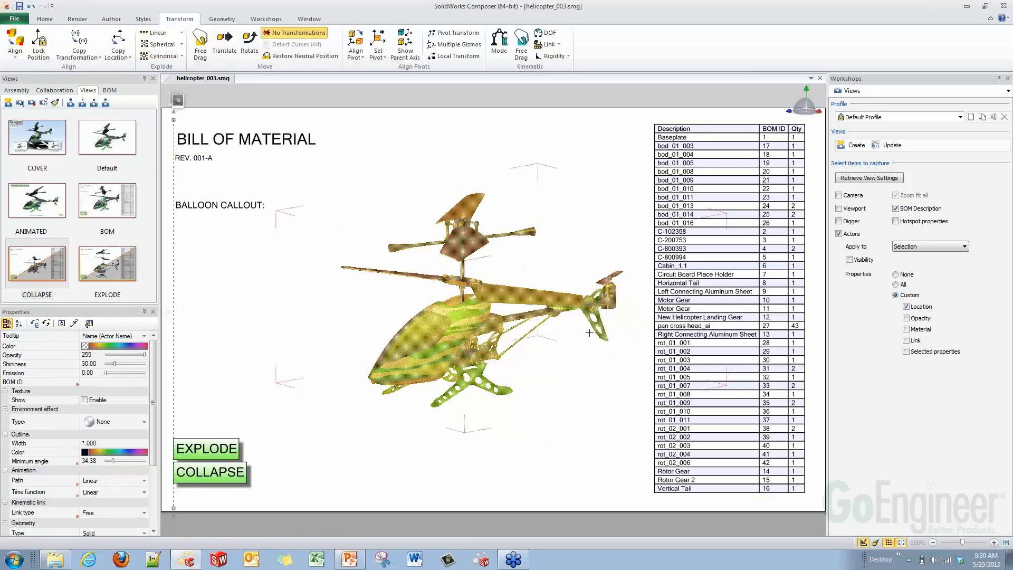
{"action": "left_click", "coordinate": [266, 19]}
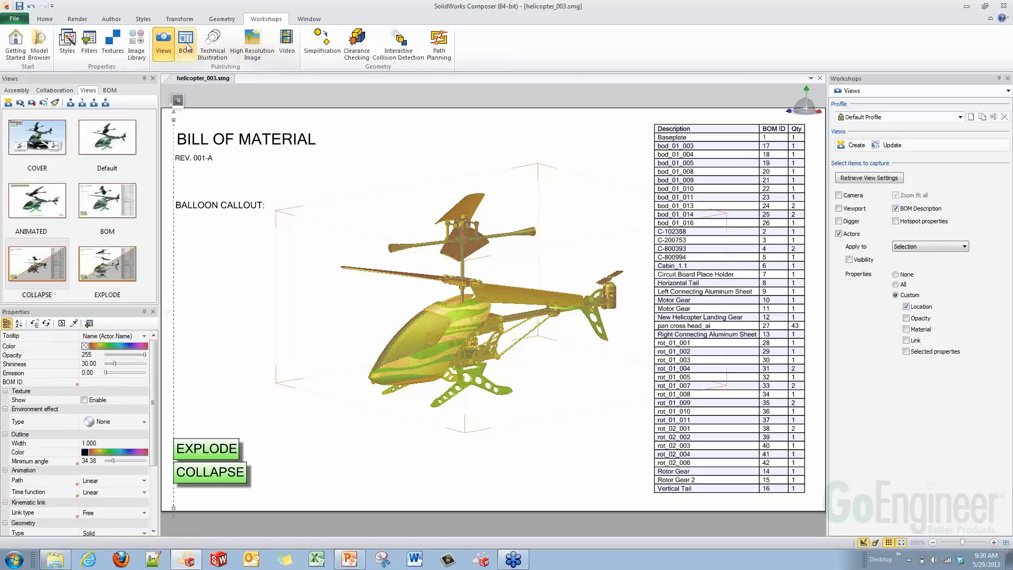
{"action": "left_click", "coordinate": [187, 50]}
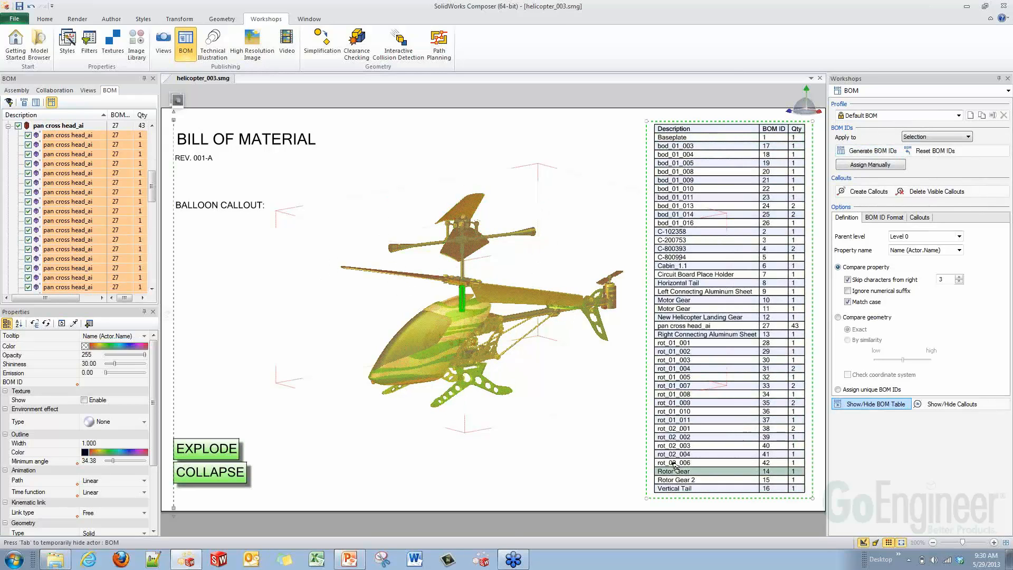
{"action": "left_click", "coordinate": [870, 193]}
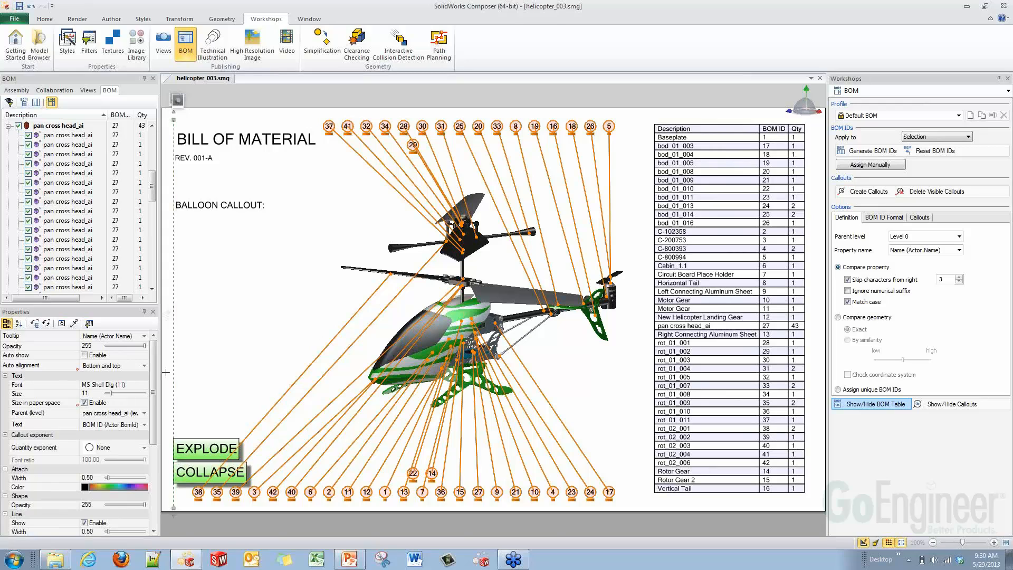
Set the auto alignment of the BOM callouts to Perimetric.
{"action": "left_click", "coordinate": [144, 366]}
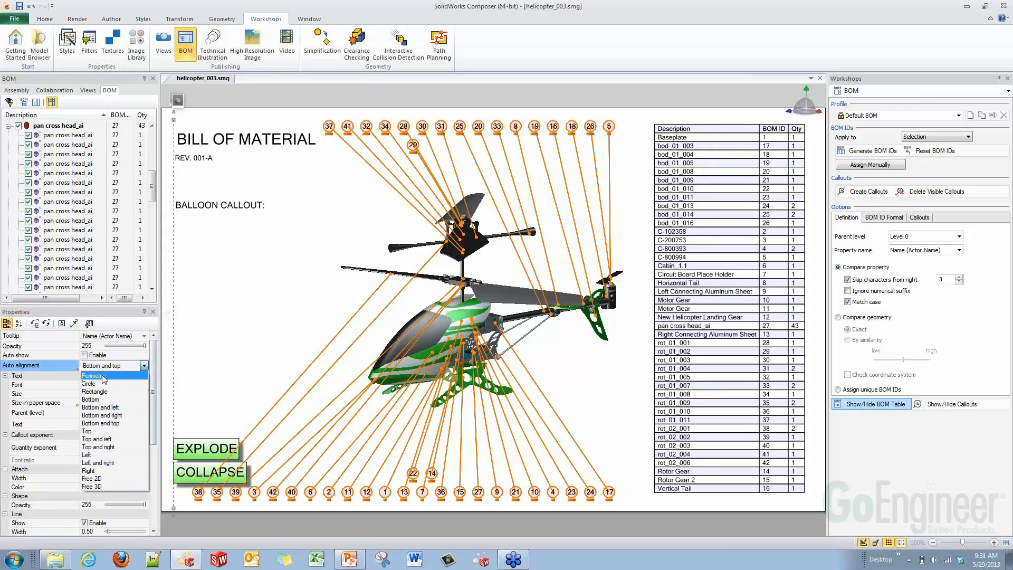
{"action": "left_click", "coordinate": [102, 376]}
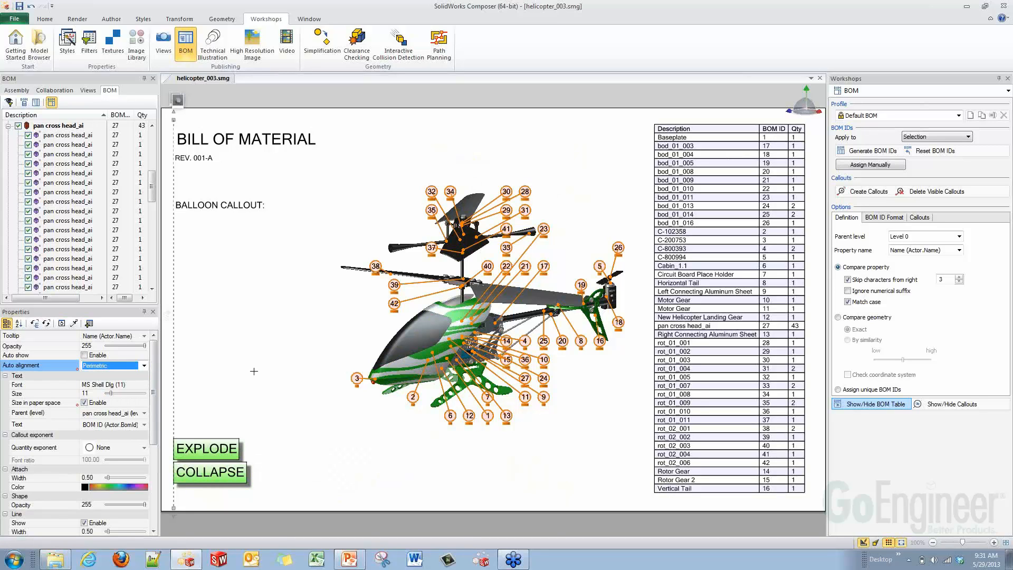
{"action": "mouse_move", "coordinate": [330, 419]}
{"action": "middle_mouse_down"}
{"action": "mouse_move", "coordinate": [383, 409]}
{"action": "mouse_move", "coordinate": [335, 403]}
{"action": "mouse_move", "coordinate": [341, 422]}
{"action": "middle_mouse_up"}
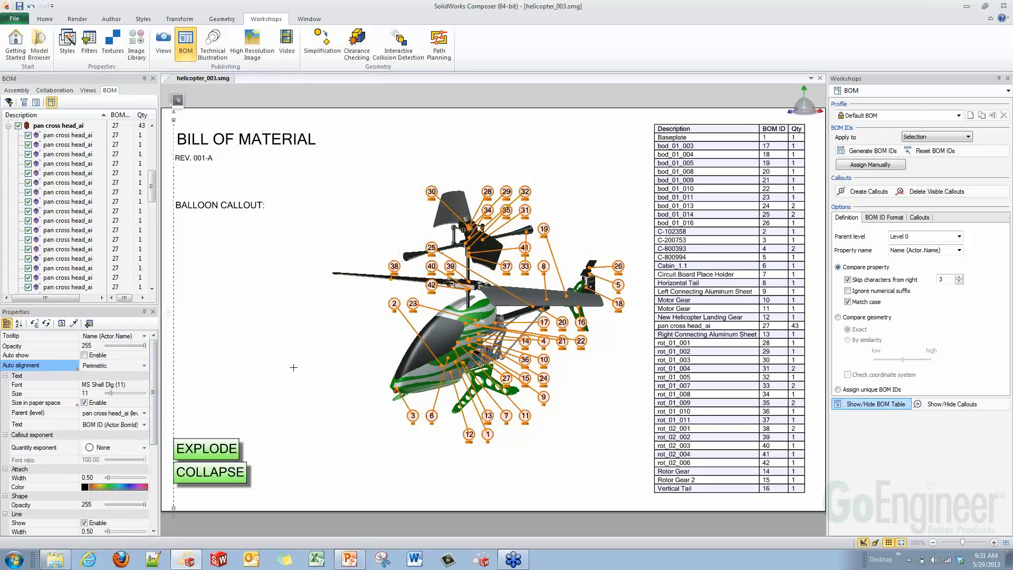
Configure view capture to record the custom Opacity property of the selected callouts instead of Location.
{"action": "left_click", "coordinate": [26, 347]}
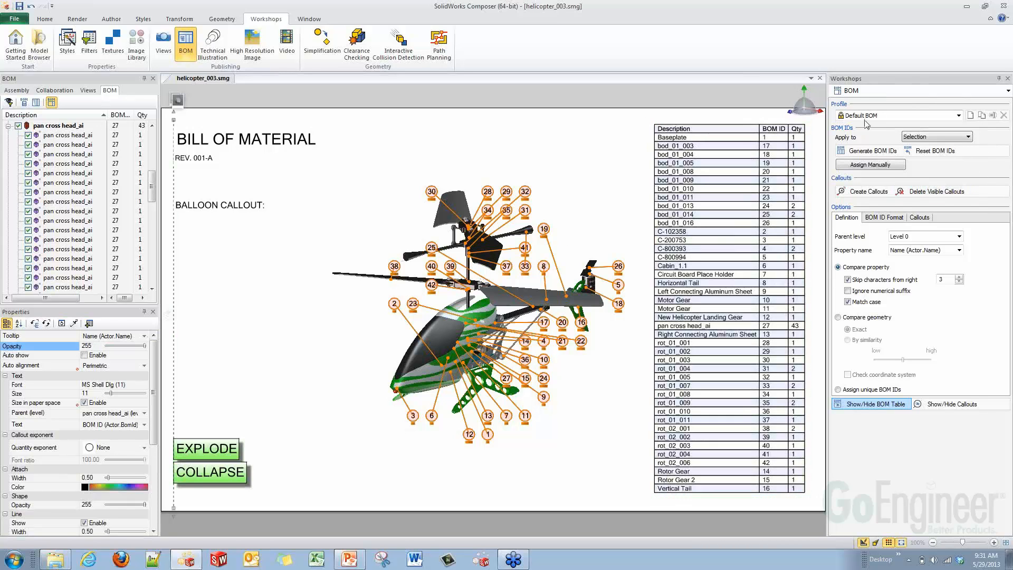
{"action": "left_click", "coordinate": [164, 42]}
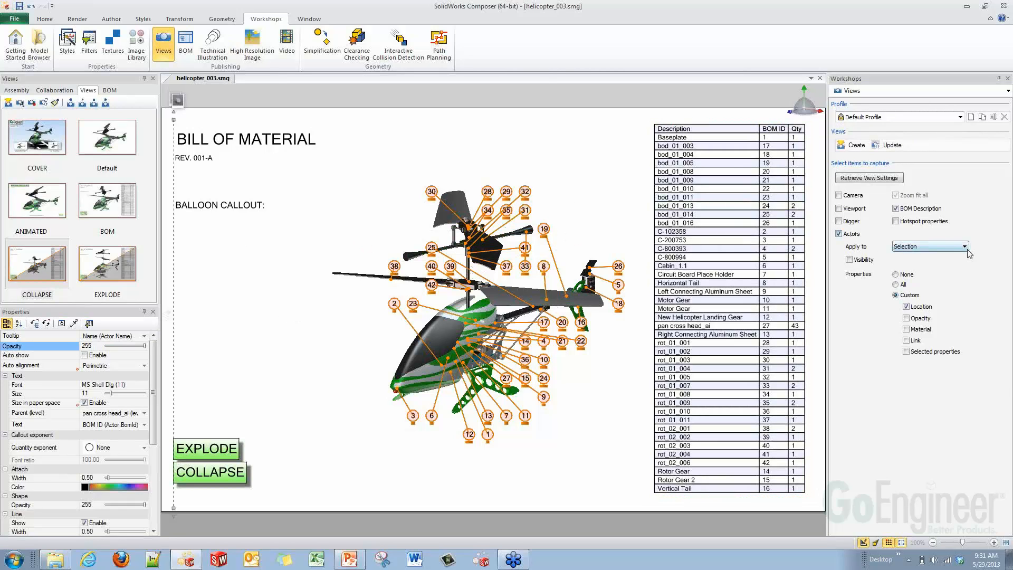
{"action": "left_click", "coordinate": [905, 306]}
{"action": "left_click", "coordinate": [905, 318]}
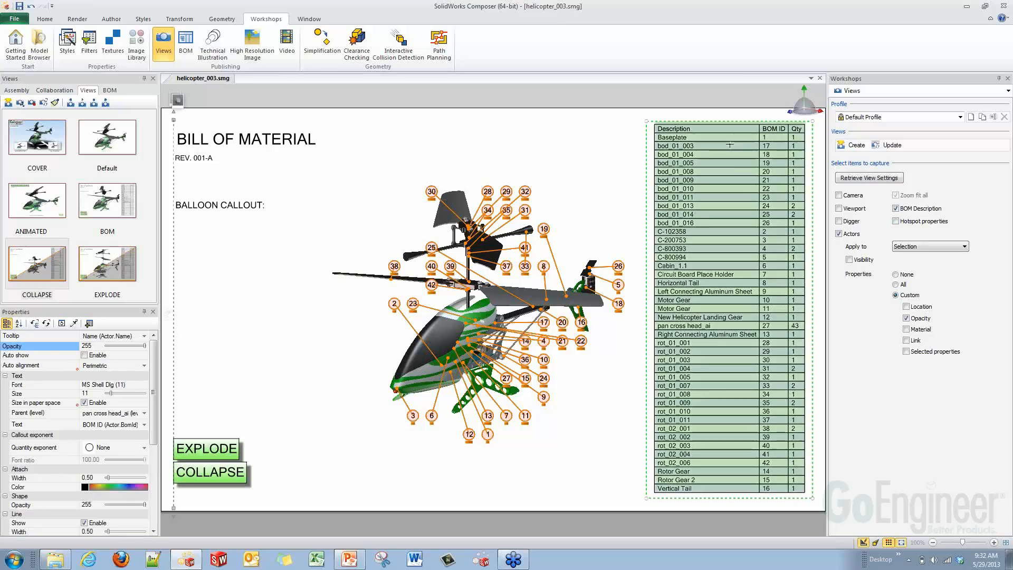
Create a custom view from the visible callouts and rename it SHOWN.
{"action": "left_click", "coordinate": [856, 145]}
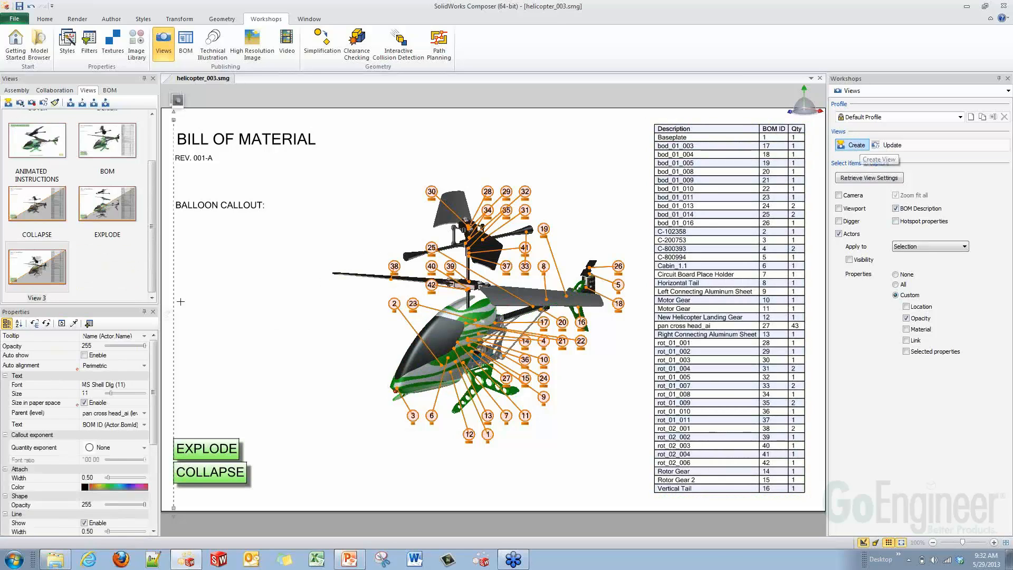
{"action": "left_click", "coordinate": [37, 298]}
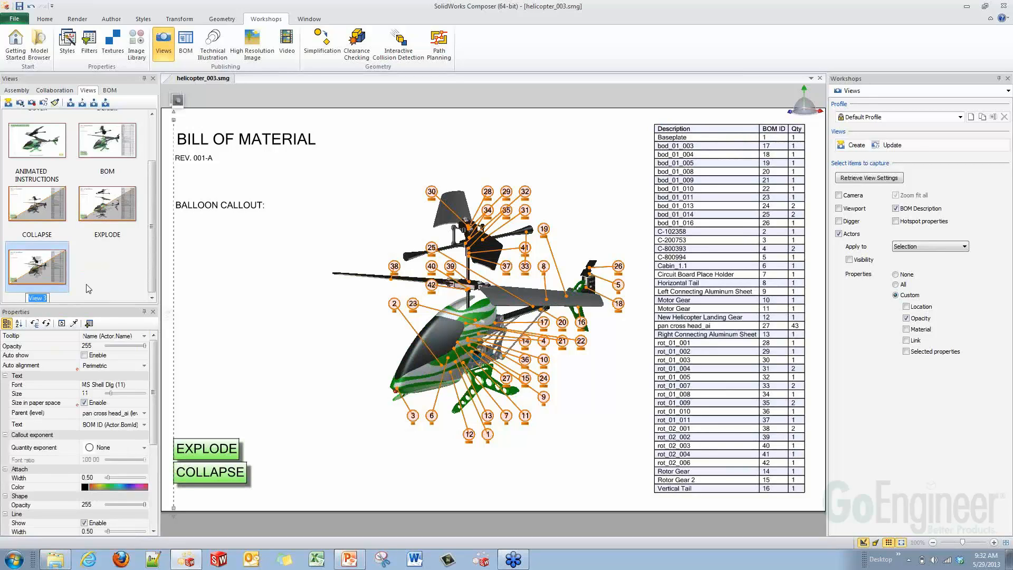
{"action": "type", "text": "SHOWN"}
{"action": "left_click", "coordinate": [118, 282]}
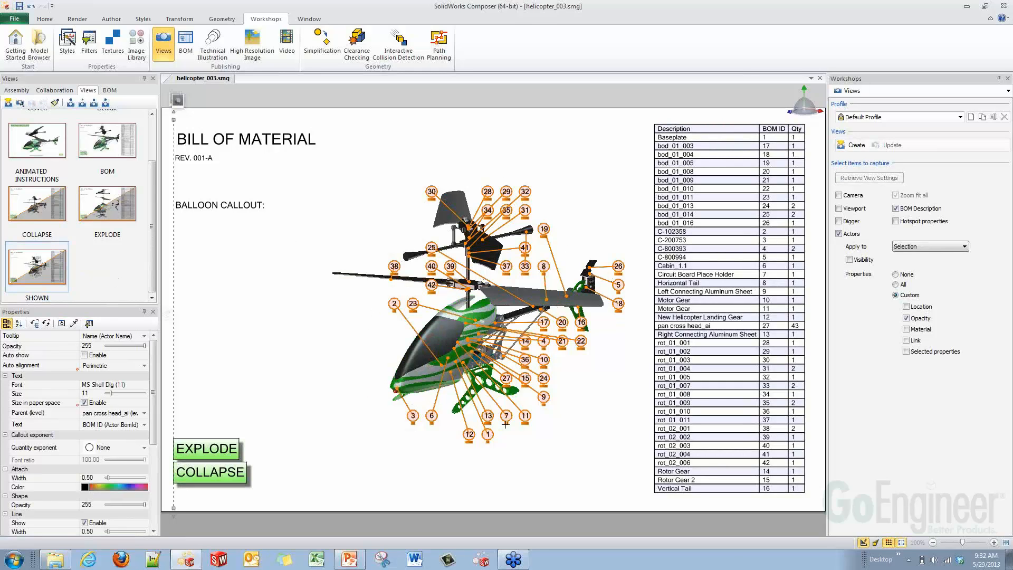
Capture the callouts at opacity 0 in a custom view named HIDDEN and test it against the SHOWN view.
{"action": "left_click_drag", "start_coordinate": [145, 346], "coordinate": [101, 352]}
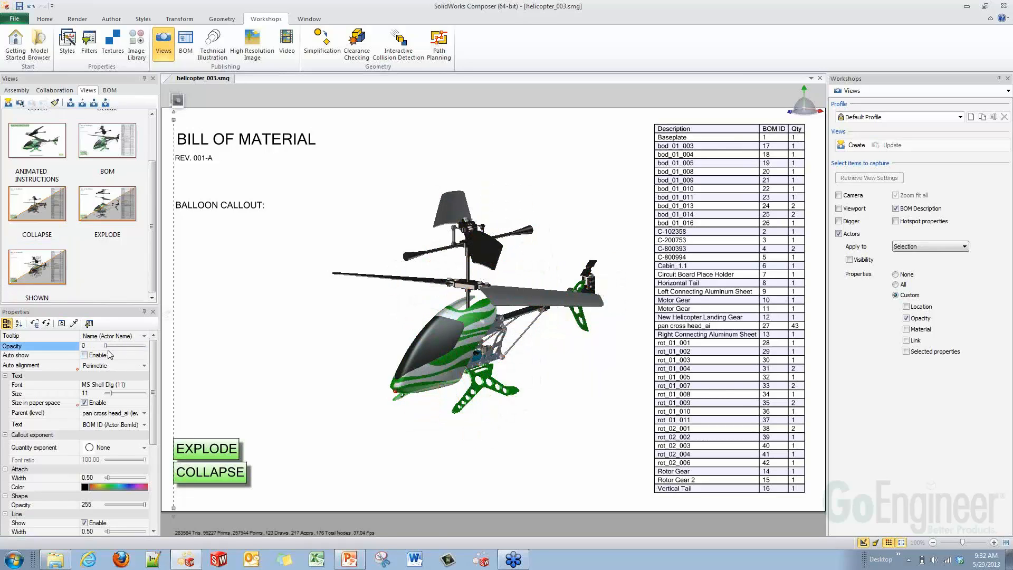
{"action": "left_click", "coordinate": [724, 232]}
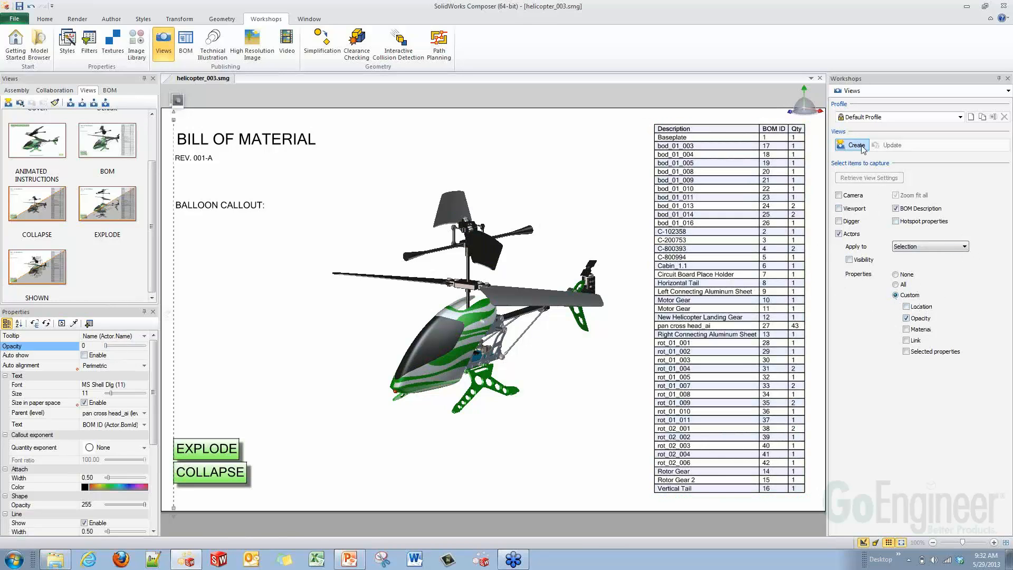
{"action": "left_click", "coordinate": [854, 145]}
{"action": "left_click", "coordinate": [113, 303]}
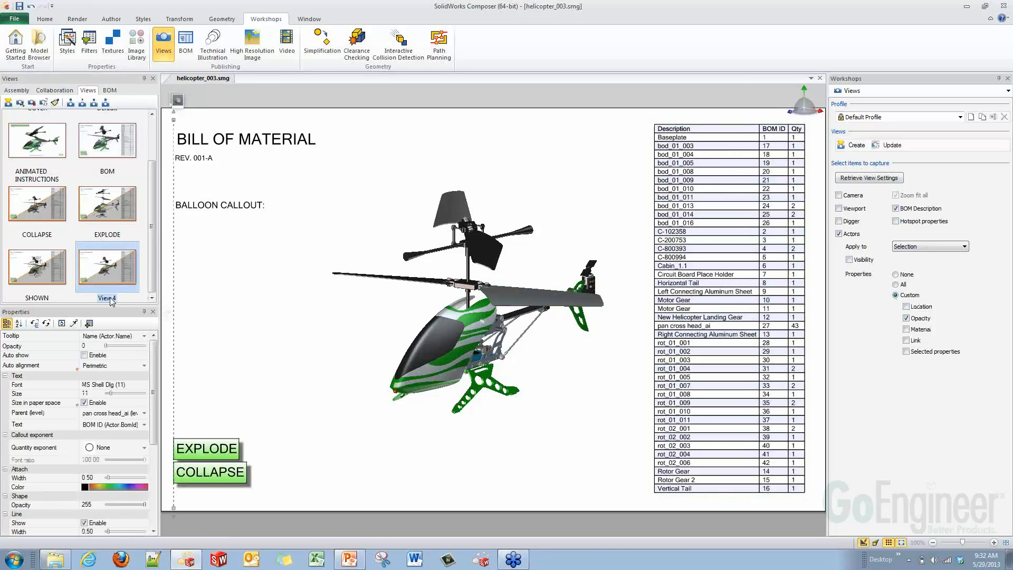
{"action": "left_click", "coordinate": [112, 299]}
{"action": "type", "text": "HIDDEN"}
{"action": "left_click", "coordinate": [248, 319]}
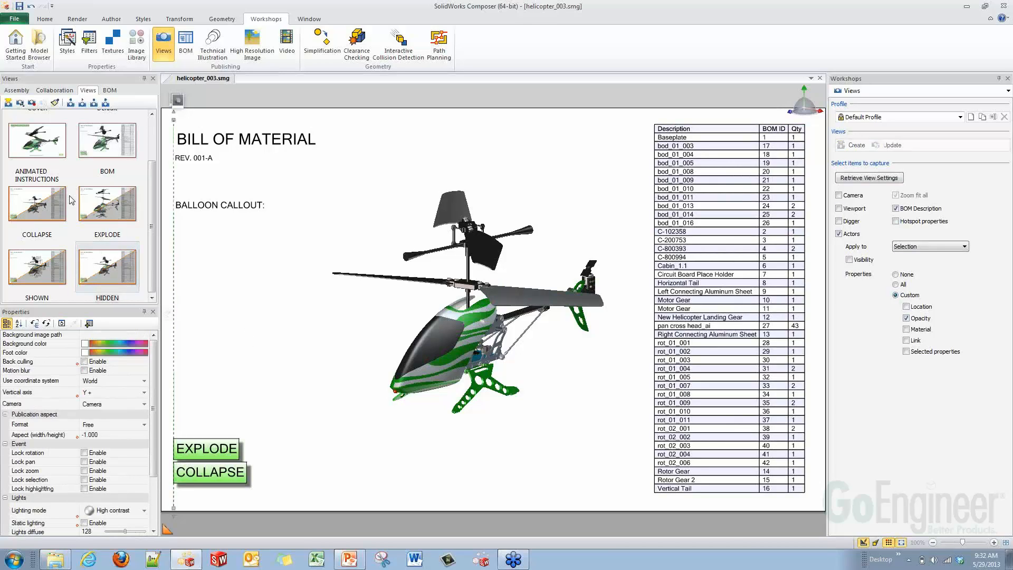
{"action": "left_click_drag", "start_coordinate": [32, 253], "coordinate": [248, 318]}
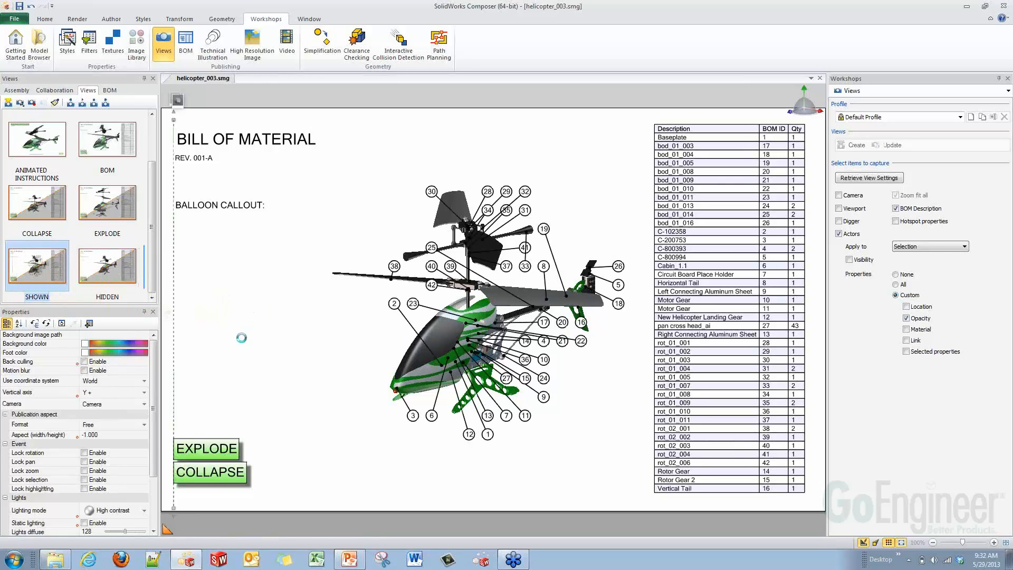
{"action": "left_click_drag", "start_coordinate": [106, 270], "coordinate": [235, 346]}
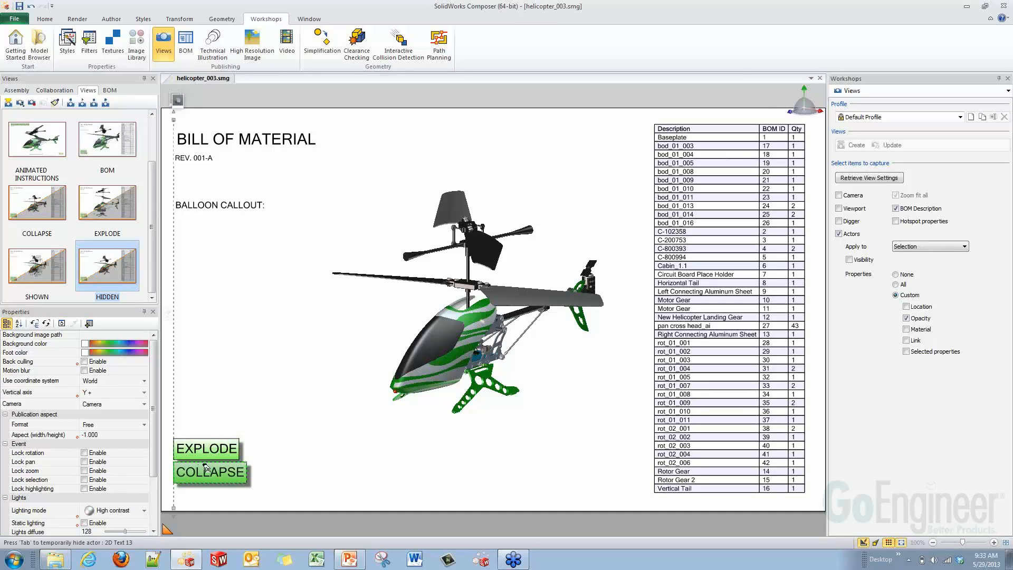
Link the EXPLODE text button to the EXPLODE view (view://EXPLODE).
{"action": "left_click", "coordinate": [199, 444]}
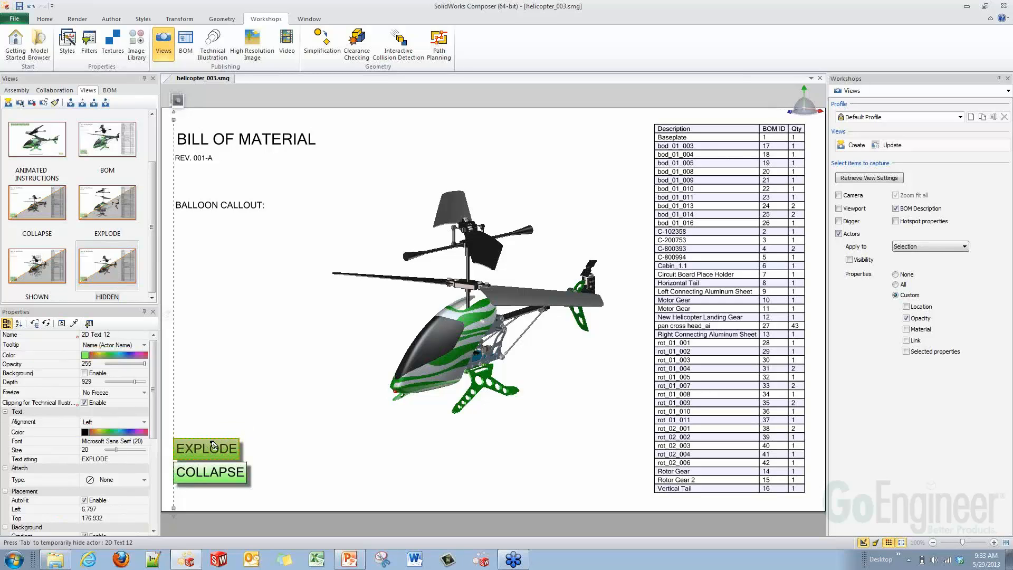
{"action": "left_click_drag", "start_coordinate": [152, 390], "coordinate": [159, 468]}
{"action": "scroll", "coordinate": [158, 479], "scroll_direction": "down", "scroll_amount": 1}
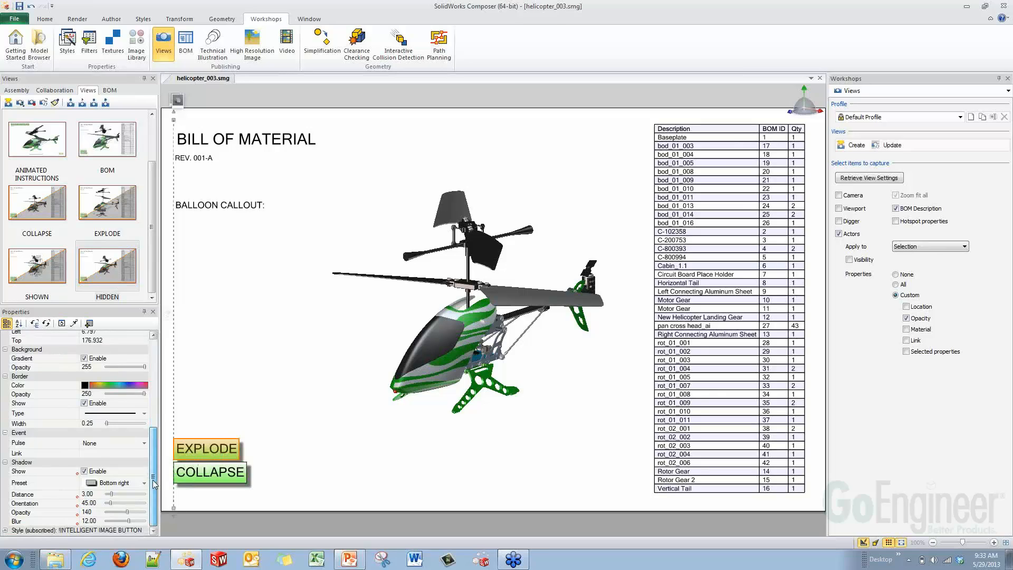
{"action": "left_click", "coordinate": [134, 453]}
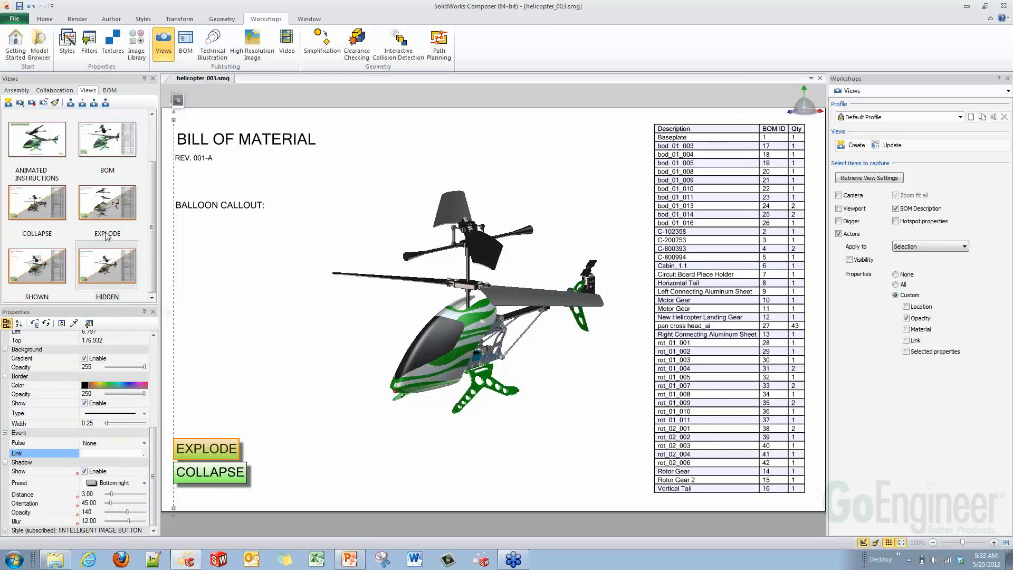
{"action": "left_click", "coordinate": [142, 453]}
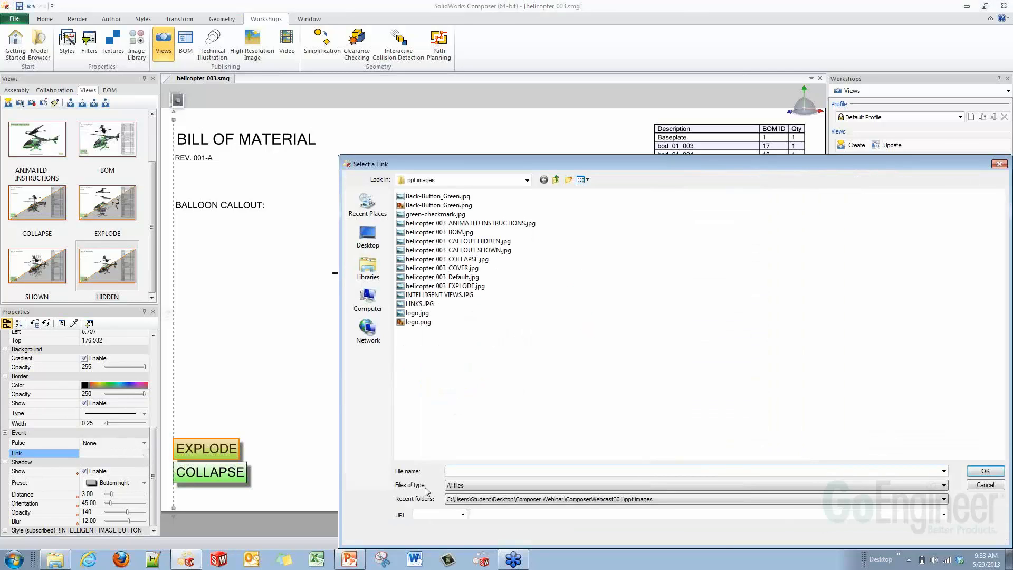
{"action": "left_click", "coordinate": [462, 514]}
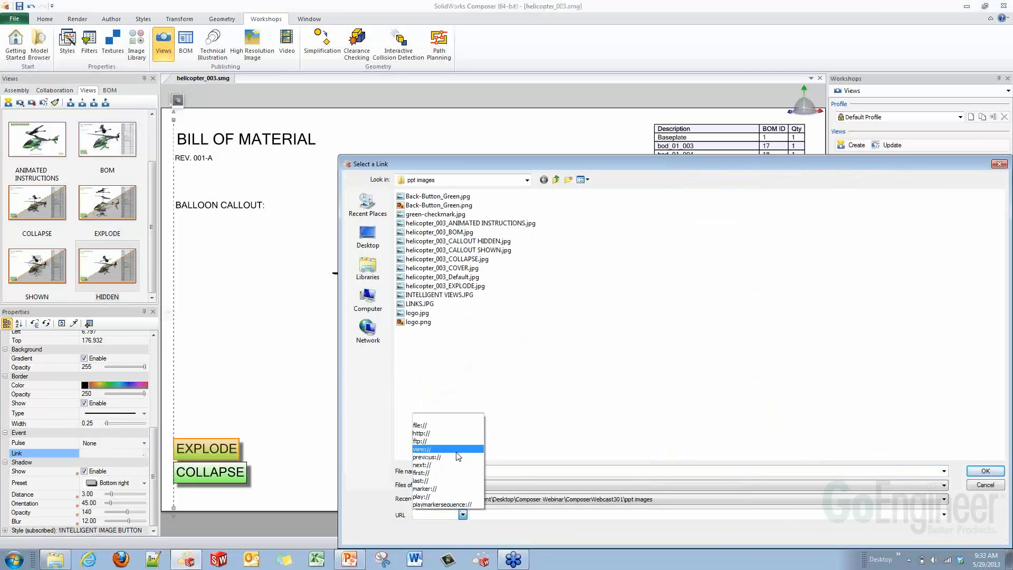
{"action": "left_click", "coordinate": [456, 449]}
{"action": "left_click", "coordinate": [944, 514]}
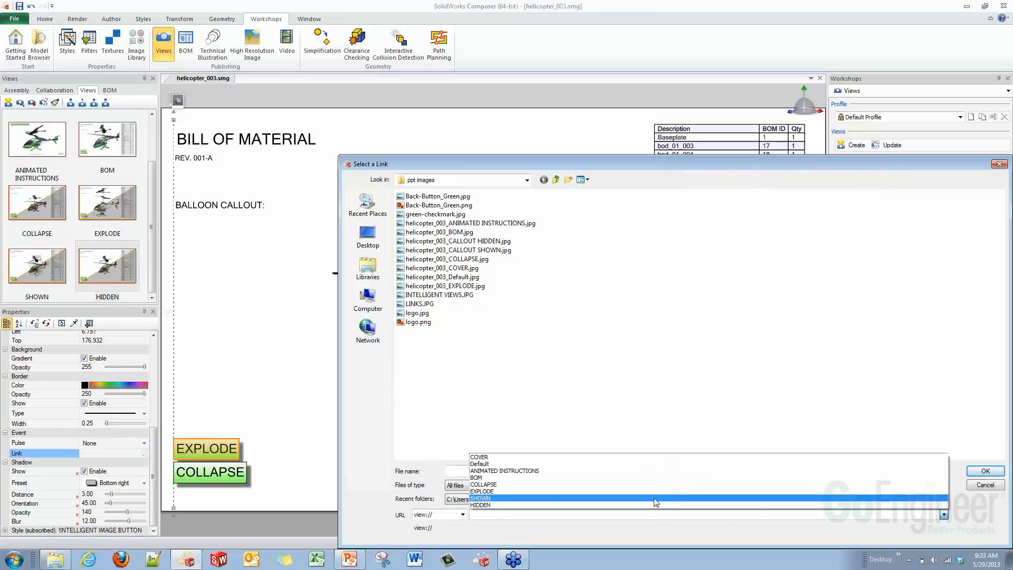
{"action": "left_click", "coordinate": [533, 491]}
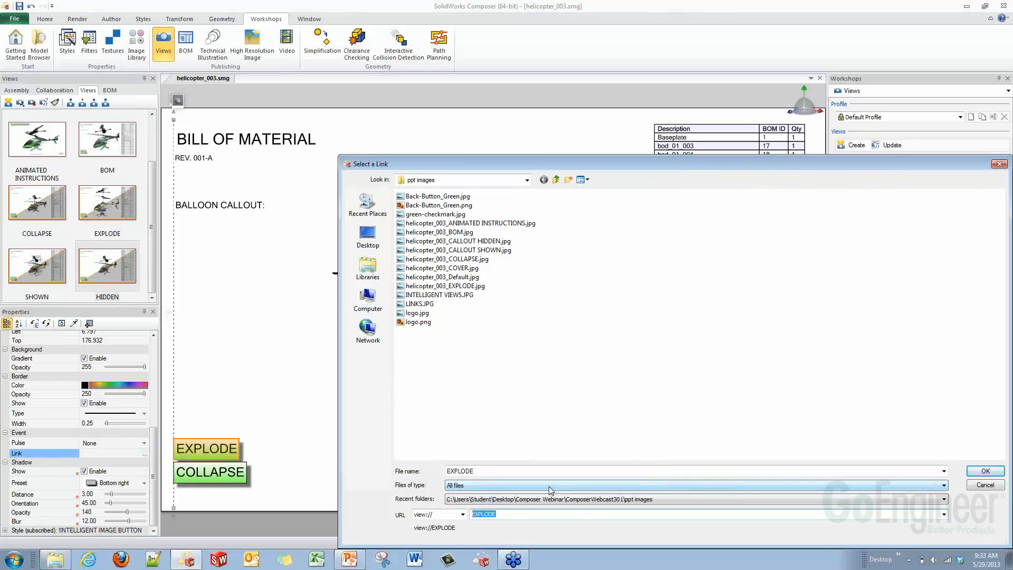
{"action": "left_click", "coordinate": [984, 471]}
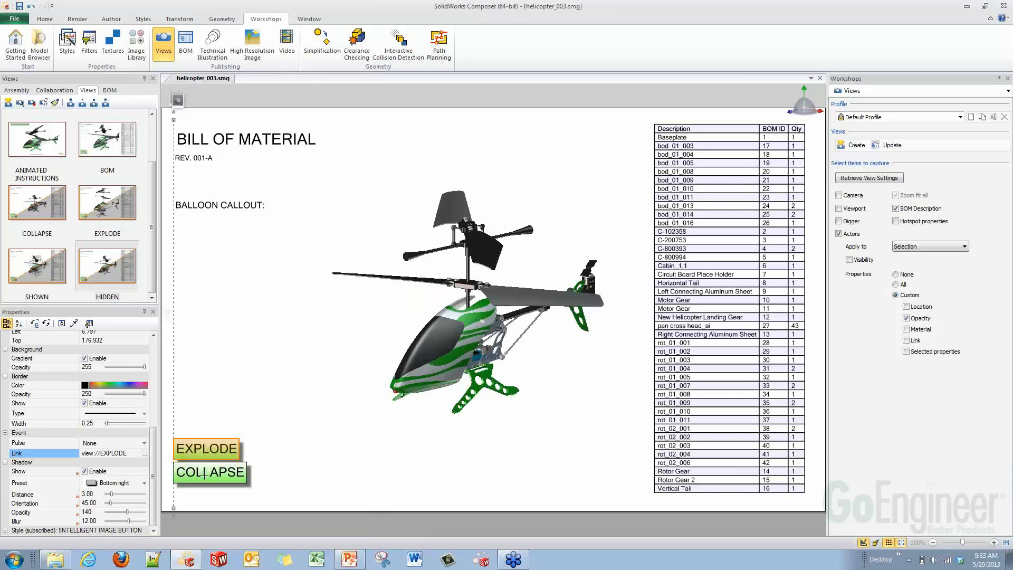
Link the COLLAPSE text button to view://COLLAPSE and update the BOM view with the linked buttons.
{"action": "left_click", "coordinate": [207, 469]}
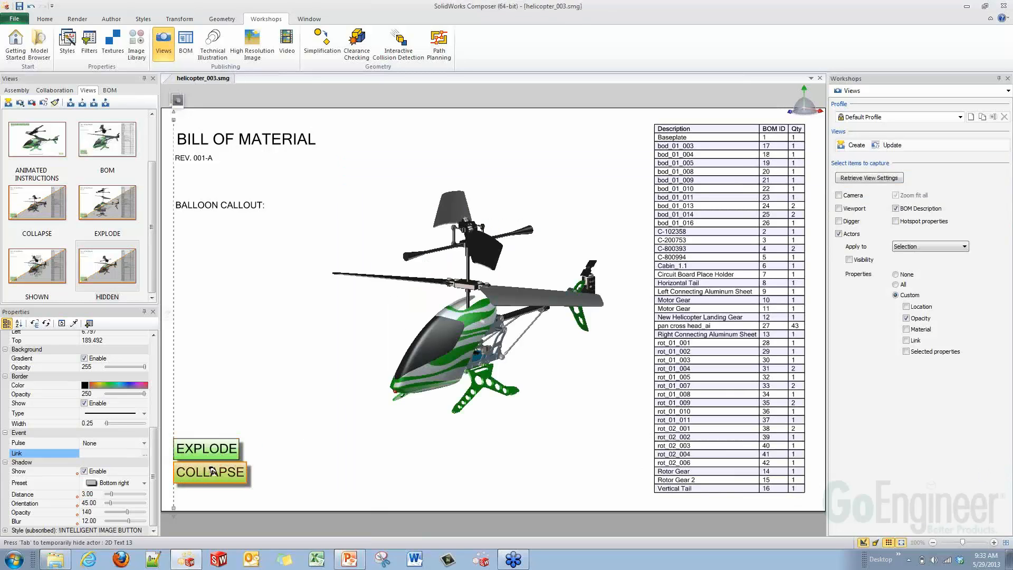
{"action": "left_click", "coordinate": [145, 454]}
{"action": "left_click", "coordinate": [464, 515]}
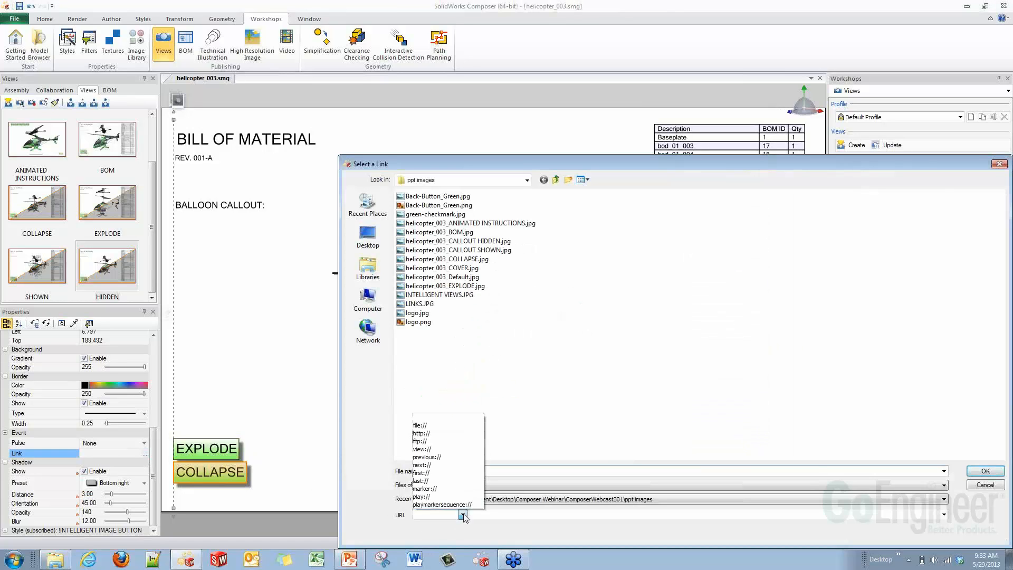
{"action": "left_click", "coordinate": [458, 452]}
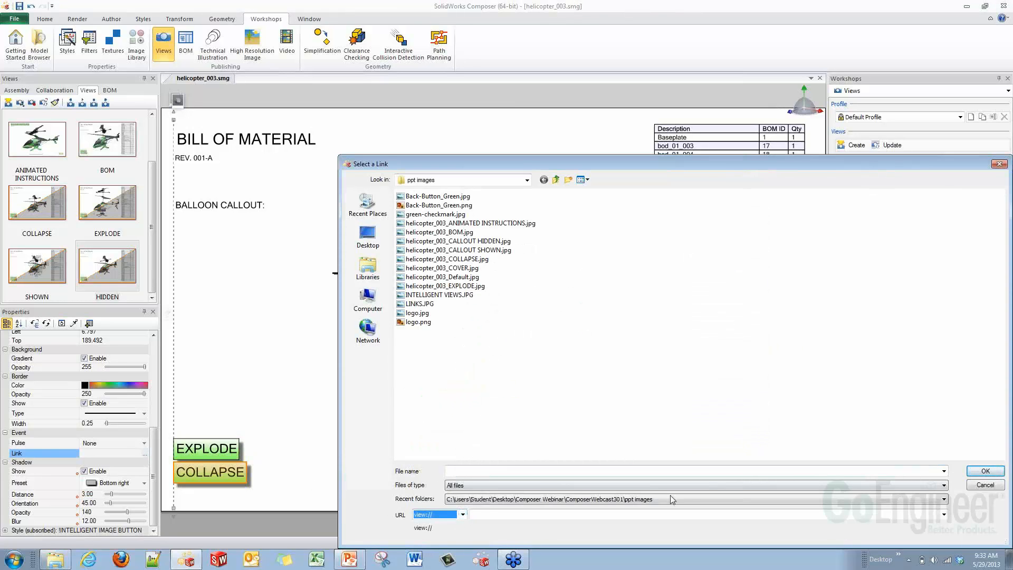
{"action": "left_click", "coordinate": [943, 515]}
{"action": "left_click", "coordinate": [750, 490]}
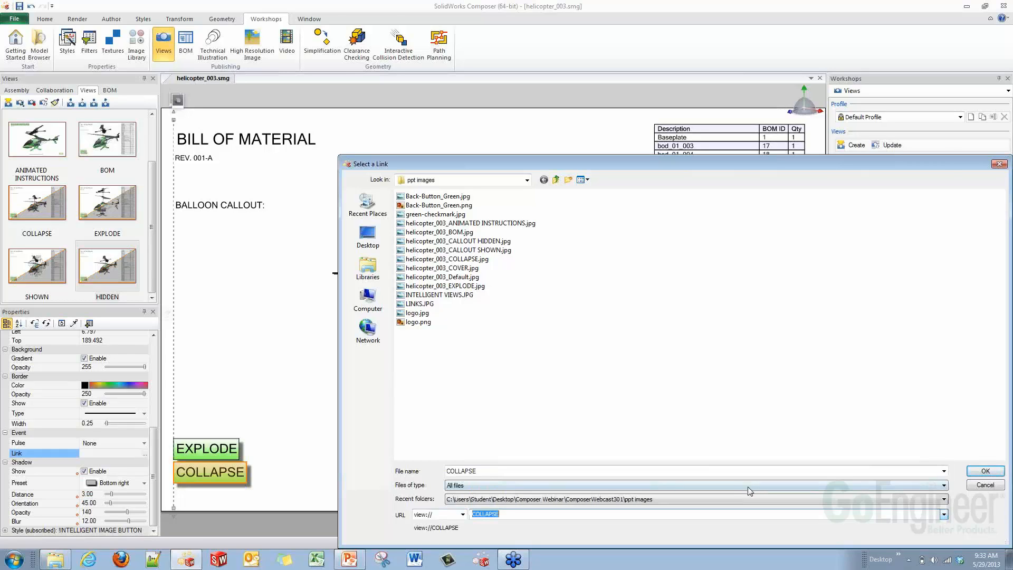
{"action": "left_click", "coordinate": [985, 471]}
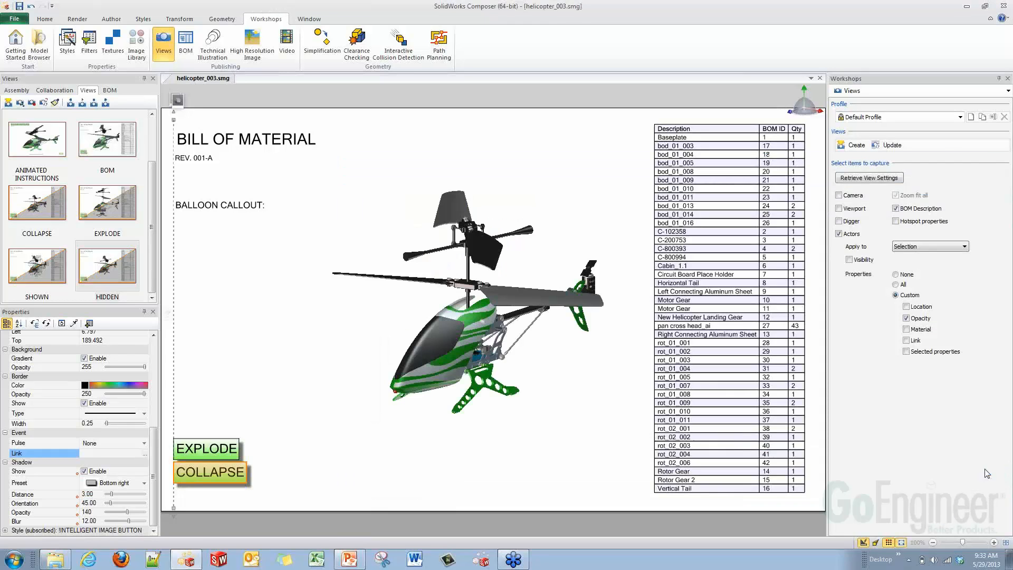
{"action": "left_click", "coordinate": [247, 382]}
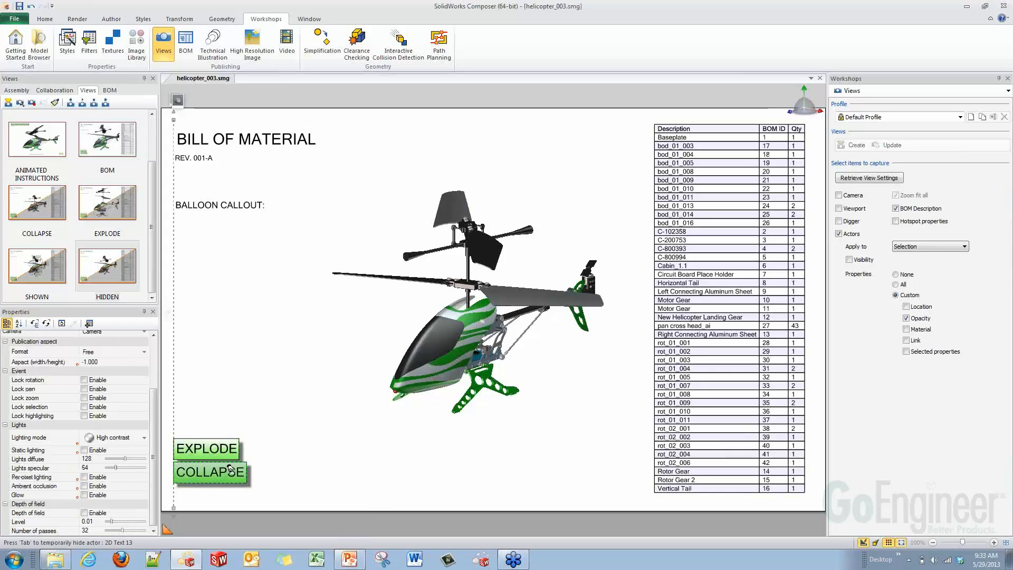
{"action": "left_click", "coordinate": [112, 146]}
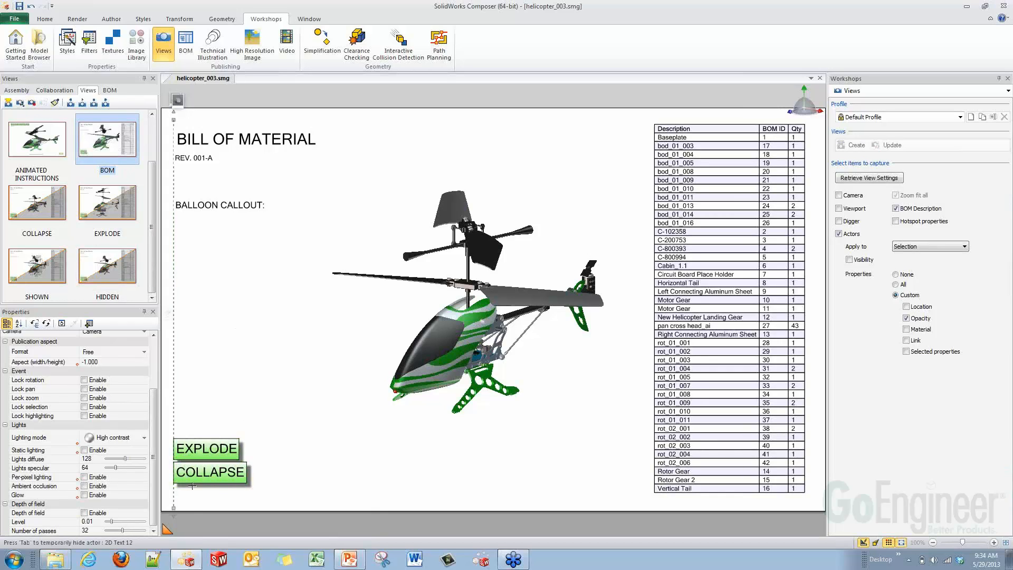
{"action": "left_click", "coordinate": [30, 104]}
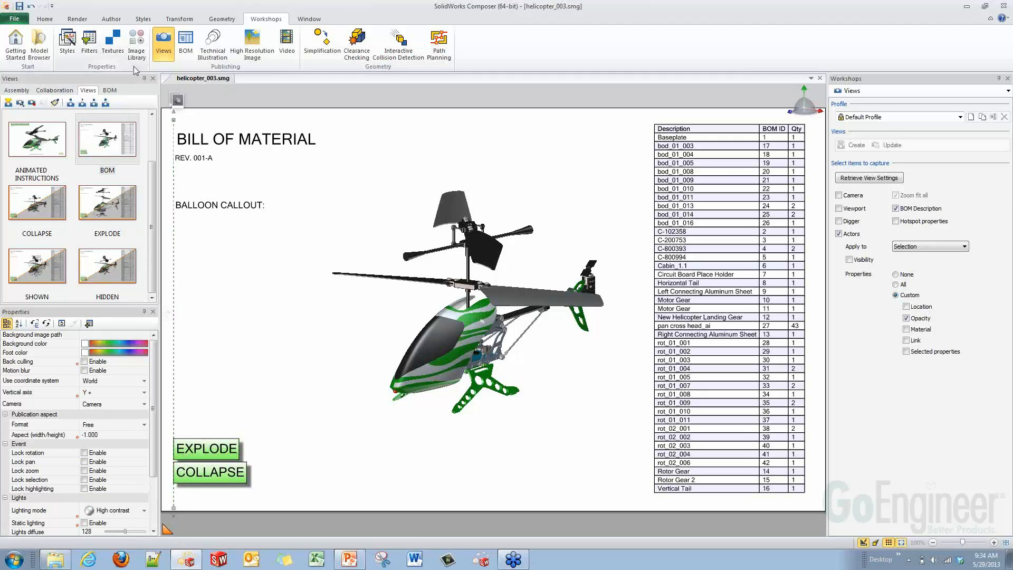
Place two 2D texts reading SHOWN and HIDE beneath the BALLOON CALLOUT heading.
{"action": "left_click", "coordinate": [121, 21]}
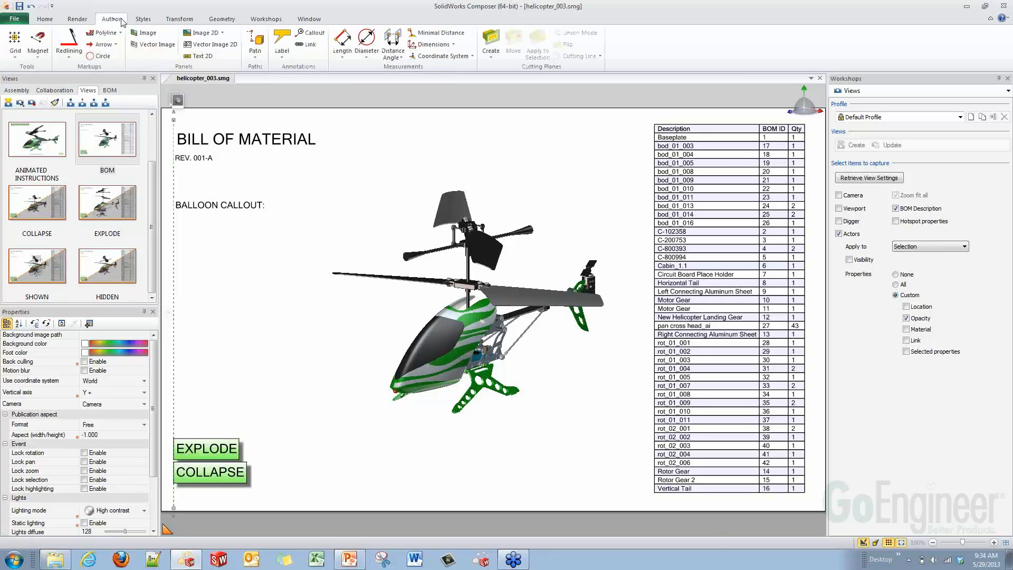
{"action": "left_click", "coordinate": [203, 56]}
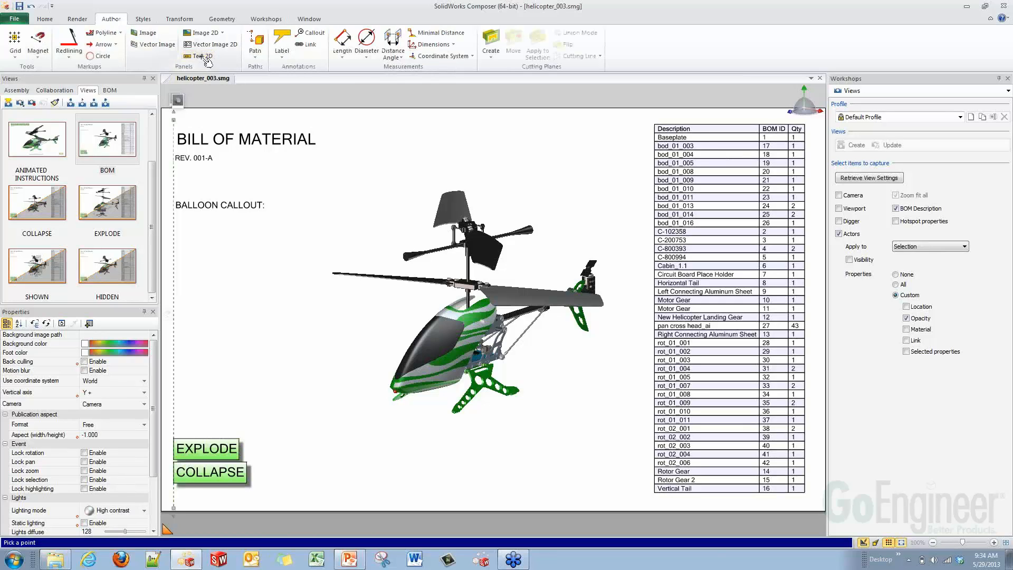
{"action": "left_click", "coordinate": [192, 244]}
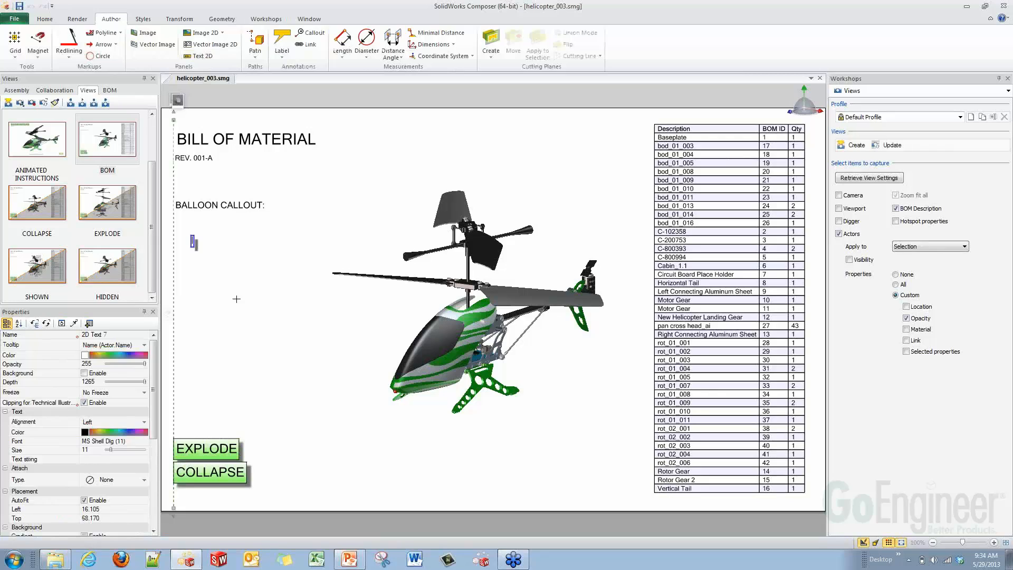
{"action": "type", "text": "SHOWN"}
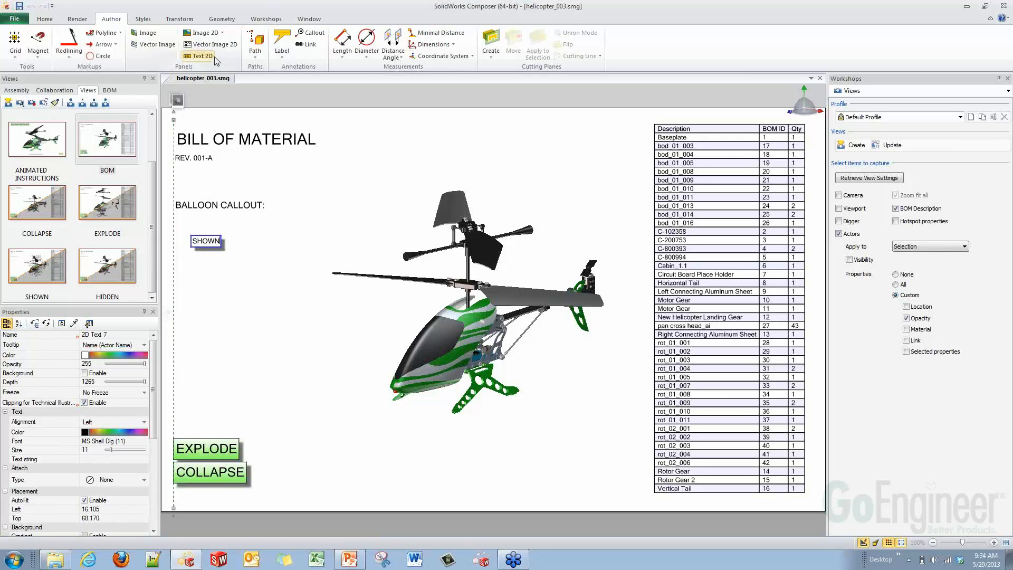
{"action": "left_click", "coordinate": [231, 226]}
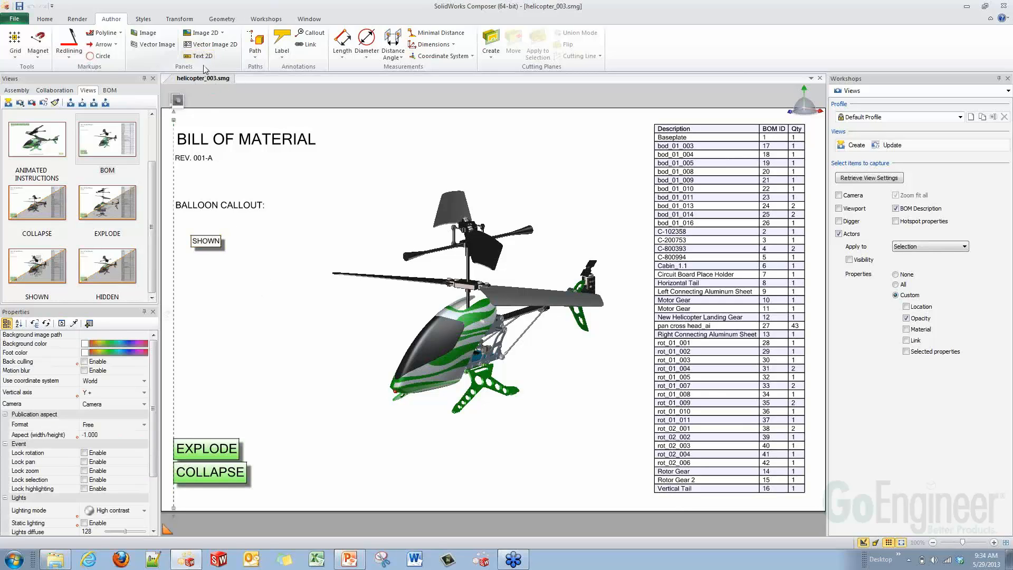
{"action": "left_click", "coordinate": [200, 56]}
{"action": "left_click", "coordinate": [205, 274]}
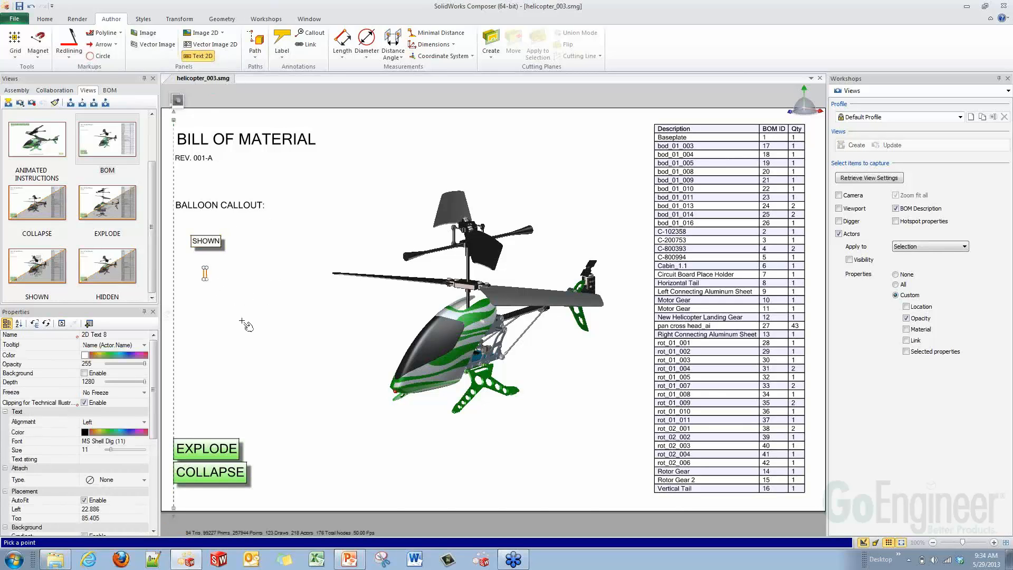
{"action": "type", "text": "HIDE"}
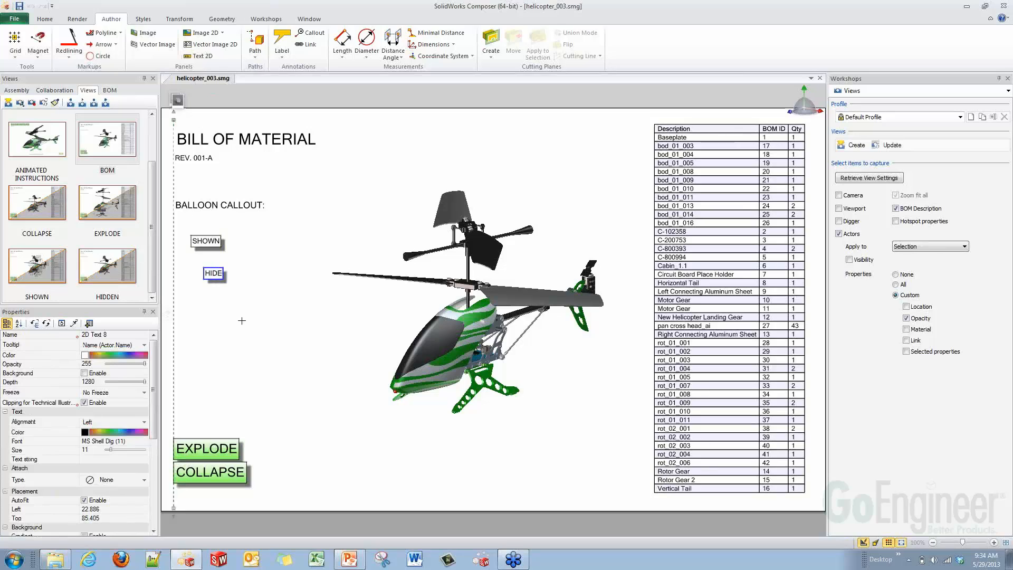
Change the text string of the SHOWN text to SHOW.
{"action": "left_click", "coordinate": [207, 240]}
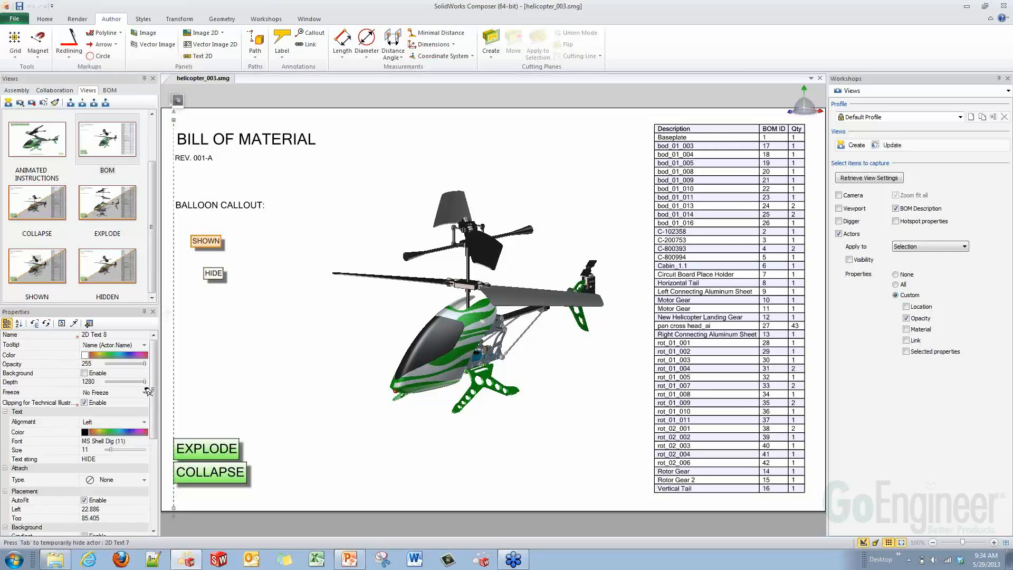
{"action": "left_click", "coordinate": [125, 458]}
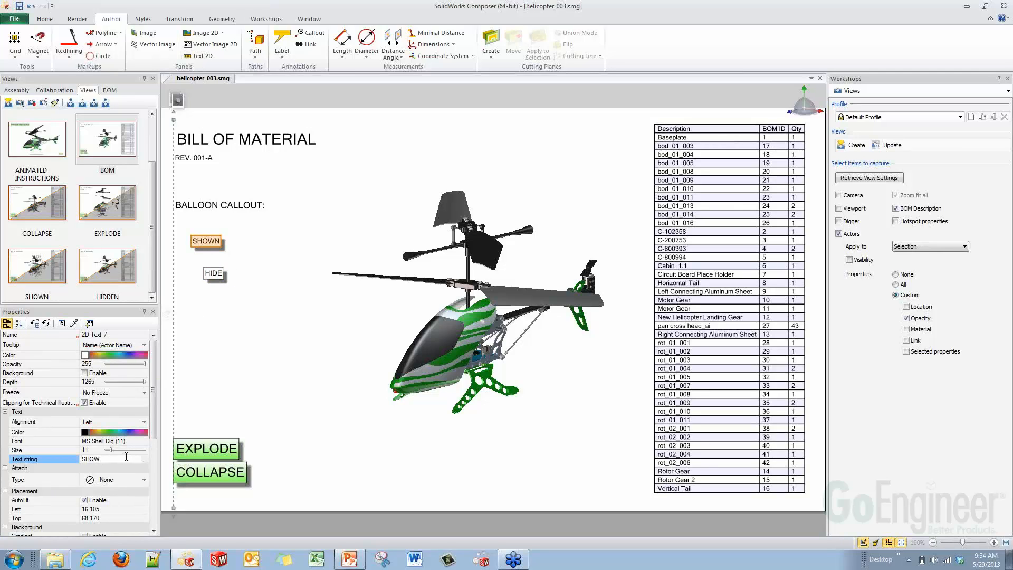
{"action": "key", "text": "Return"}
{"action": "left_click", "coordinate": [245, 322]}
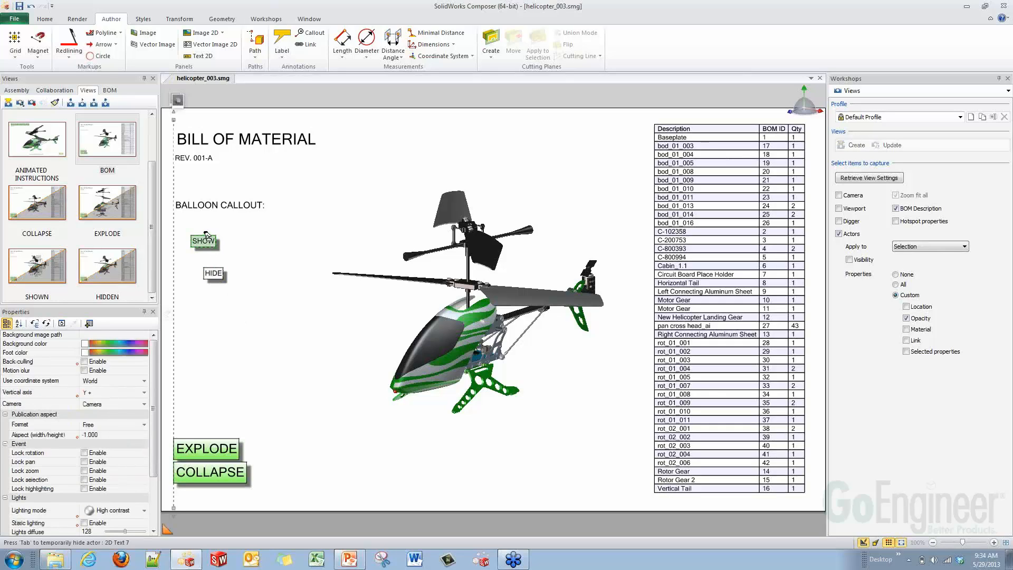
Reposition the SHOW text just under the BALLOON CALLOUT heading and bring up the available text styles.
{"action": "left_click_drag", "start_coordinate": [202, 237], "coordinate": [243, 227]}
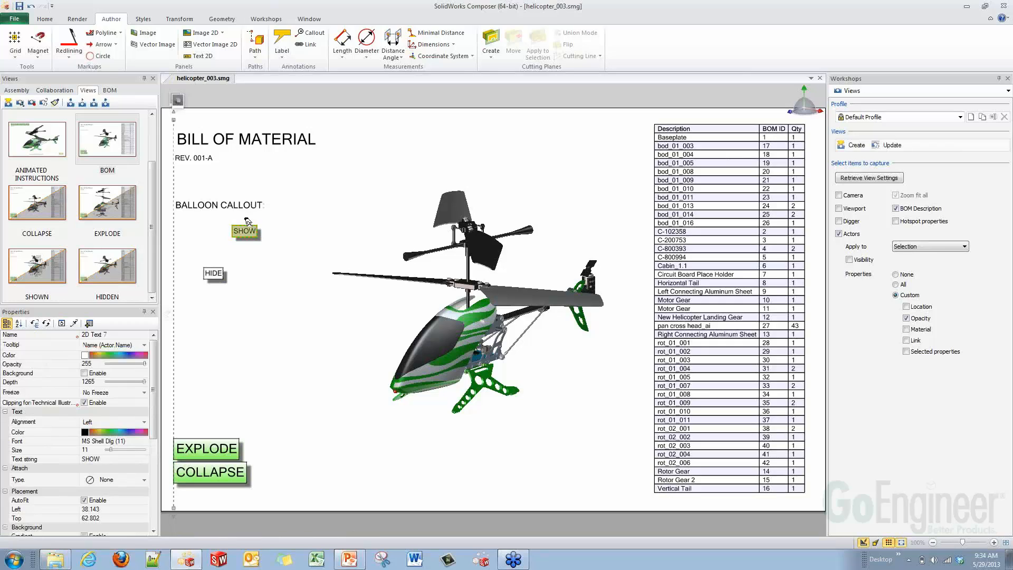
{"action": "left_click", "coordinate": [143, 19]}
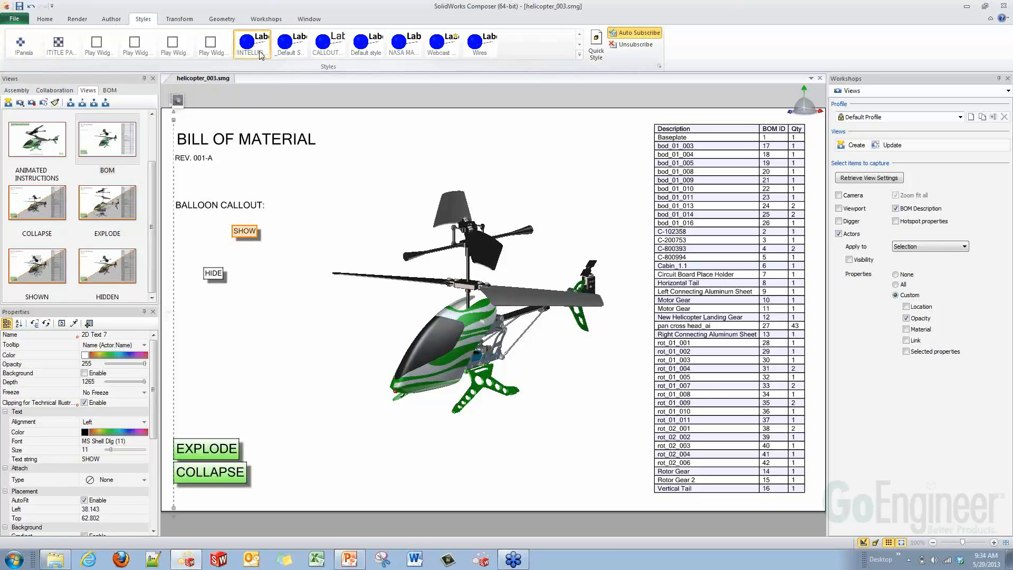
{"action": "left_click_drag", "start_coordinate": [245, 230], "coordinate": [225, 228]}
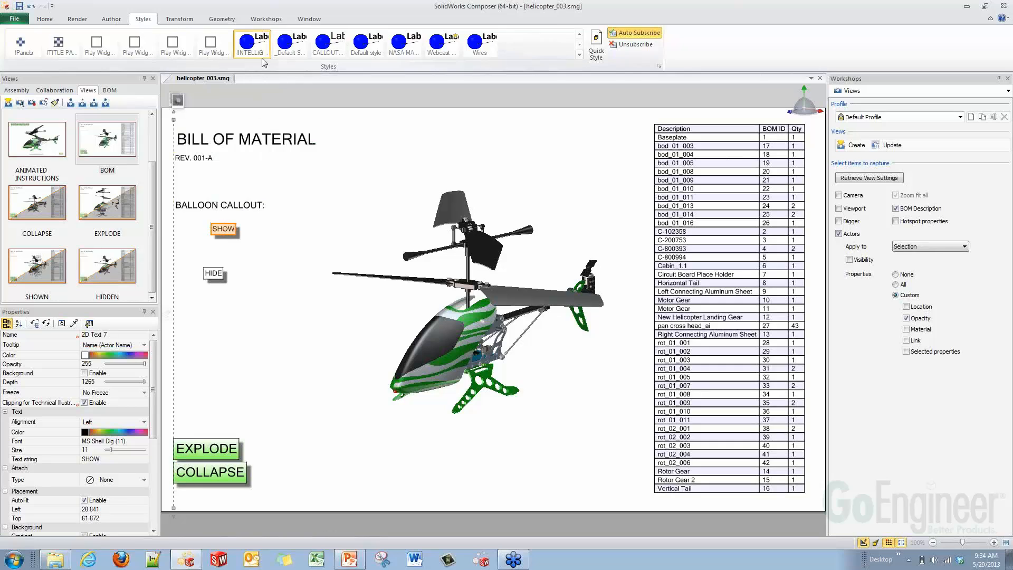
Copy the EXPLODE button's properties onto both the SHOW and HIDE texts.
{"action": "left_click", "coordinate": [204, 250]}
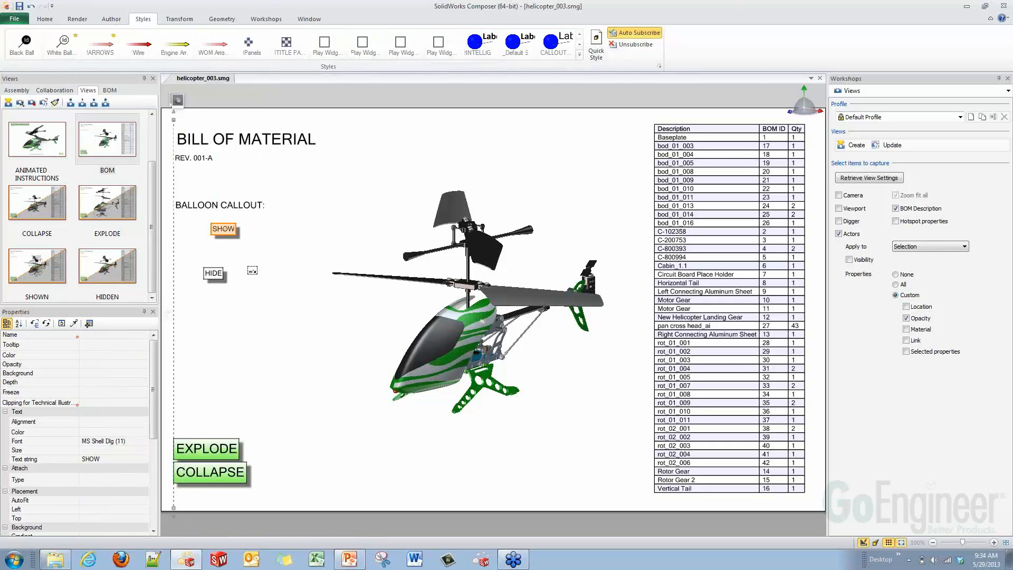
{"action": "left_click", "coordinate": [237, 231]}
{"action": "left_click", "coordinate": [214, 273], "text": "ctrl"}
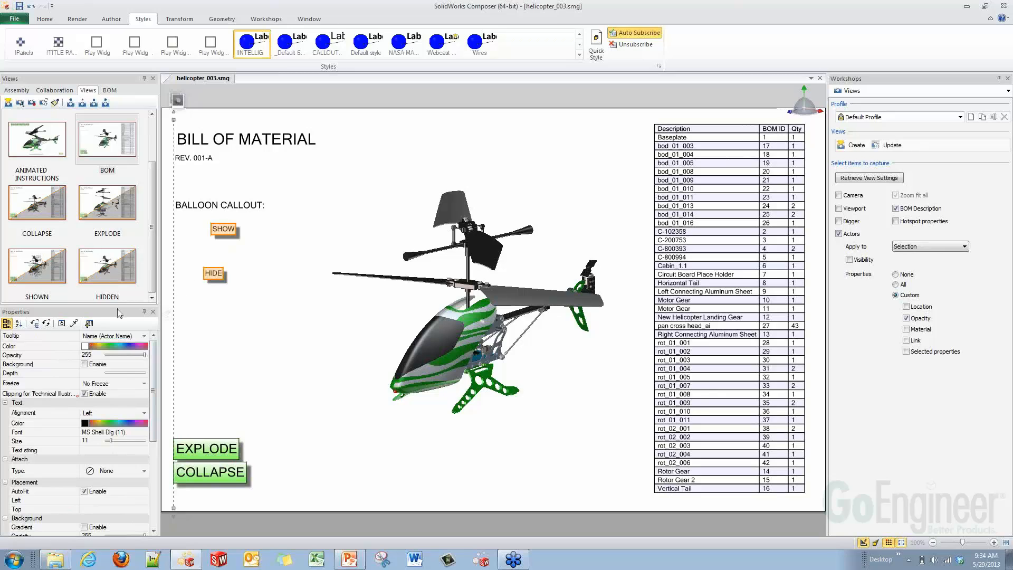
{"action": "left_click", "coordinate": [75, 325]}
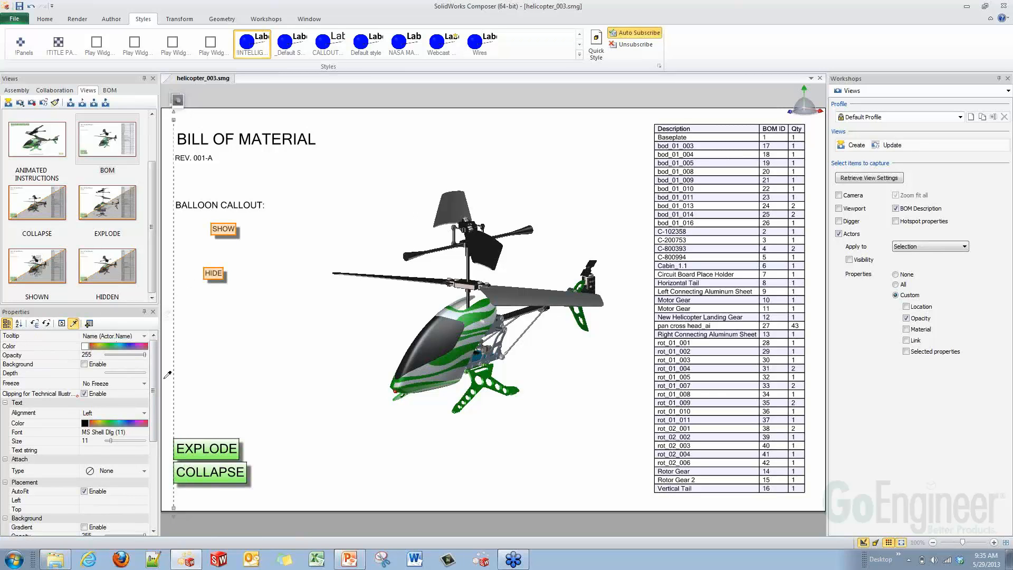
{"action": "left_click", "coordinate": [207, 446]}
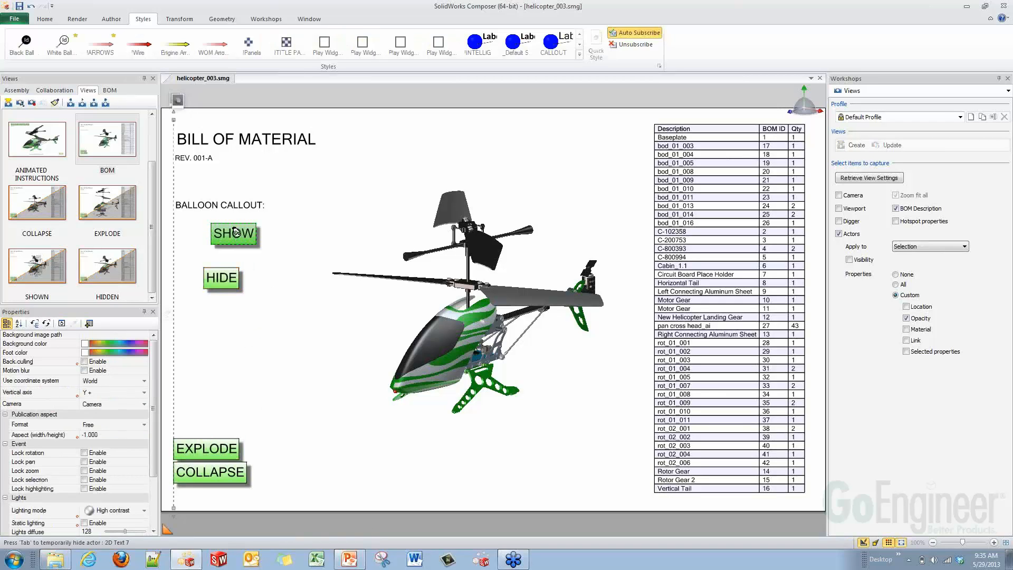
Arrange the SHOW and HIDE buttons side by side directly beneath the BALLOON CALLOUT heading, with SHOW first.
{"action": "left_click_drag", "start_coordinate": [235, 232], "coordinate": [197, 228]}
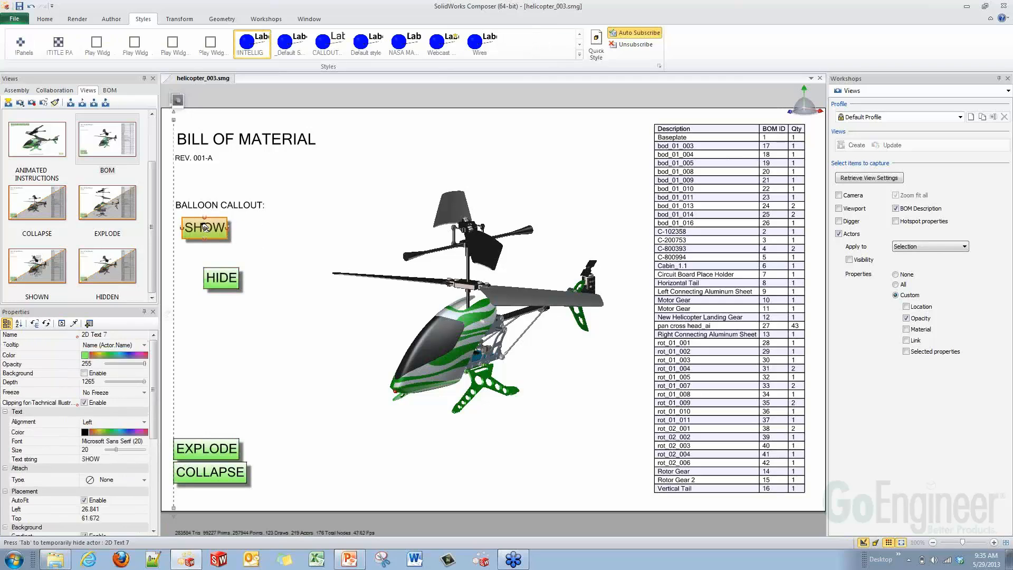
{"action": "left_click_drag", "start_coordinate": [238, 280], "coordinate": [246, 228]}
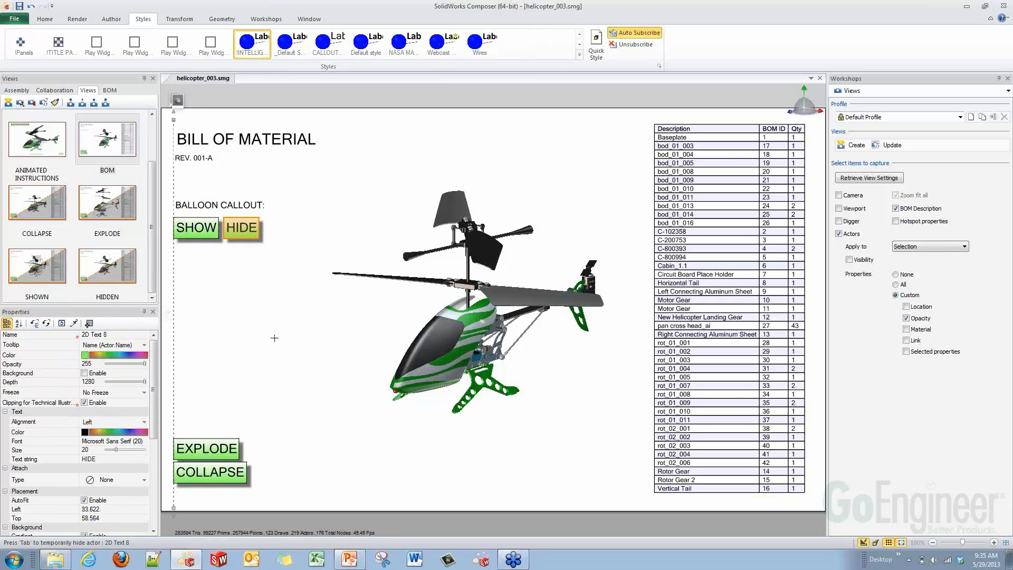
Link the SHOW button to the SHOWN view using a view:// URL.
{"action": "left_click", "coordinate": [189, 224]}
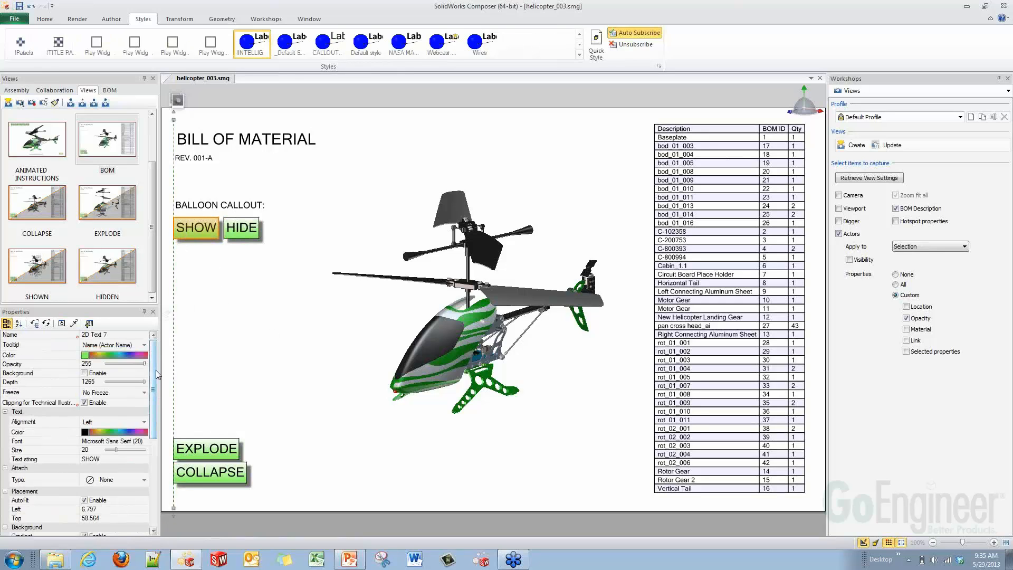
{"action": "scroll", "coordinate": [153, 374], "scroll_direction": "down", "scroll_amount": 6}
{"action": "left_click", "coordinate": [145, 482]}
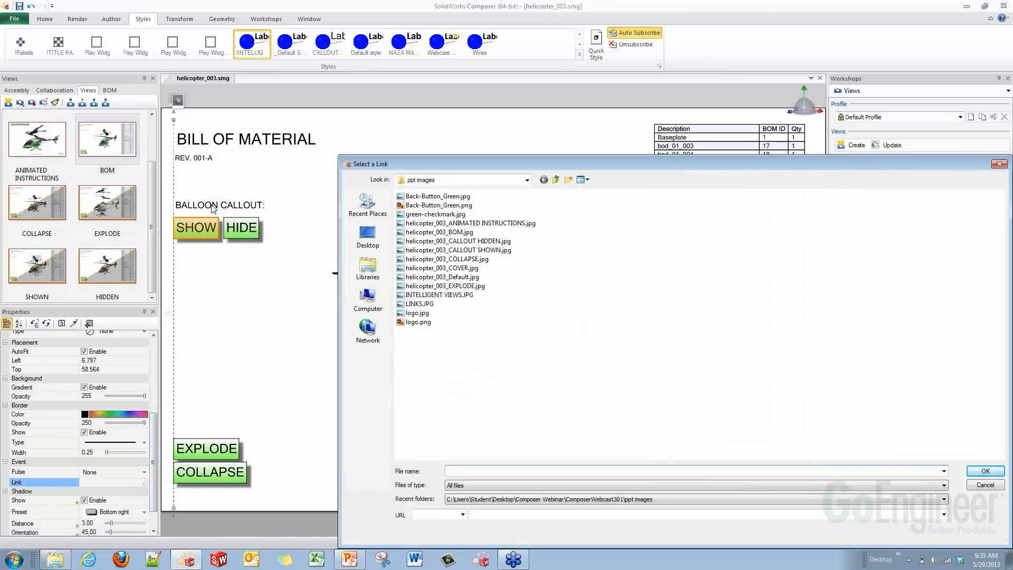
{"action": "left_click", "coordinate": [462, 516]}
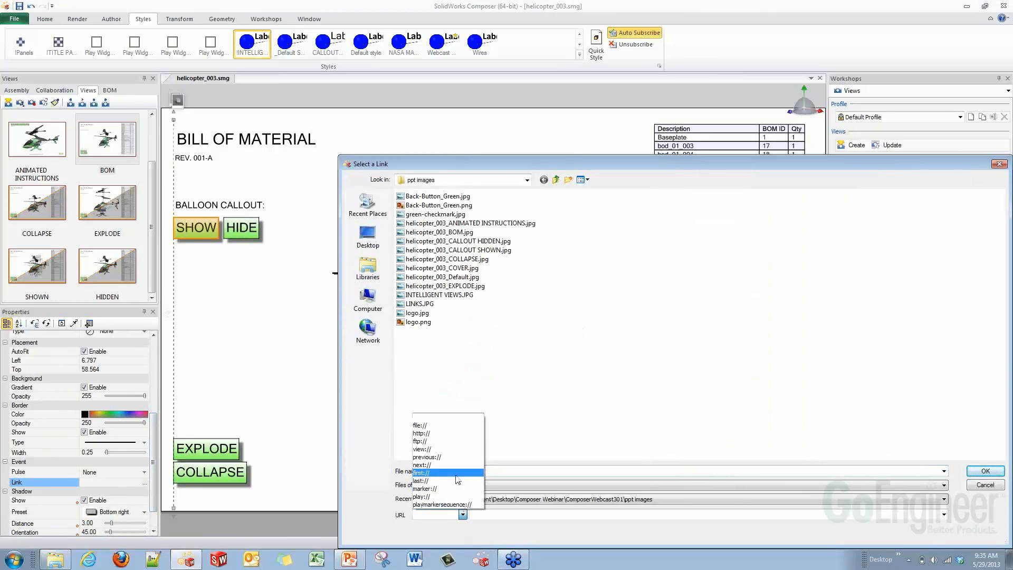
{"action": "left_click", "coordinate": [455, 454]}
{"action": "left_click", "coordinate": [943, 515]}
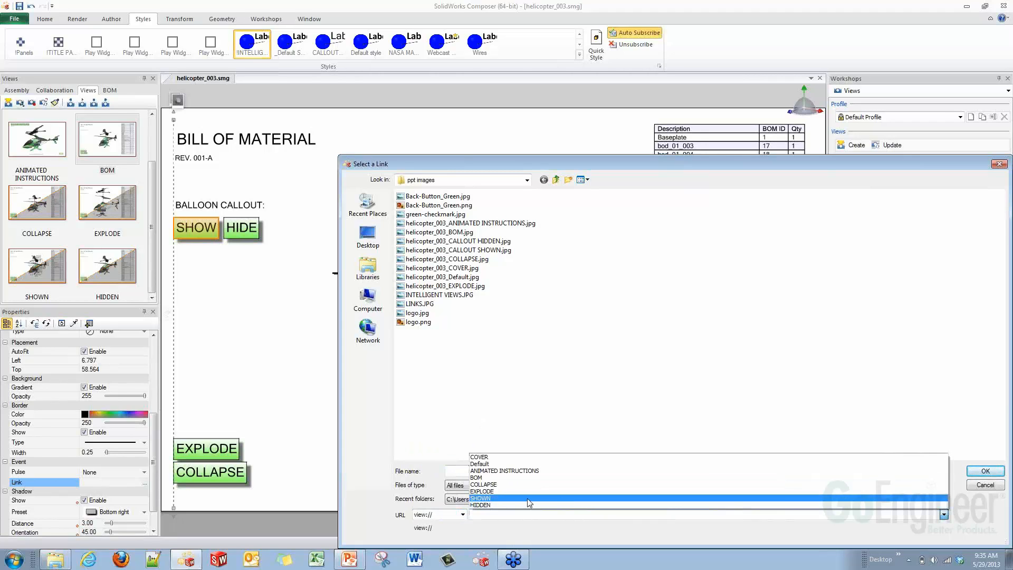
{"action": "left_click", "coordinate": [494, 498]}
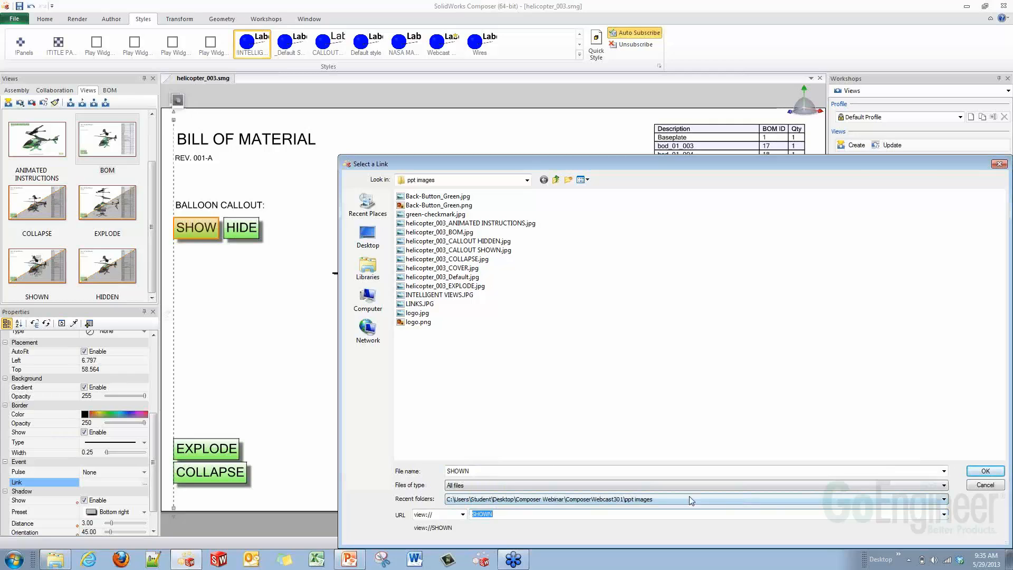
{"action": "left_click", "coordinate": [985, 471]}
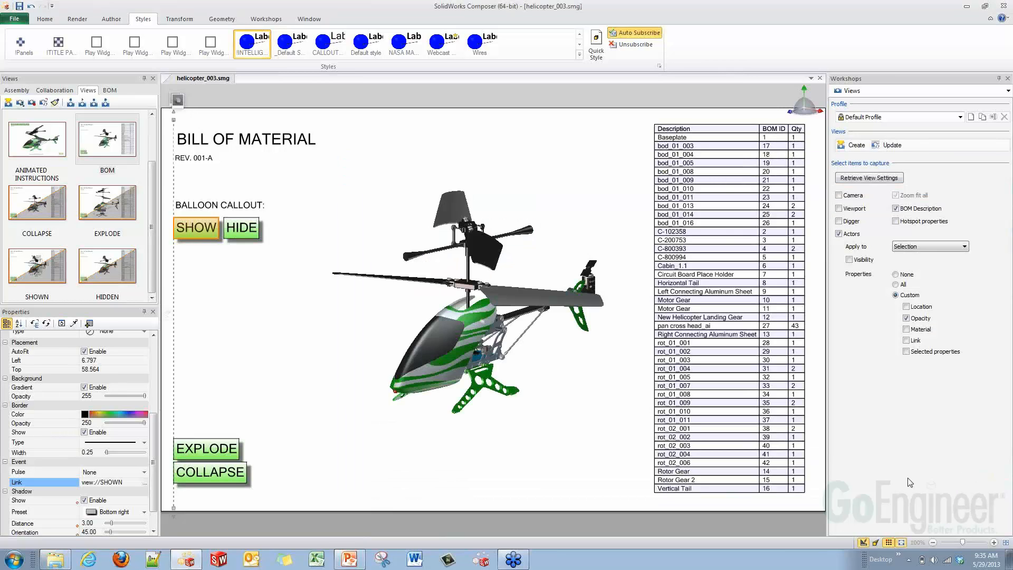
Link the HIDE button to the HIDDEN view using a view:// URL.
{"action": "left_click", "coordinate": [242, 227]}
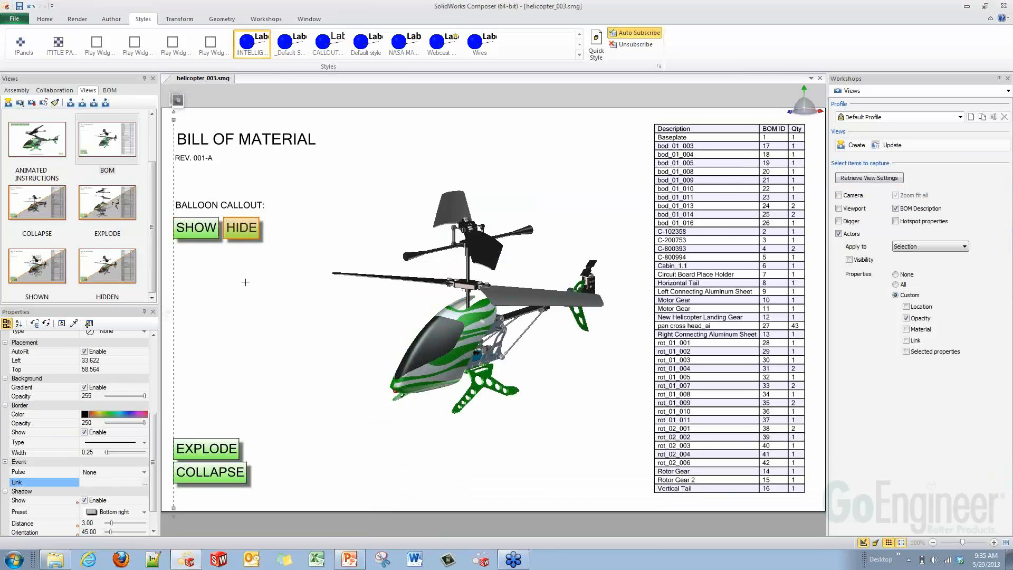
{"action": "left_click", "coordinate": [146, 484]}
{"action": "left_click", "coordinate": [463, 514]}
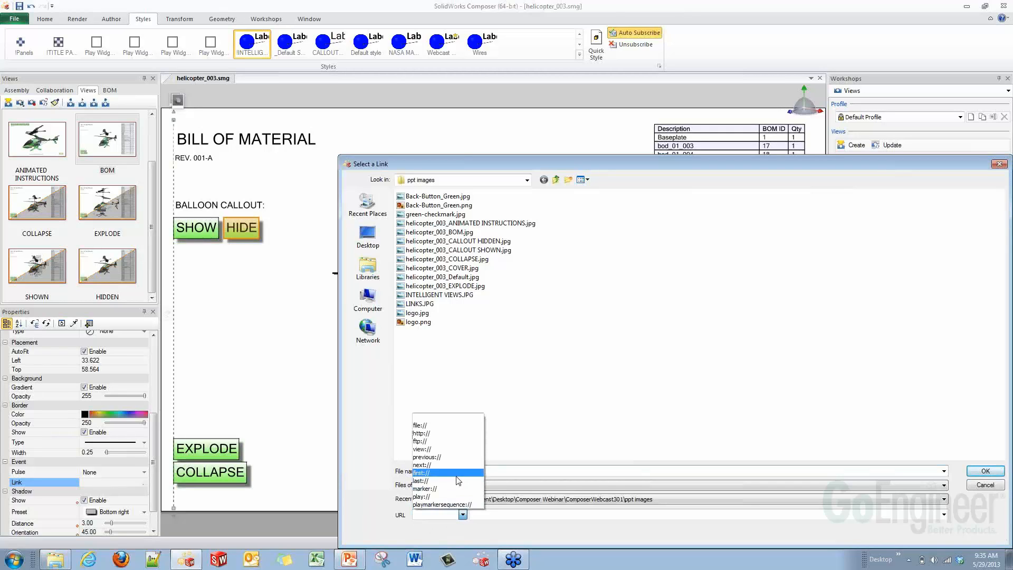
{"action": "left_click", "coordinate": [438, 455]}
{"action": "left_click", "coordinate": [921, 516]}
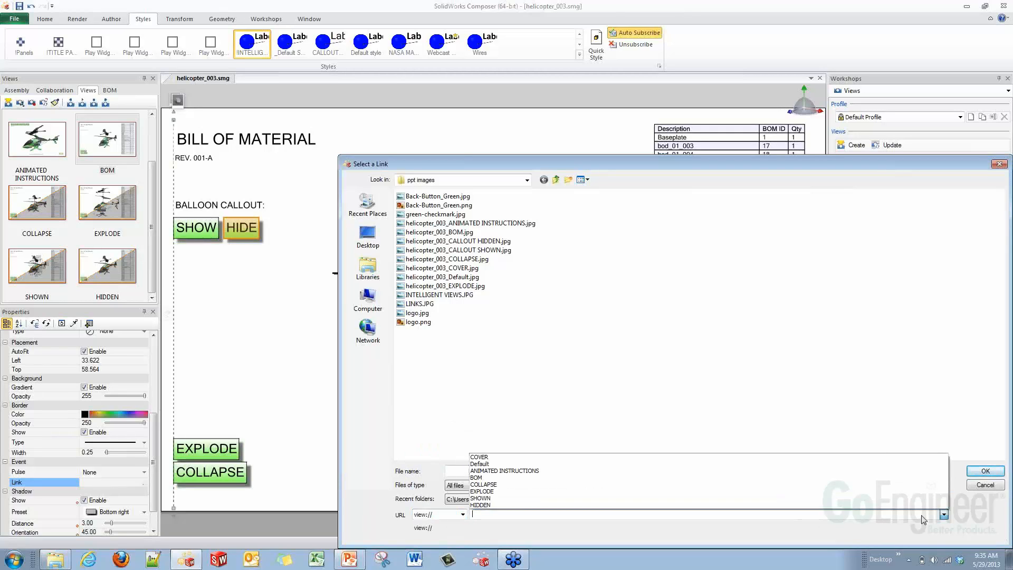
{"action": "left_click", "coordinate": [704, 504]}
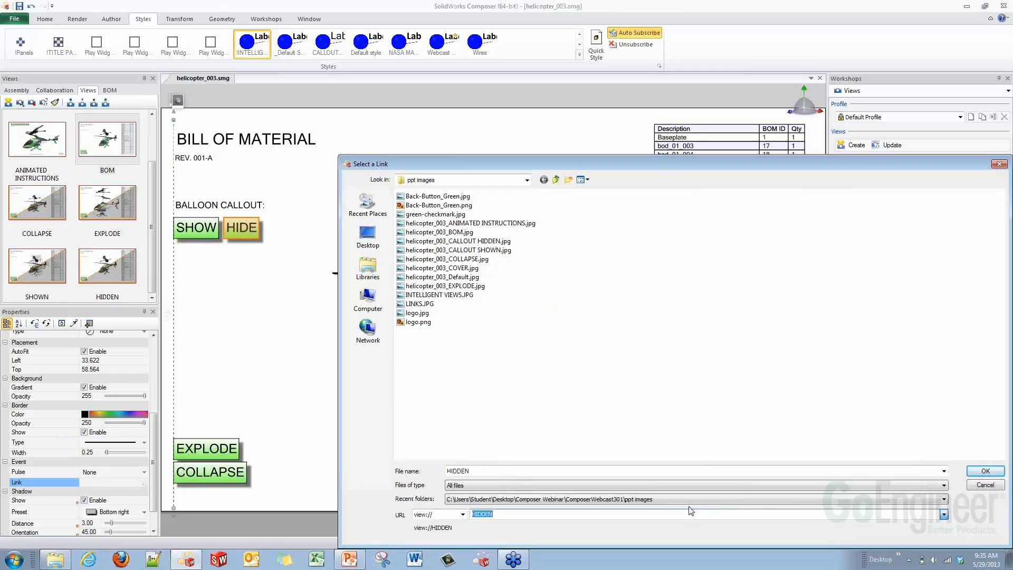
{"action": "left_click", "coordinate": [985, 470]}
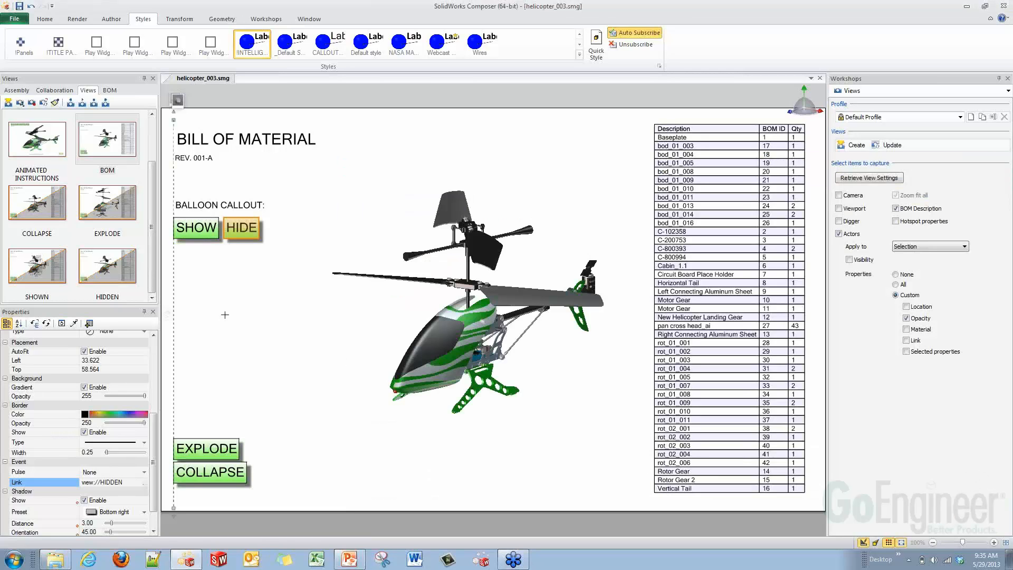
Clear the selection and update the BOM view with the current page layout.
{"action": "left_click", "coordinate": [246, 316]}
{"action": "left_click", "coordinate": [105, 147]}
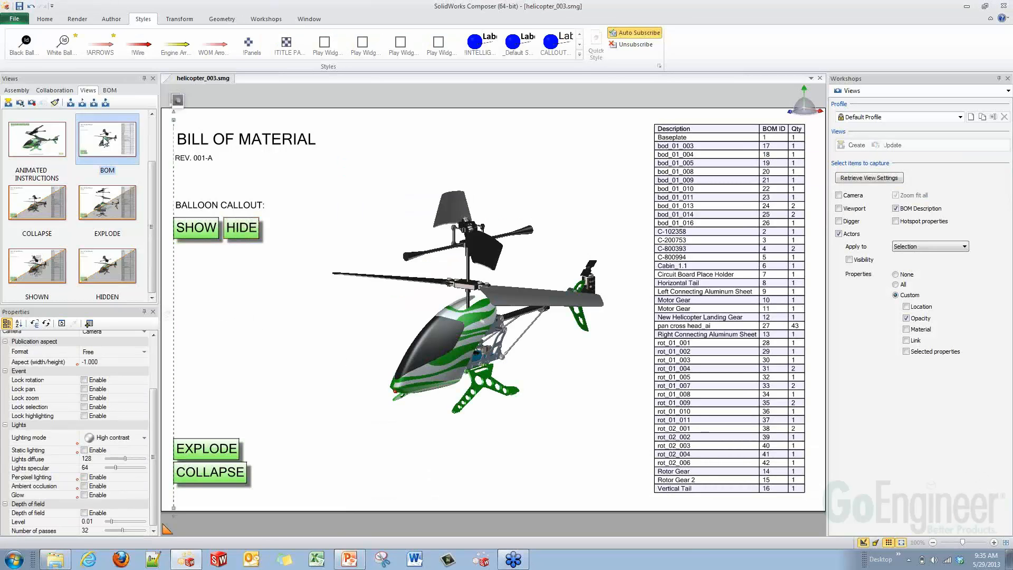
{"action": "left_click", "coordinate": [32, 103]}
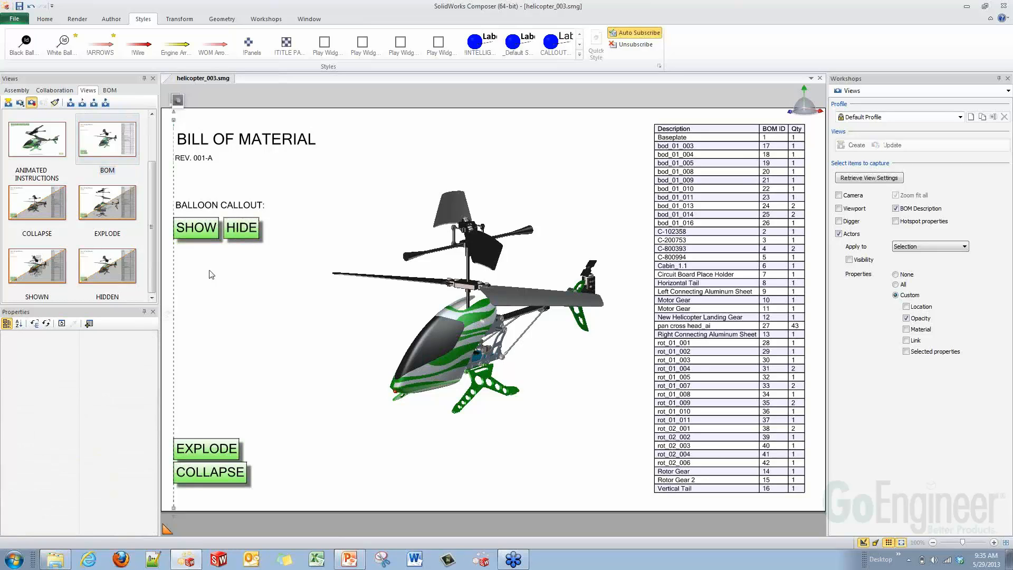
Leave design mode and test the EXPLODE and COLLAPSE buttons, ending with the helicopter exploded.
{"action": "left_click", "coordinate": [864, 544]}
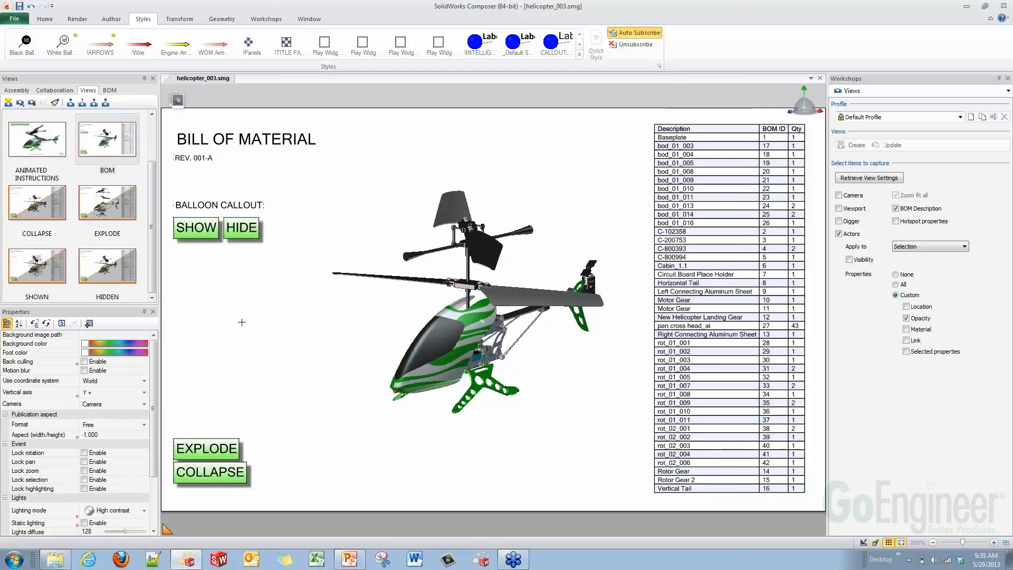
{"action": "left_click", "coordinate": [202, 450]}
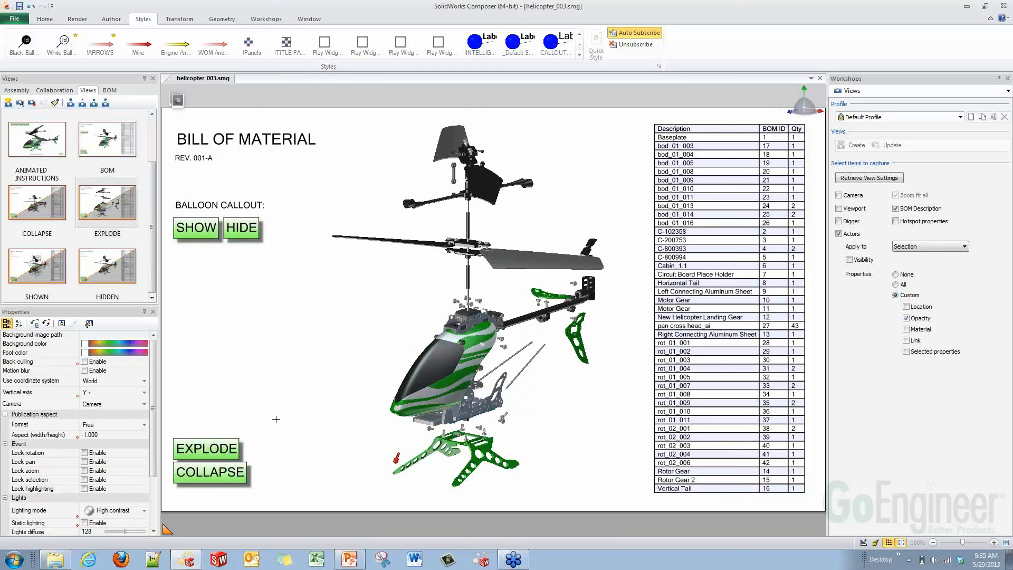
{"action": "left_click", "coordinate": [213, 472]}
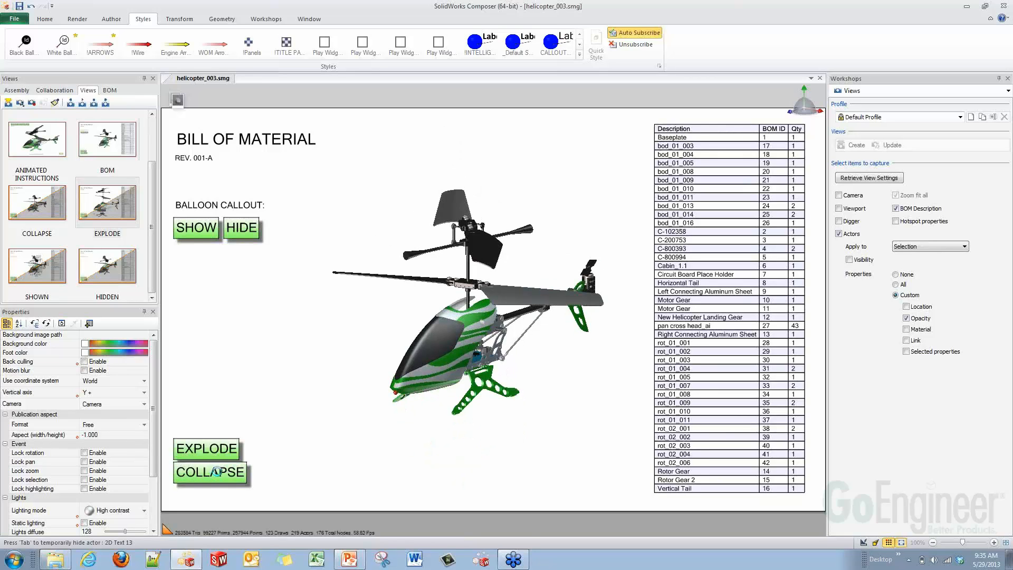
{"action": "left_click", "coordinate": [217, 450]}
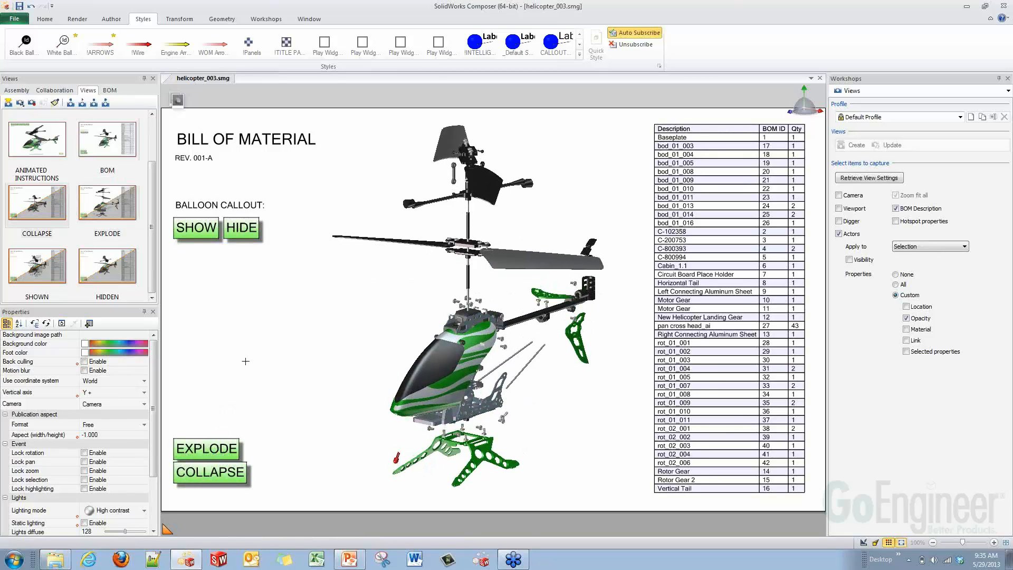
Test the SHOW and HIDE balloon callout buttons on the exploded model, then collapse the helicopter and inspect it from other angles.
{"action": "left_click", "coordinate": [199, 230]}
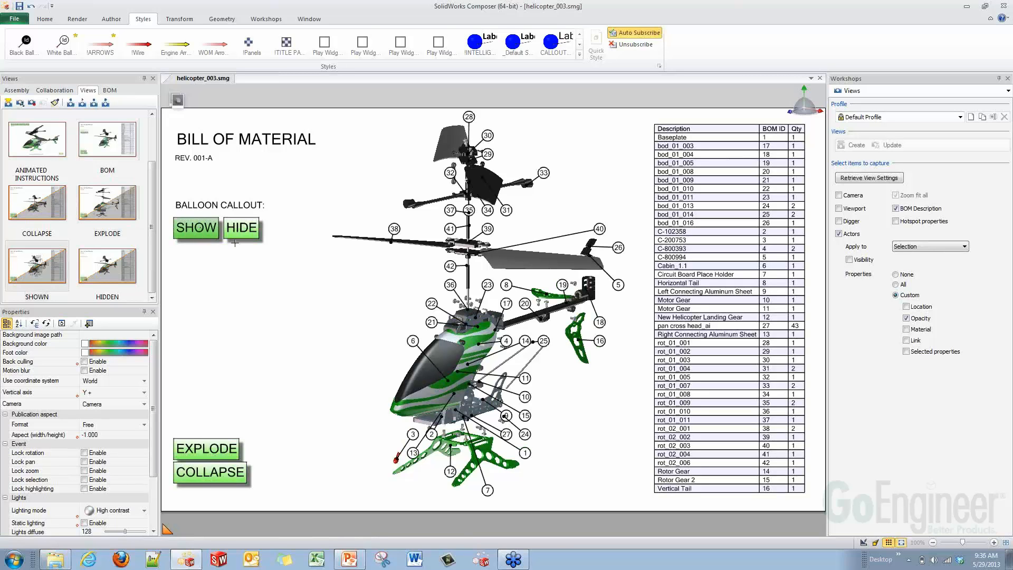
{"action": "left_click_drag", "start_coordinate": [299, 303], "coordinate": [464, 371]}
{"action": "left_click", "coordinate": [241, 228]}
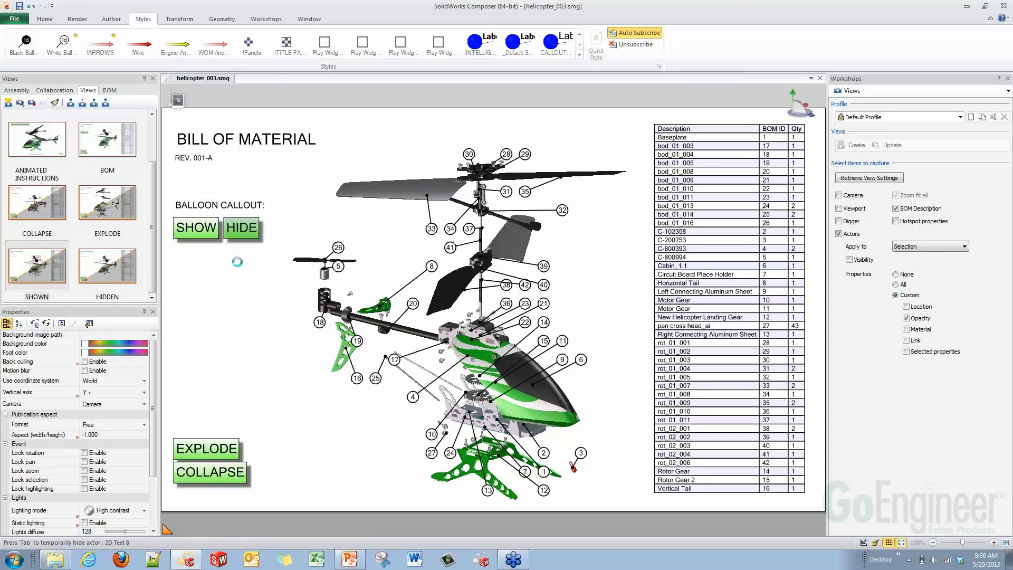
{"action": "left_click", "coordinate": [236, 471]}
{"action": "left_click_drag", "start_coordinate": [295, 456], "coordinate": [462, 405]}
{"action": "right_click_drag", "start_coordinate": [471, 401], "coordinate": [482, 413]}
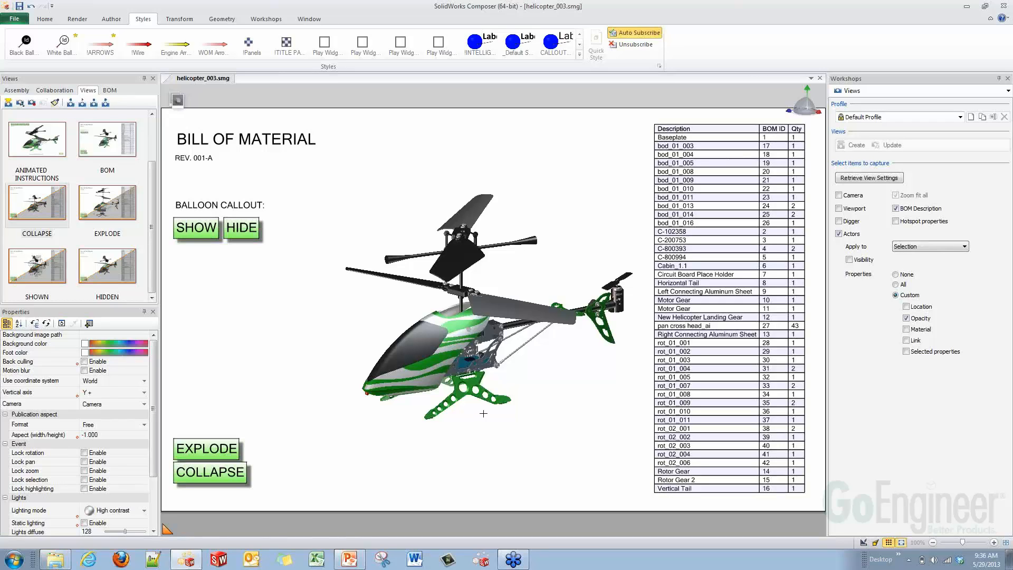
{"action": "left_click_drag", "start_coordinate": [483, 413], "coordinate": [496, 421]}
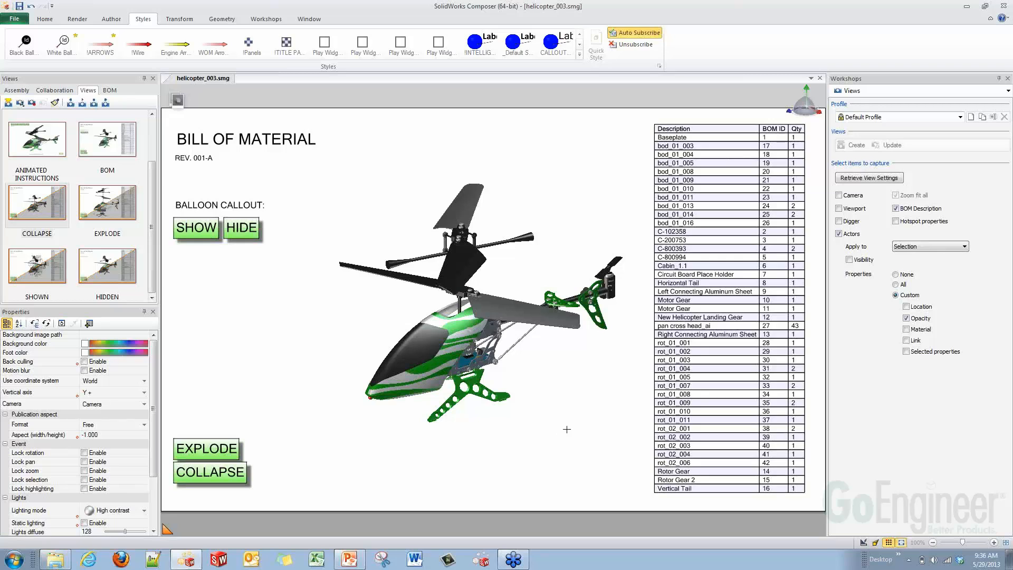
Close the Workshops pane and display the ANIMATED INSTRUCTIONS view.
{"action": "left_click", "coordinate": [1007, 78]}
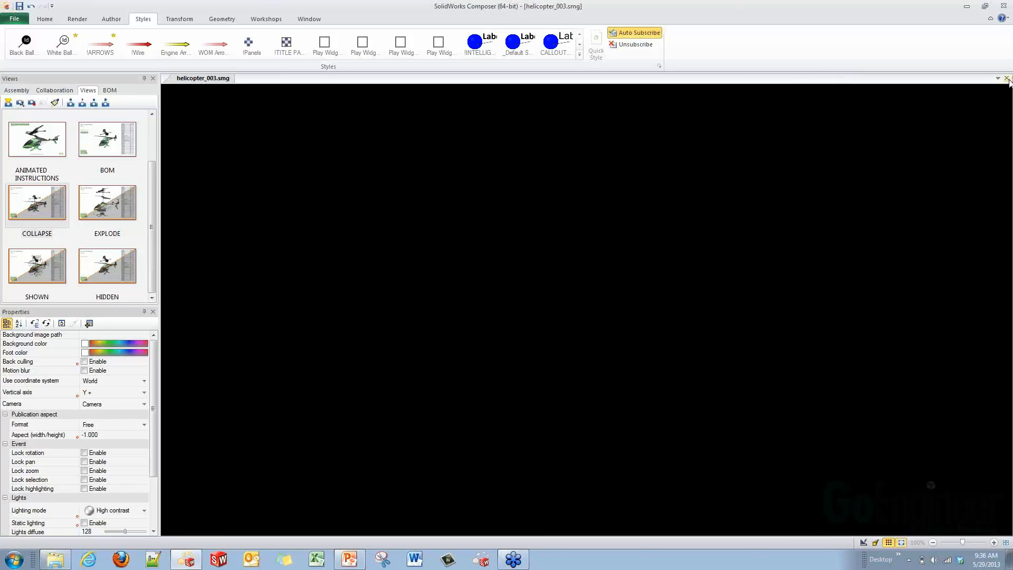
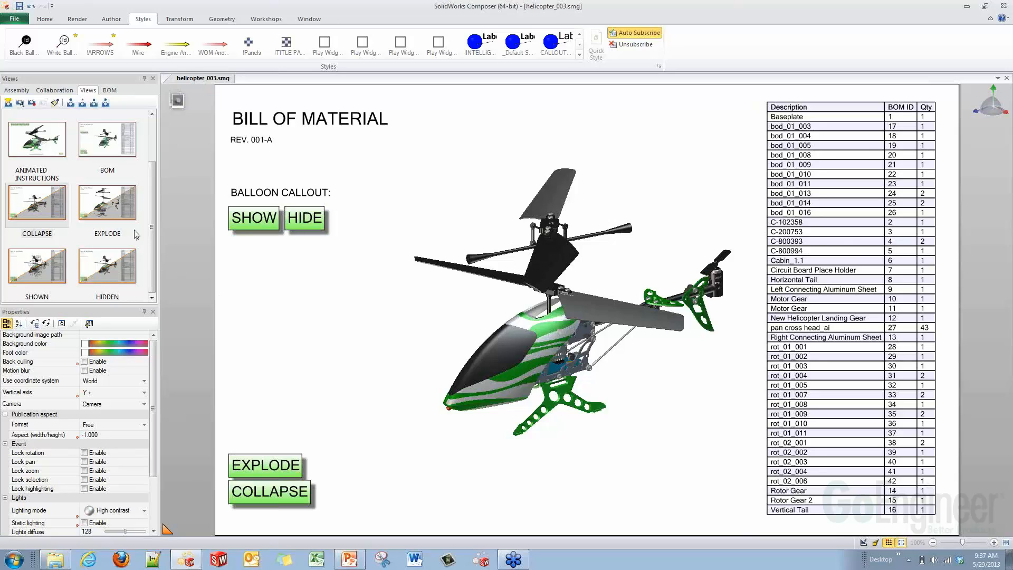
{"action": "left_click_drag", "start_coordinate": [153, 231], "coordinate": [154, 190]}
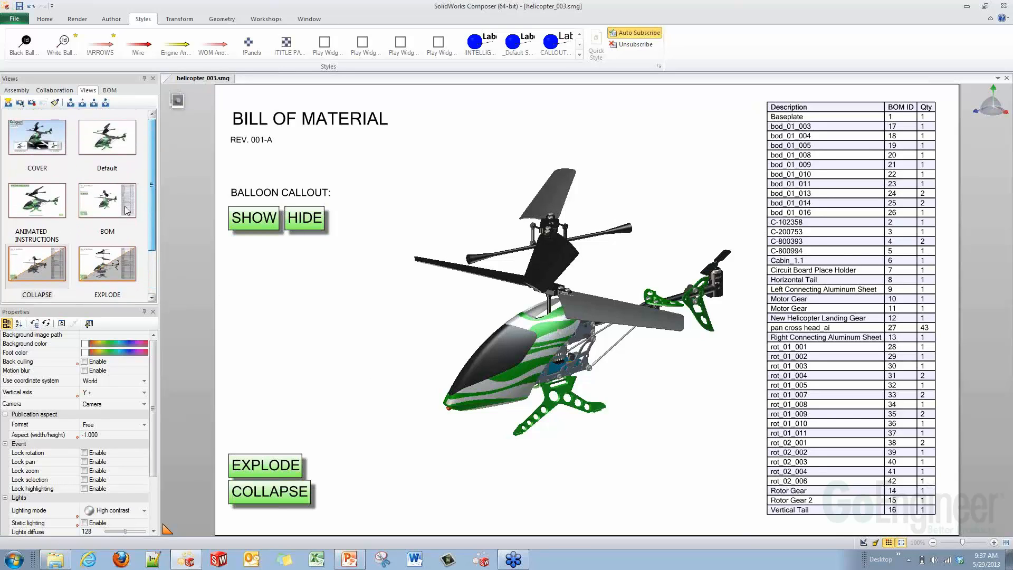
{"action": "left_click", "coordinate": [41, 208]}
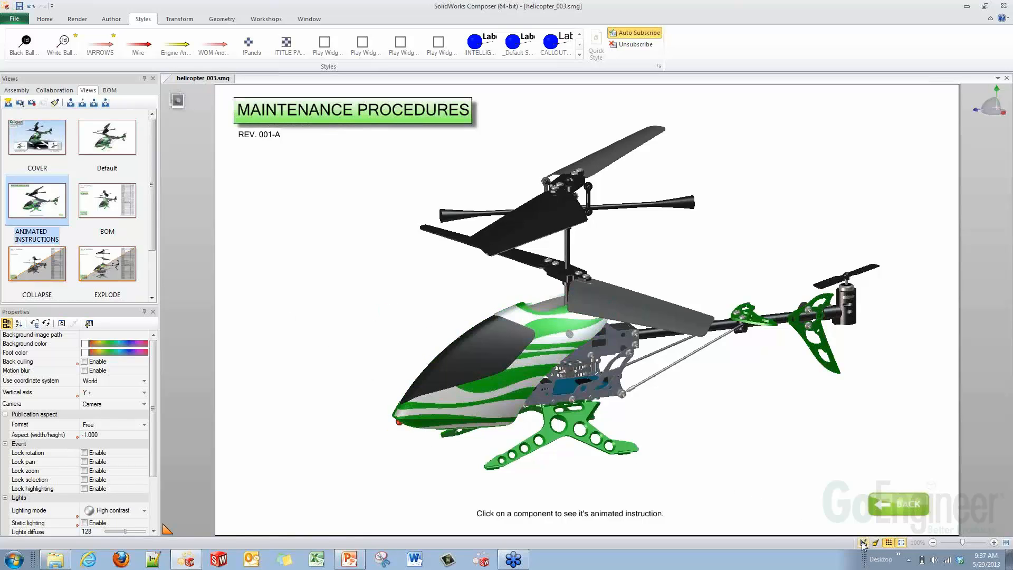
Switch to design mode and update the BOM view with only the BACK button image from the maintenance procedures page.
{"action": "left_click", "coordinate": [890, 494]}
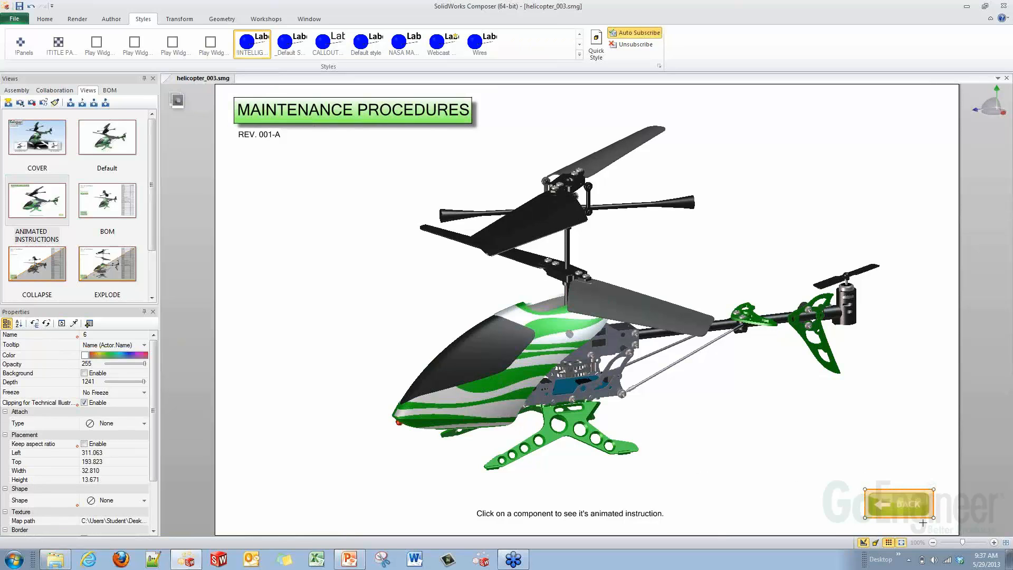
{"action": "left_click", "coordinate": [113, 210]}
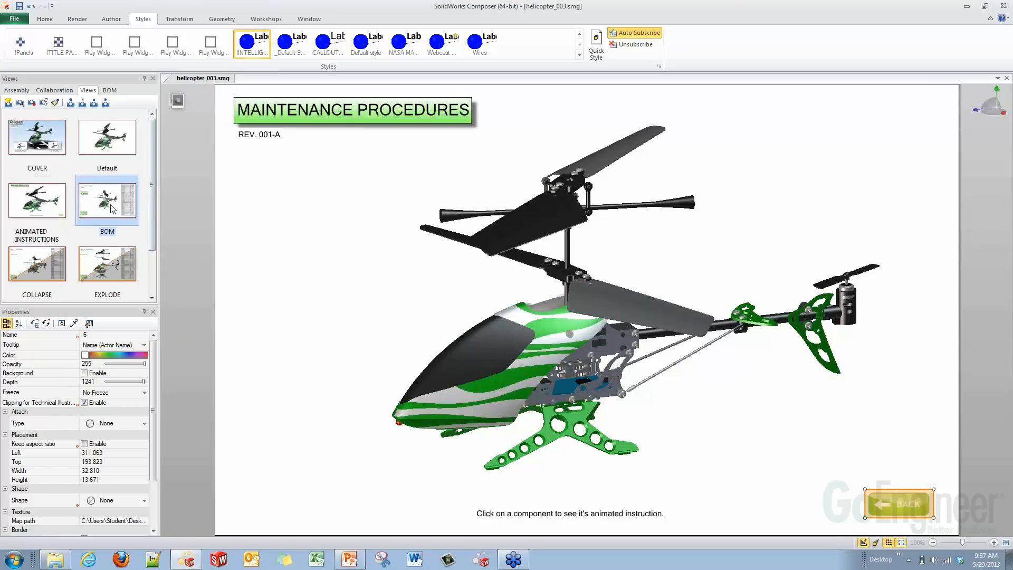
{"action": "left_click", "coordinate": [43, 102]}
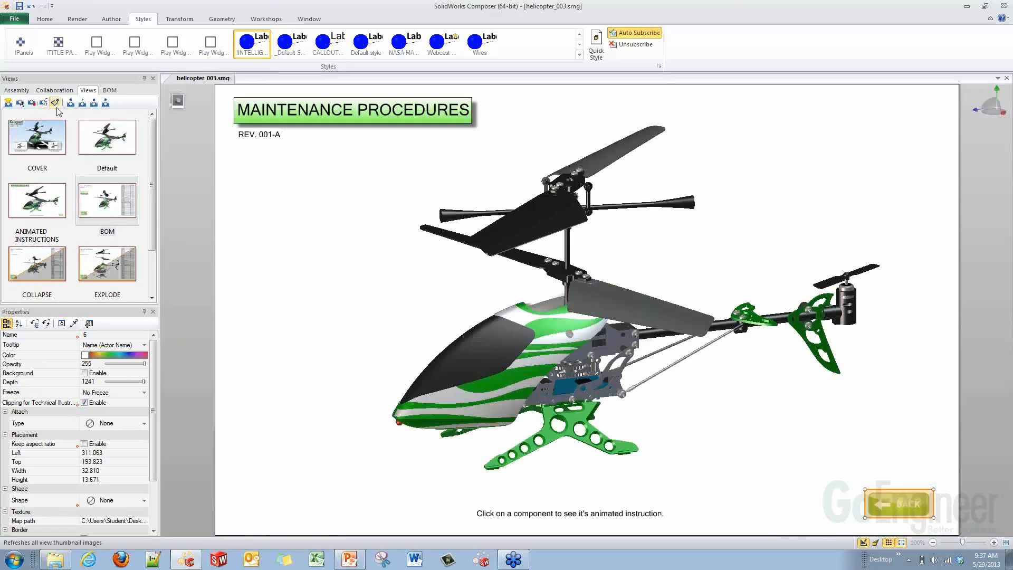
In the BOM view, set the BOM table's opacity to 0 and move the BACK button clear of it, to about 216 left and 194 top.
{"action": "left_click", "coordinate": [111, 211]}
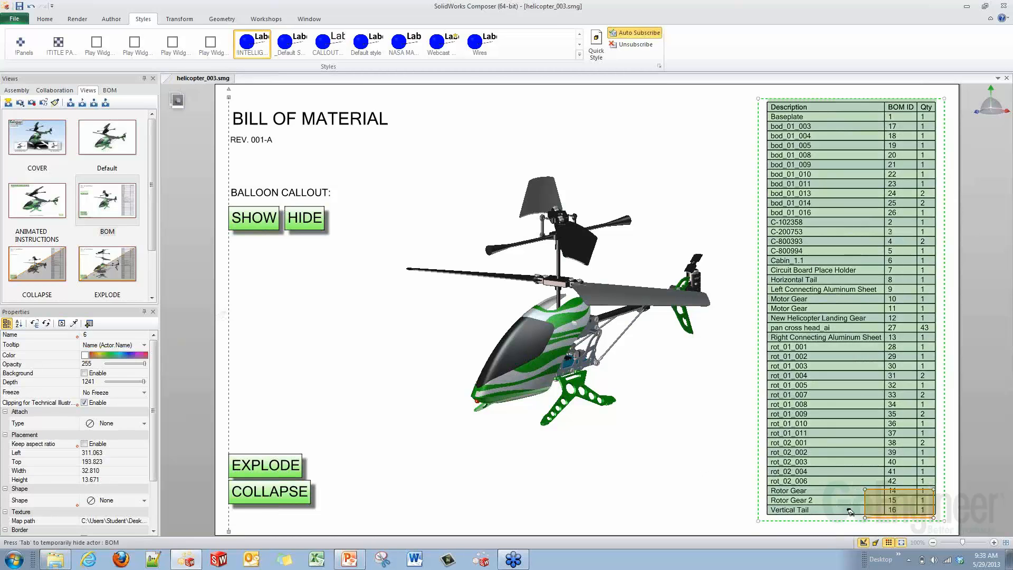
{"action": "left_click", "coordinate": [577, 474]}
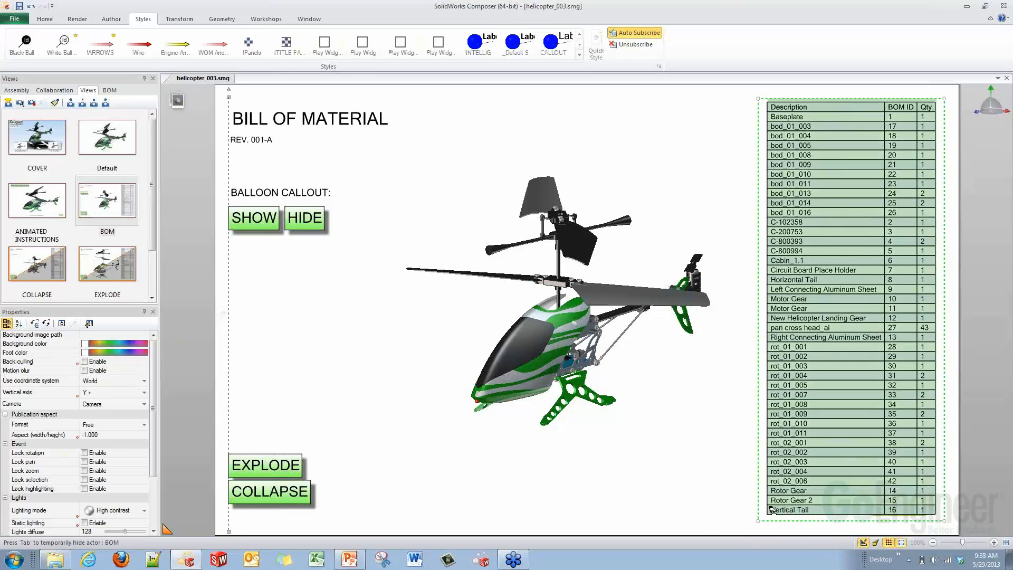
{"action": "left_click", "coordinate": [771, 510]}
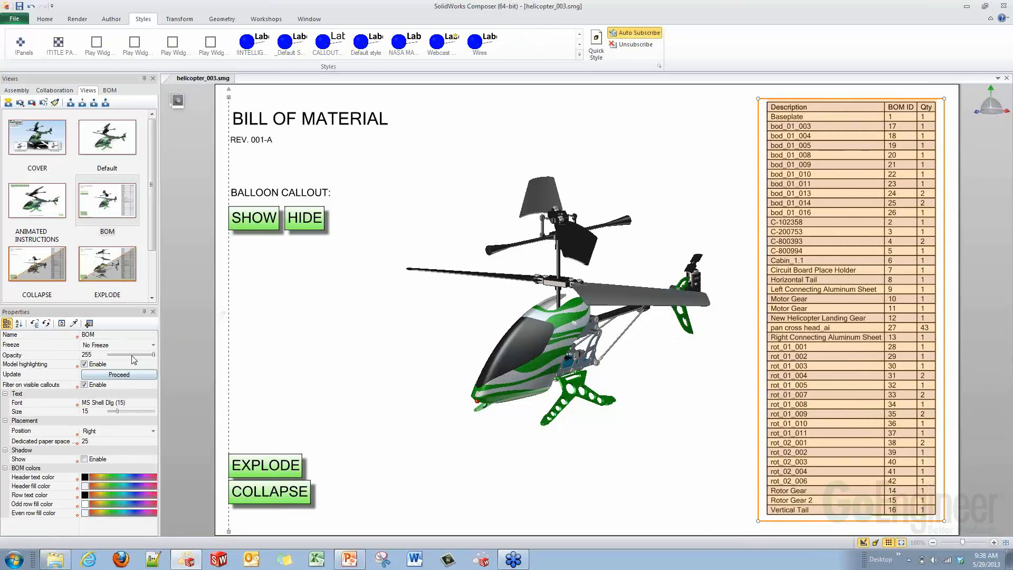
{"action": "left_click_drag", "start_coordinate": [152, 356], "coordinate": [108, 354]}
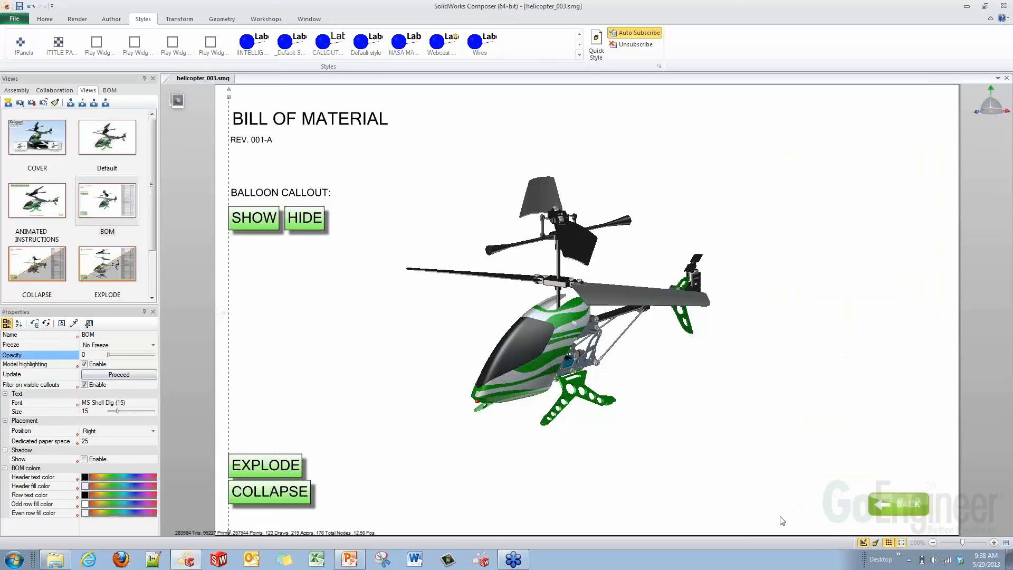
{"action": "left_click_drag", "start_coordinate": [906, 504], "coordinate": [707, 504]}
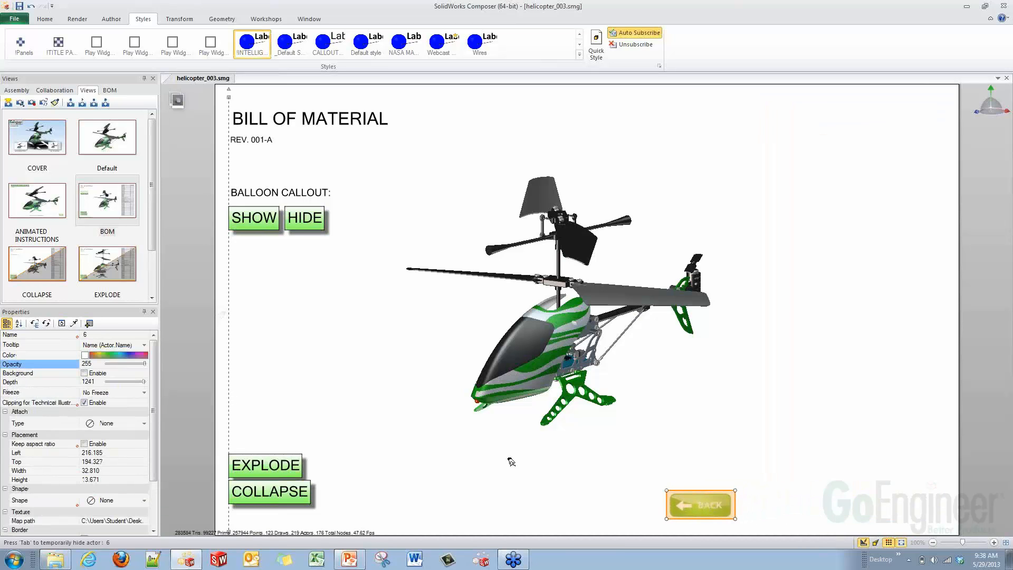
Select the invisible BOM table among the collaboration actors and set its opacity to 255.
{"action": "left_click", "coordinate": [55, 90]}
{"action": "left_click", "coordinate": [50, 200]}
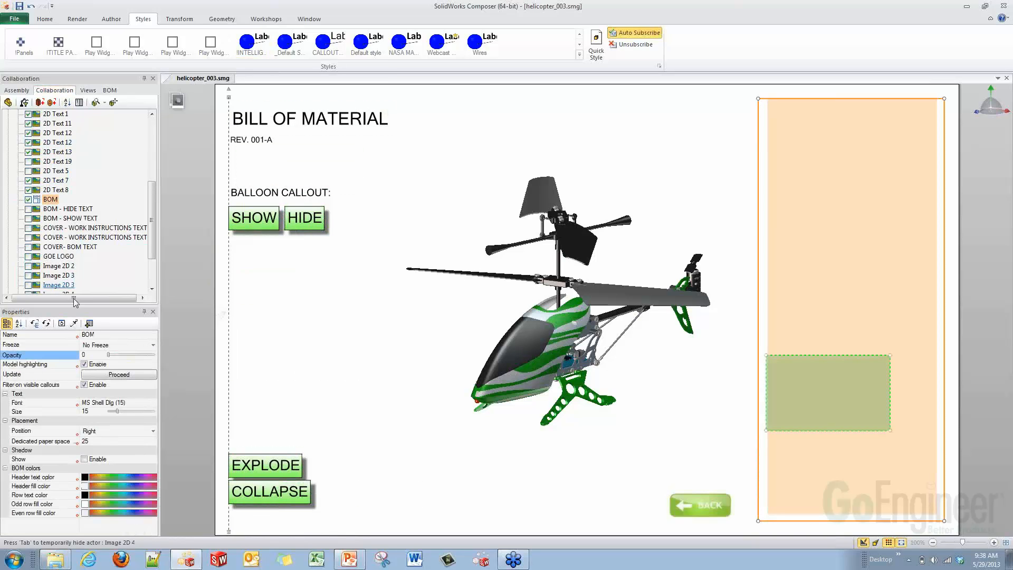
{"action": "left_click_drag", "start_coordinate": [110, 359], "coordinate": [160, 355]}
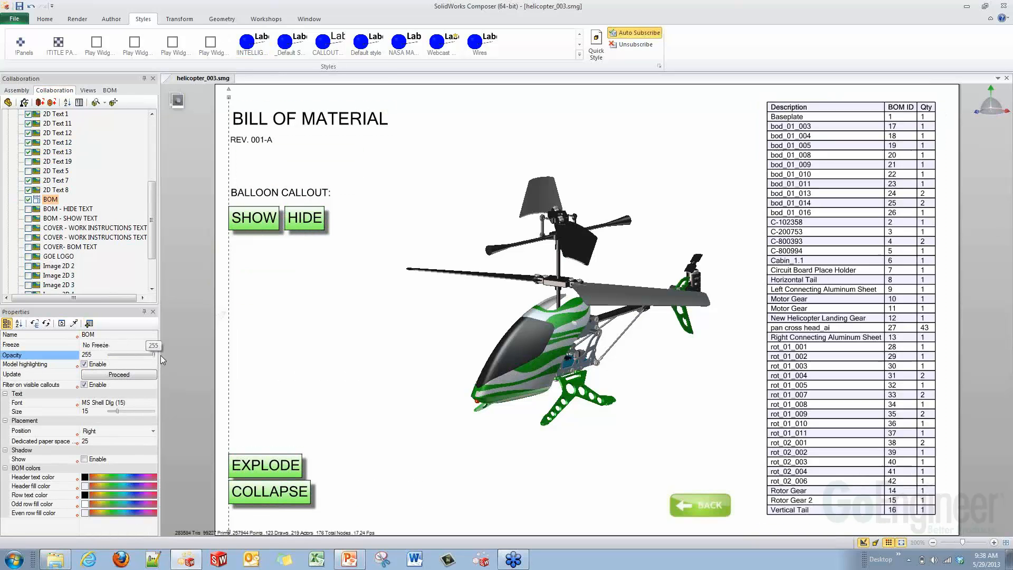
Move the BACK button to about 225.5 left and 193.3 top, and update the BOM view with only that actor.
{"action": "left_click_drag", "start_coordinate": [690, 495], "coordinate": [713, 493]}
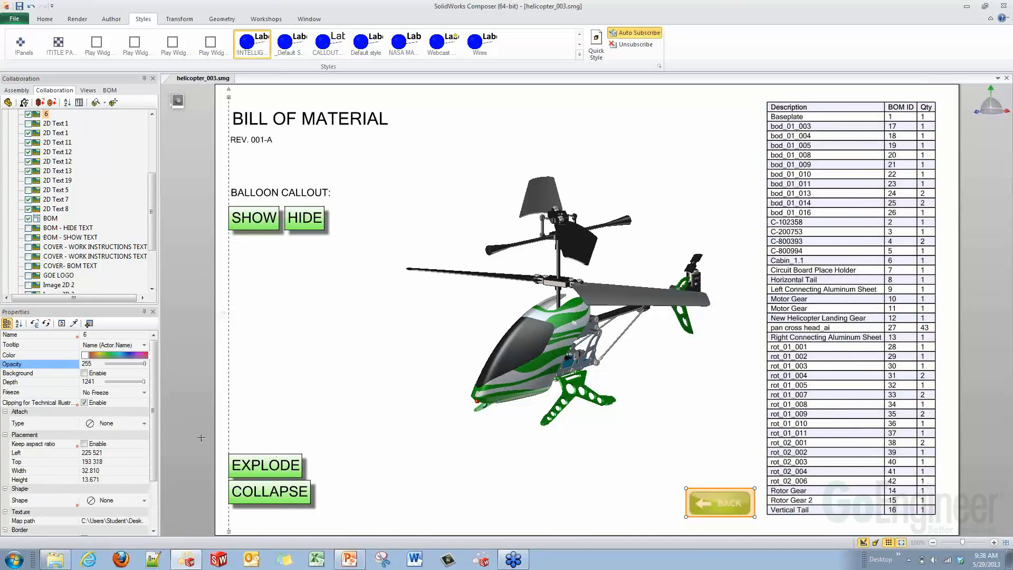
{"action": "scroll", "coordinate": [154, 442], "scroll_direction": "down", "scroll_amount": 3}
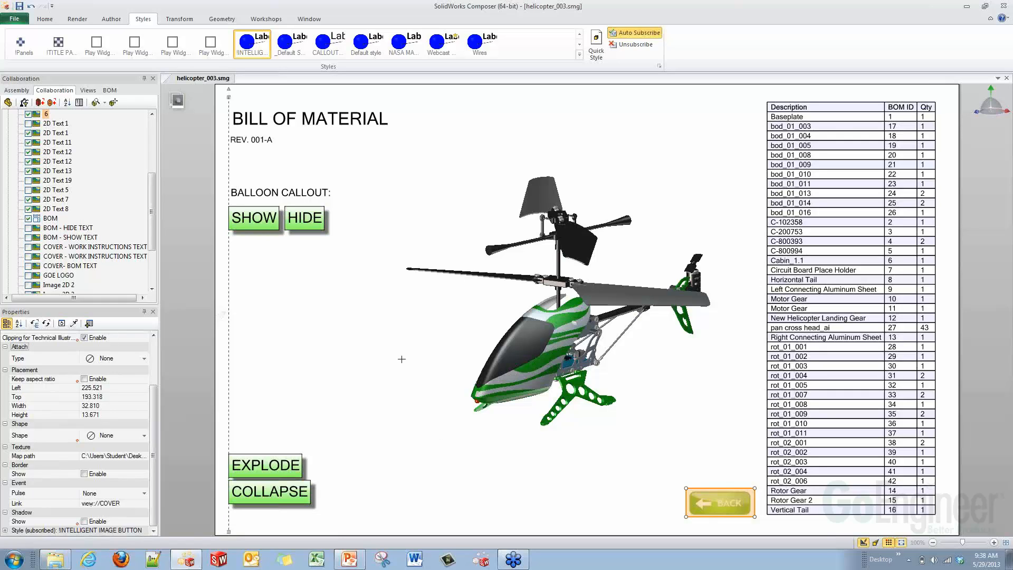
{"action": "left_click", "coordinate": [88, 91]}
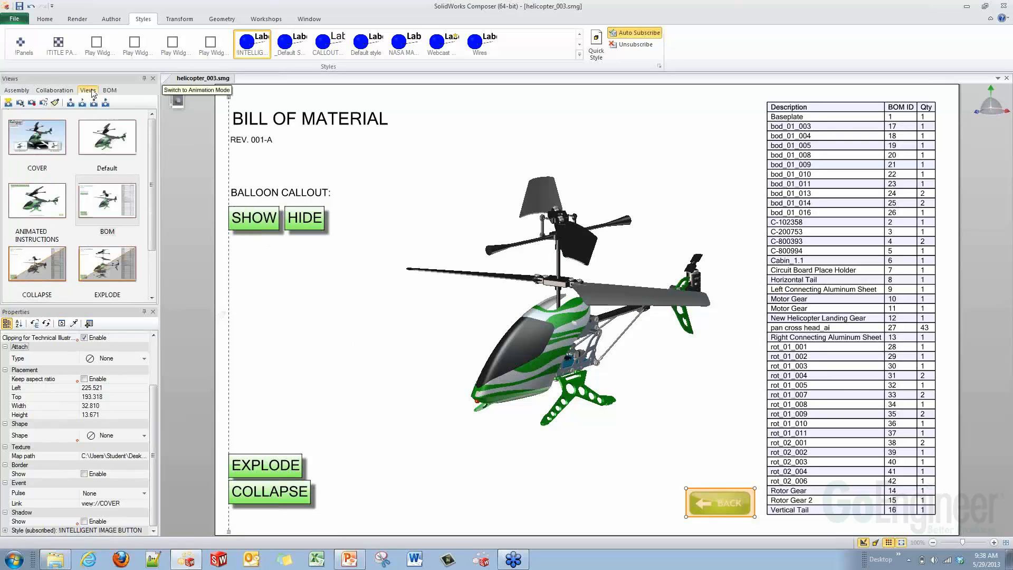
{"action": "left_click", "coordinate": [117, 208]}
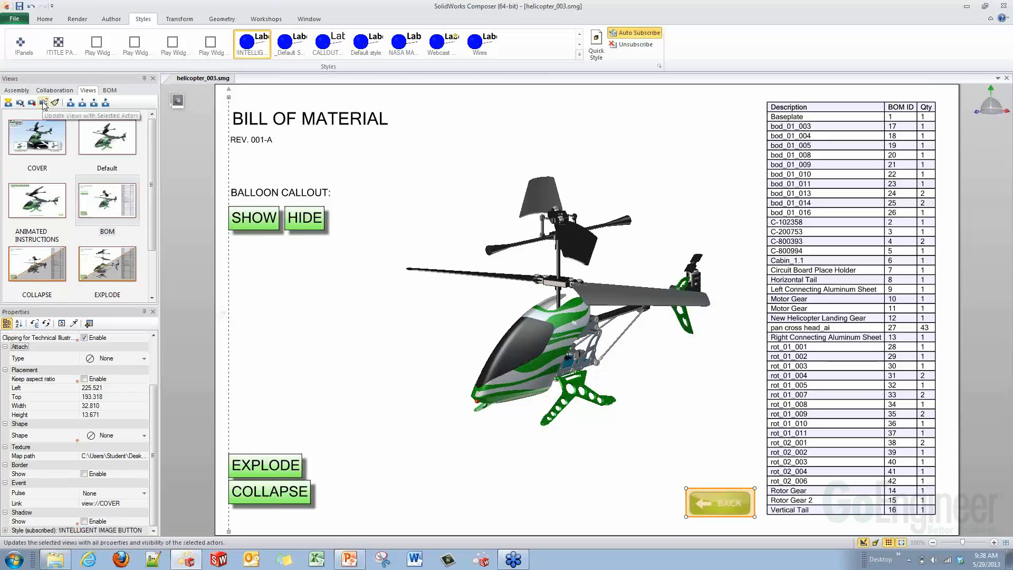
{"action": "left_click", "coordinate": [117, 196]}
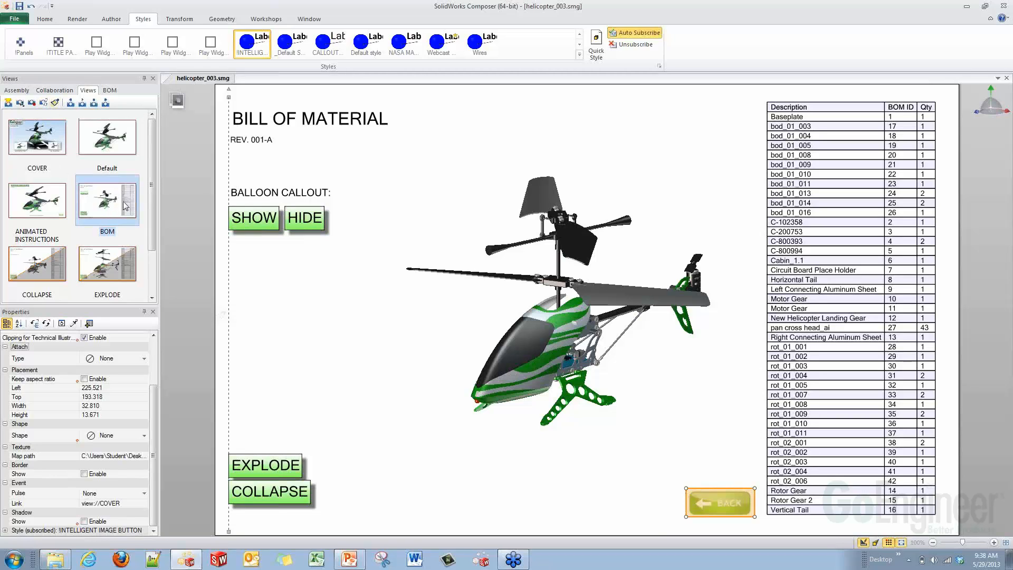
{"action": "left_click", "coordinate": [45, 104]}
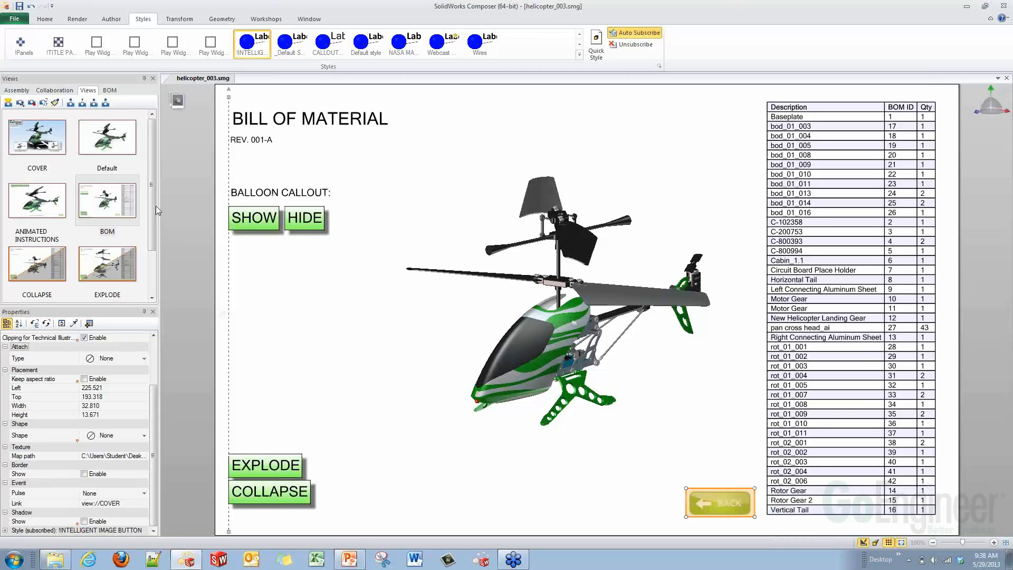
Display the COVER view, clear the selection and look through the saved views.
{"action": "left_click", "coordinate": [38, 142]}
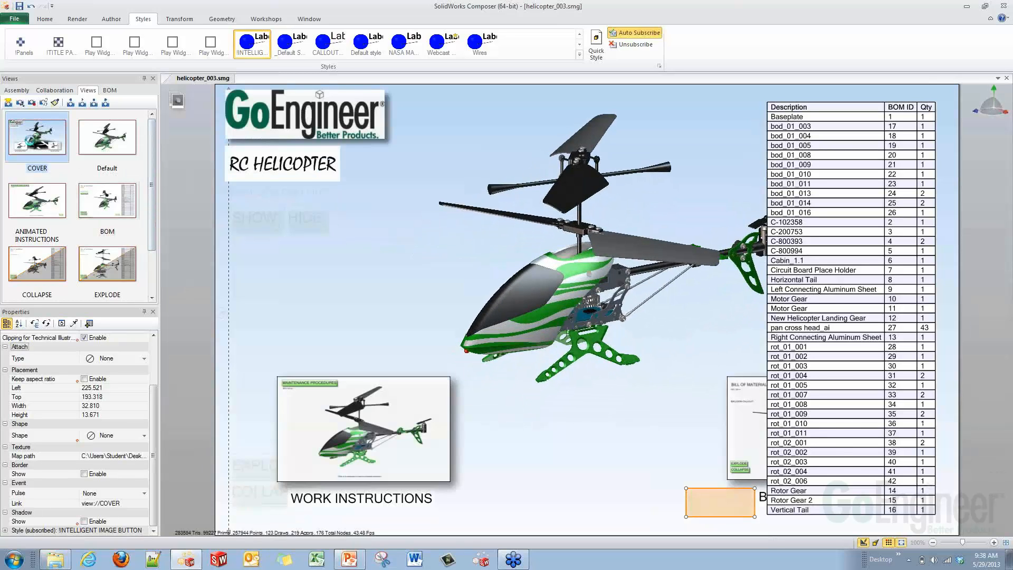
{"action": "left_click", "coordinate": [342, 283]}
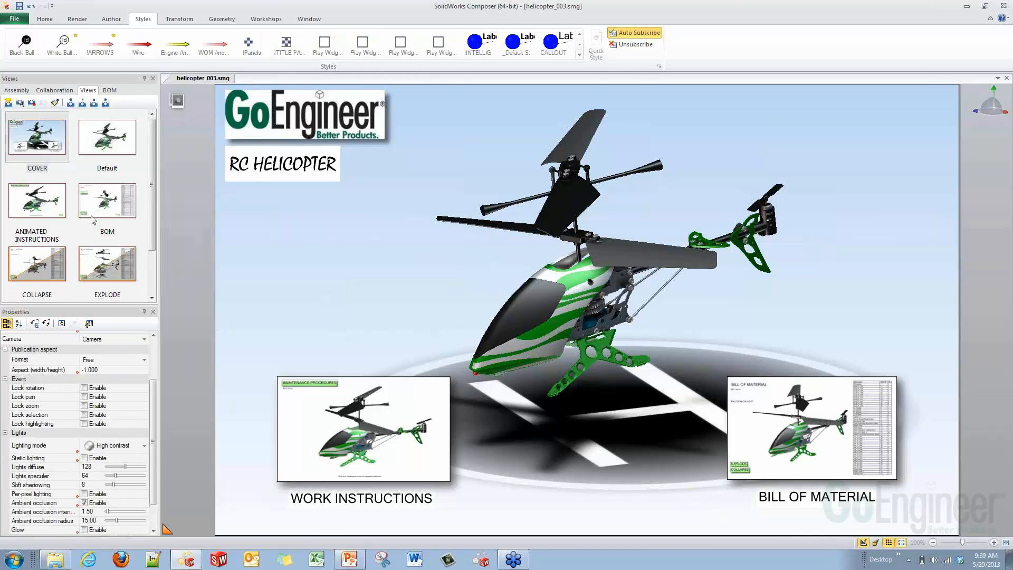
{"action": "scroll", "coordinate": [94, 216], "scroll_direction": "down", "scroll_amount": 2}
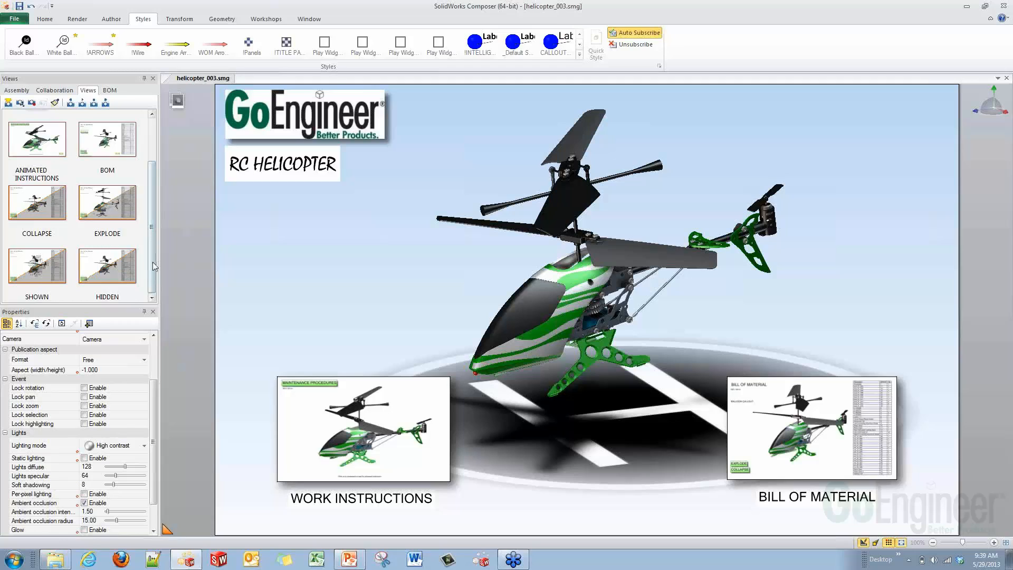
{"action": "left_click_drag", "start_coordinate": [152, 267], "coordinate": [152, 224]}
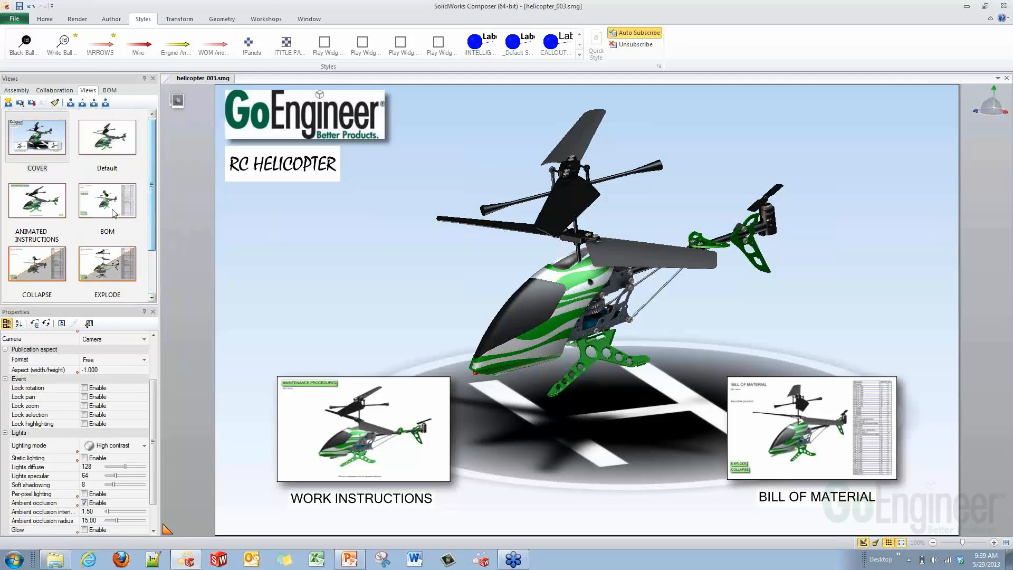
{"action": "left_click", "coordinate": [112, 204]}
{"action": "left_click", "coordinate": [37, 206]}
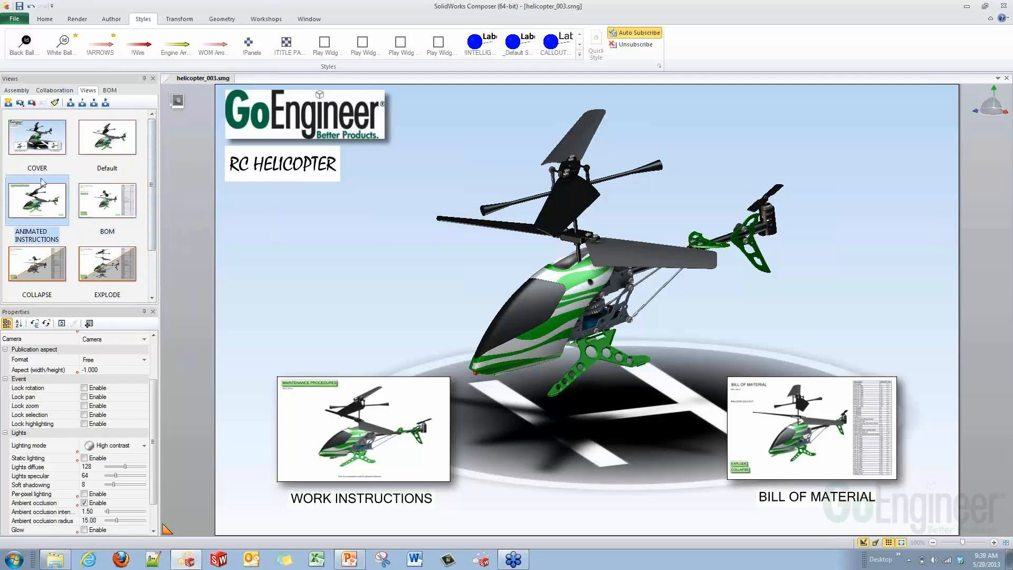
{"action": "left_click", "coordinate": [35, 147]}
{"action": "left_click", "coordinate": [41, 212]}
{"action": "left_click", "coordinate": [108, 207]}
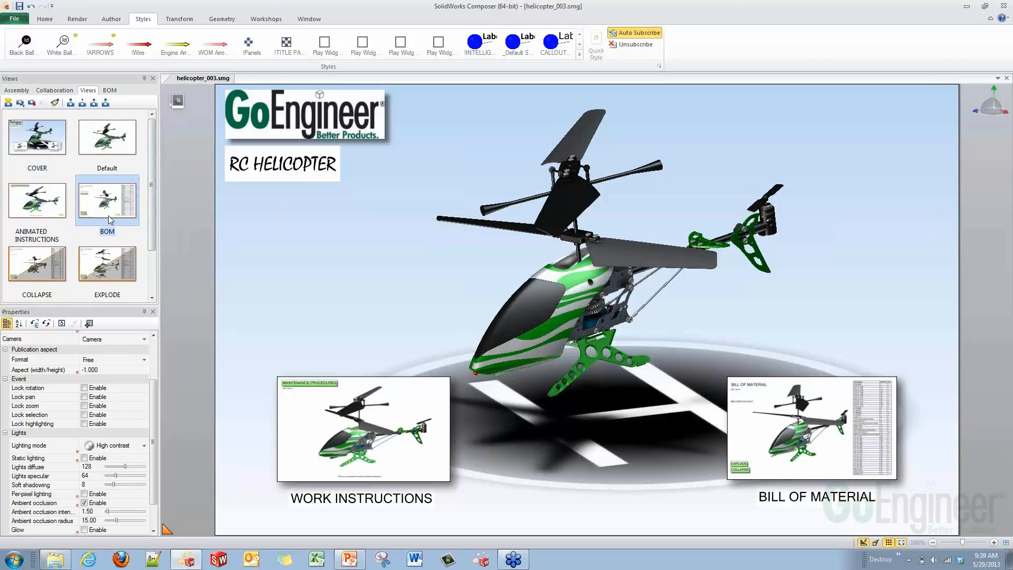
{"action": "mouse_move", "coordinate": [152, 211]}
{"action": "left_mouse_down"}
{"action": "mouse_move", "coordinate": [154, 245]}
{"action": "mouse_move", "coordinate": [153, 211]}
{"action": "left_mouse_up"}
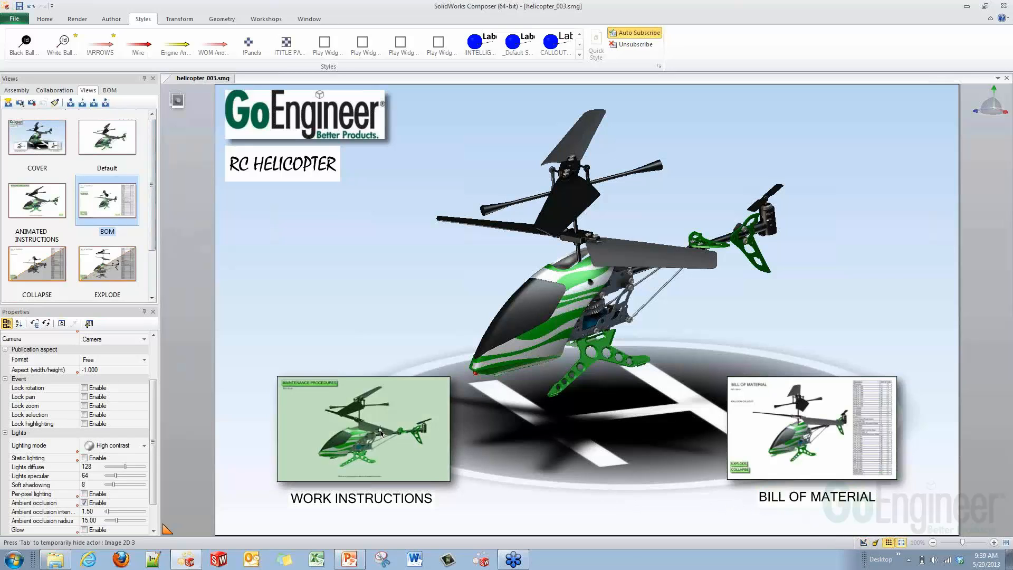
Test the WORK INSTRUCTIONS image link on the cover and the helicopter cabin's animated instruction link.
{"action": "left_click", "coordinate": [358, 433]}
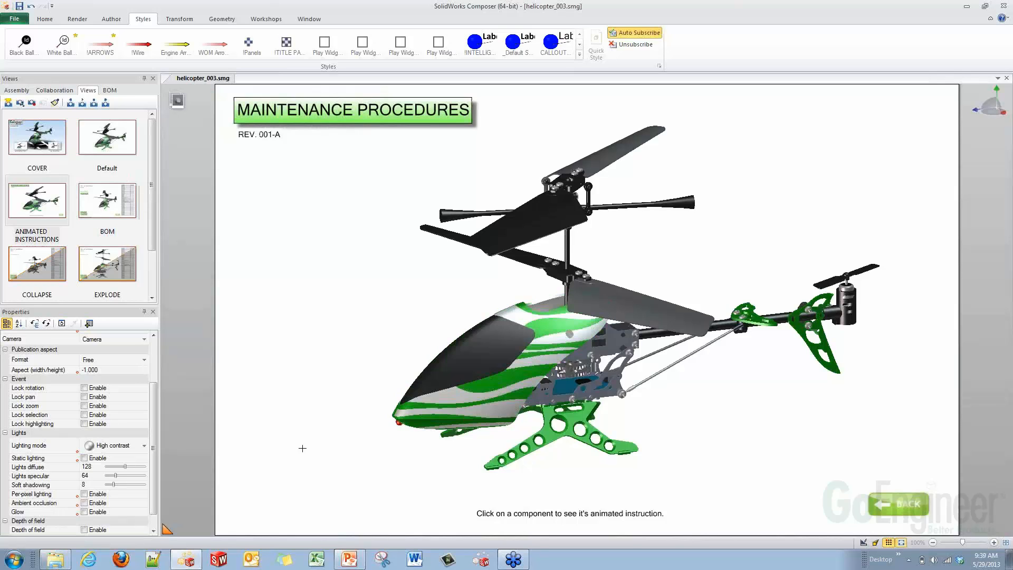
{"action": "left_click", "coordinate": [489, 372]}
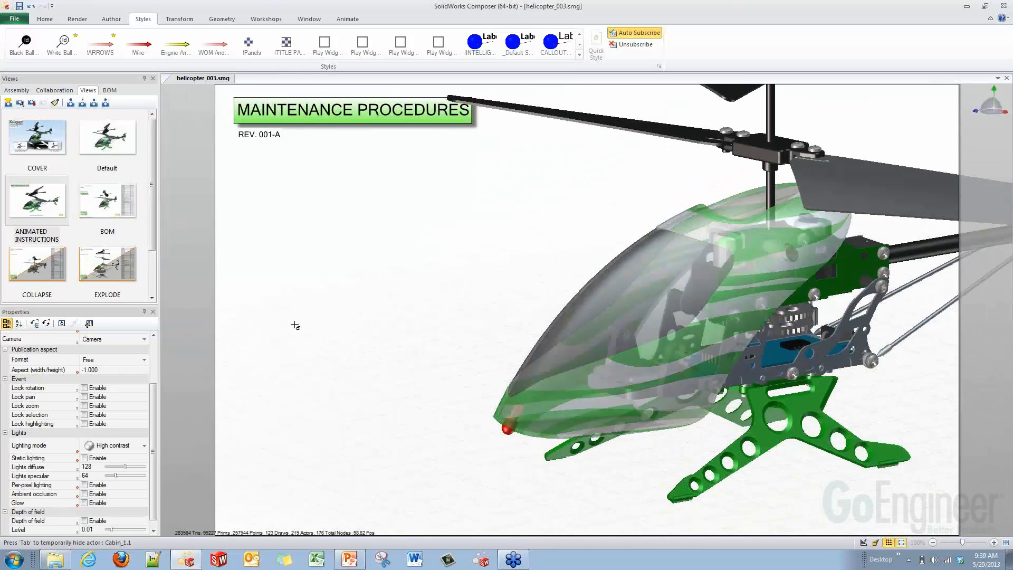
Show the animation timeline and look through the collaboration actors for the back button image.
{"action": "left_click", "coordinate": [46, 19]}
{"action": "left_click", "coordinate": [61, 50]}
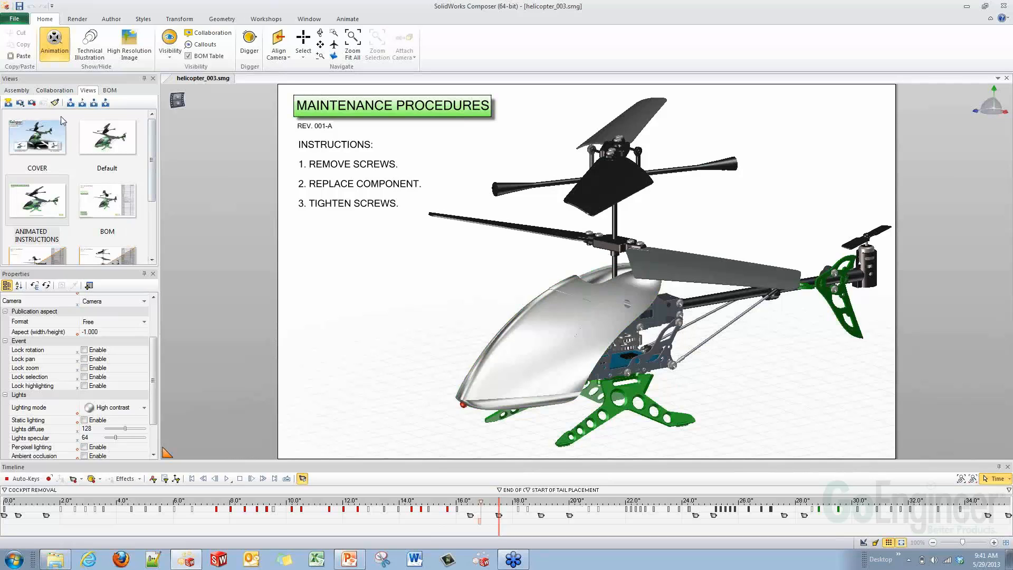
{"action": "left_click", "coordinate": [59, 92]}
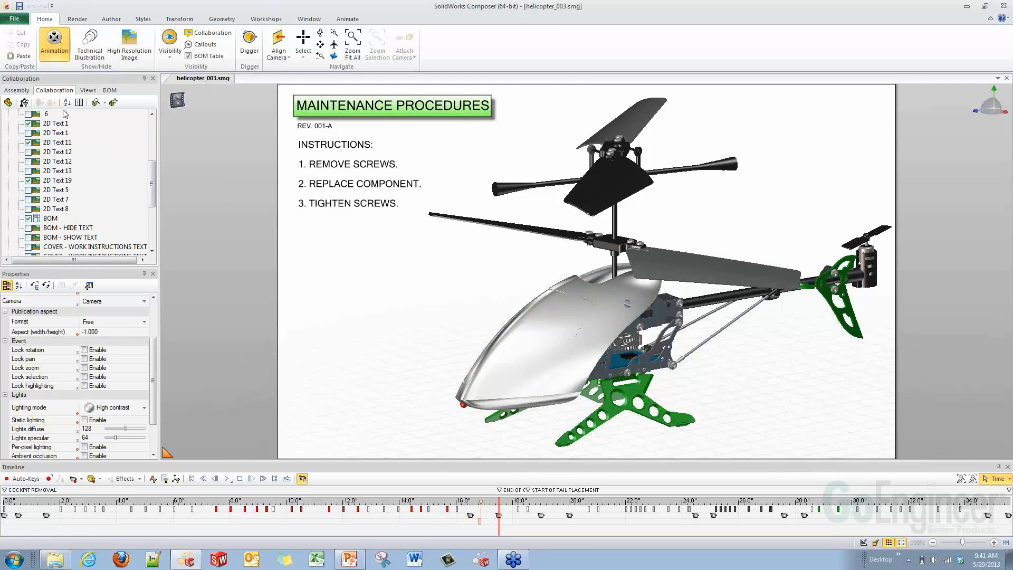
{"action": "mouse_move", "coordinate": [152, 194]}
{"action": "left_mouse_down"}
{"action": "mouse_move", "coordinate": [153, 212]}
{"action": "mouse_move", "coordinate": [152, 188]}
{"action": "left_mouse_up"}
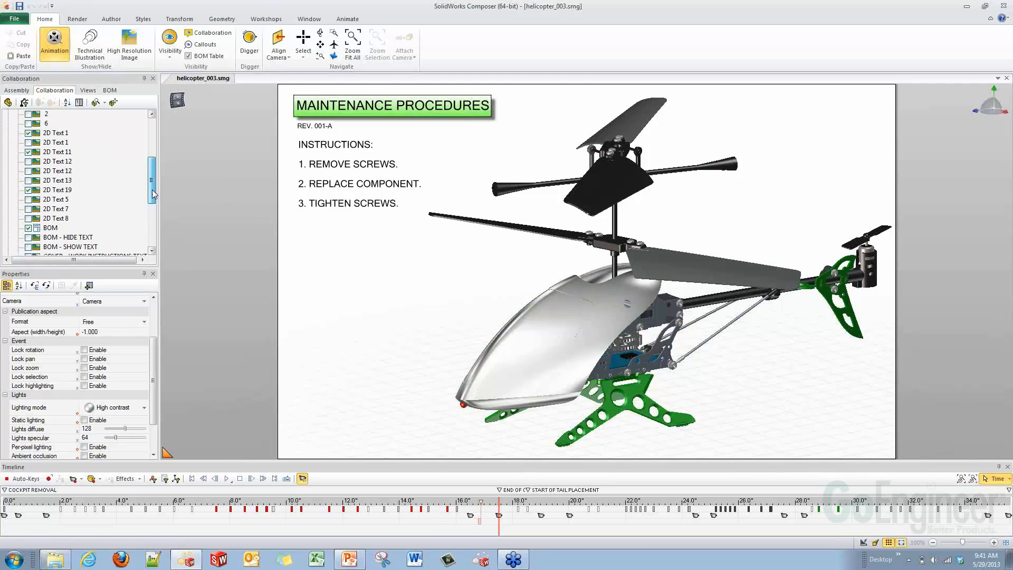
{"action": "left_click", "coordinate": [88, 91]}
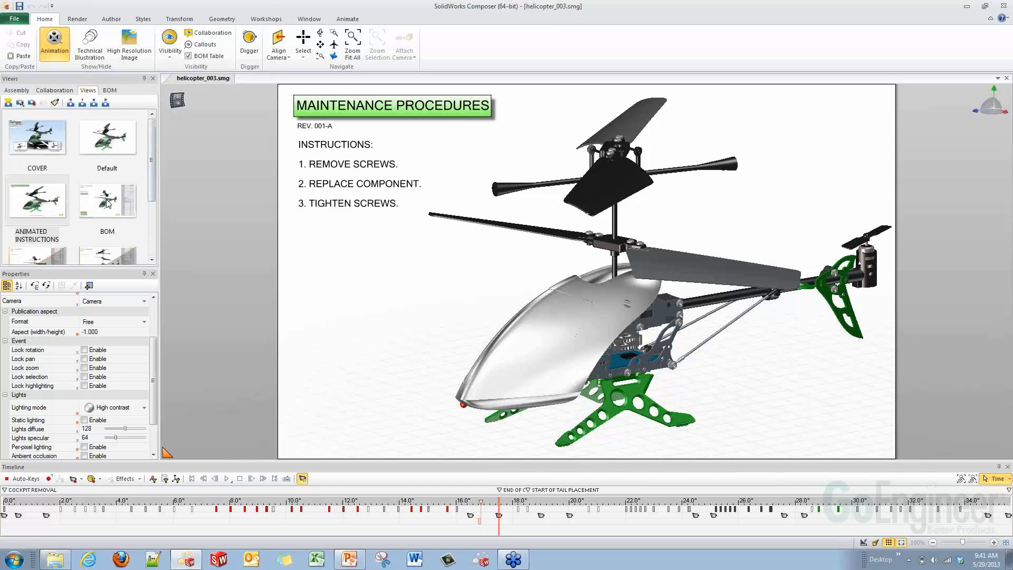
In the ANIMATED INSTRUCTIONS view, rename the back button image BACK BUTTON and show it among the collaboration actors.
{"action": "left_click", "coordinate": [29, 203]}
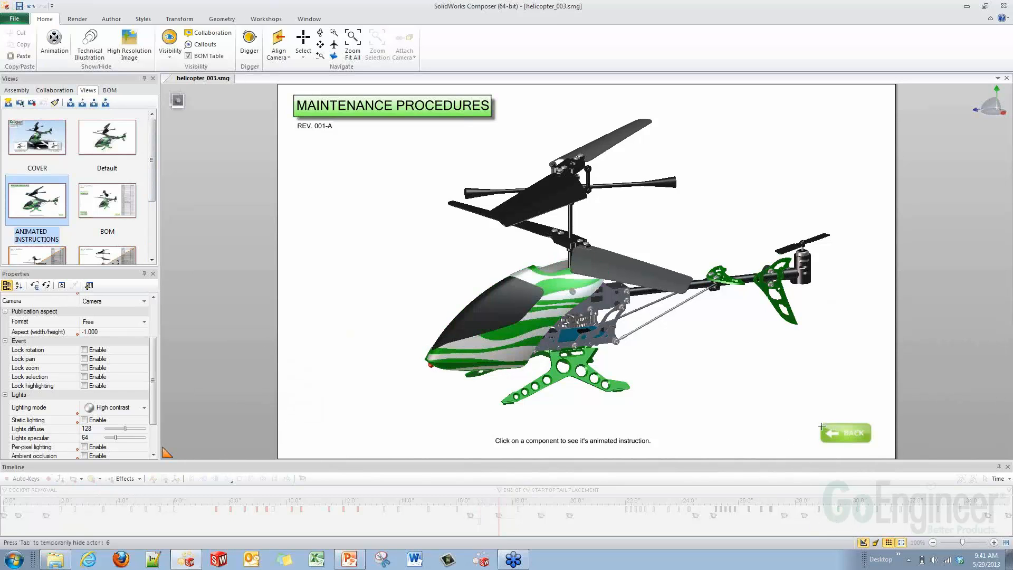
{"action": "left_click", "coordinate": [843, 432]}
{"action": "scroll", "coordinate": [156, 343], "scroll_direction": "up", "scroll_amount": 3}
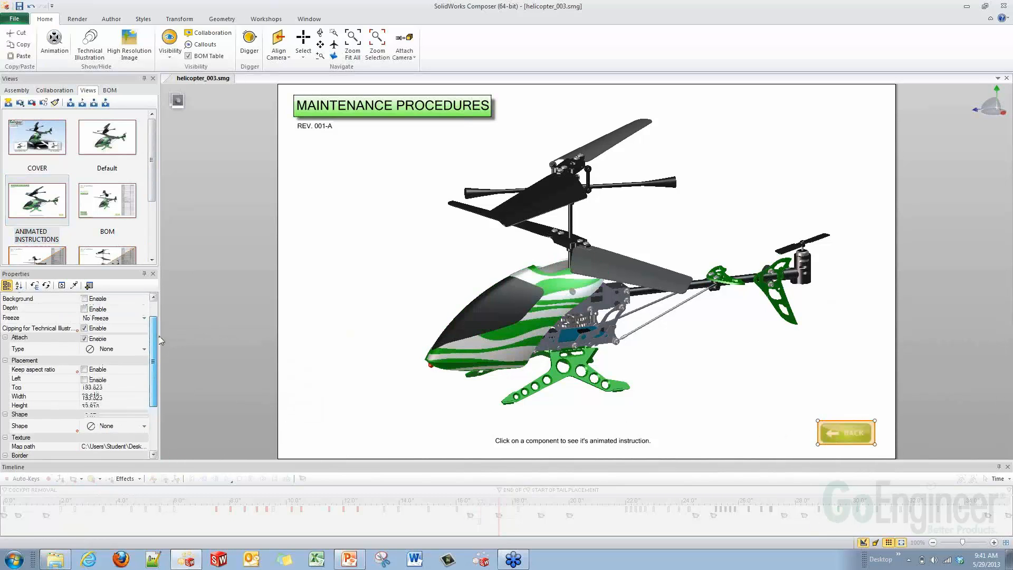
{"action": "left_click", "coordinate": [74, 296]}
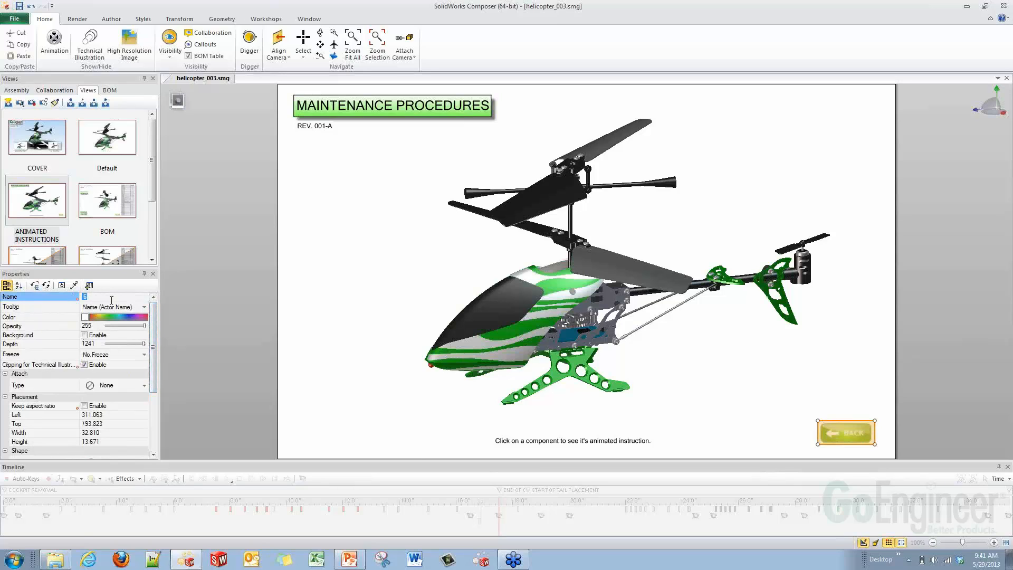
{"action": "type", "text": "BACK BUTTON"}
{"action": "left_click", "coordinate": [54, 90]}
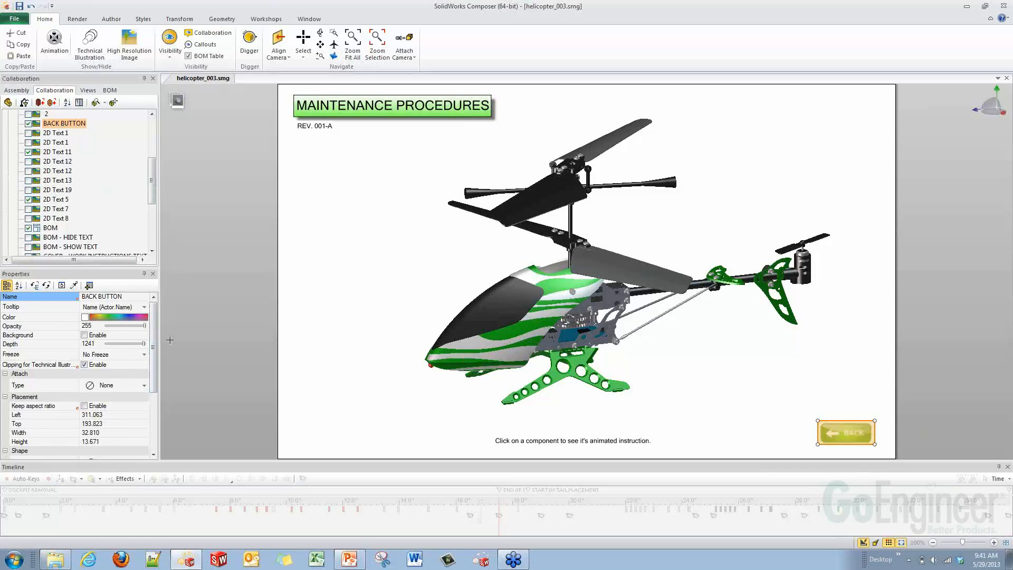
Return to the animation at the end of the cockpit removal and try the Fade Out and Fade In effects on BACK BUTTON.
{"action": "left_click", "coordinate": [497, 530]}
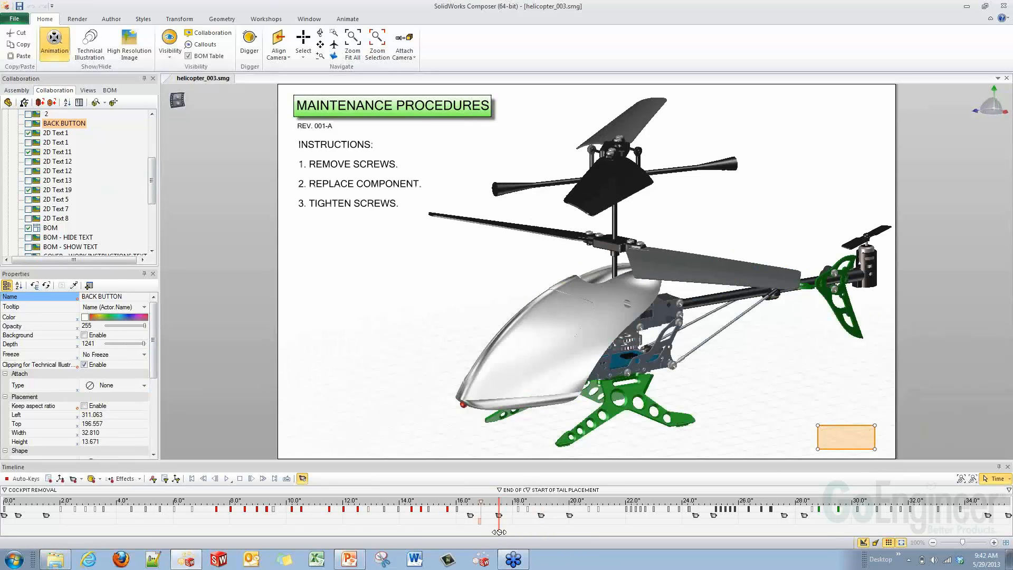
{"action": "left_click_drag", "start_coordinate": [494, 532], "coordinate": [498, 531]}
{"action": "left_click", "coordinate": [139, 478]}
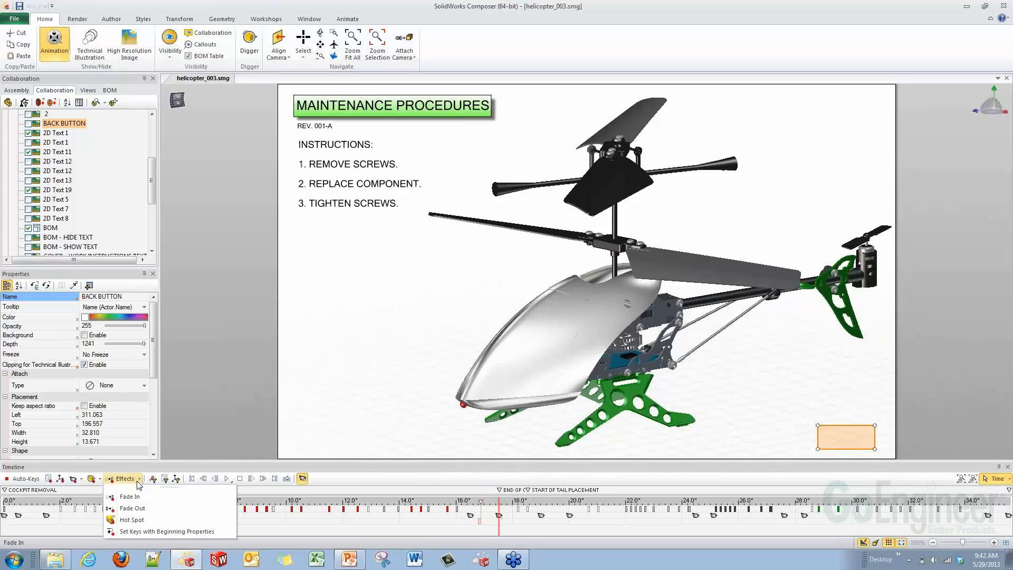
{"action": "left_click", "coordinate": [132, 508]}
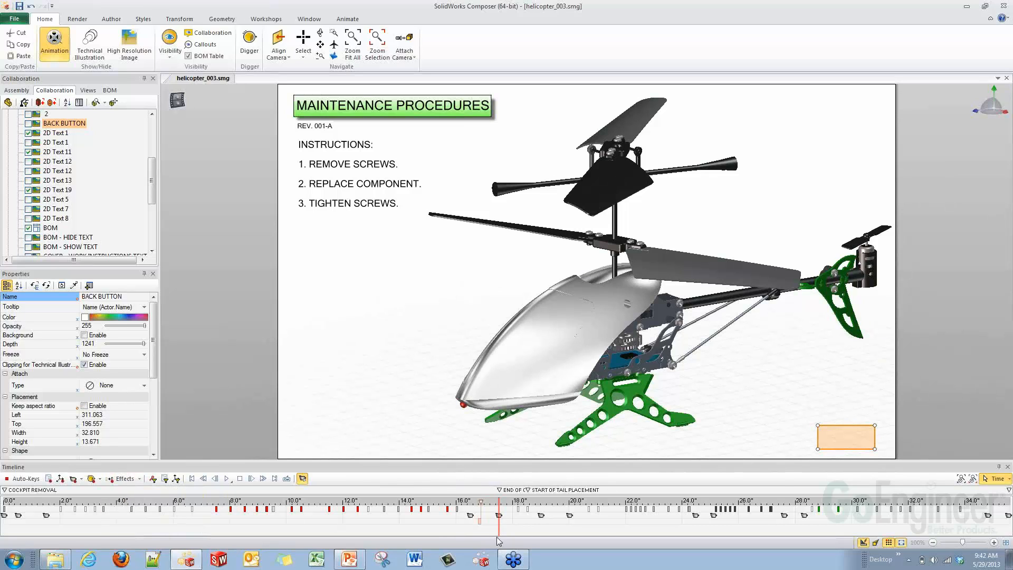
{"action": "left_click", "coordinate": [141, 479]}
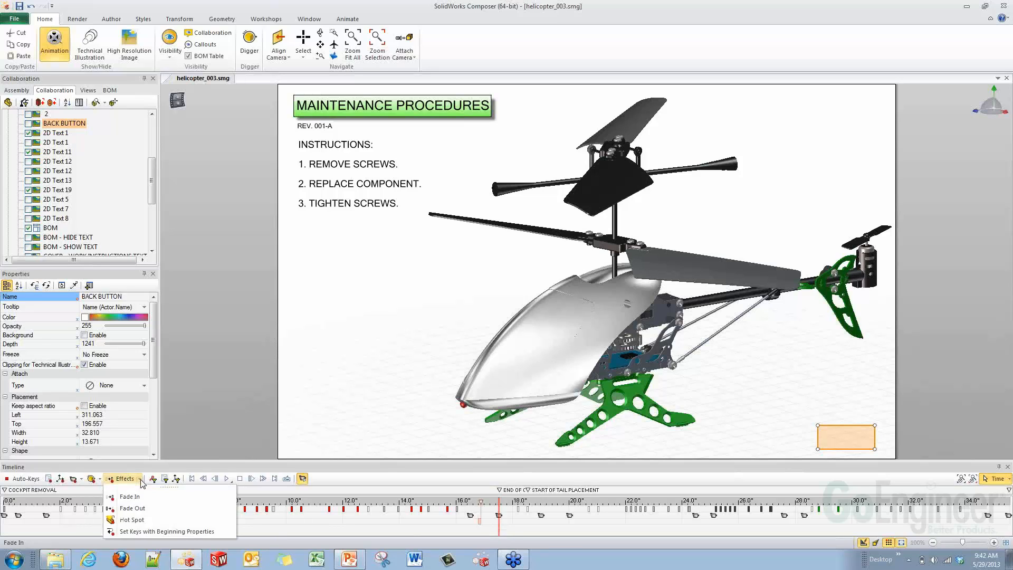
{"action": "left_click", "coordinate": [131, 502]}
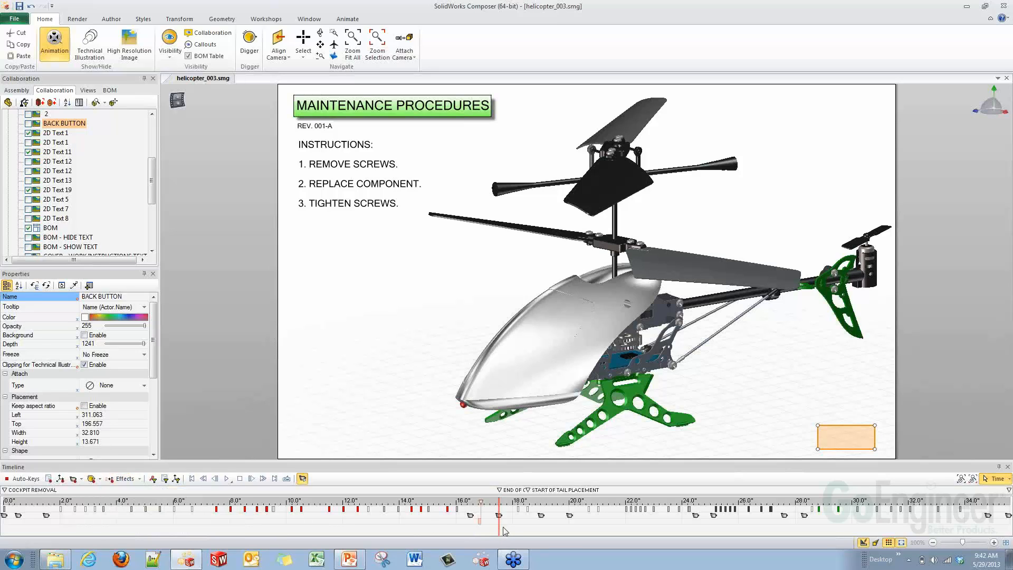
Make BACK BUTTON visible in the animation and return the time bar to the end of the cockpit removal.
{"action": "left_click_drag", "start_coordinate": [498, 529], "coordinate": [487, 528]}
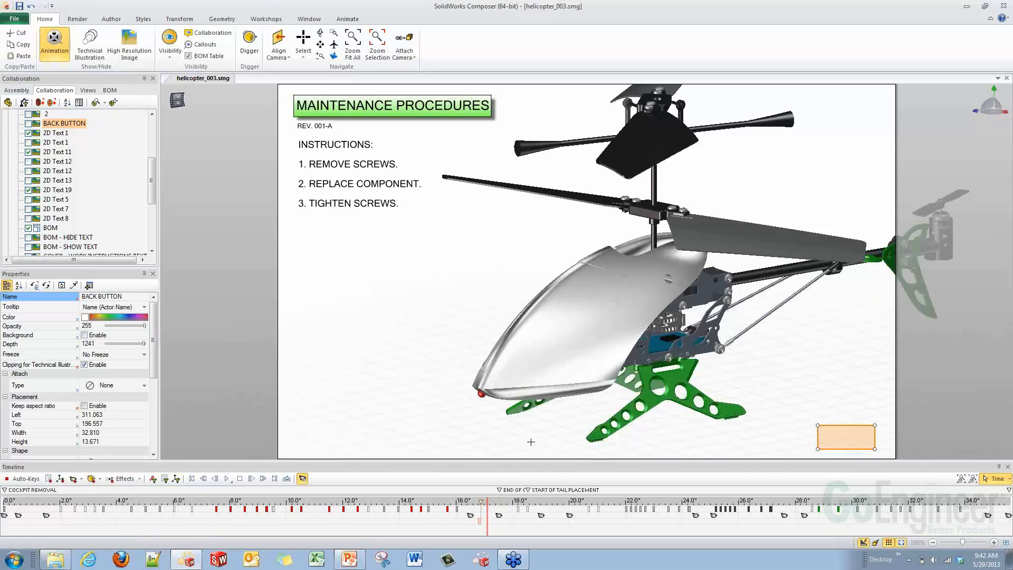
{"action": "left_click", "coordinate": [29, 123]}
{"action": "left_click_drag", "start_coordinate": [486, 529], "coordinate": [498, 530]}
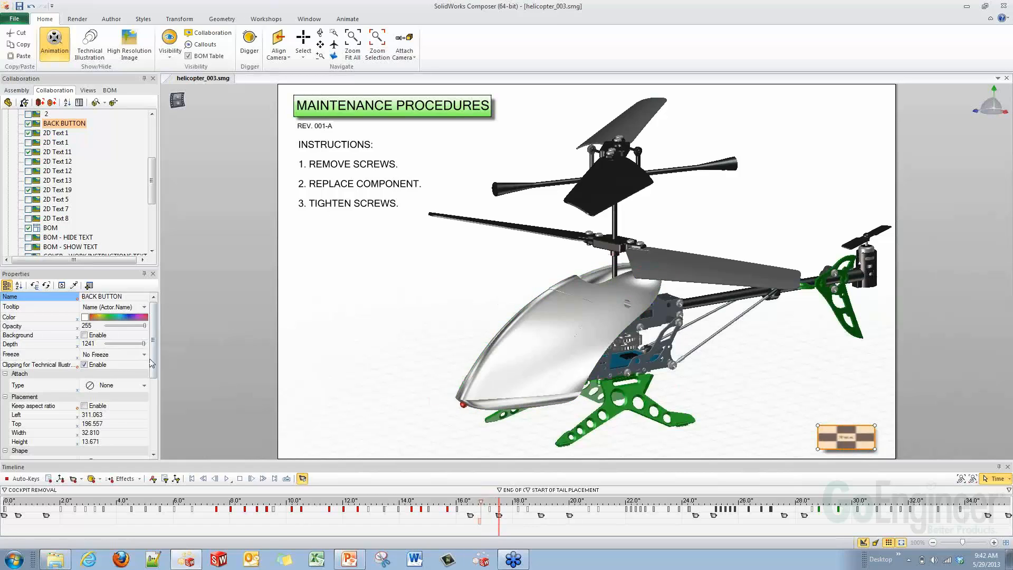
Set BACK BUTTON's texture map path to Back-Button_Green.jpg at the end of the cockpit removal.
{"action": "left_click_drag", "start_coordinate": [156, 361], "coordinate": [156, 403]}
{"action": "left_click", "coordinate": [114, 384]}
{"action": "left_click", "coordinate": [152, 384]}
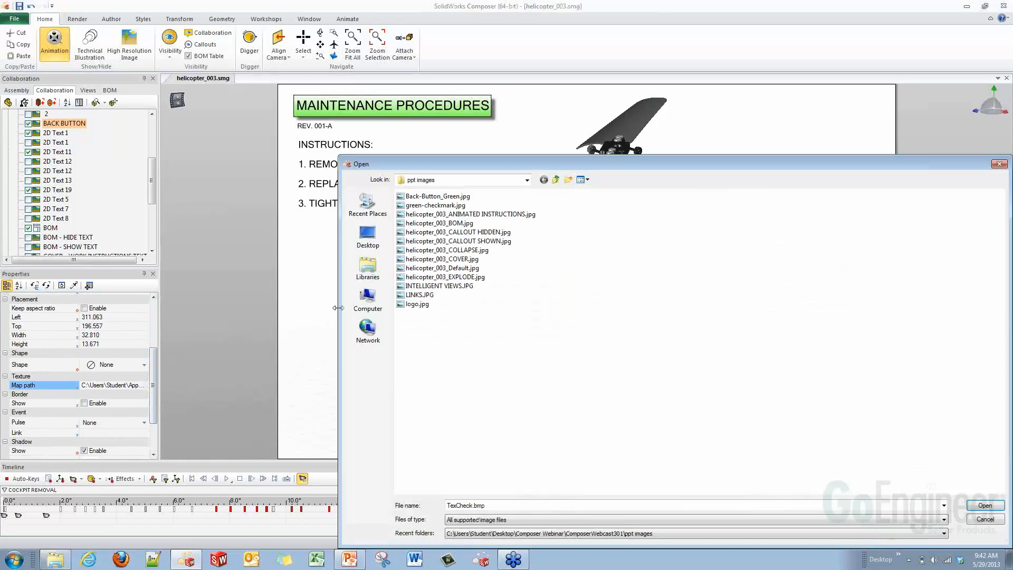
{"action": "left_click", "coordinate": [433, 196]}
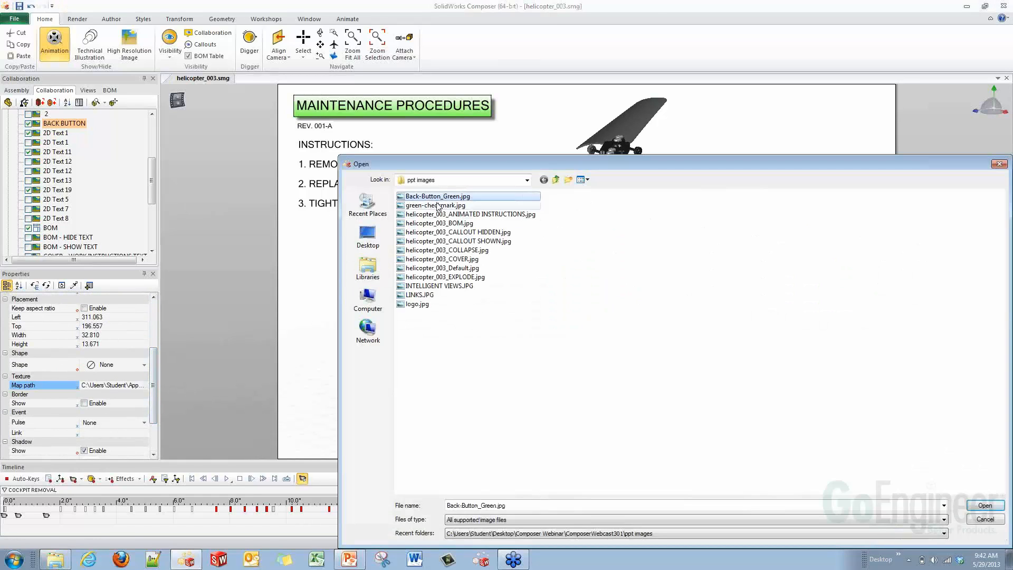
{"action": "left_click", "coordinate": [985, 505]}
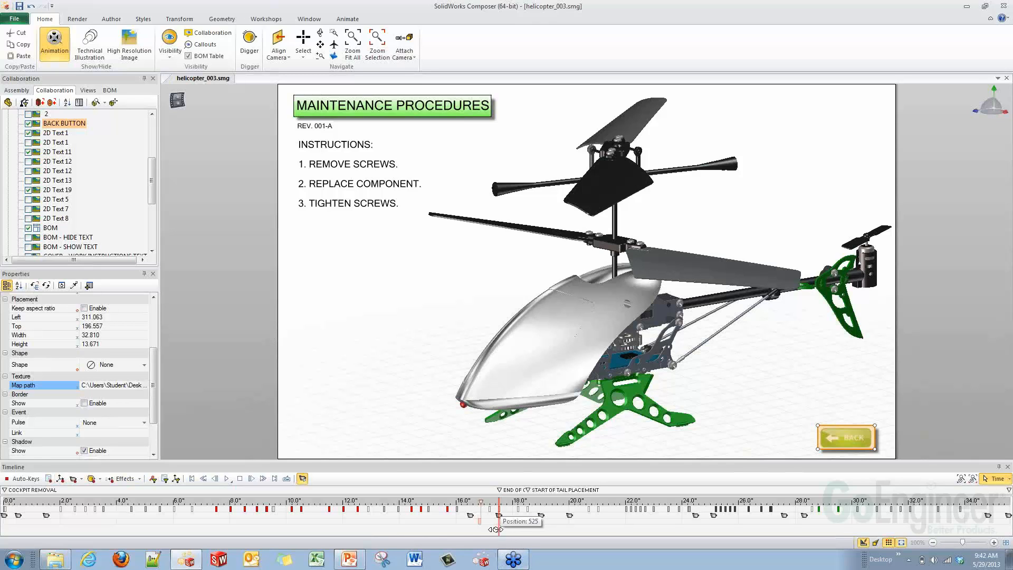
{"action": "mouse_move", "coordinate": [498, 530]}
{"action": "left_mouse_down"}
{"action": "mouse_move", "coordinate": [475, 530]}
{"action": "mouse_move", "coordinate": [498, 533]}
{"action": "left_mouse_up"}
{"action": "mouse_move", "coordinate": [499, 529]}
{"action": "left_mouse_down"}
{"action": "mouse_move", "coordinate": [487, 529]}
{"action": "mouse_move", "coordinate": [499, 528]}
{"action": "left_mouse_up"}
{"action": "mouse_move", "coordinate": [498, 525]}
{"action": "left_mouse_down"}
{"action": "mouse_move", "coordinate": [490, 525]}
{"action": "mouse_move", "coordinate": [499, 526]}
{"action": "left_mouse_up"}
{"action": "left_click", "coordinate": [39, 366]}
{"action": "left_click", "coordinate": [31, 386]}
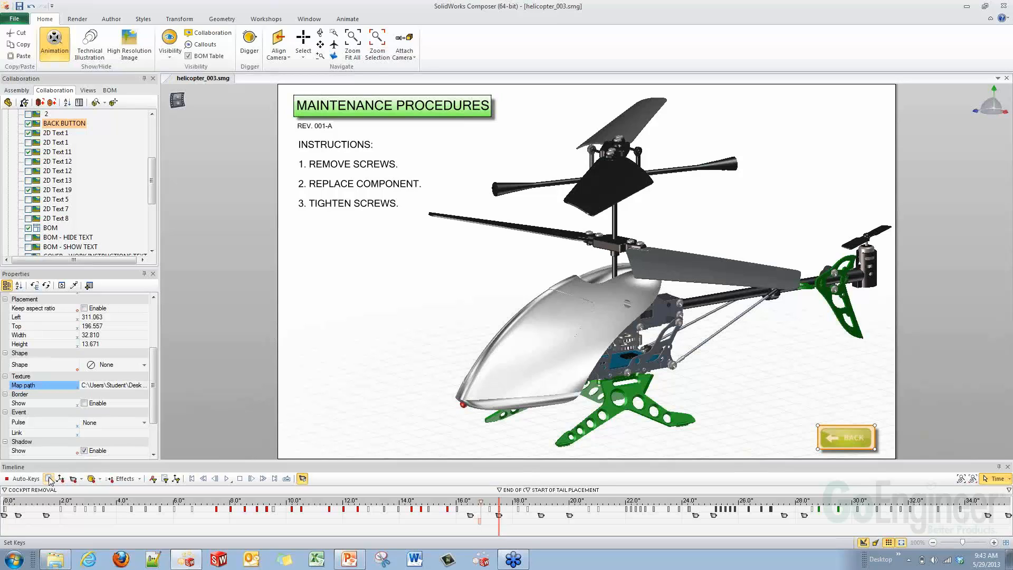
{"action": "left_click", "coordinate": [35, 285]}
{"action": "mouse_move", "coordinate": [497, 528]}
{"action": "left_mouse_down"}
{"action": "mouse_move", "coordinate": [486, 528]}
{"action": "mouse_move", "coordinate": [498, 529]}
{"action": "left_mouse_up"}
{"action": "mouse_move", "coordinate": [498, 530]}
{"action": "left_mouse_down"}
{"action": "mouse_move", "coordinate": [487, 526]}
{"action": "mouse_move", "coordinate": [500, 528]}
{"action": "left_mouse_up"}
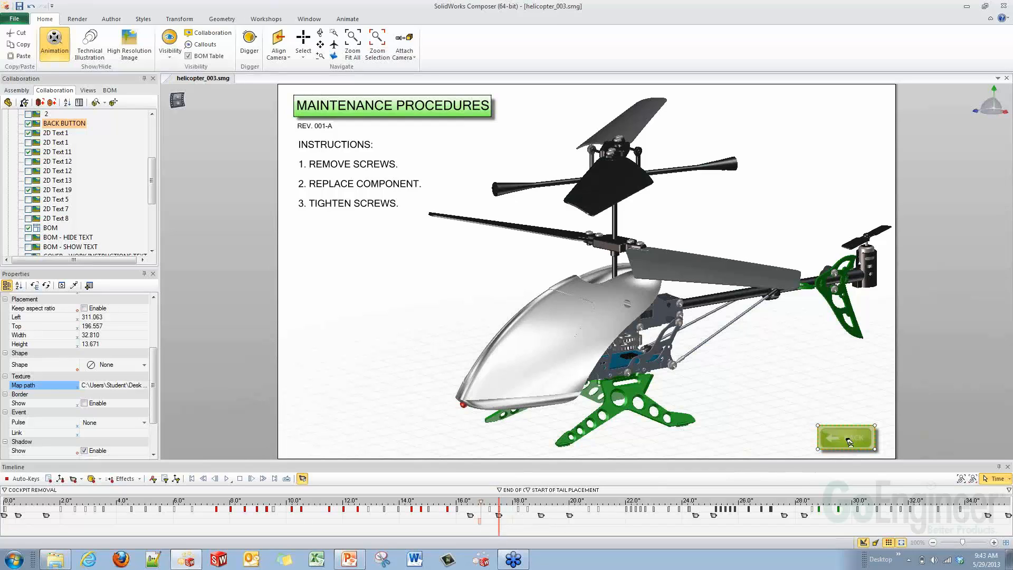
Unsubscribe BACK BUTTON from the !INTELLIGENT IMAGE BUTTON style at the end of the cockpit removal.
{"action": "scroll", "coordinate": [154, 396], "scroll_direction": "down", "scroll_amount": 1}
{"action": "left_click_drag", "start_coordinate": [155, 397], "coordinate": [153, 430]}
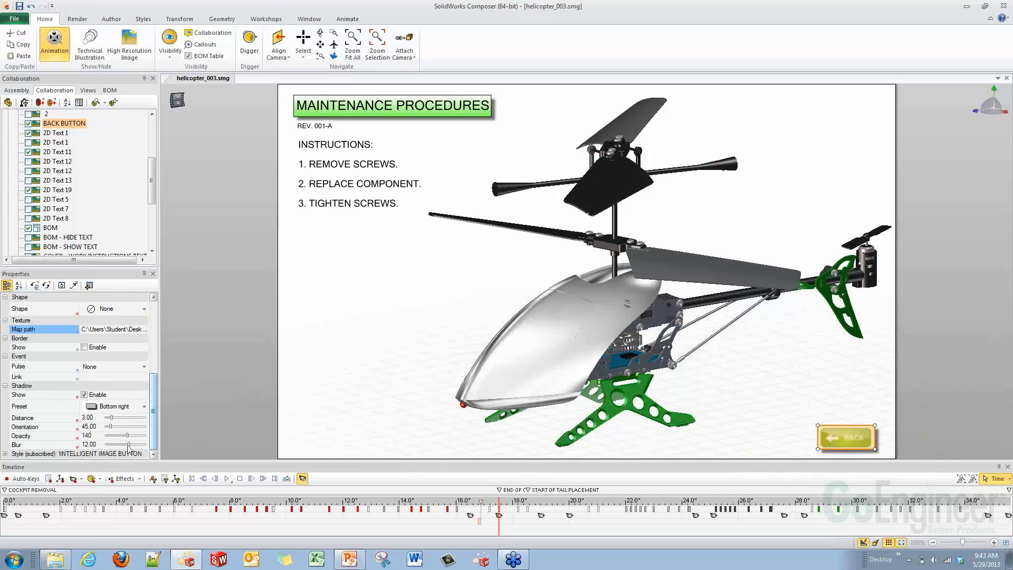
{"action": "left_click", "coordinate": [6, 454]}
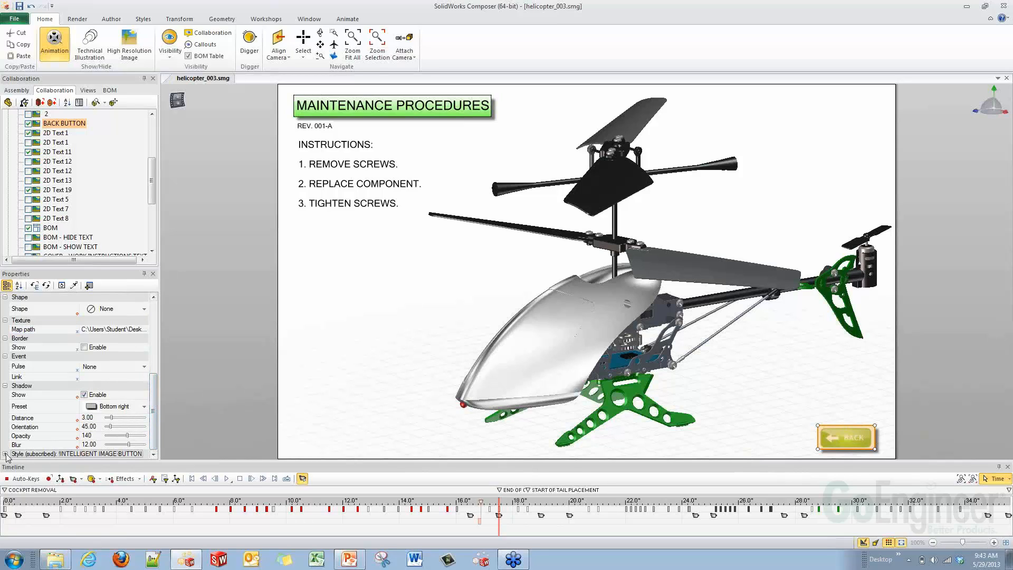
{"action": "left_click", "coordinate": [143, 19]}
{"action": "left_click", "coordinate": [596, 53]}
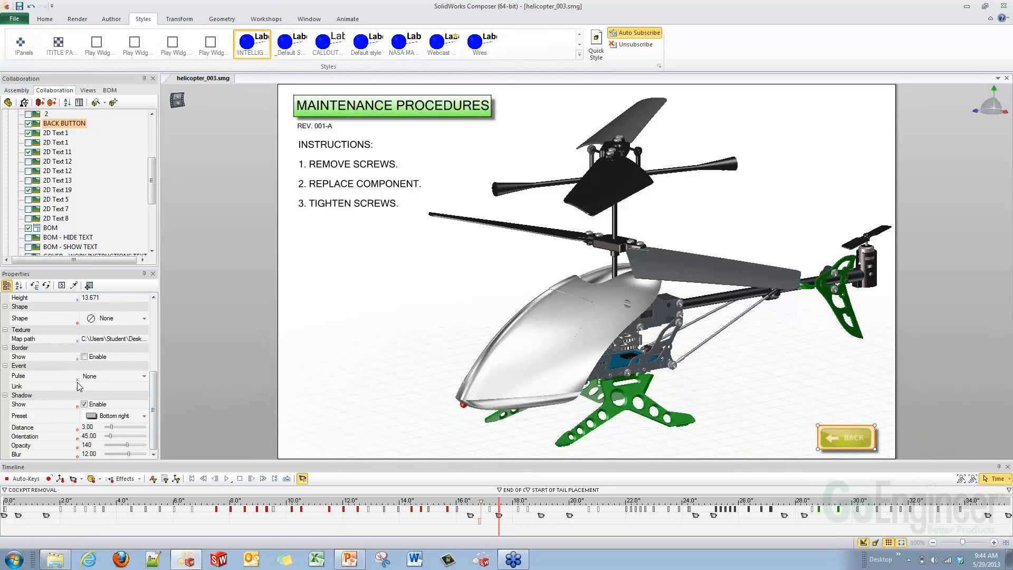
Link BACK BUTTON to view://ANIMATED INSTRUCTIONS at the end of the cockpit removal.
{"action": "left_click", "coordinate": [45, 341]}
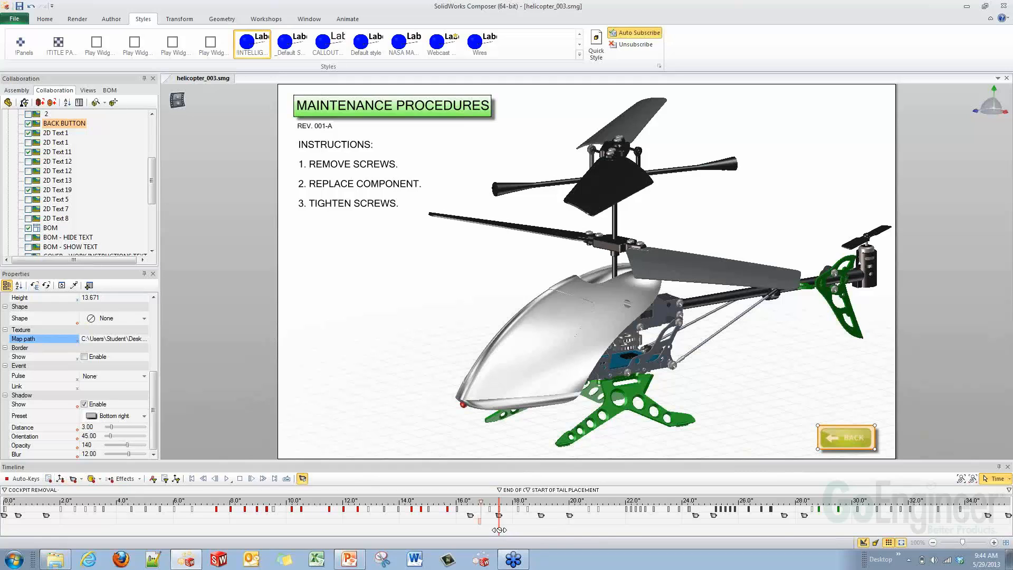
{"action": "mouse_move", "coordinate": [499, 530]}
{"action": "left_mouse_down"}
{"action": "mouse_move", "coordinate": [475, 529]}
{"action": "mouse_move", "coordinate": [498, 529]}
{"action": "left_mouse_up"}
{"action": "double_click", "coordinate": [147, 386]}
{"action": "left_click", "coordinate": [463, 515]}
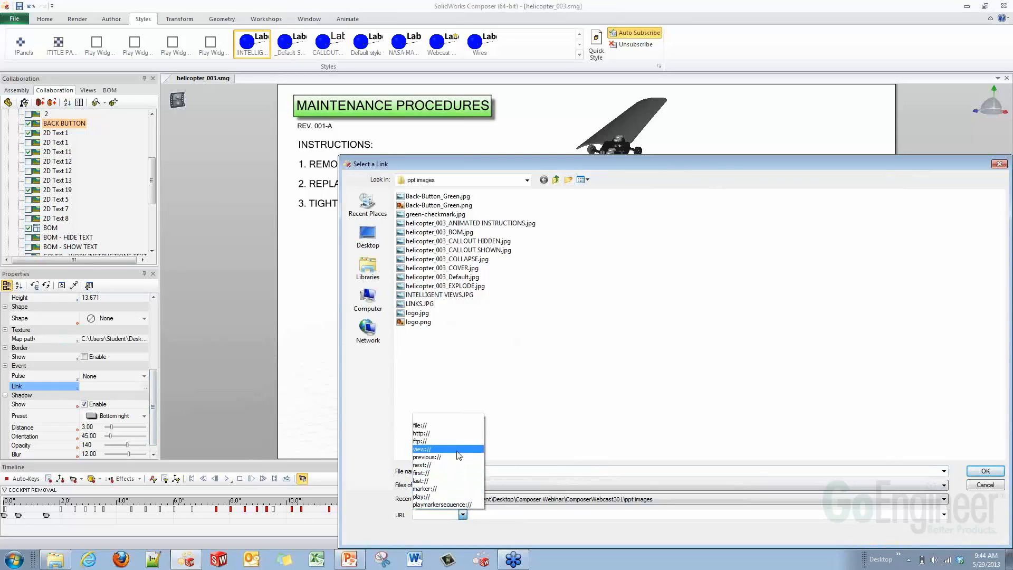
{"action": "left_click", "coordinate": [460, 449]}
{"action": "left_click", "coordinate": [944, 514]}
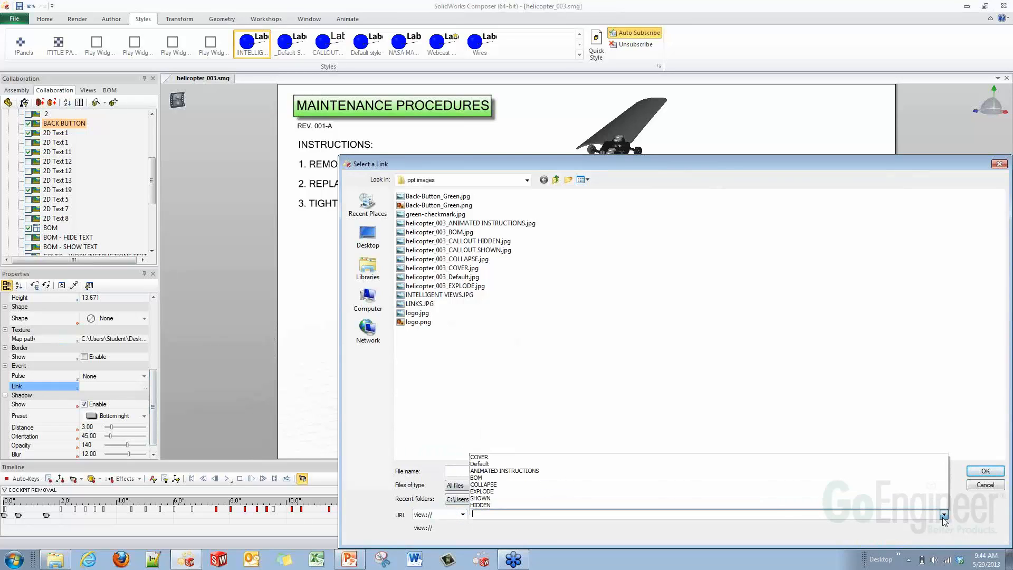
{"action": "left_click", "coordinate": [593, 470]}
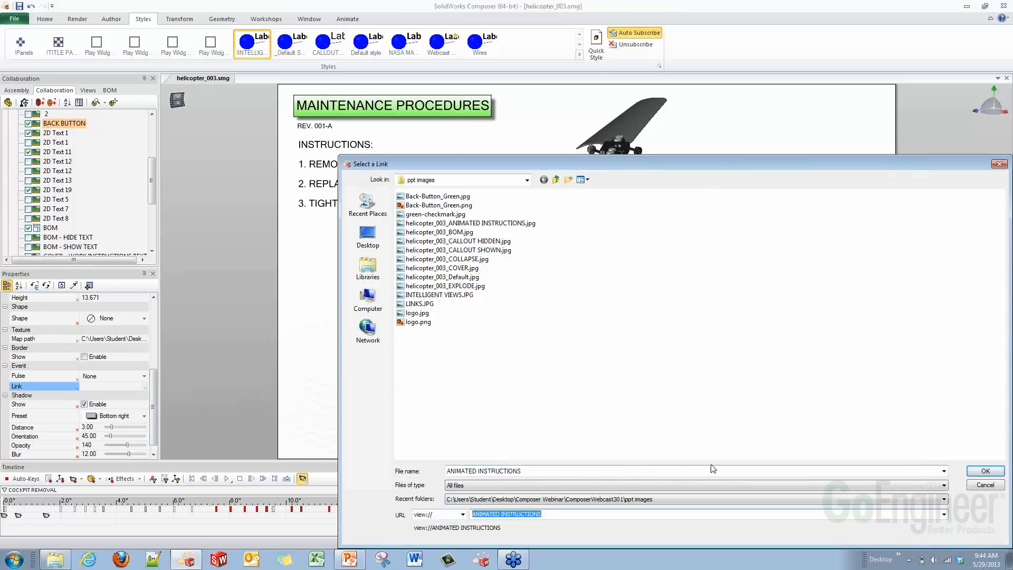
{"action": "left_click", "coordinate": [984, 471]}
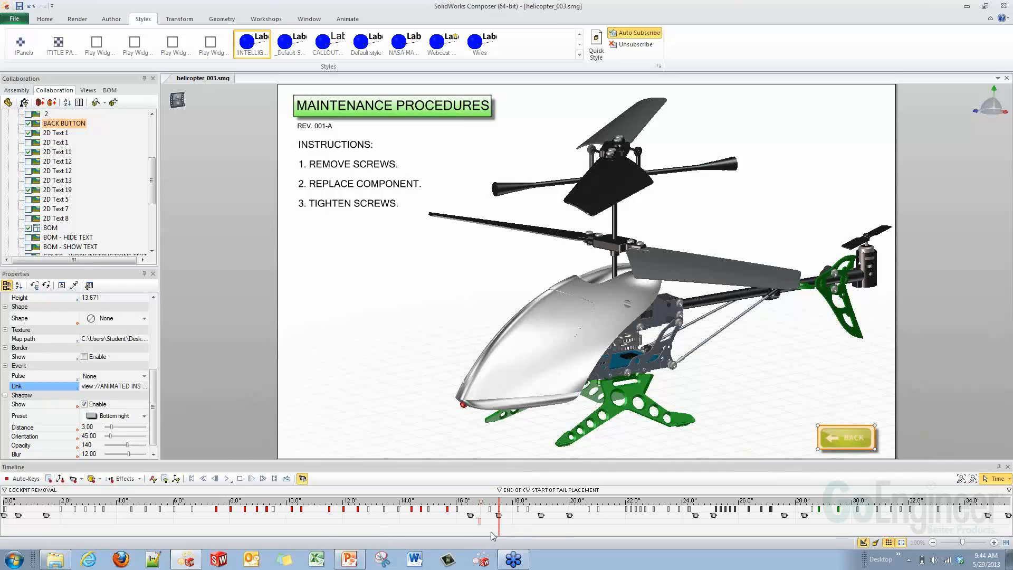
Set BACK BUTTON's texture map path to Back-Button_Green.jpg at its earlier key, at about 17.2 s.
{"action": "mouse_move", "coordinate": [498, 530]}
{"action": "left_mouse_down"}
{"action": "mouse_move", "coordinate": [482, 531]}
{"action": "mouse_move", "coordinate": [496, 530]}
{"action": "left_mouse_up"}
{"action": "scroll", "coordinate": [106, 400], "scroll_direction": "up", "scroll_amount": 5}
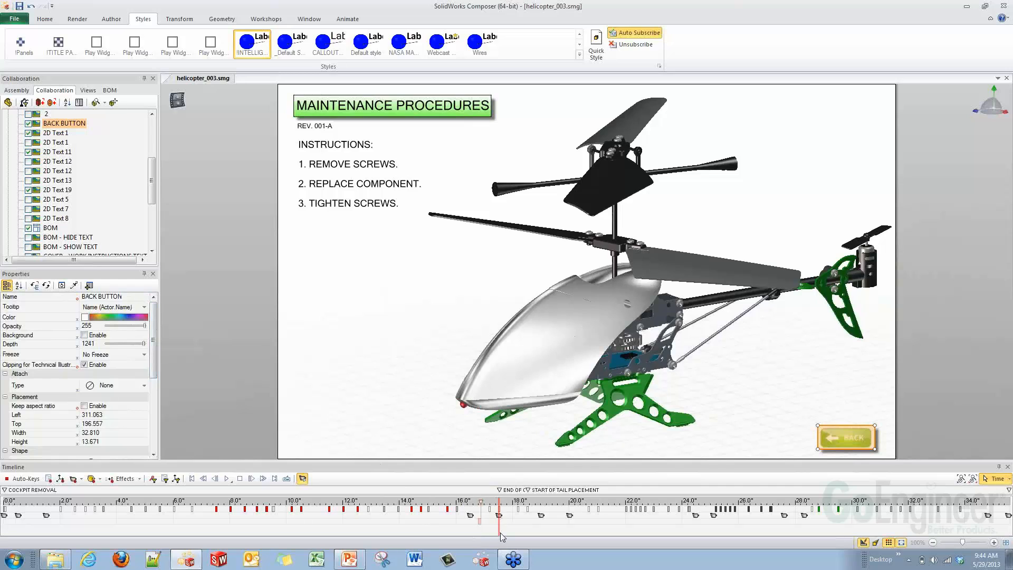
{"action": "left_click_drag", "start_coordinate": [499, 531], "coordinate": [520, 523]}
{"action": "scroll", "coordinate": [520, 523], "scroll_direction": "up", "scroll_amount": 5}
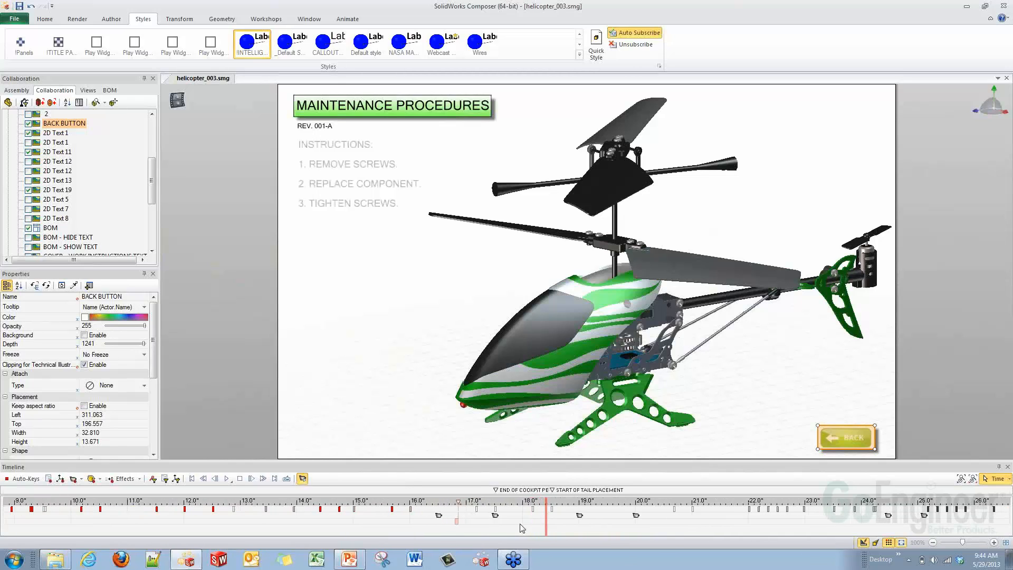
{"action": "scroll", "coordinate": [531, 530], "scroll_direction": "up", "scroll_amount": 3}
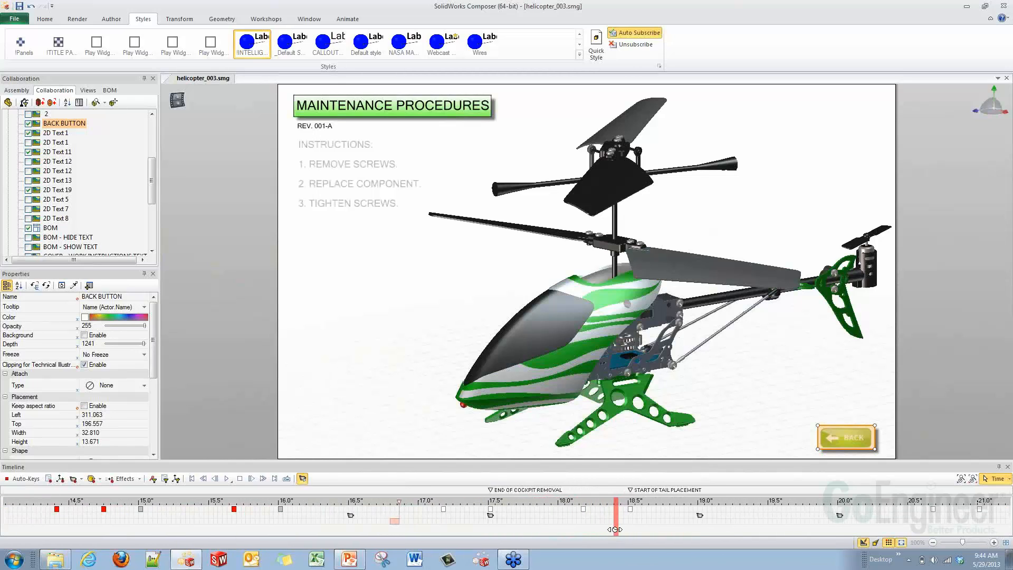
{"action": "left_click_drag", "start_coordinate": [615, 529], "coordinate": [443, 528]}
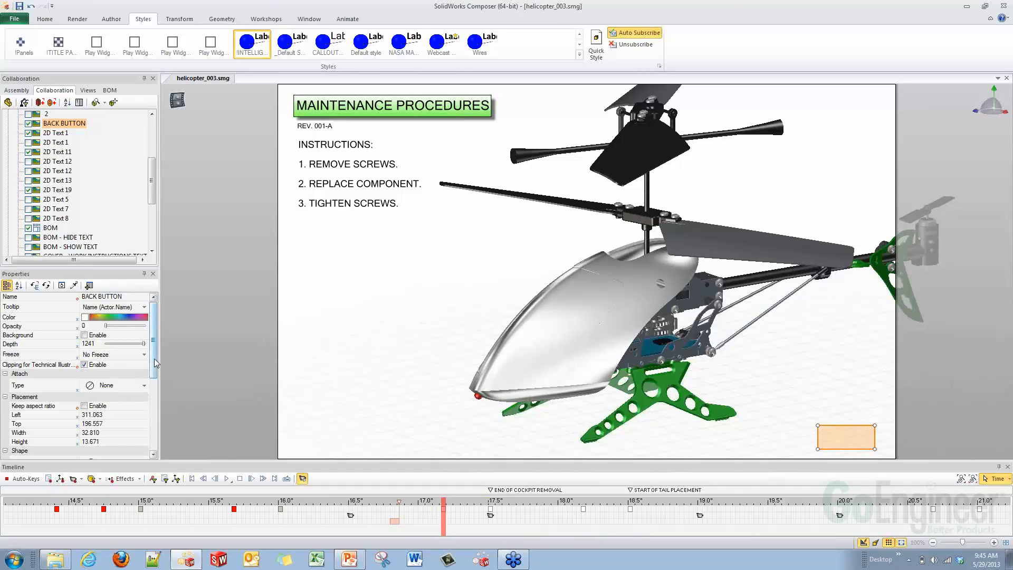
{"action": "left_click_drag", "start_coordinate": [154, 358], "coordinate": [154, 430]}
{"action": "left_click", "coordinate": [145, 329]}
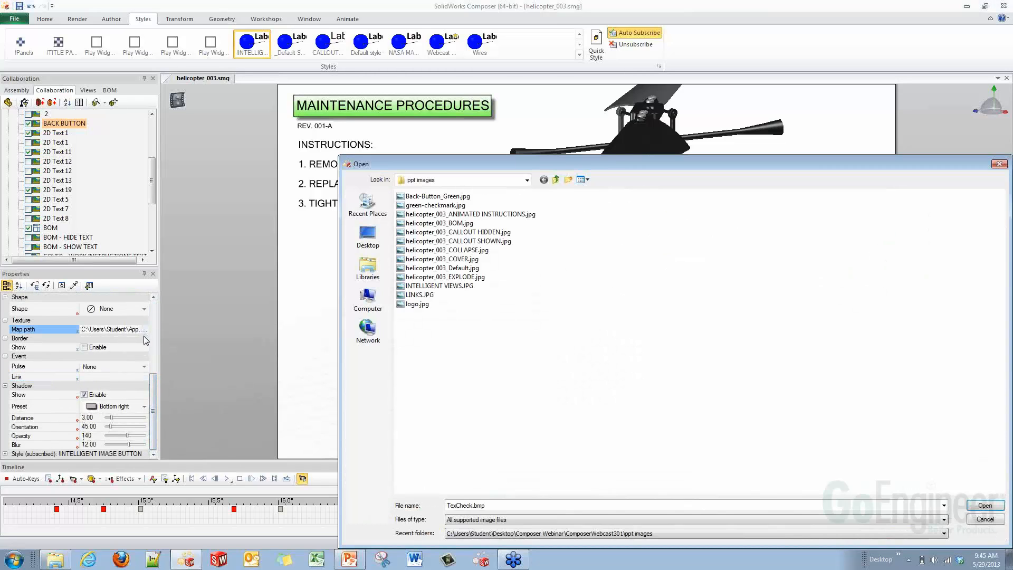
{"action": "left_click", "coordinate": [437, 196]}
{"action": "left_click", "coordinate": [984, 505]}
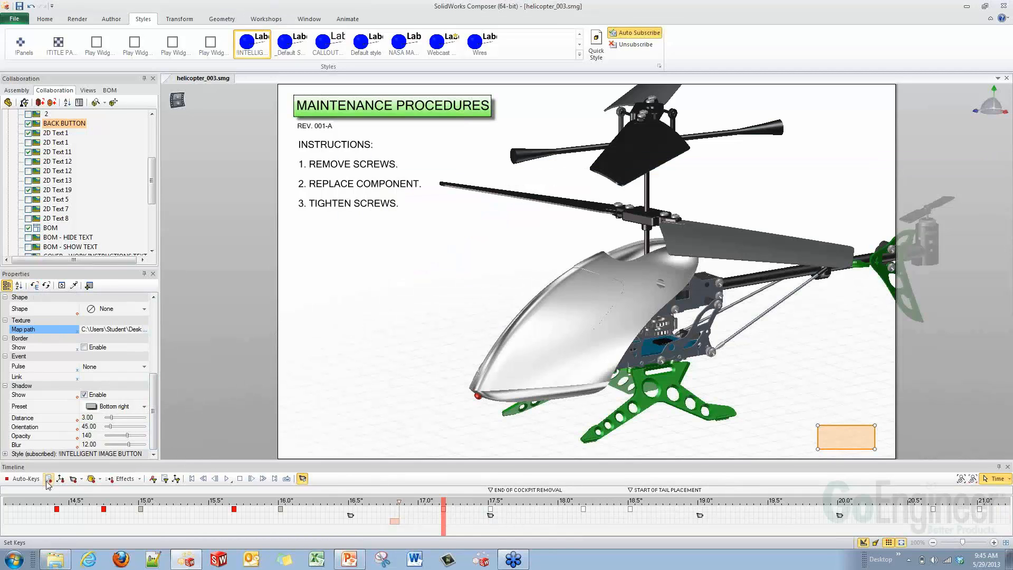
Copy BACK BUTTON's hidden key to about 17.75 s and scrub between the end of cockpit removal and the start of tail placement to check it.
{"action": "left_click_drag", "start_coordinate": [445, 528], "coordinate": [490, 526]}
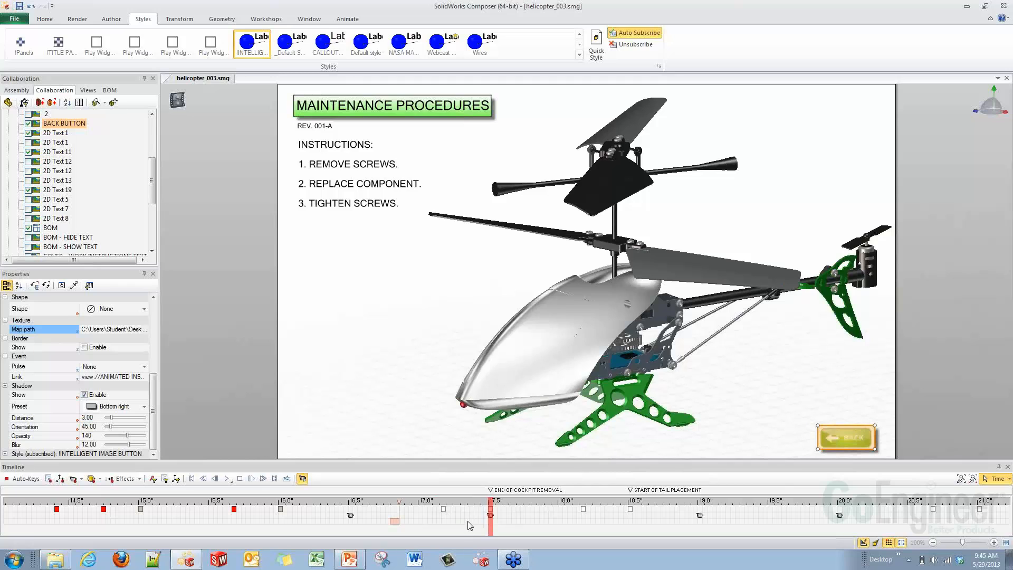
{"action": "left_click_drag", "start_coordinate": [490, 528], "coordinate": [527, 523]}
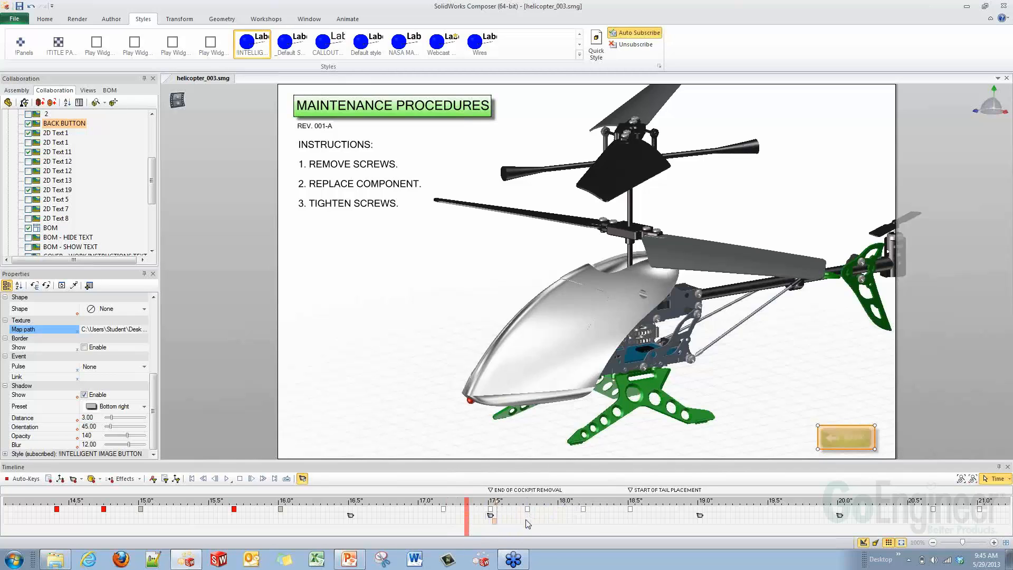
{"action": "left_click_drag", "start_coordinate": [466, 529], "coordinate": [490, 527]}
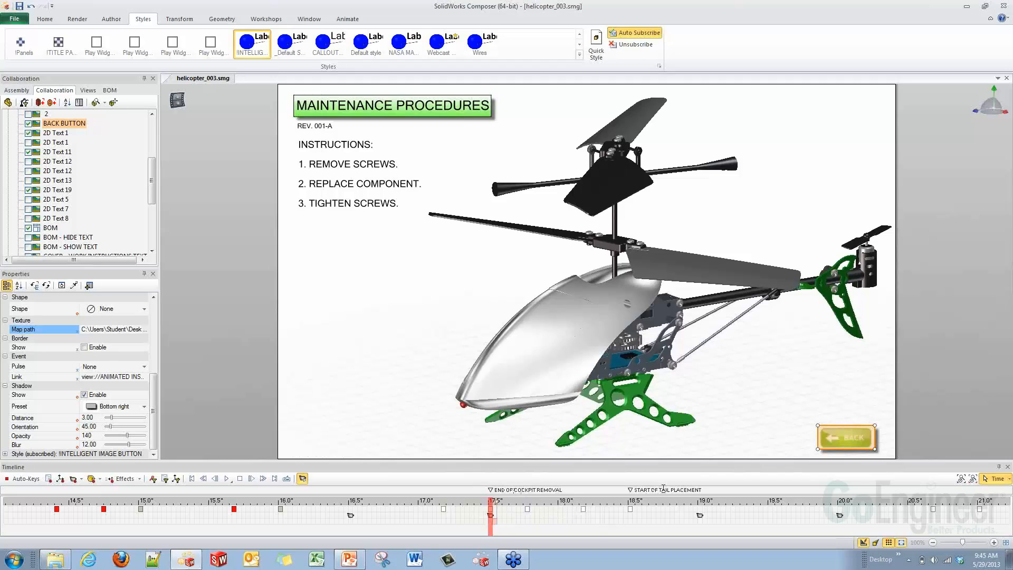
{"action": "left_click_drag", "start_coordinate": [490, 530], "coordinate": [627, 529]}
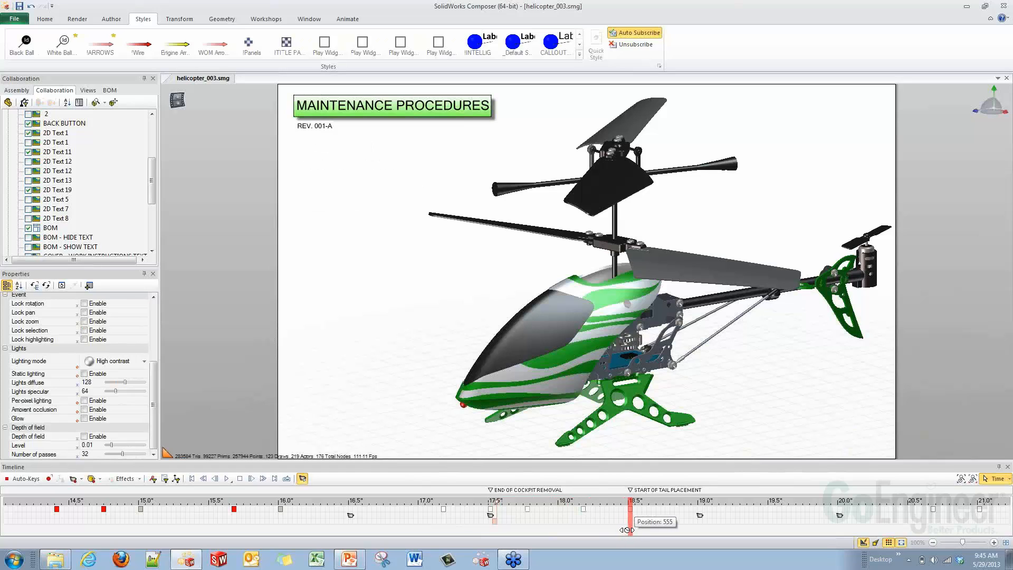
{"action": "left_click_drag", "start_coordinate": [627, 530], "coordinate": [489, 526]}
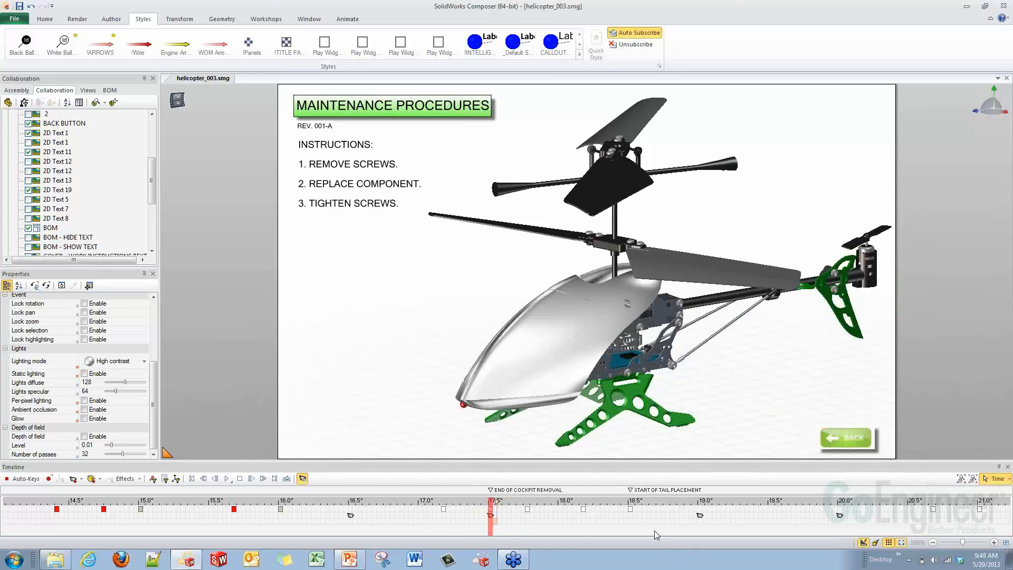
Filter the timeline to BACK BUTTON's keys and copy its cockpit removal keys to about 36.3–36.9 s, past the END OF TAIL PLACEMENT marker.
{"action": "scroll", "coordinate": [655, 535], "scroll_direction": "down", "scroll_amount": 1}
{"action": "scroll", "coordinate": [653, 535], "scroll_direction": "up", "scroll_amount": 3}
{"action": "scroll", "coordinate": [644, 535], "scroll_direction": "down", "scroll_amount": 4}
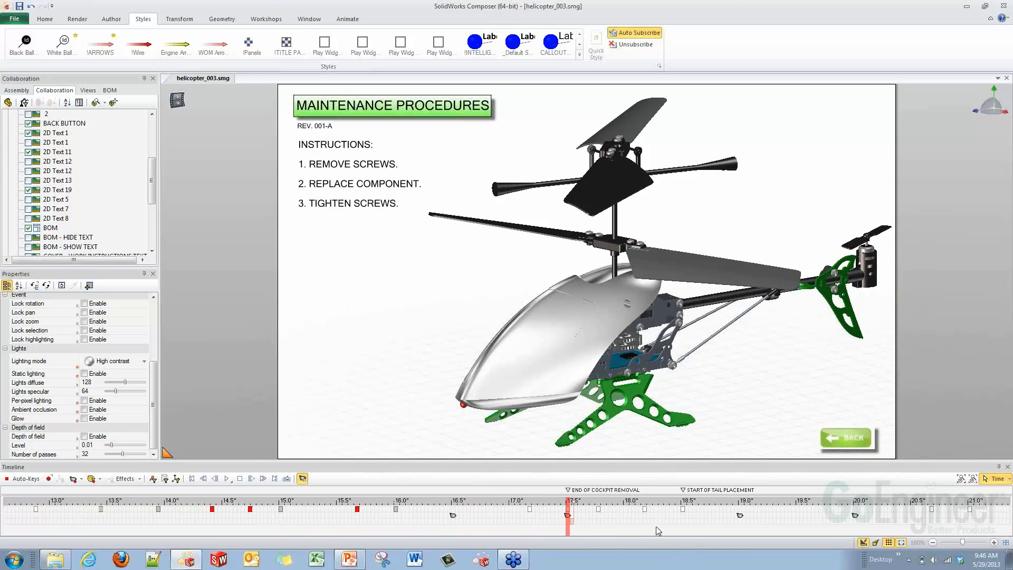
{"action": "middle_click_drag", "start_coordinate": [692, 524], "coordinate": [551, 521]}
{"action": "scroll", "coordinate": [553, 521], "scroll_direction": "down", "scroll_amount": 1}
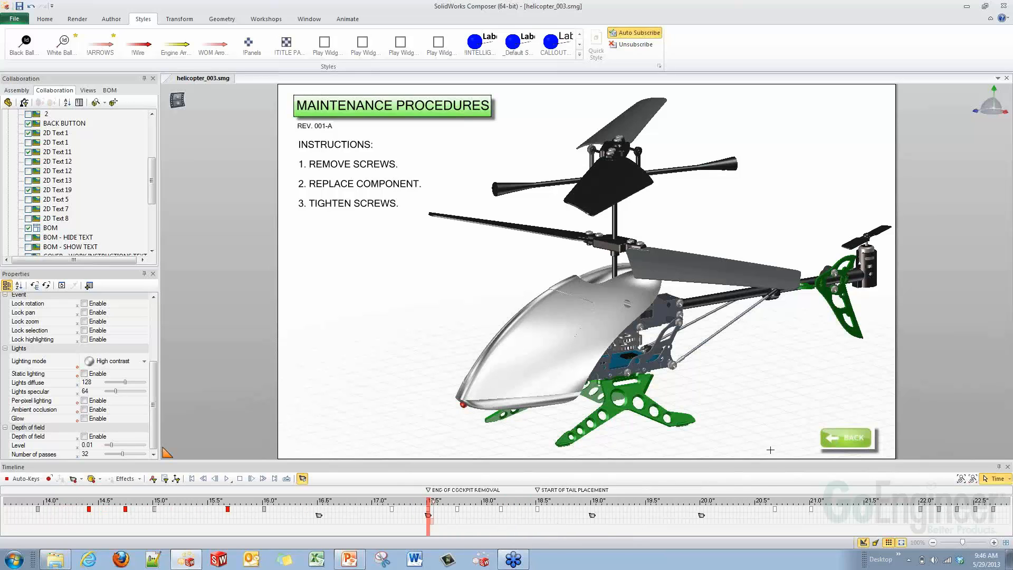
{"action": "left_click", "coordinate": [845, 438]}
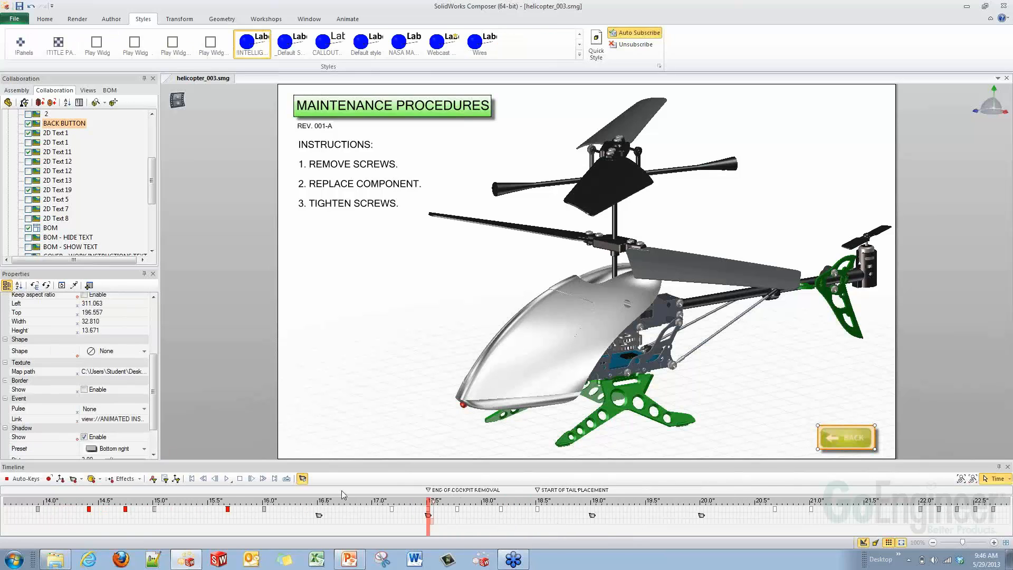
{"action": "left_click", "coordinate": [152, 479]}
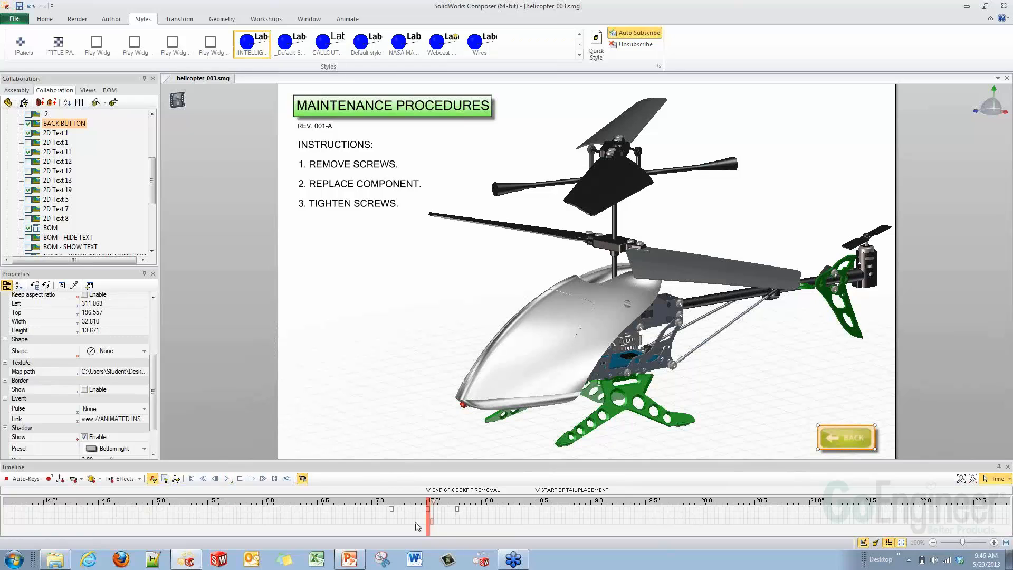
{"action": "left_click_drag", "start_coordinate": [477, 529], "coordinate": [765, 538]}
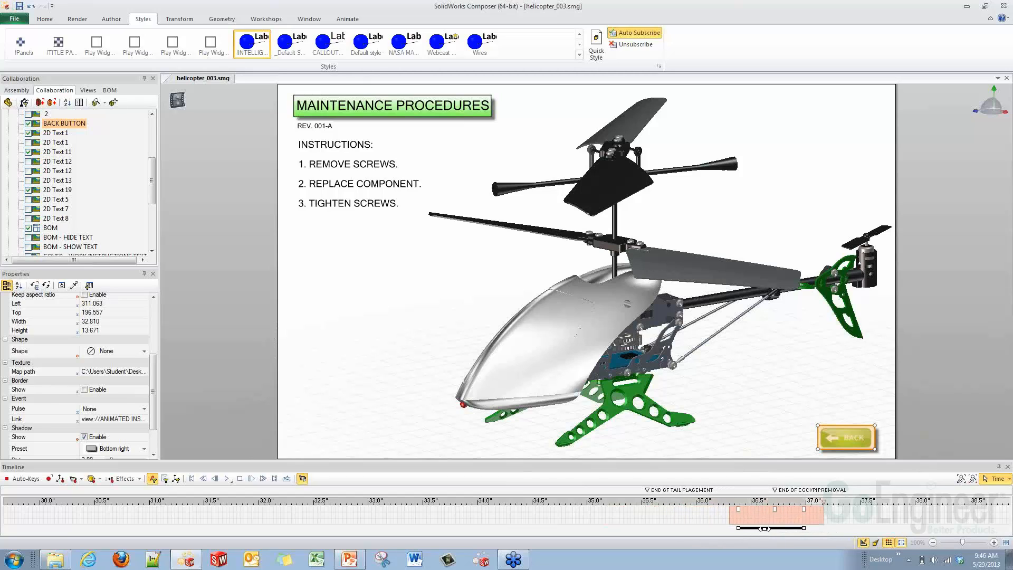
Delete the copied END OF COCKPIT REMOVAL marker and move BACK BUTTON's copied keys to the END OF TAIL PLACEMENT marker at 35.5 s.
{"action": "right_click", "coordinate": [802, 489]}
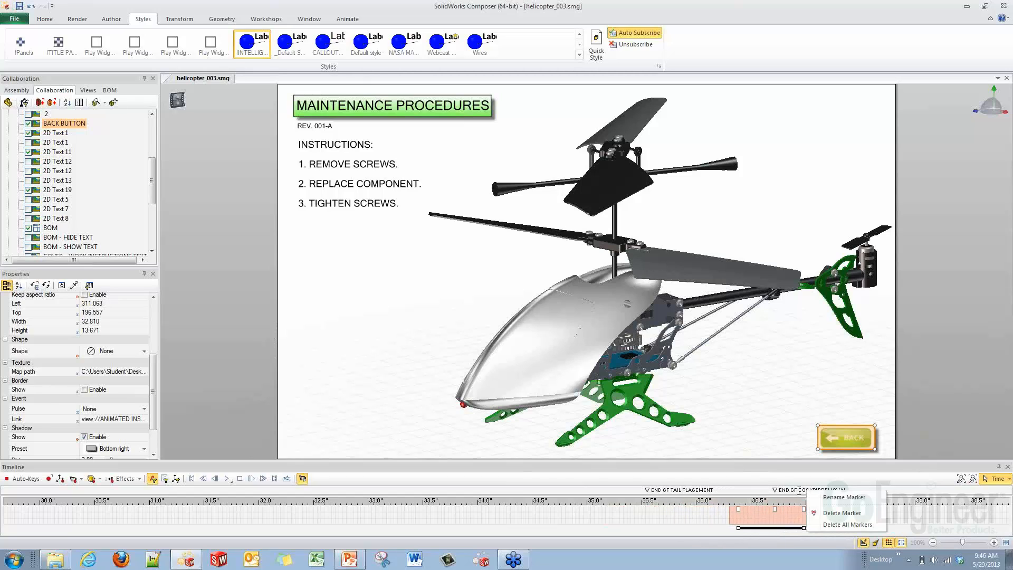
{"action": "left_click", "coordinate": [843, 519]}
{"action": "left_click_drag", "start_coordinate": [776, 527], "coordinate": [649, 525]}
{"action": "left_click", "coordinate": [592, 531]}
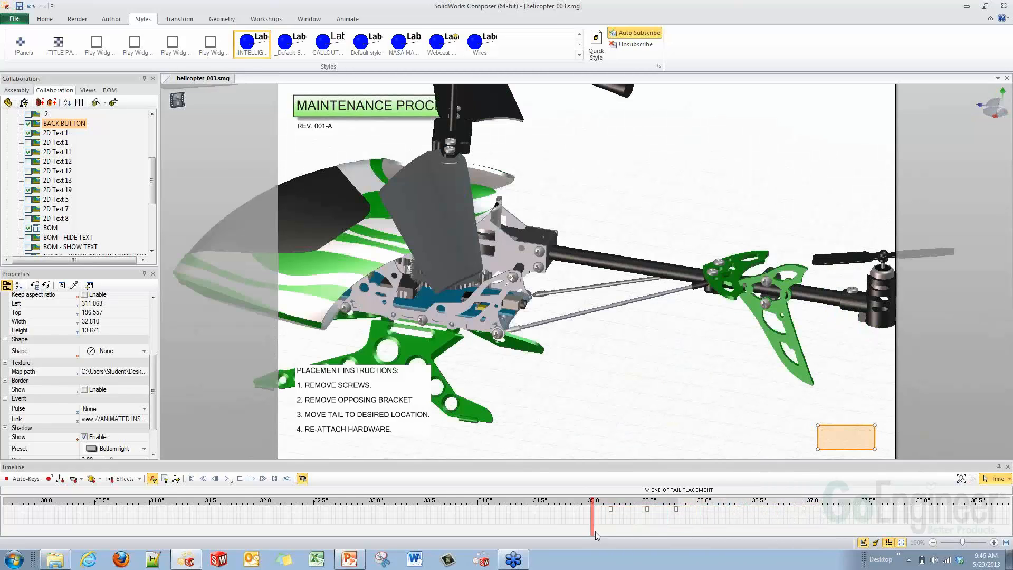
{"action": "left_click", "coordinate": [152, 478]}
{"action": "left_click_drag", "start_coordinate": [595, 536], "coordinate": [647, 530]}
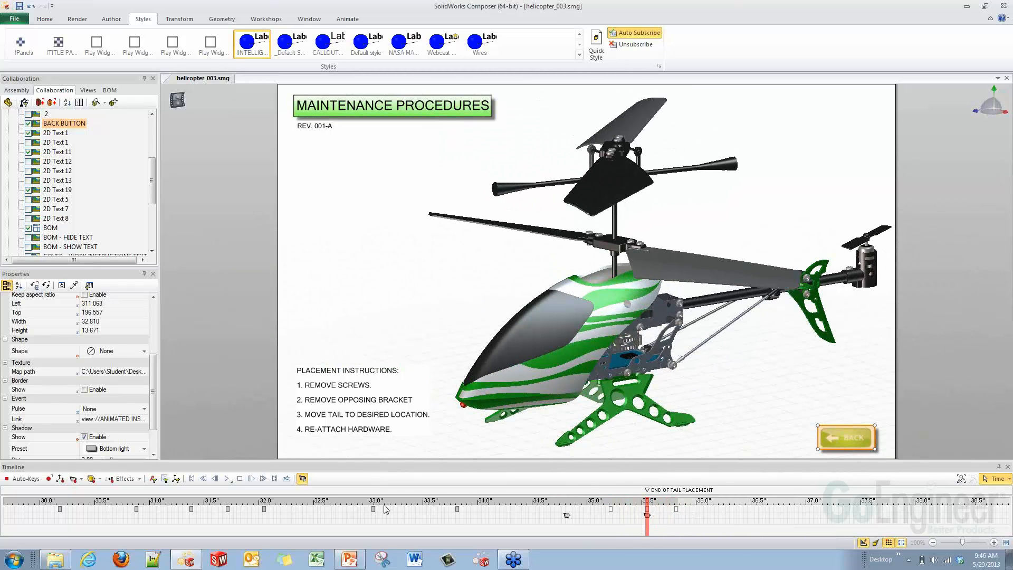
Open the ANIMATED INSTRUCTIONS view, close the timeline and clear the selection.
{"action": "left_click", "coordinate": [270, 317]}
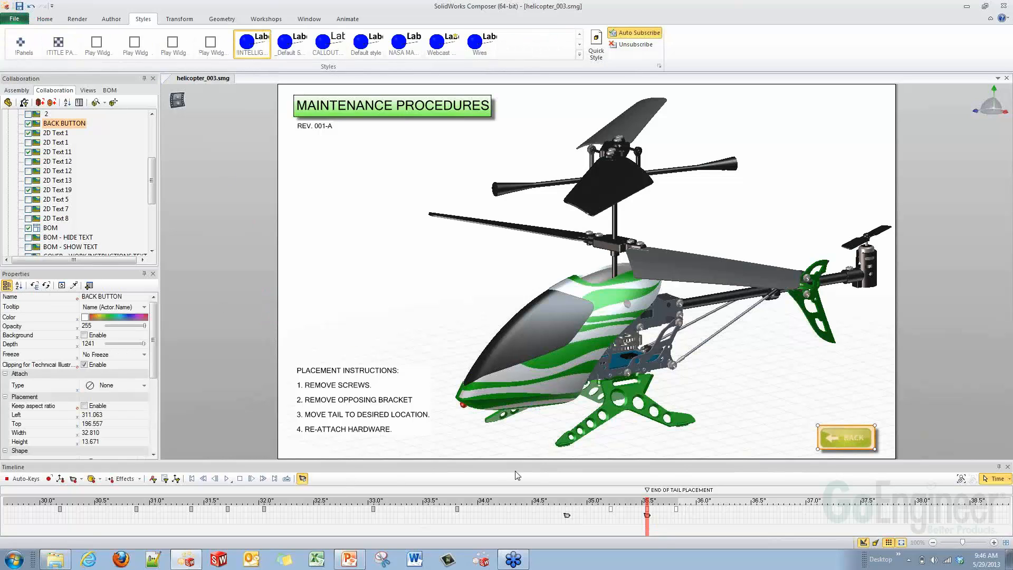
{"action": "left_click", "coordinate": [89, 91]}
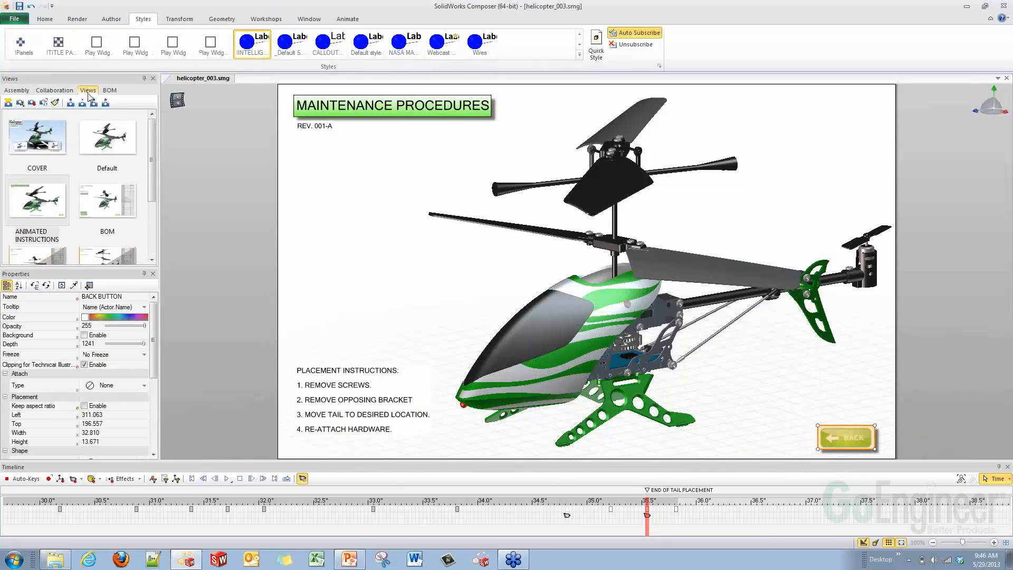
{"action": "left_click", "coordinate": [31, 201]}
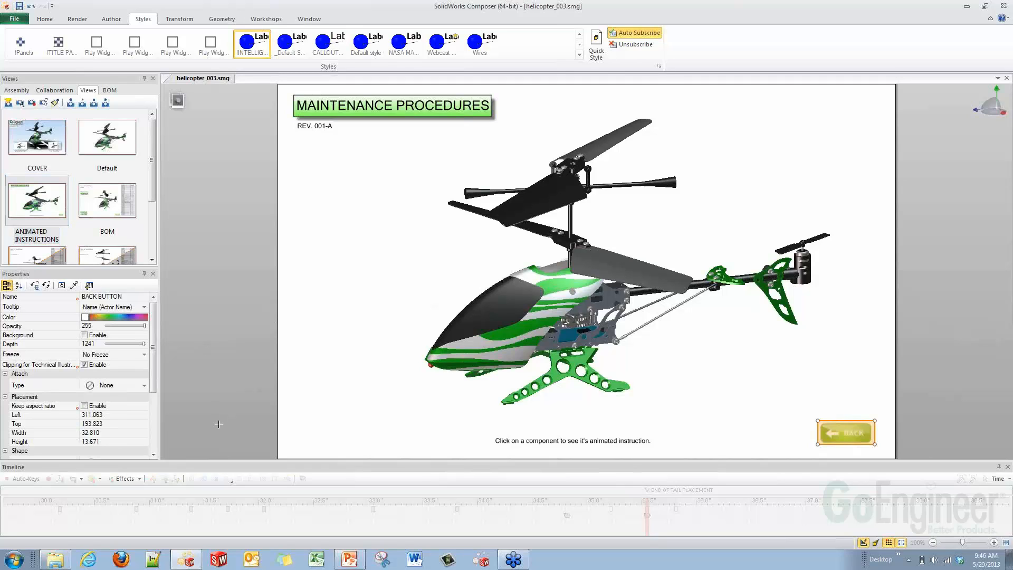
{"action": "left_click", "coordinate": [1006, 467]}
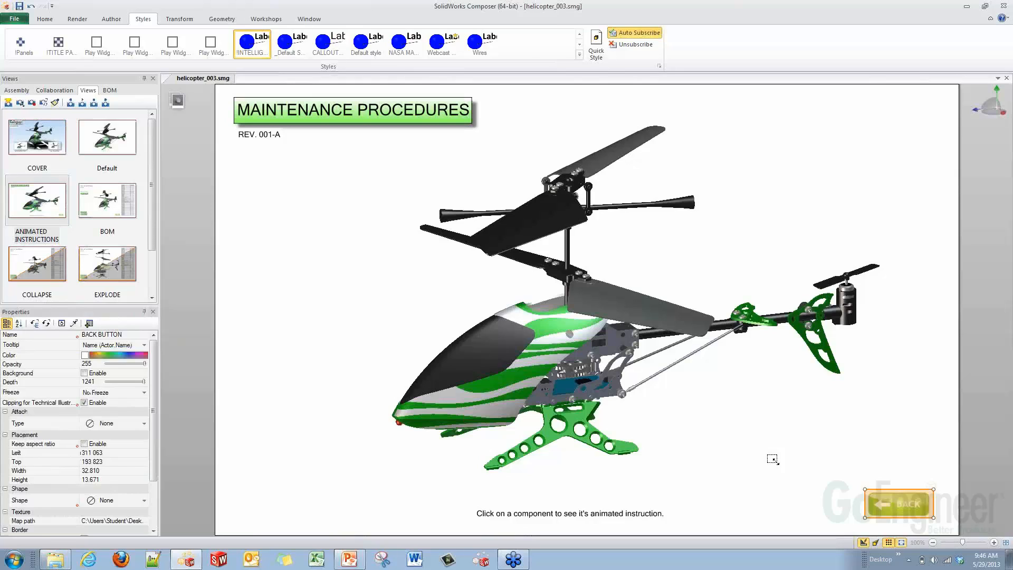
{"action": "left_click", "coordinate": [772, 459]}
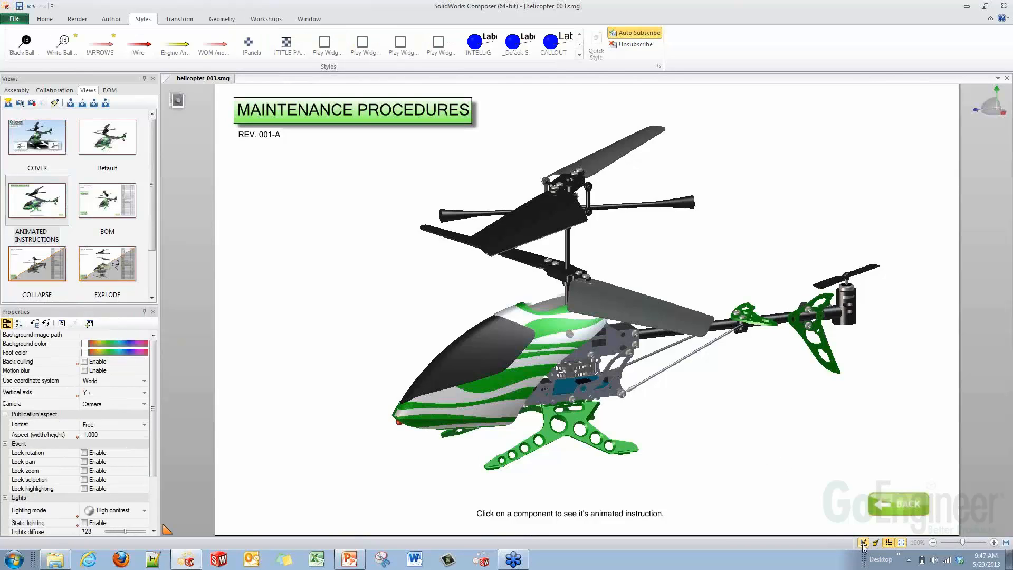
Leave Design mode and test the cockpit's animation link and the animation's BACK button, finishing on the COVER view.
{"action": "left_click", "coordinate": [478, 373]}
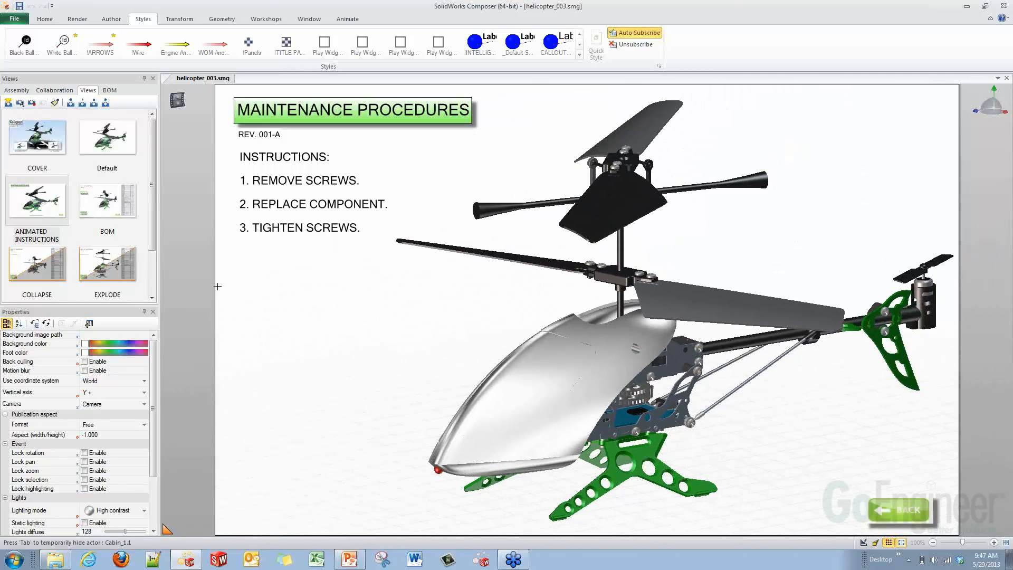
{"action": "left_click", "coordinate": [900, 511]}
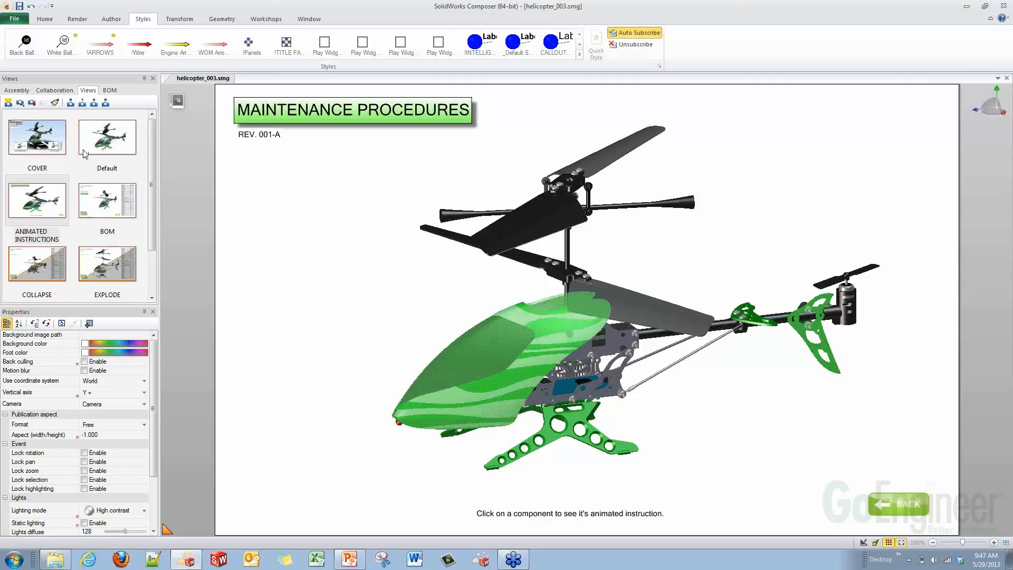
{"action": "left_click", "coordinate": [40, 142]}
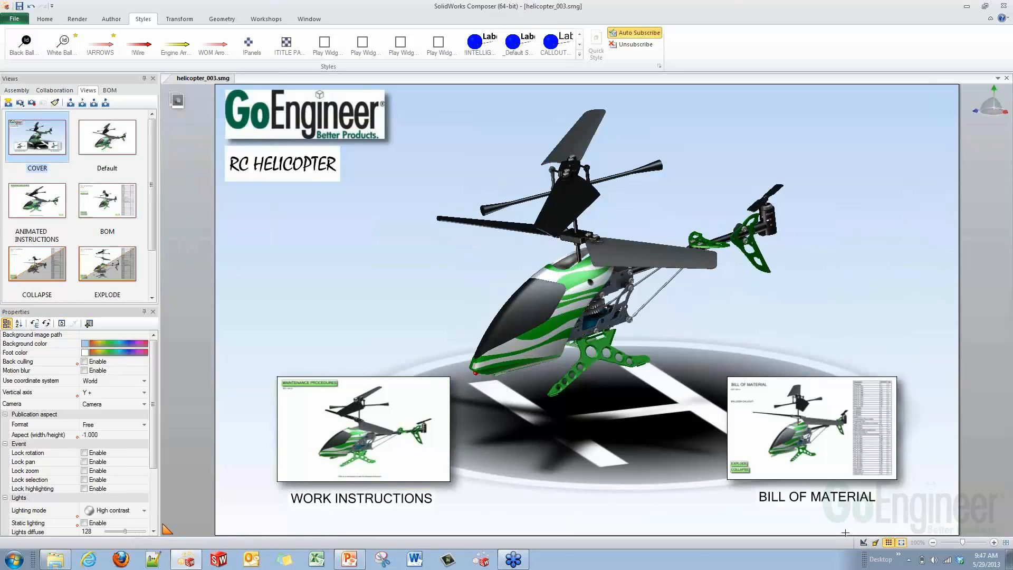
Turn Design mode back on and check the links of the cover's WORK INSTRUCTIONS and BILL OF MATERIAL images.
{"action": "left_click", "coordinate": [865, 544]}
{"action": "left_click", "coordinate": [443, 458]}
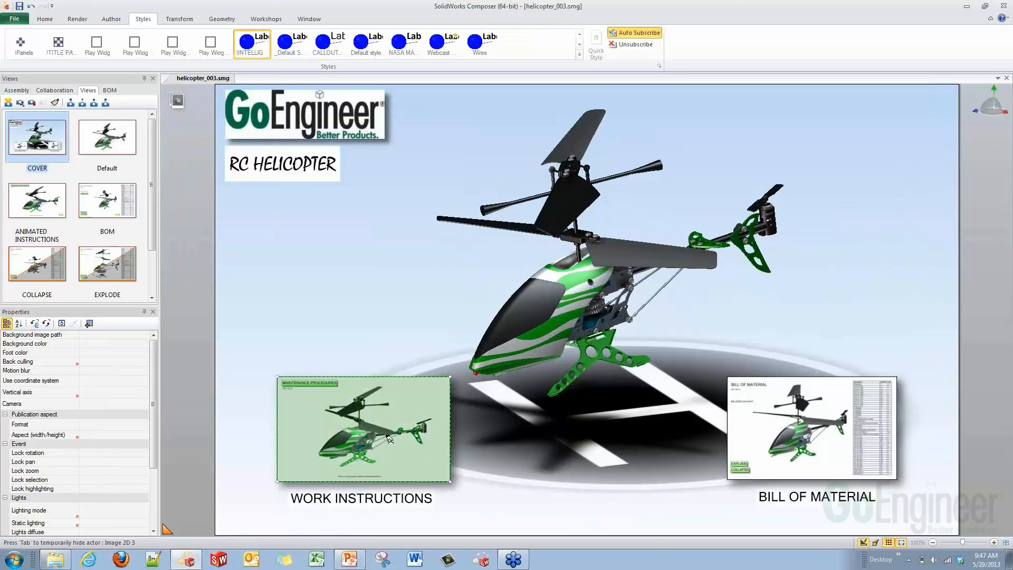
{"action": "scroll", "coordinate": [129, 471], "scroll_direction": "down", "scroll_amount": 5}
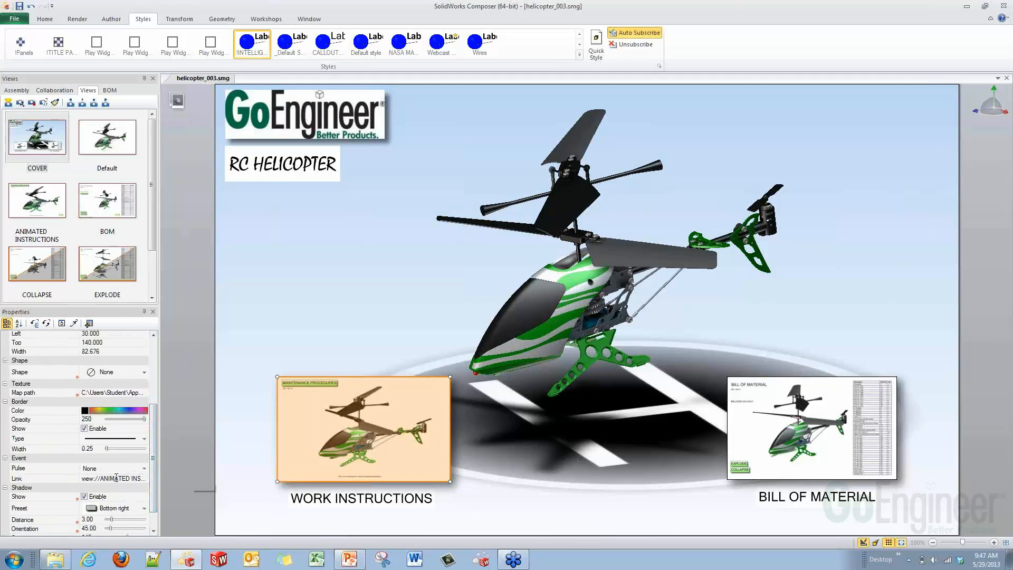
{"action": "left_click", "coordinate": [785, 427]}
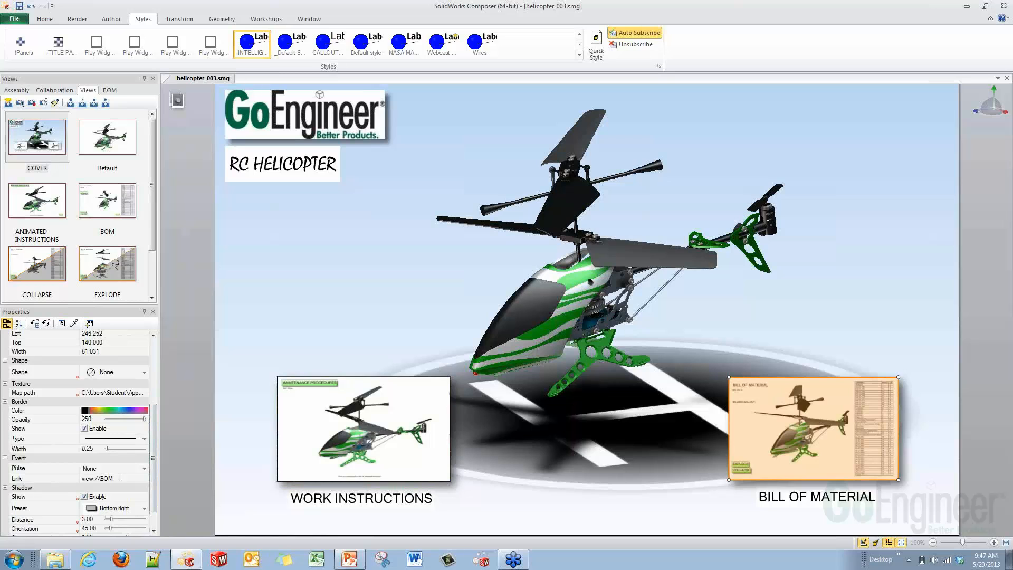
Open the ANIMATED INSTRUCTIONS view and check the event links of the cabin and the vertical tail.
{"action": "left_click", "coordinate": [42, 201]}
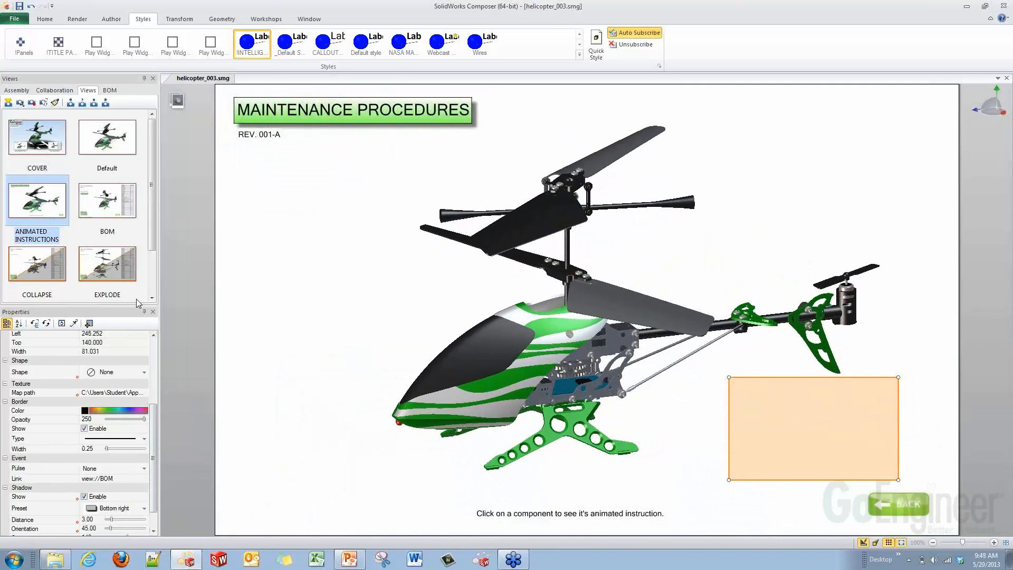
{"action": "left_click", "coordinate": [483, 387]}
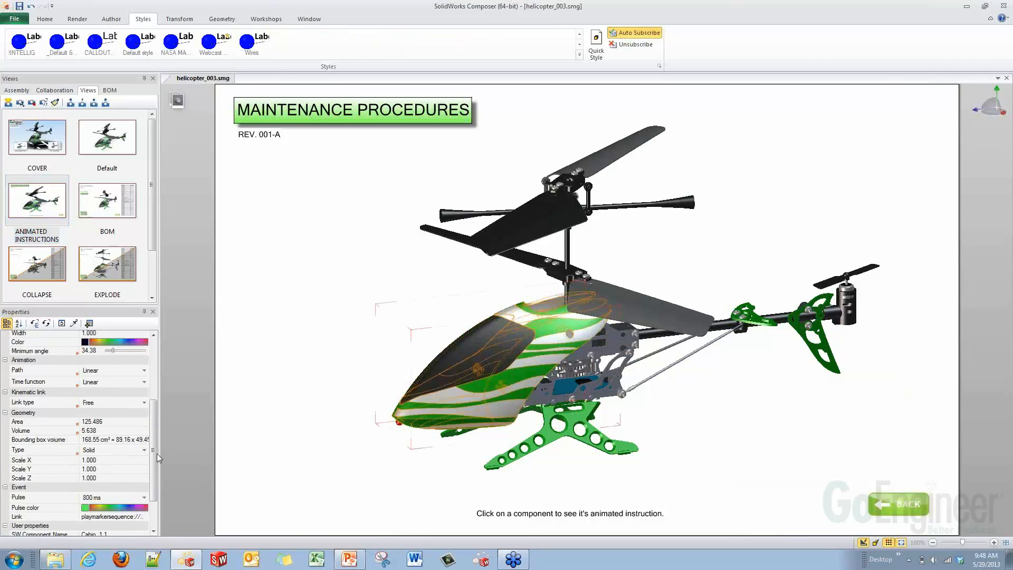
{"action": "scroll", "coordinate": [119, 484], "scroll_direction": "down", "scroll_amount": 10}
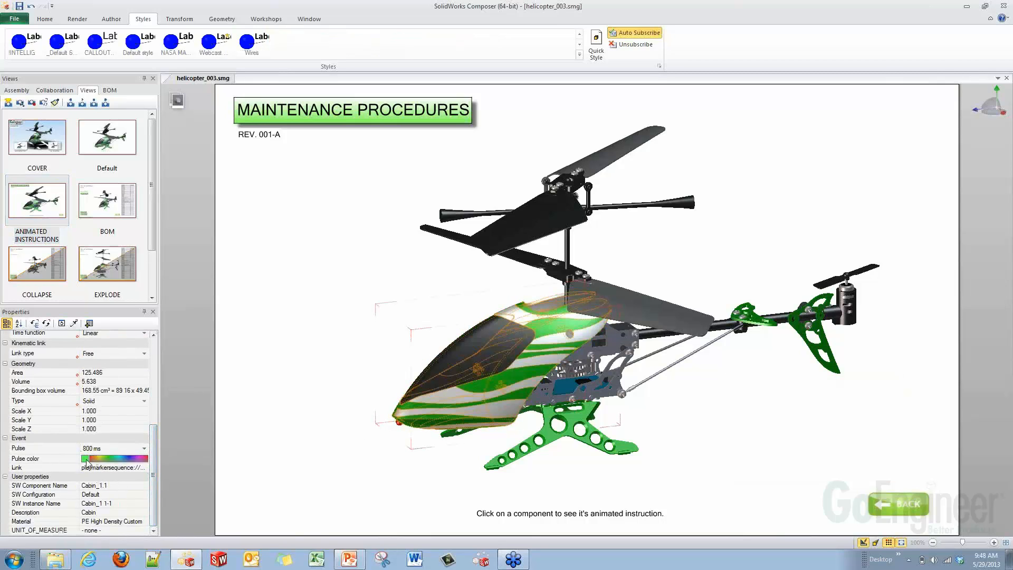
{"action": "left_click", "coordinate": [872, 360]}
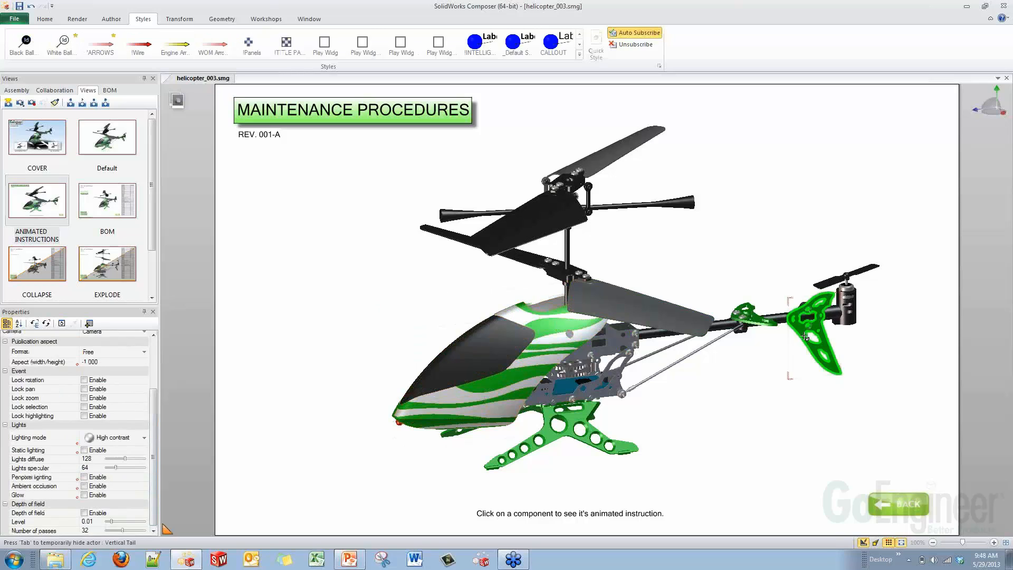
{"action": "left_click", "coordinate": [831, 351]}
{"action": "scroll", "coordinate": [157, 479], "scroll_direction": "down", "scroll_amount": 3}
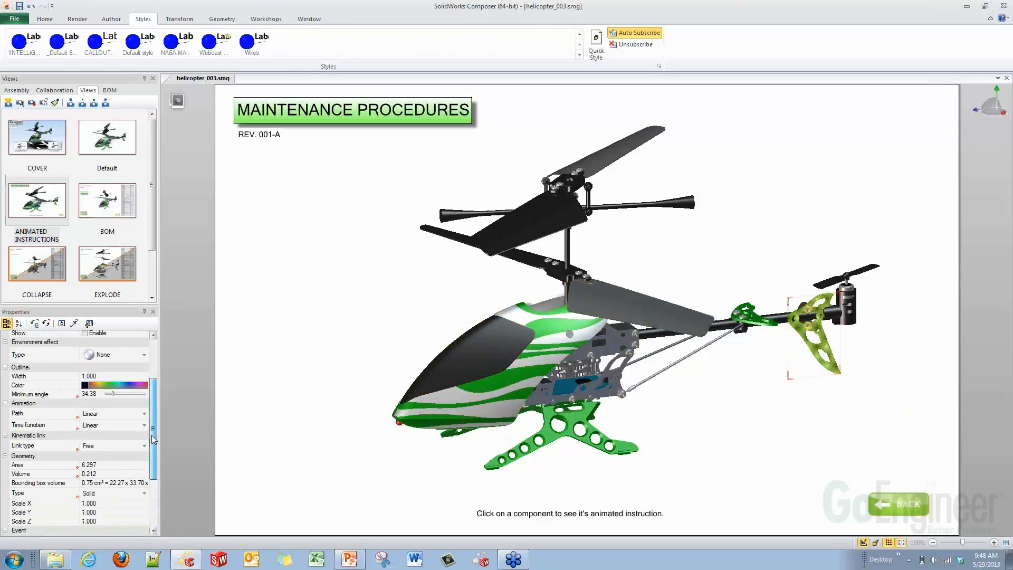
{"action": "left_click_drag", "start_coordinate": [155, 474], "coordinate": [155, 484]}
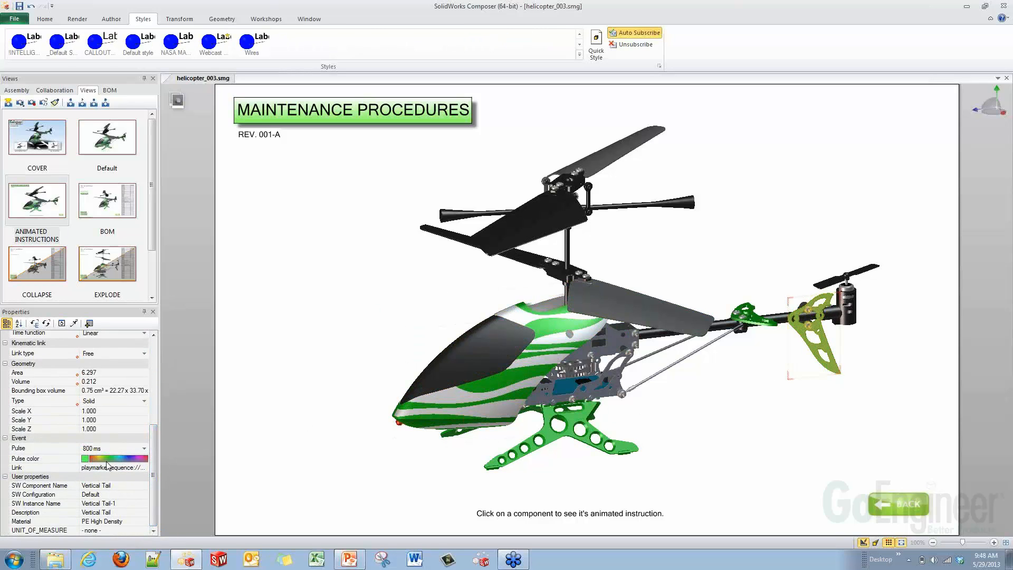
Open the BOM view, check the links of the SHOW, HIDE, EXPLODE, COLLAPSE and BACK buttons, and clear the selection.
{"action": "left_click", "coordinate": [111, 207]}
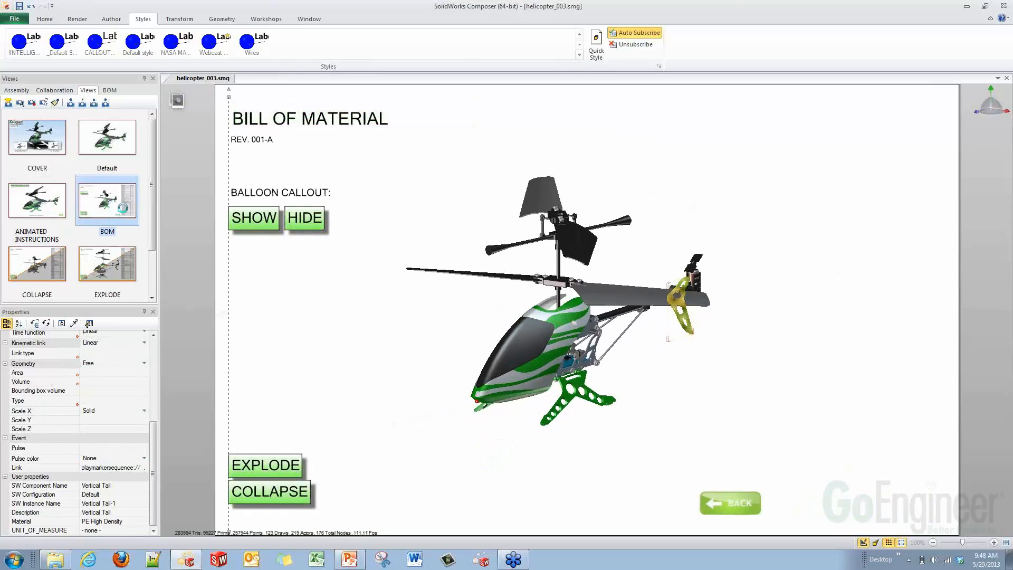
{"action": "left_click", "coordinate": [251, 214]}
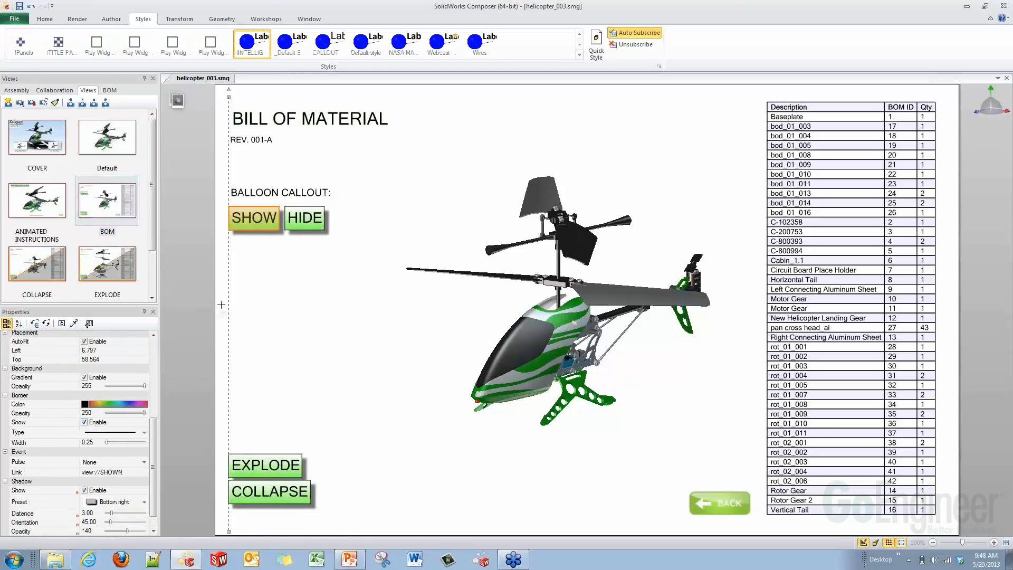
{"action": "left_click", "coordinate": [305, 217]}
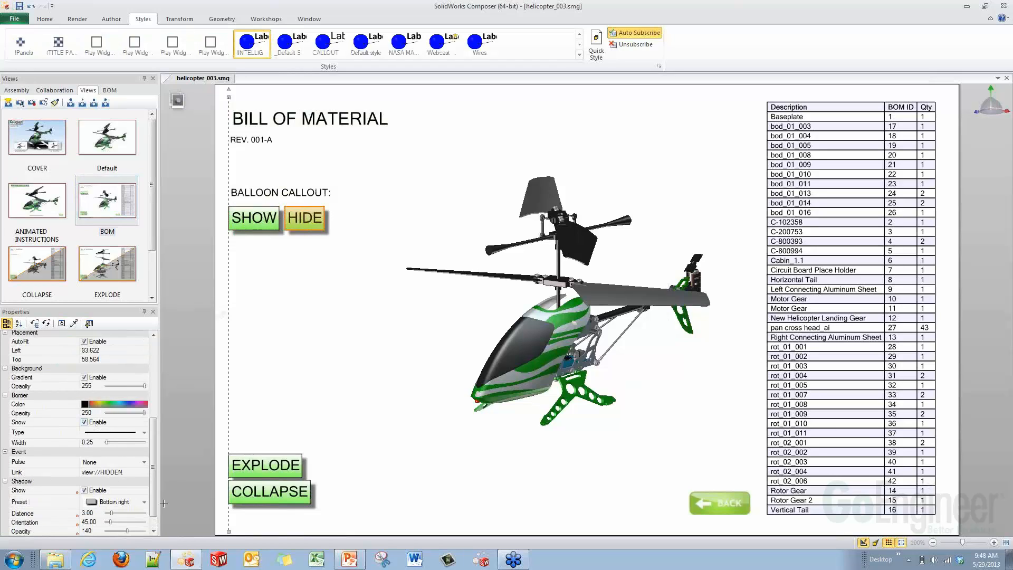
{"action": "left_click", "coordinate": [233, 463]}
{"action": "left_click", "coordinate": [269, 491]}
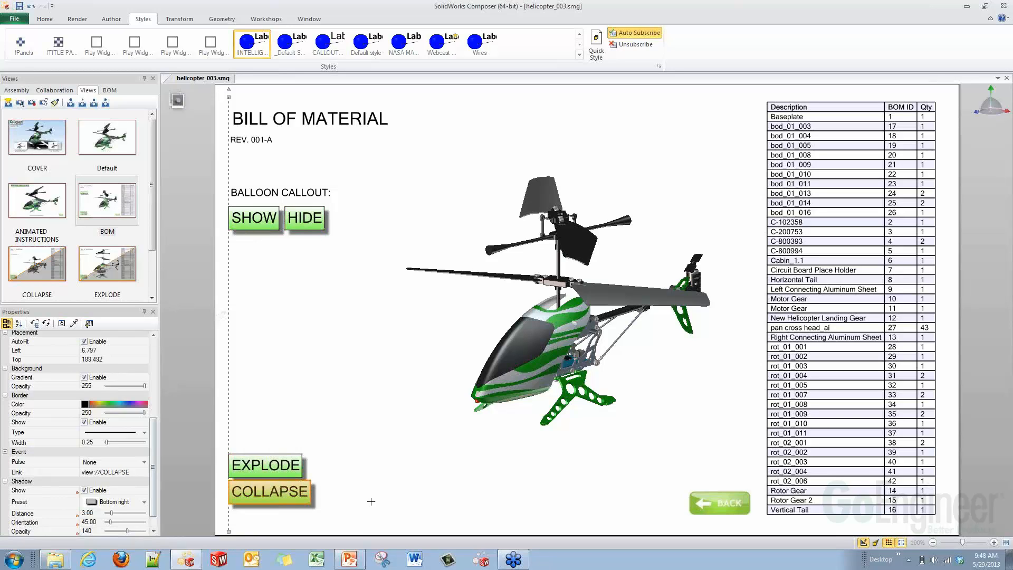
{"action": "left_click", "coordinate": [719, 503]}
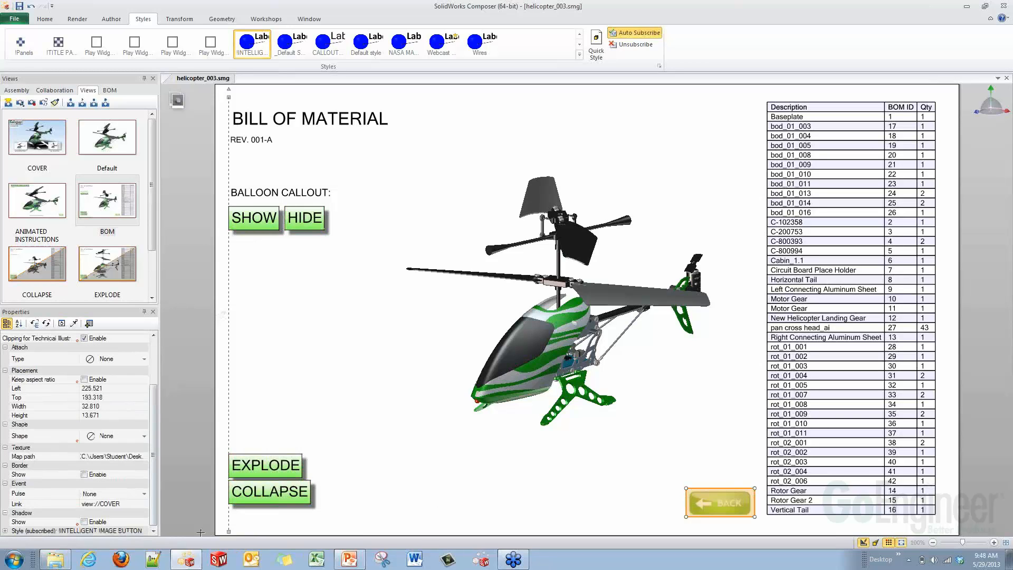
{"action": "left_click", "coordinate": [376, 327]}
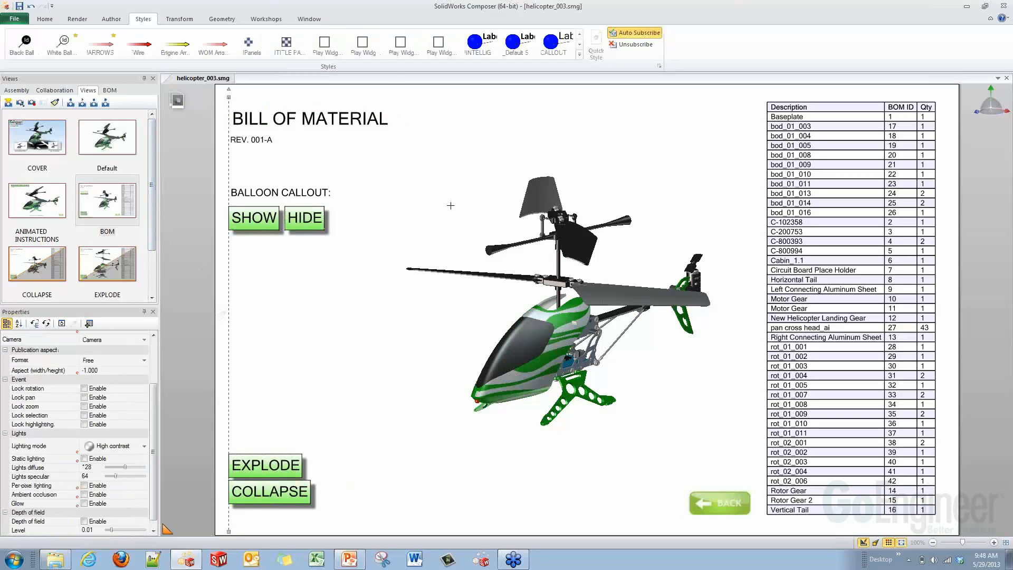
Return to the COVER view, check the GoEngineer logo's link and clear the selection.
{"action": "left_click", "coordinate": [42, 141]}
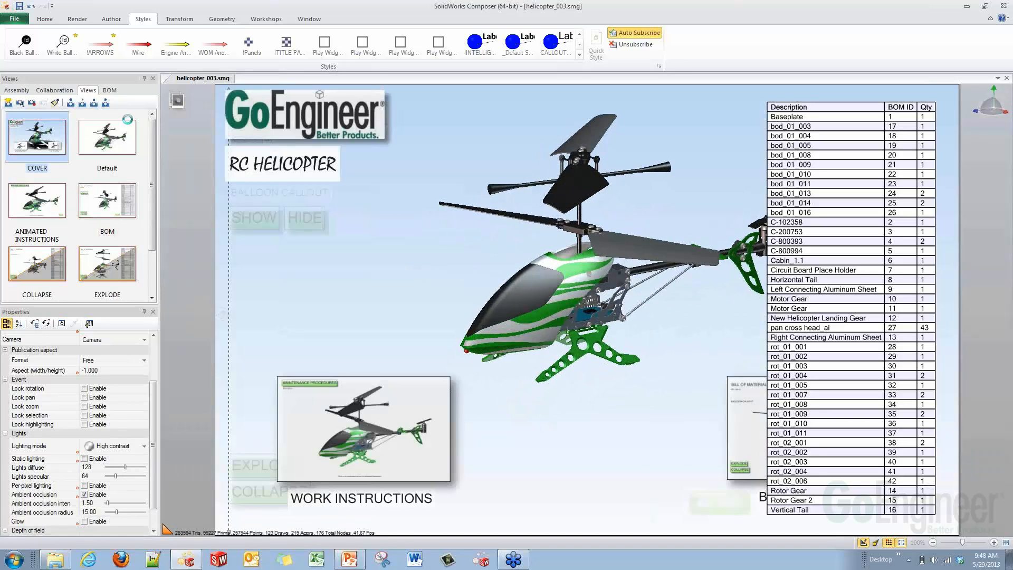
{"action": "left_click", "coordinate": [293, 112]}
{"action": "scroll", "coordinate": [149, 447], "scroll_direction": "down", "scroll_amount": 5}
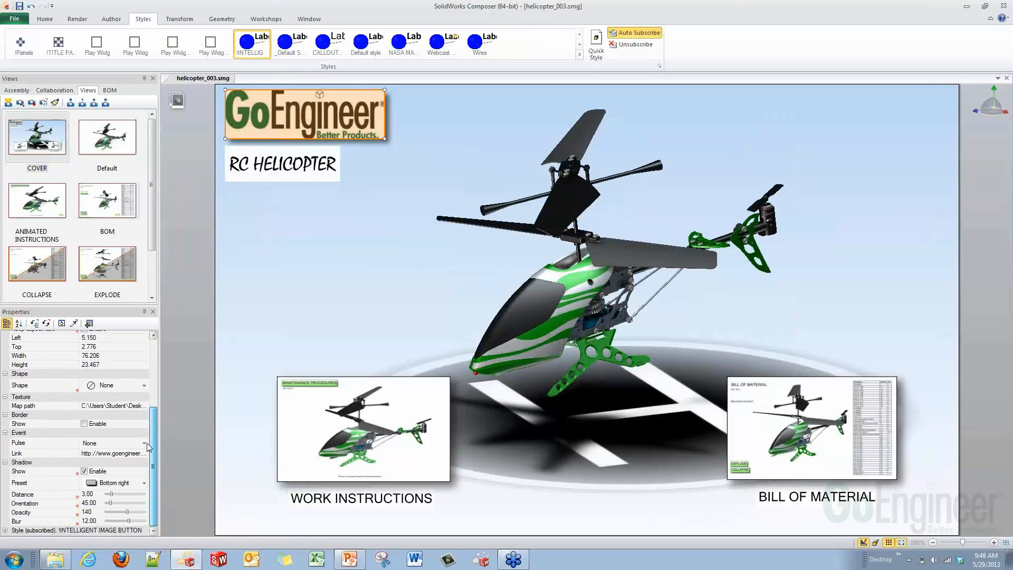
{"action": "left_click", "coordinate": [289, 245]}
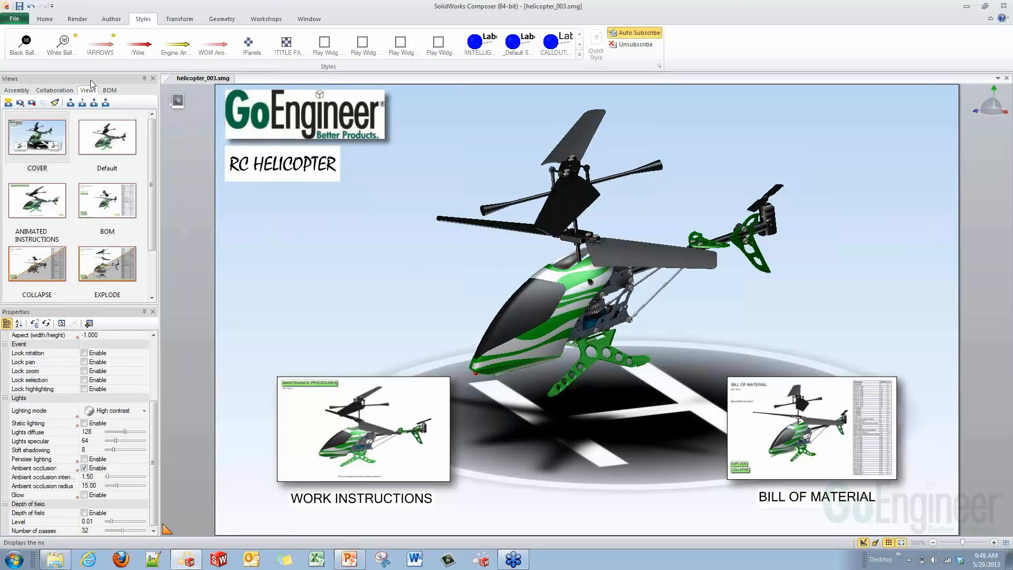
Review the formats available for publishing the document, including HTML and PDF, without publishing.
{"action": "left_click", "coordinate": [15, 19]}
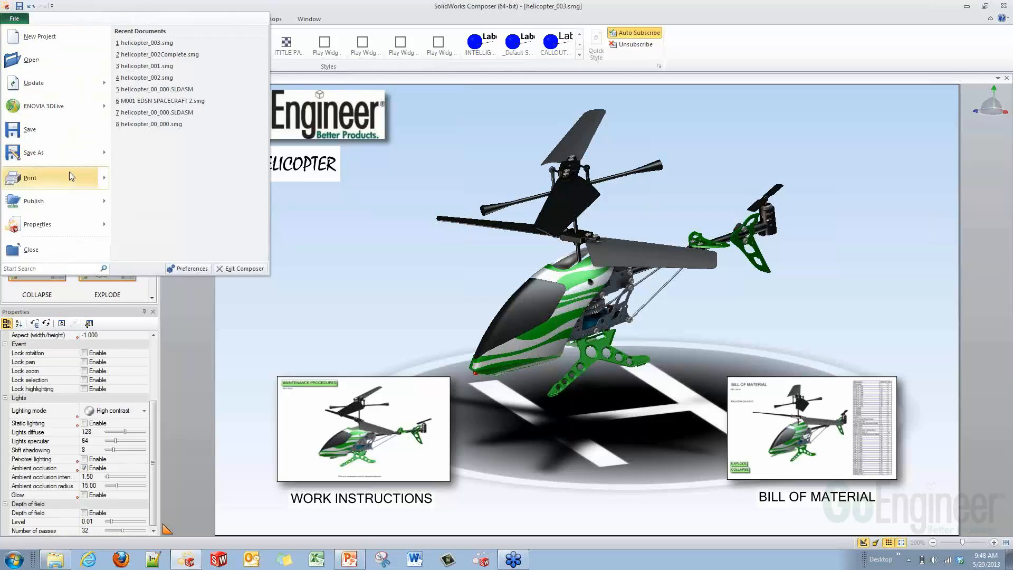
{"action": "mouse_move", "coordinate": [84, 205]}
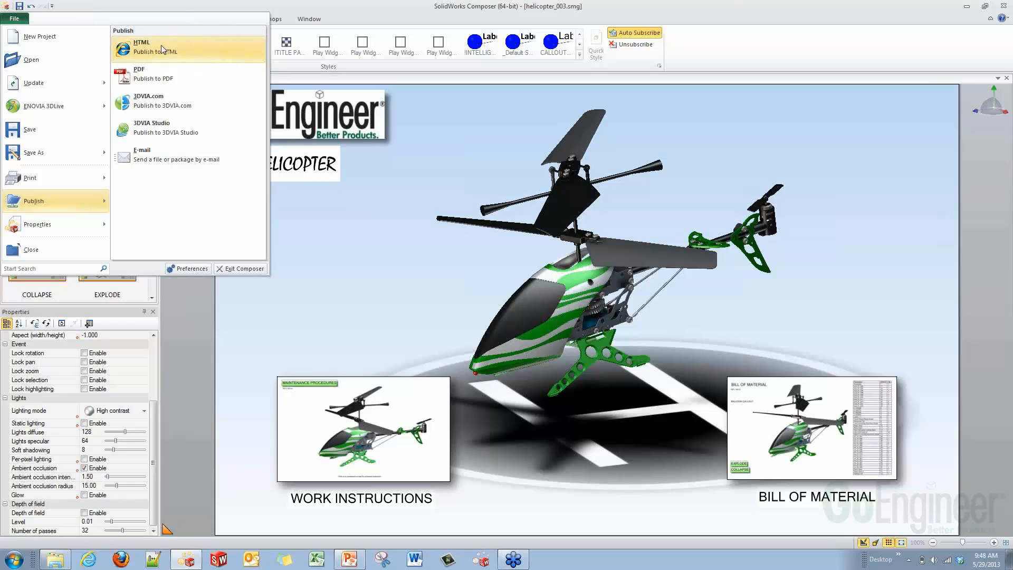
{"action": "left_click", "coordinate": [340, 257]}
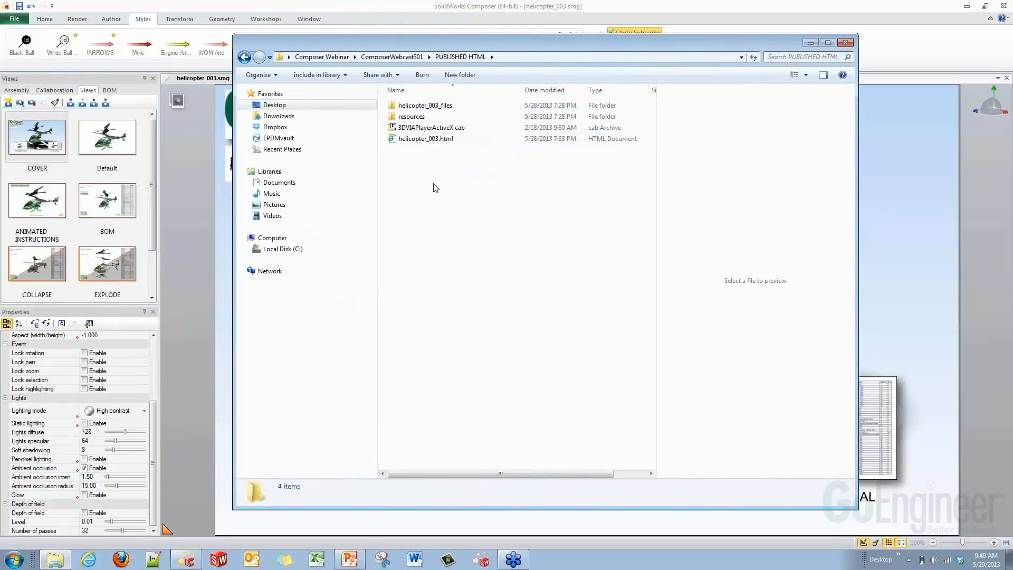
Open helicopter_003.html from the PUBLISHED HTML folder in Internet Explorer, allow the blocked content and close the folder window.
{"action": "double_click", "coordinate": [451, 140]}
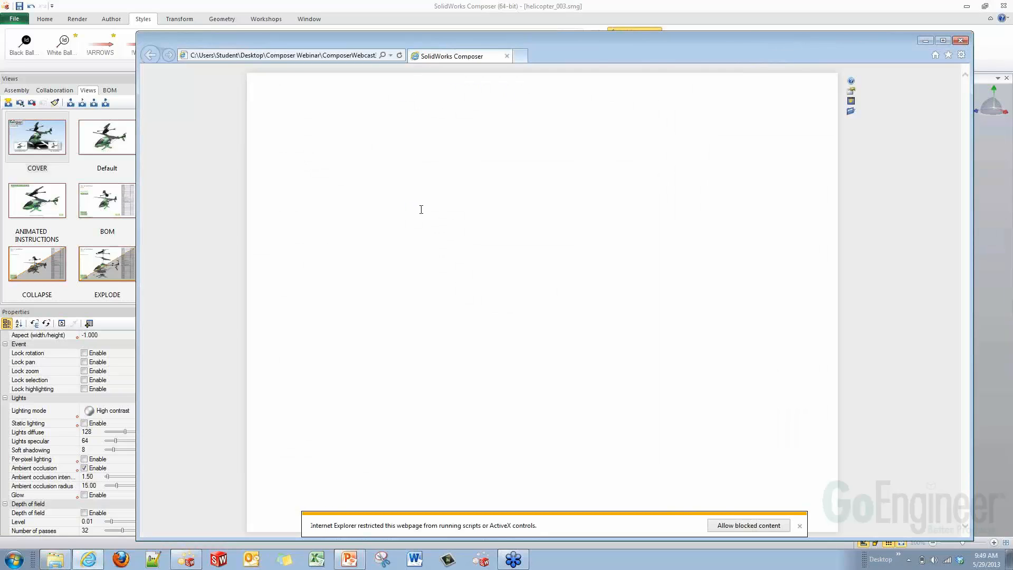
{"action": "left_click", "coordinate": [729, 530]}
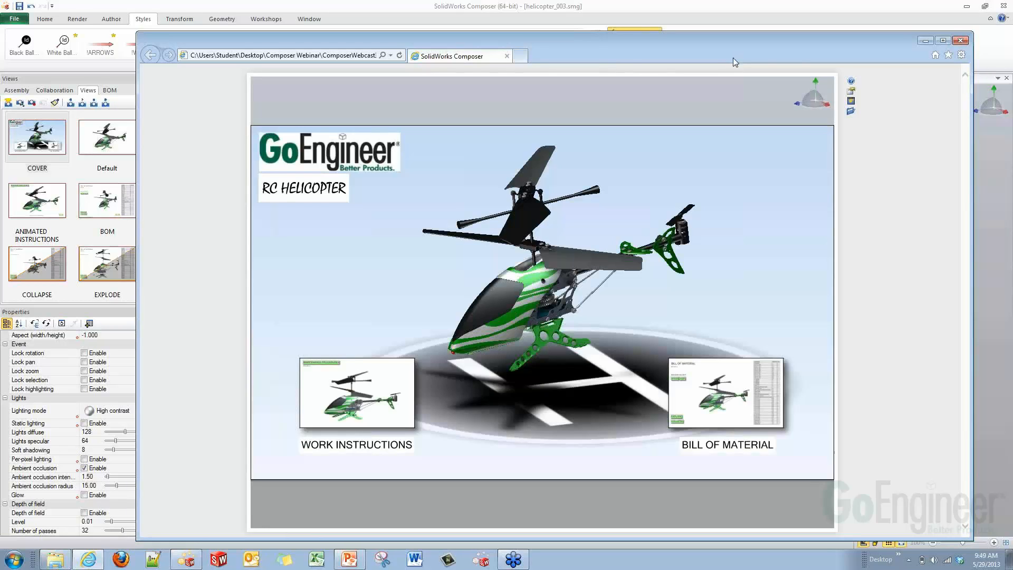
{"action": "left_click_drag", "start_coordinate": [733, 58], "coordinate": [672, 34]}
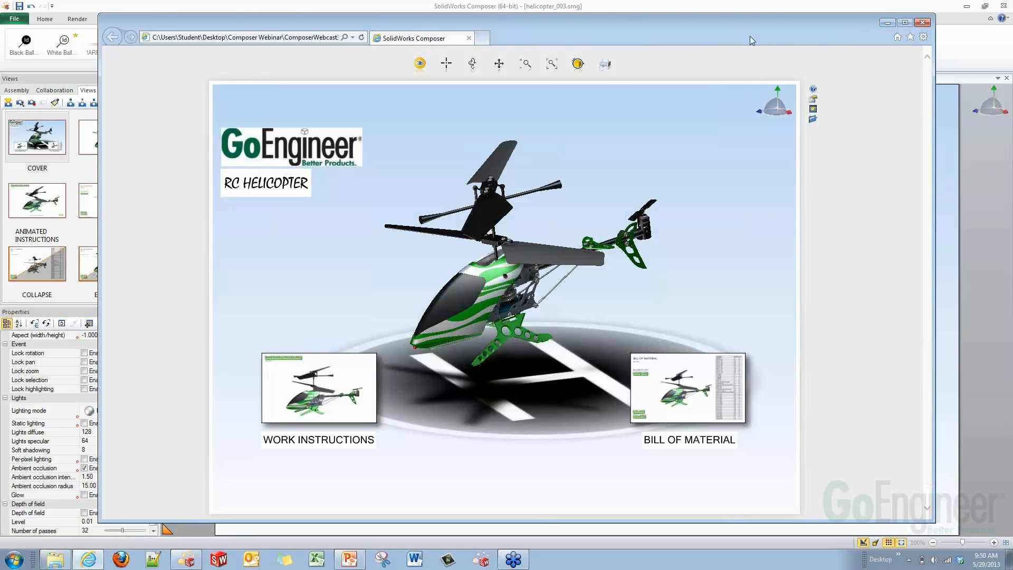
{"action": "left_click_drag", "start_coordinate": [749, 36], "coordinate": [769, 240]}
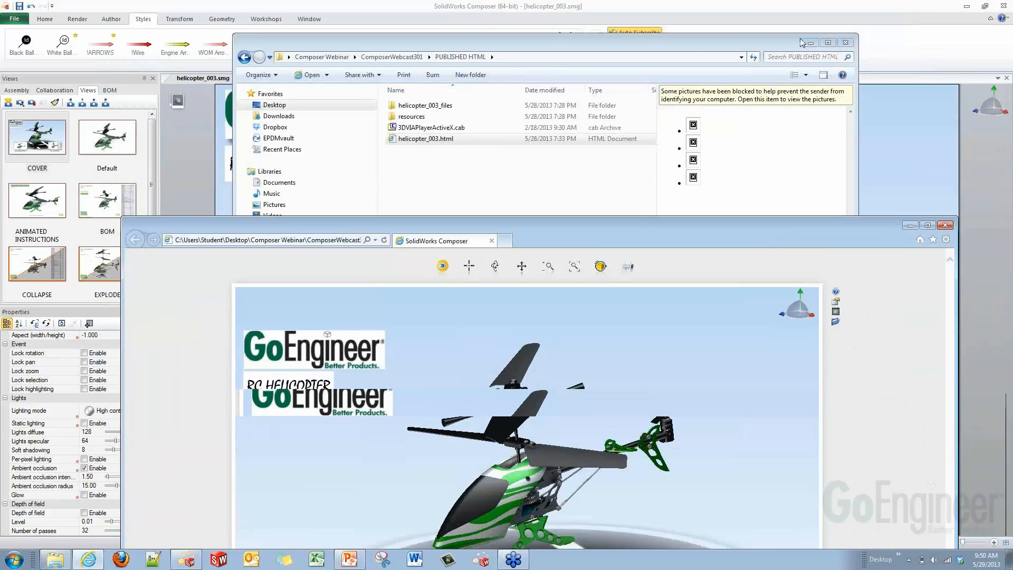
{"action": "left_click", "coordinate": [844, 42]}
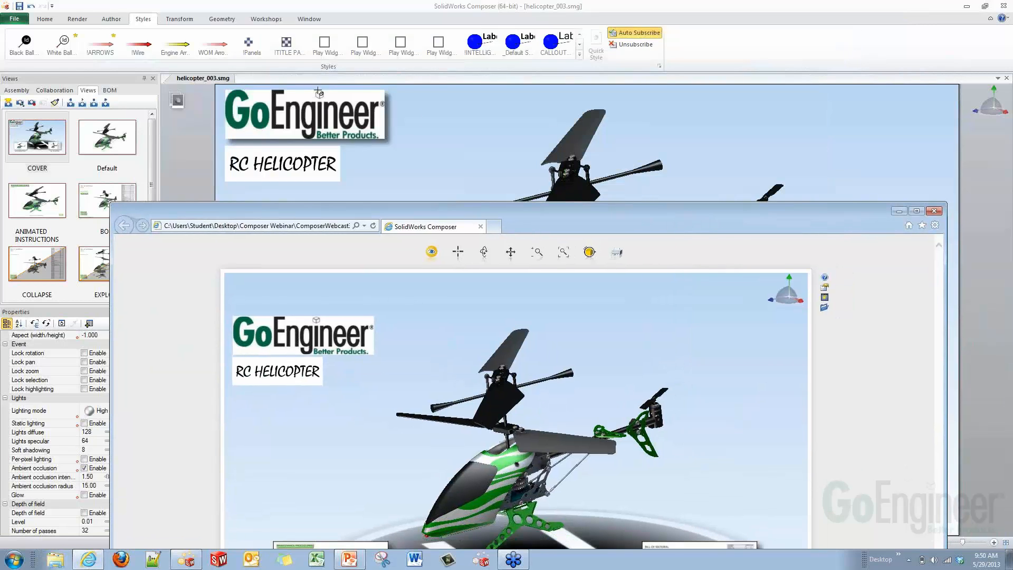
Return to SolidWorks Composer, review the HTML Output profiles for publishing to HTML, and cancel the save.
{"action": "left_click", "coordinate": [14, 18]}
{"action": "mouse_move", "coordinate": [63, 205]}
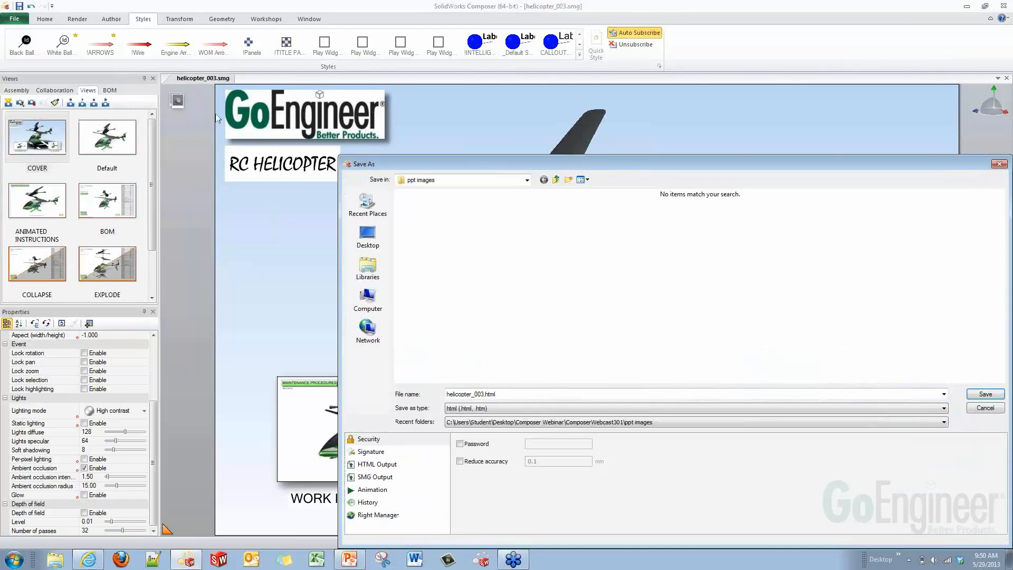
{"action": "left_click_drag", "start_coordinate": [586, 164], "coordinate": [425, 44]}
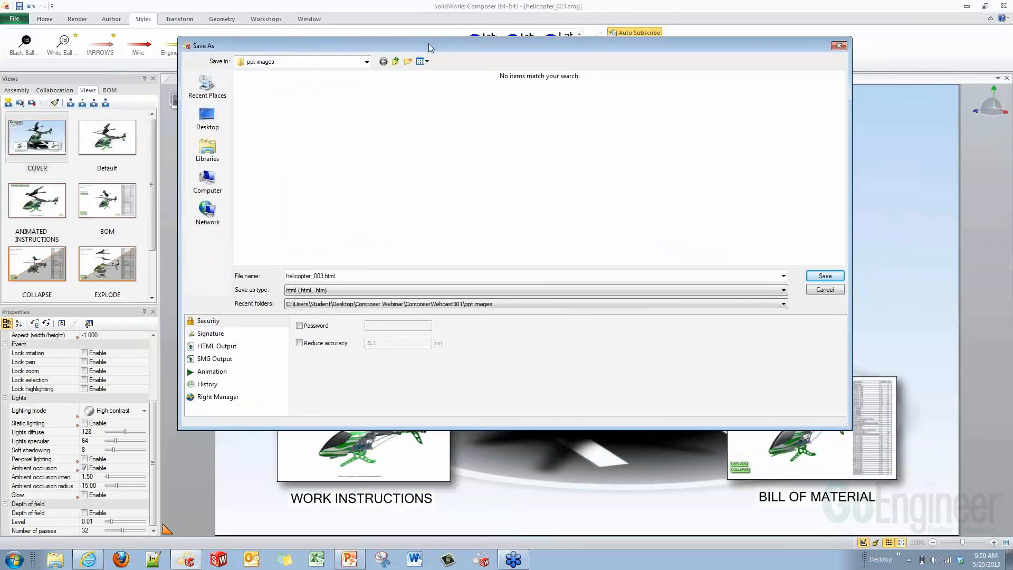
{"action": "left_click", "coordinate": [223, 348]}
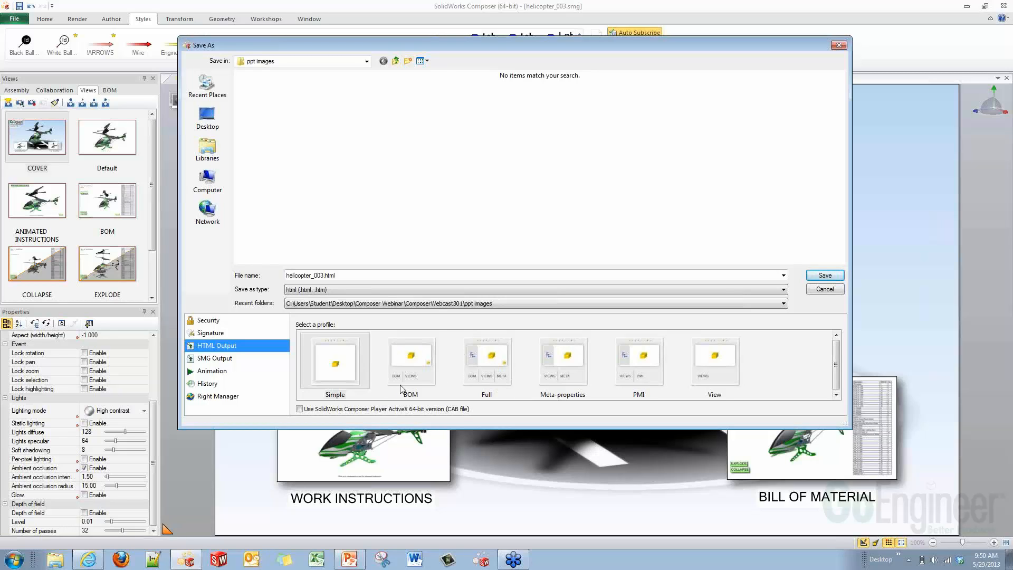
{"action": "left_click", "coordinate": [823, 290]}
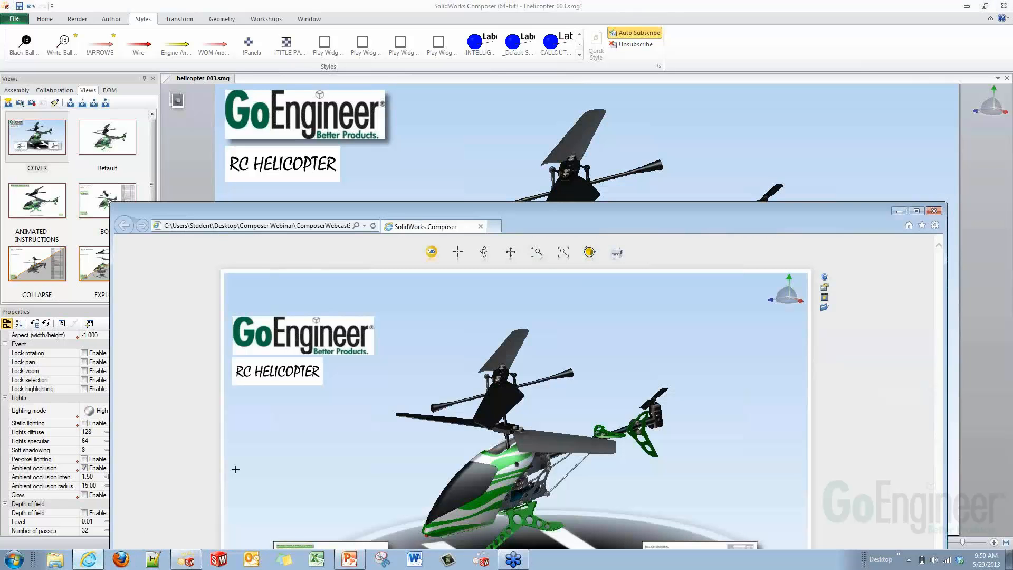
Maximize the Internet Explorer window with the published page and rotate the helicopter on its cover.
{"action": "left_click_drag", "start_coordinate": [558, 210], "coordinate": [537, 36]}
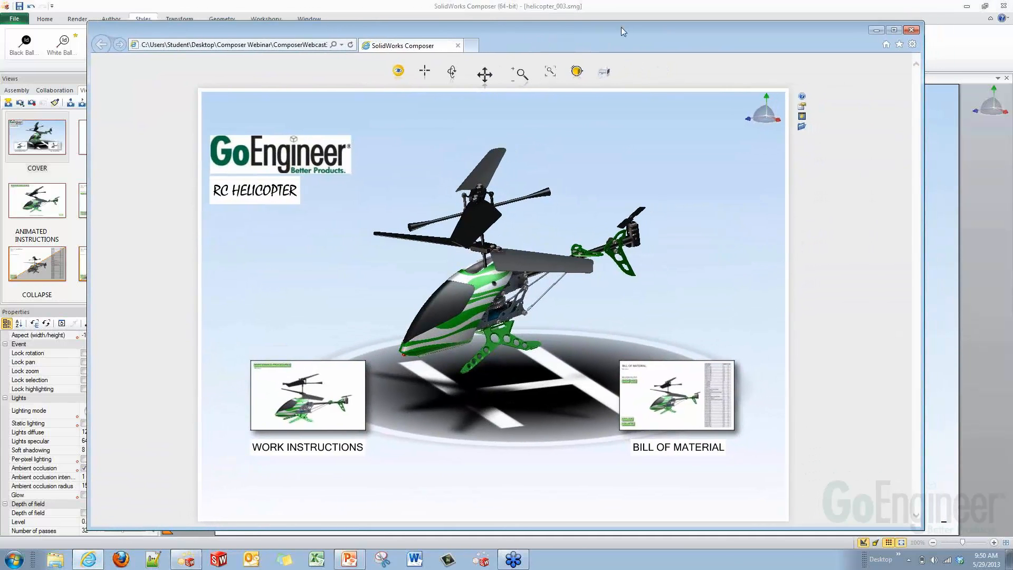
{"action": "left_click", "coordinate": [893, 30]}
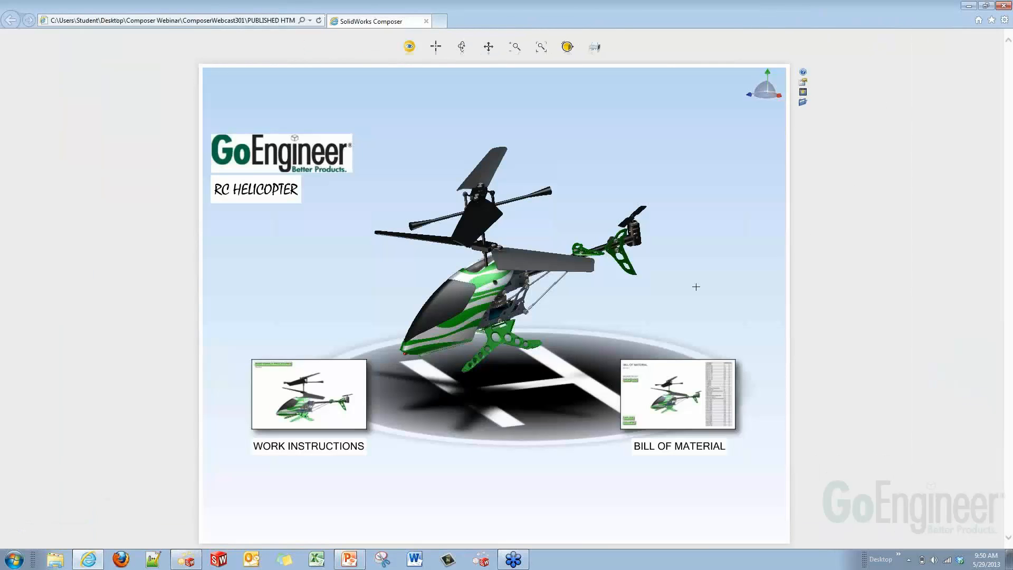
{"action": "right_click_drag", "start_coordinate": [479, 304], "coordinate": [403, 294]}
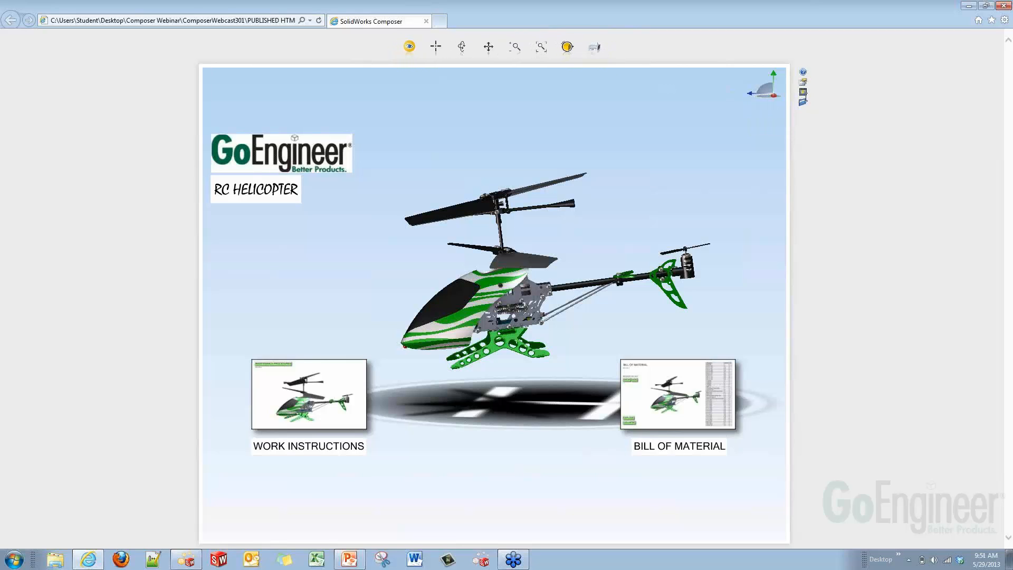
{"action": "left_click_drag", "start_coordinate": [501, 313], "coordinate": [529, 323]}
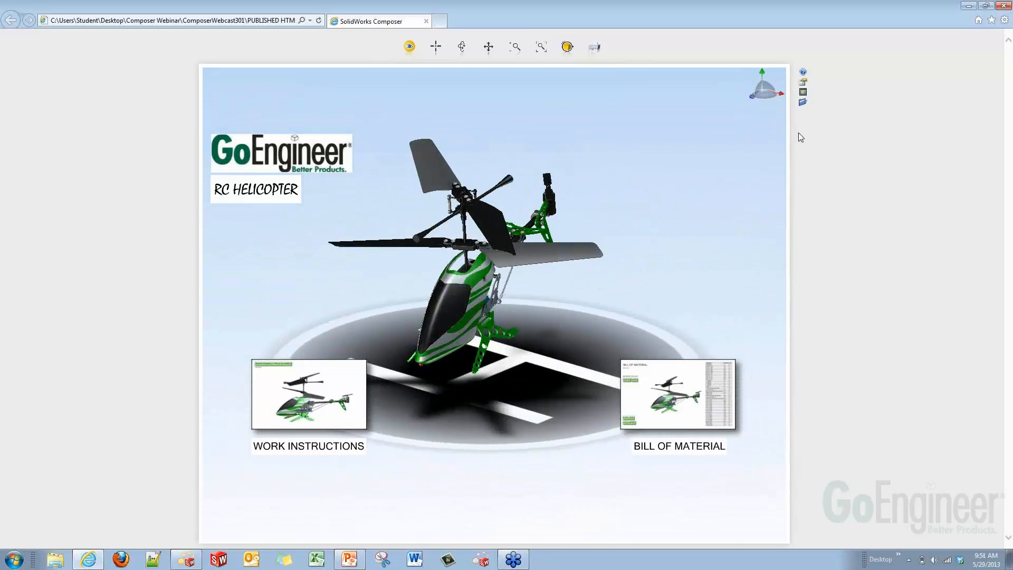
Review the published page's 3D window properties, extra playback toolbar and navigation help, leaving each one closed.
{"action": "left_click", "coordinate": [801, 84]}
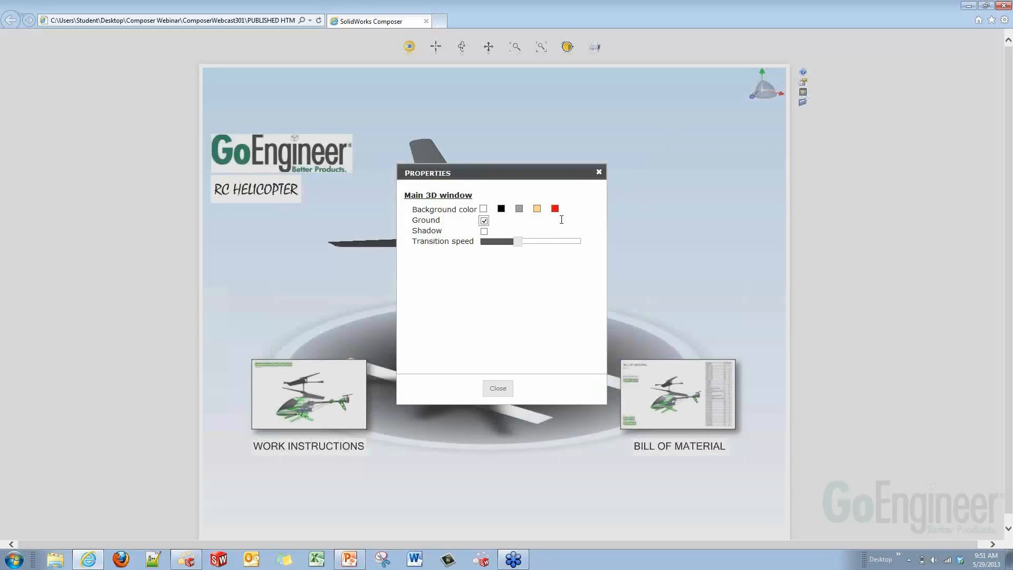
{"action": "left_click", "coordinate": [599, 173]}
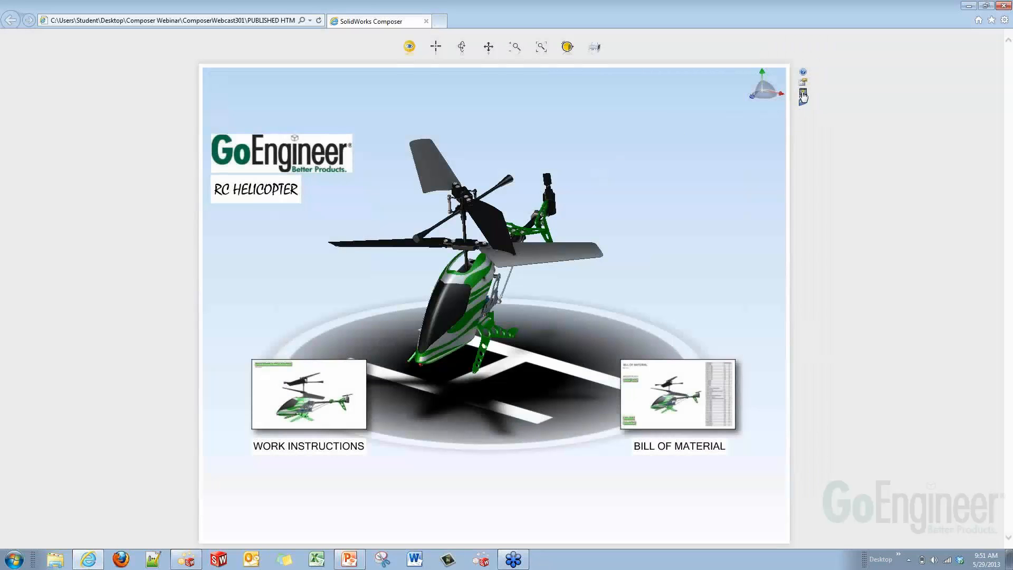
{"action": "left_click", "coordinate": [803, 93]}
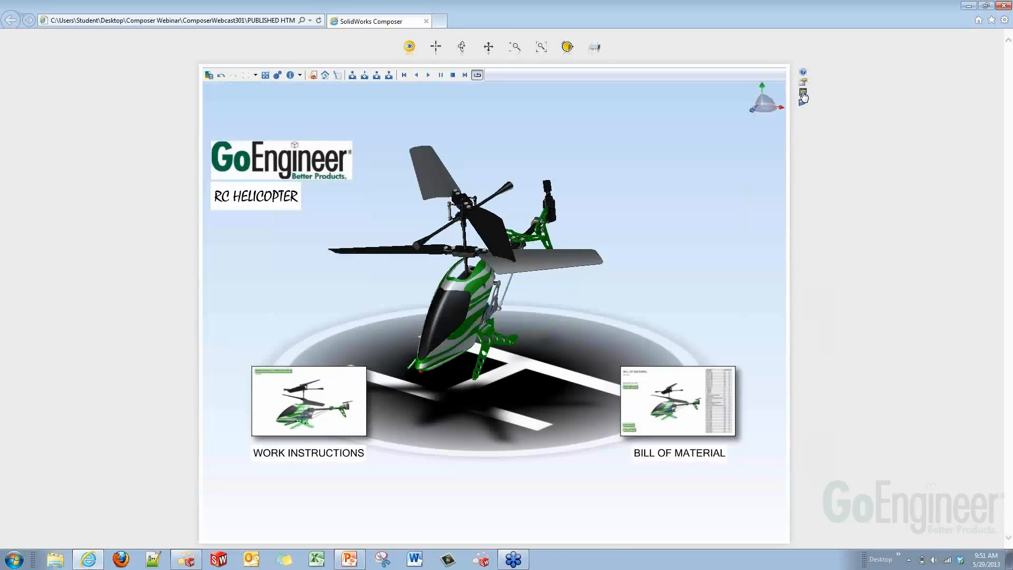
{"action": "left_click", "coordinate": [803, 93]}
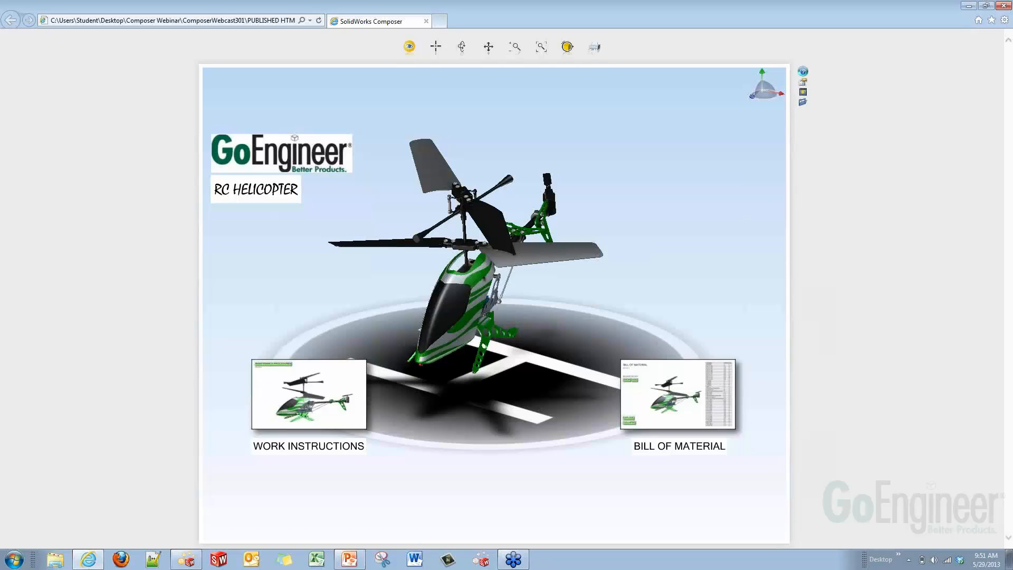
{"action": "left_click", "coordinate": [803, 72]}
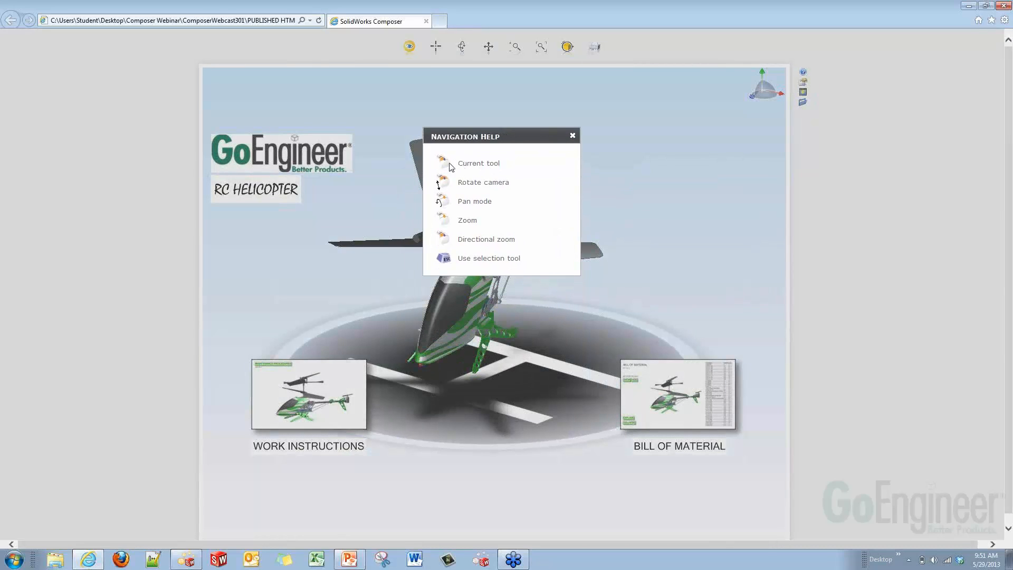
{"action": "left_click", "coordinate": [572, 135]}
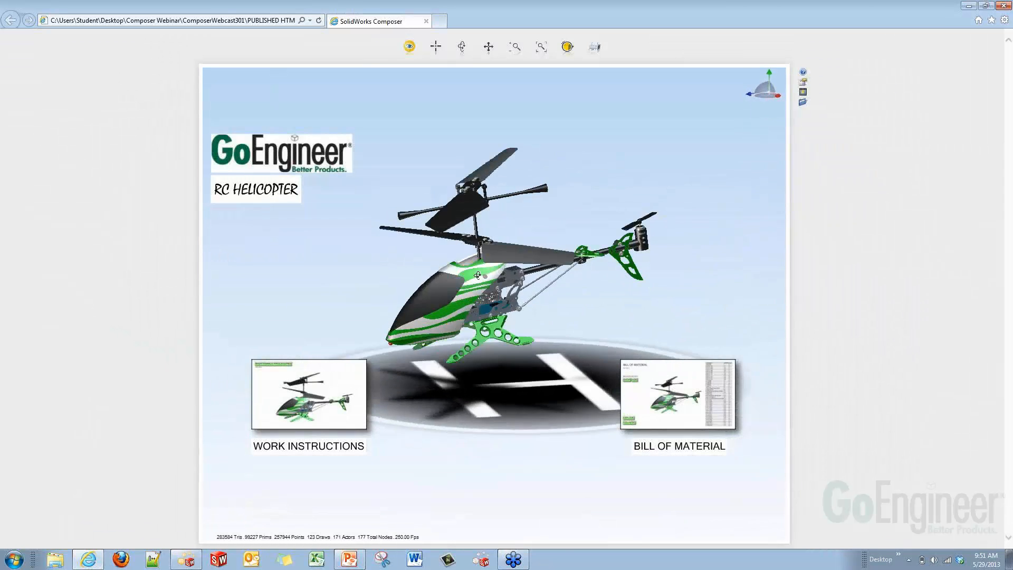
Test the cover's GoEngineer logo link and its work instructions with the cabin's animated maintenance procedure, returning to the cover.
{"action": "left_click", "coordinate": [297, 157]}
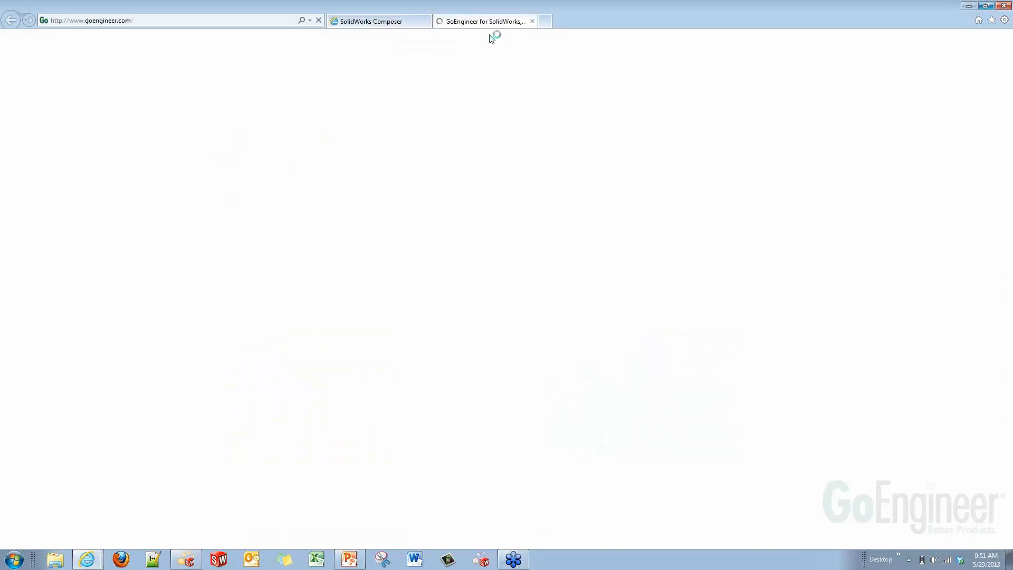
{"action": "left_click", "coordinate": [374, 23]}
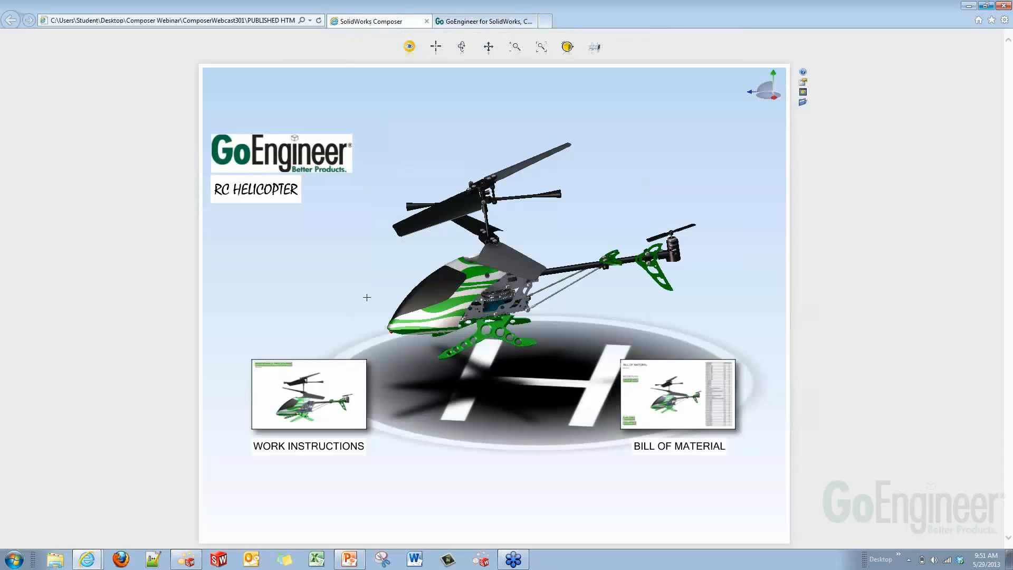
{"action": "left_click", "coordinate": [316, 401]}
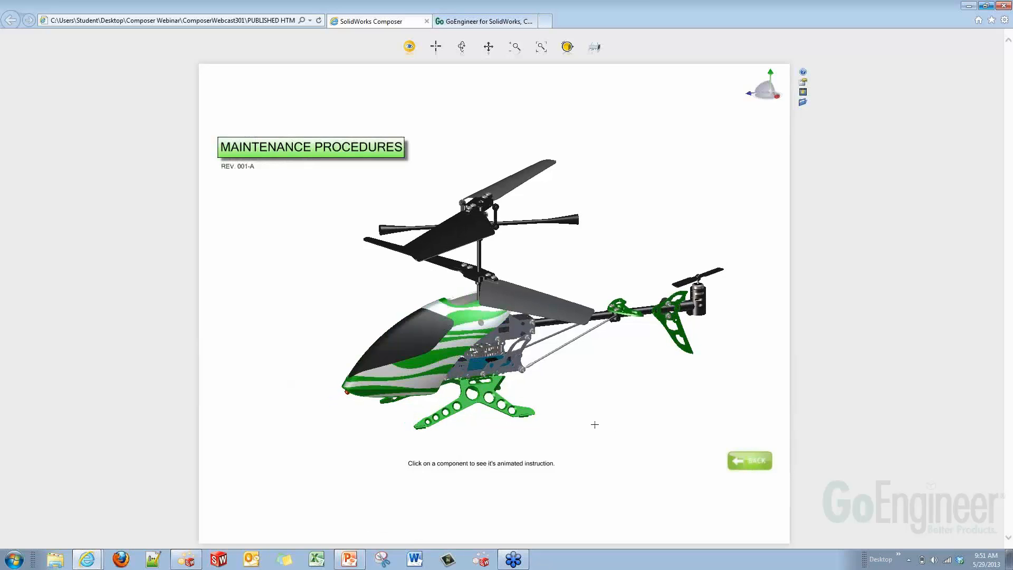
{"action": "left_click", "coordinate": [406, 339]}
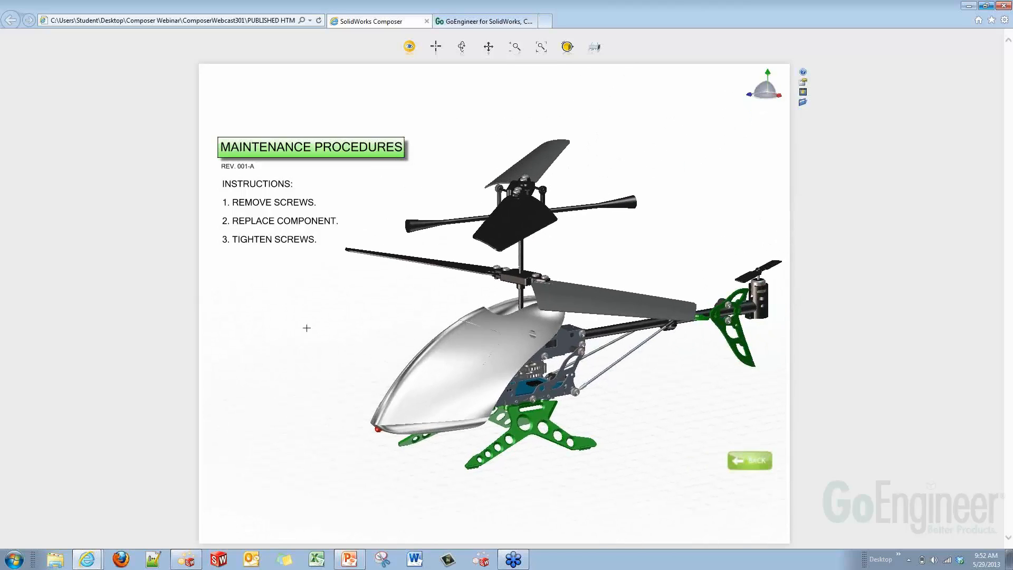
{"action": "left_click", "coordinate": [749, 460]}
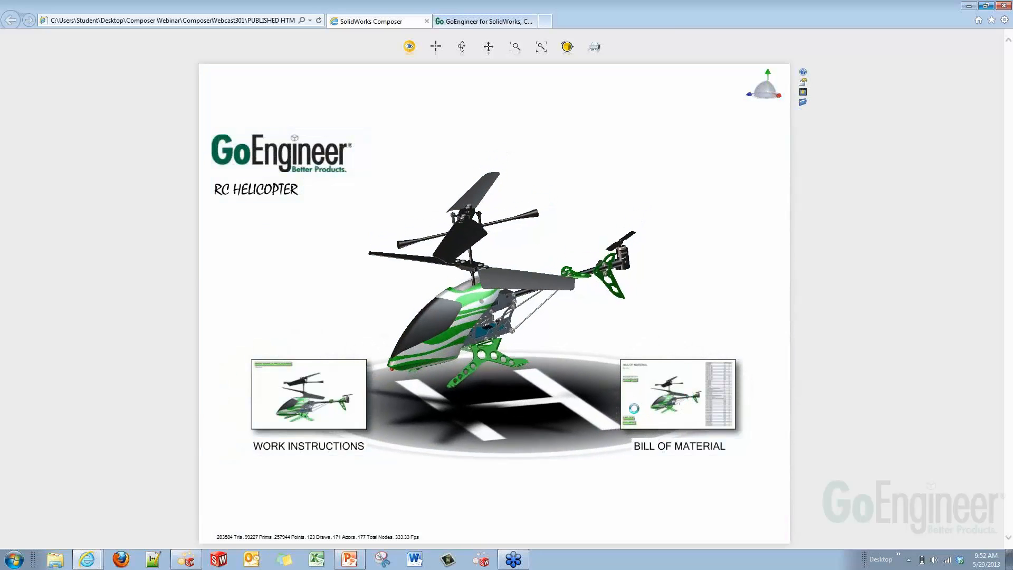
Open the bill of material view, explode the helicopter, and inspect its cabin by rotating the model and selecting the part.
{"action": "left_click", "coordinate": [634, 408]}
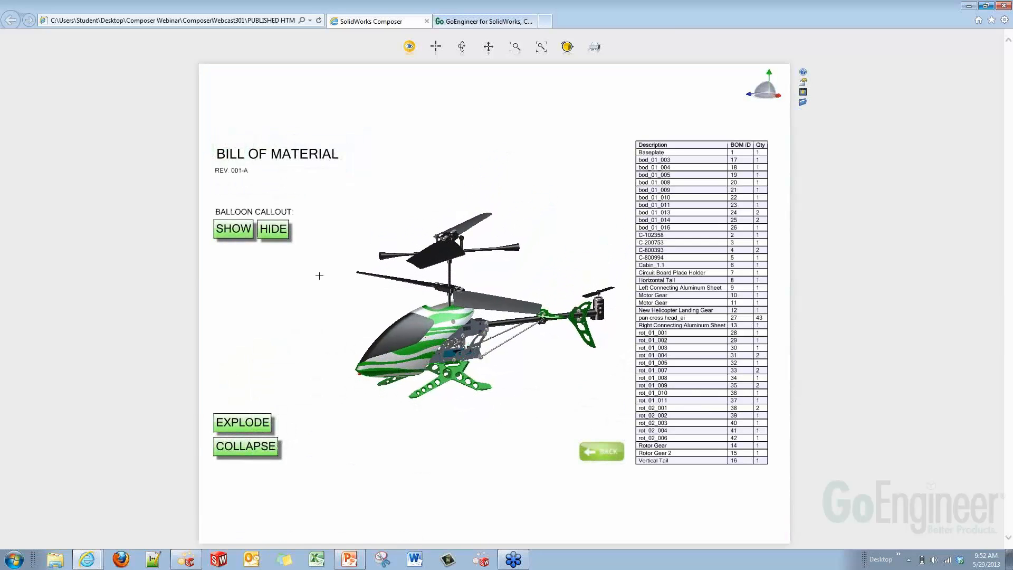
{"action": "left_click", "coordinate": [246, 422]}
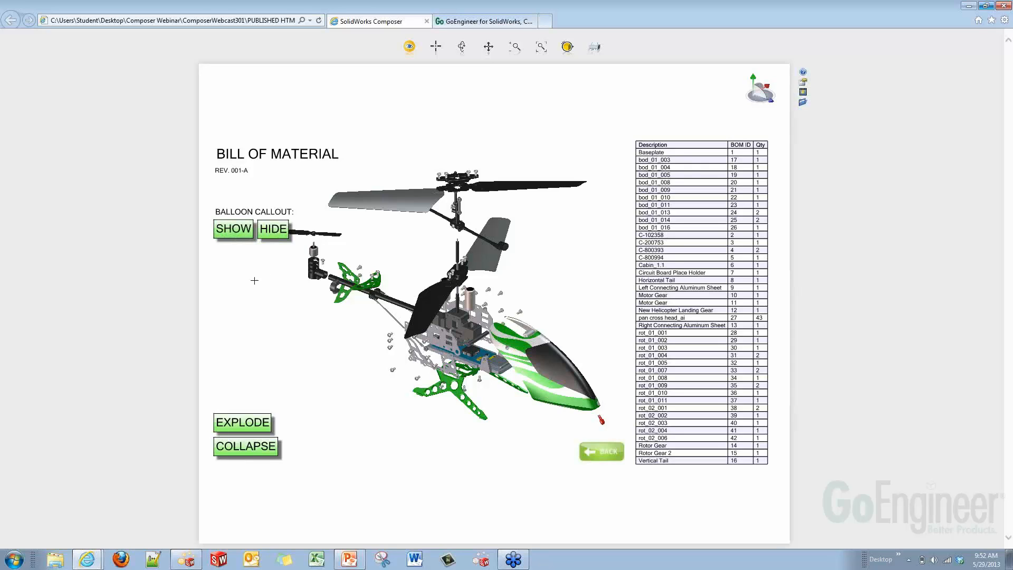
{"action": "middle_click_drag", "start_coordinate": [416, 349], "coordinate": [395, 319]}
{"action": "left_click", "coordinate": [395, 314]}
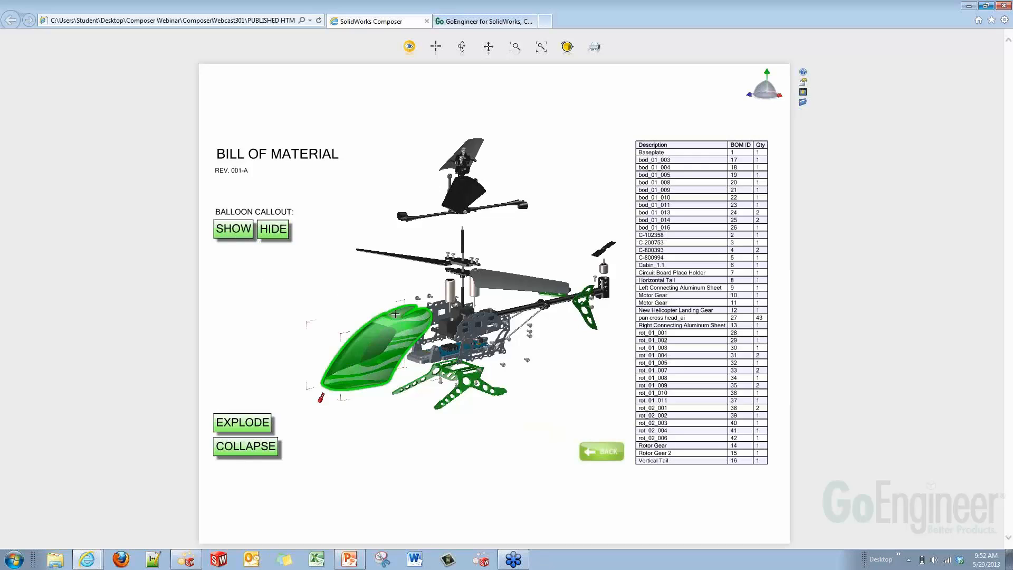
{"action": "left_click", "coordinate": [294, 406]}
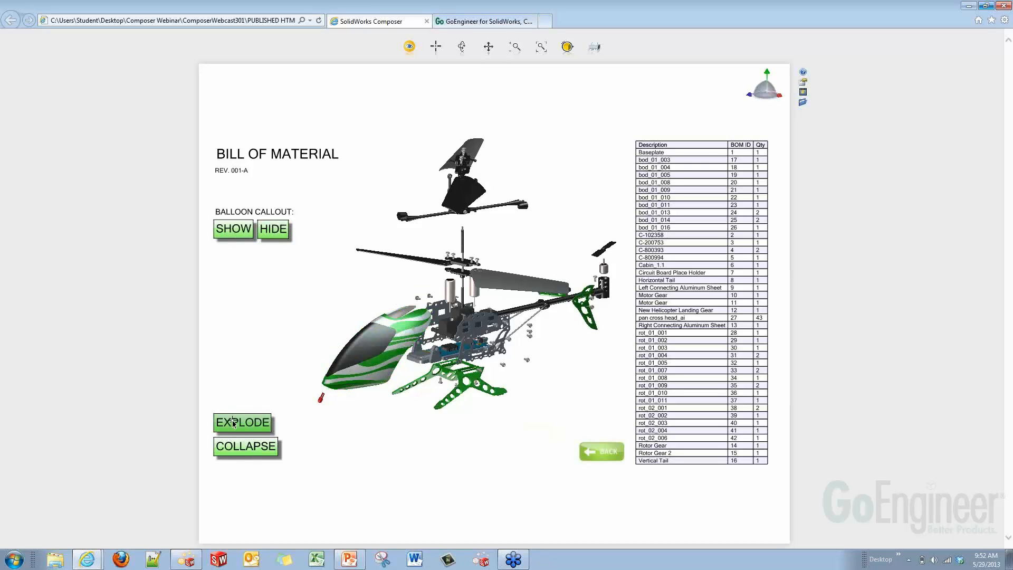
Collapse the exploded helicopter in the bill of material view and rotate the assembled model.
{"action": "left_click", "coordinate": [247, 447]}
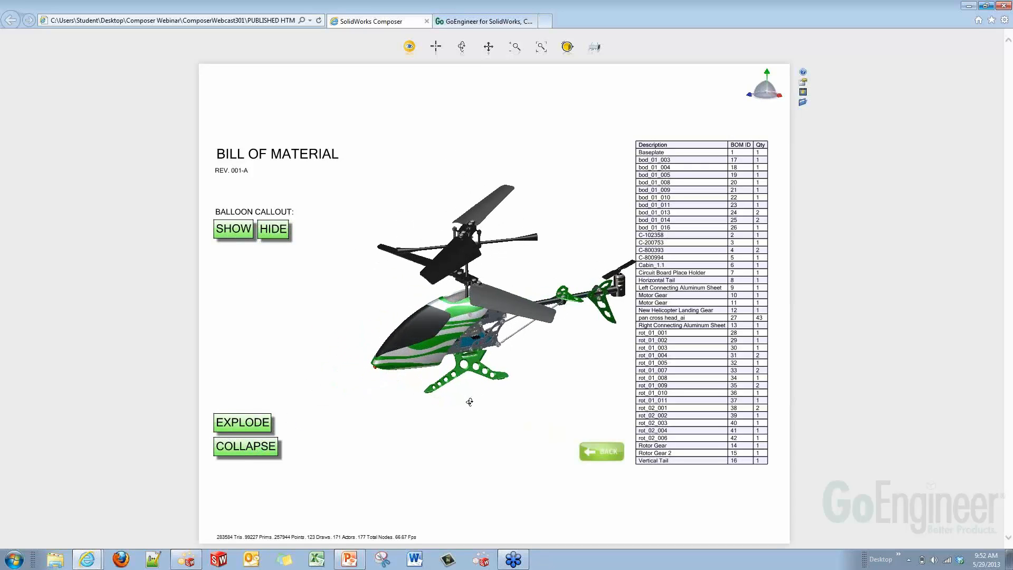
{"action": "middle_click_drag", "start_coordinate": [481, 386], "coordinate": [452, 403]}
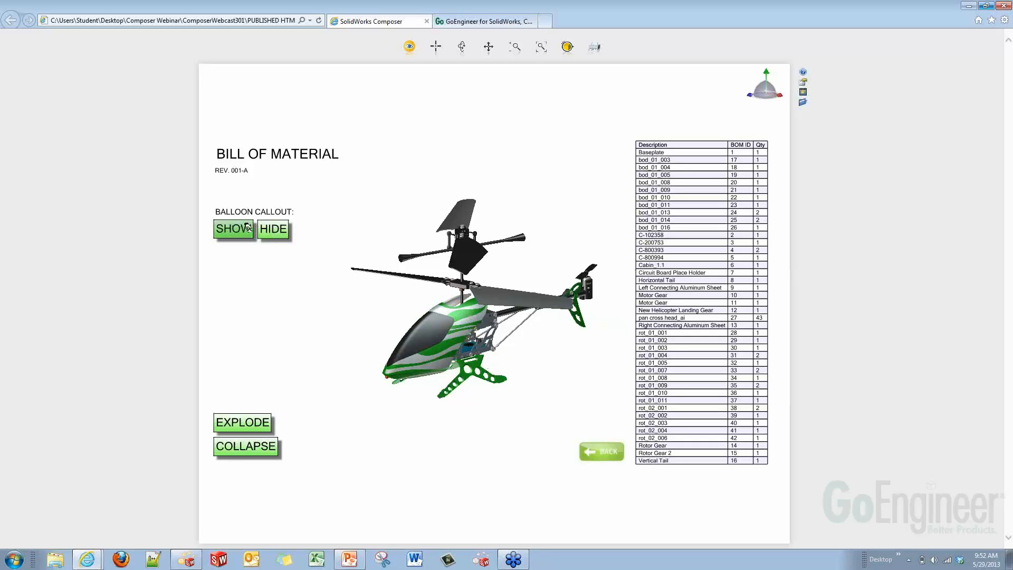
{"action": "left_click_drag", "start_coordinate": [314, 306], "coordinate": [369, 326]}
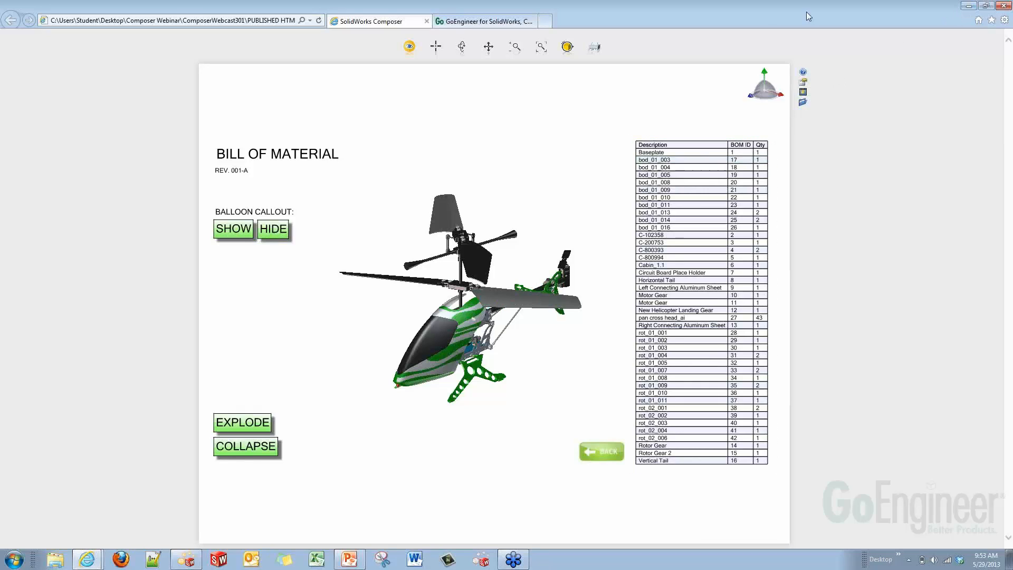
Minimize the browser and switch to the PowerPoint slide show at the Interactive Content Design slide.
{"action": "left_click", "coordinate": [968, 6]}
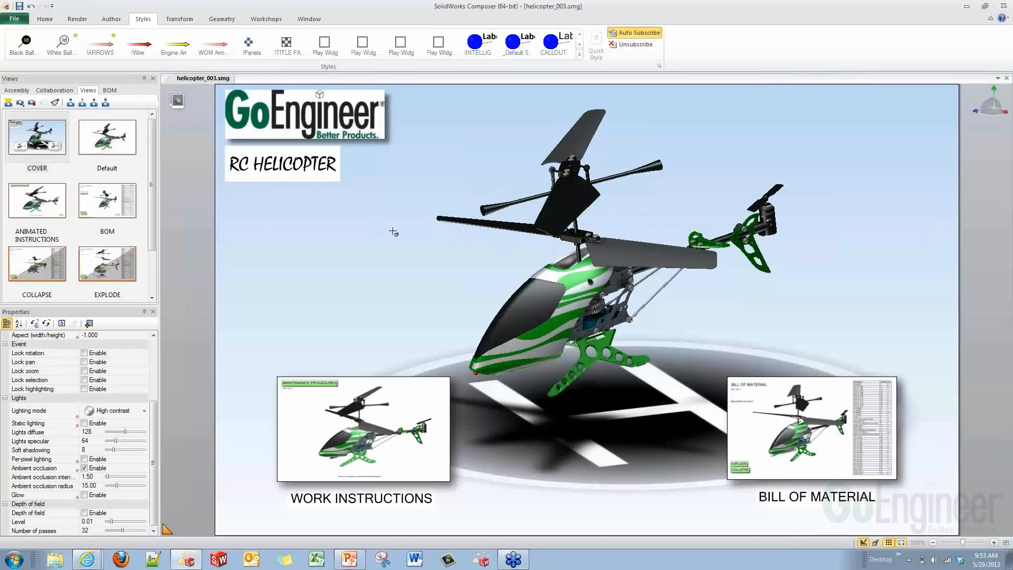
{"action": "key", "text": "alt+Tab"}
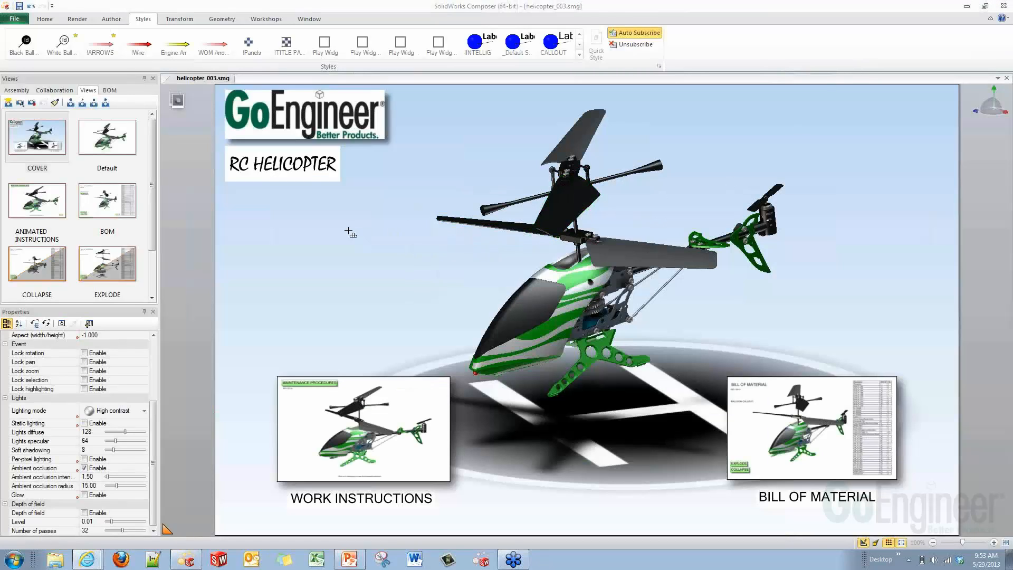
{"action": "key", "text": "alt+Tab"}
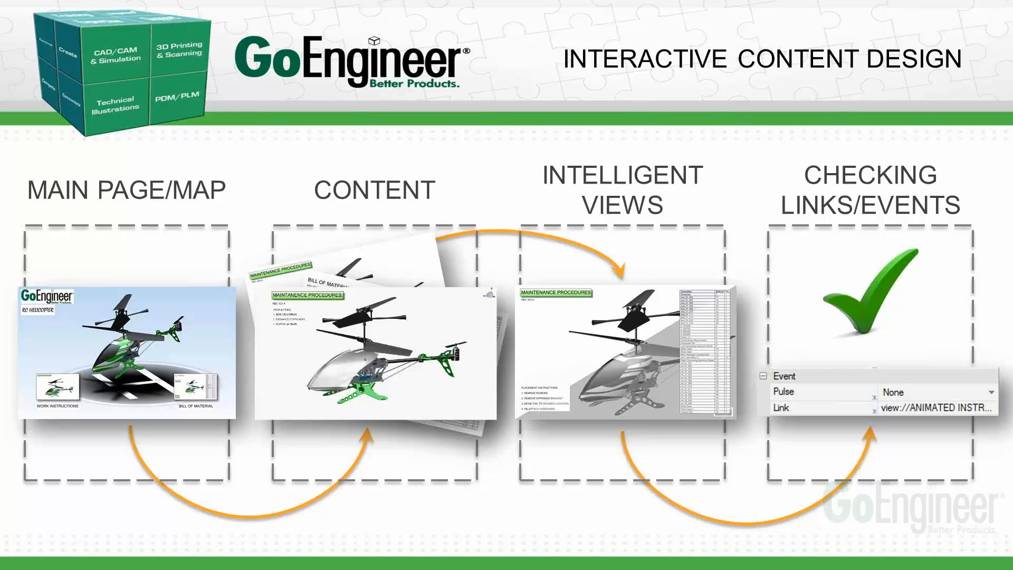